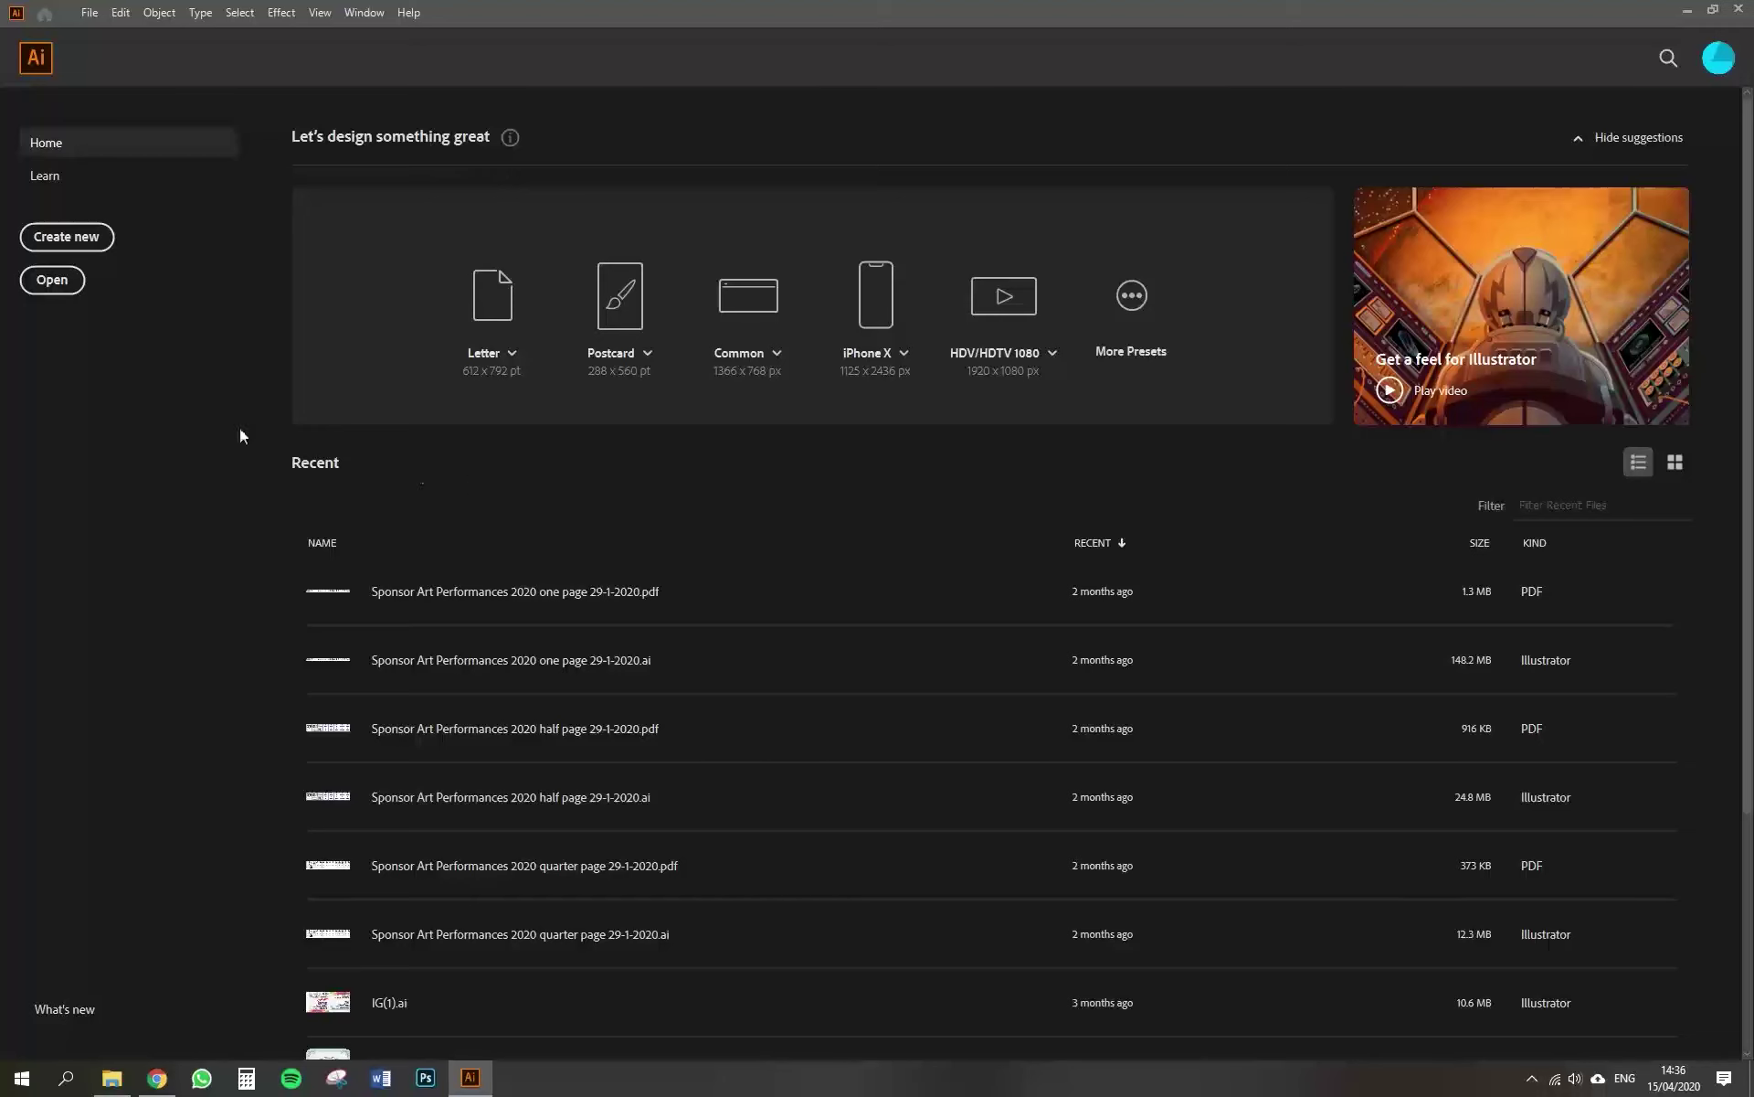
Start a new print document from the A4 preset, with landscape orientation and centimeters as the unit.
click(91, 245)
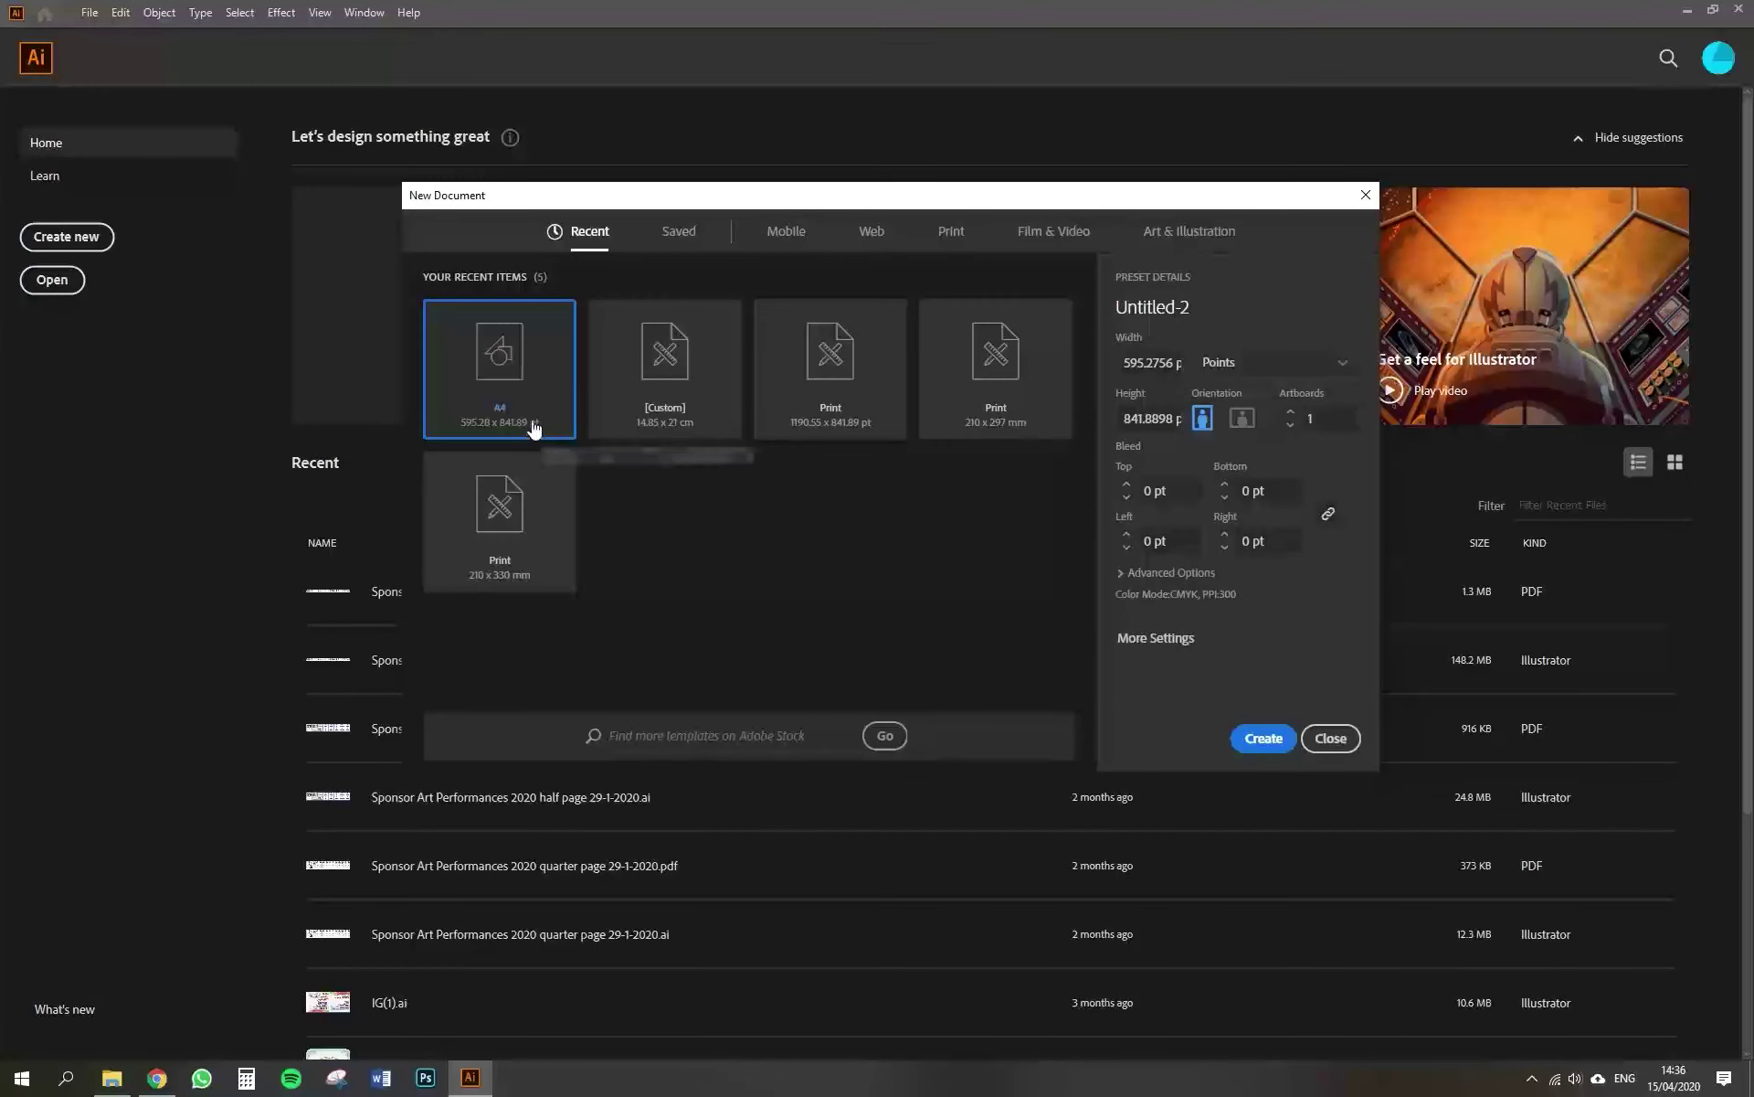
click(950, 235)
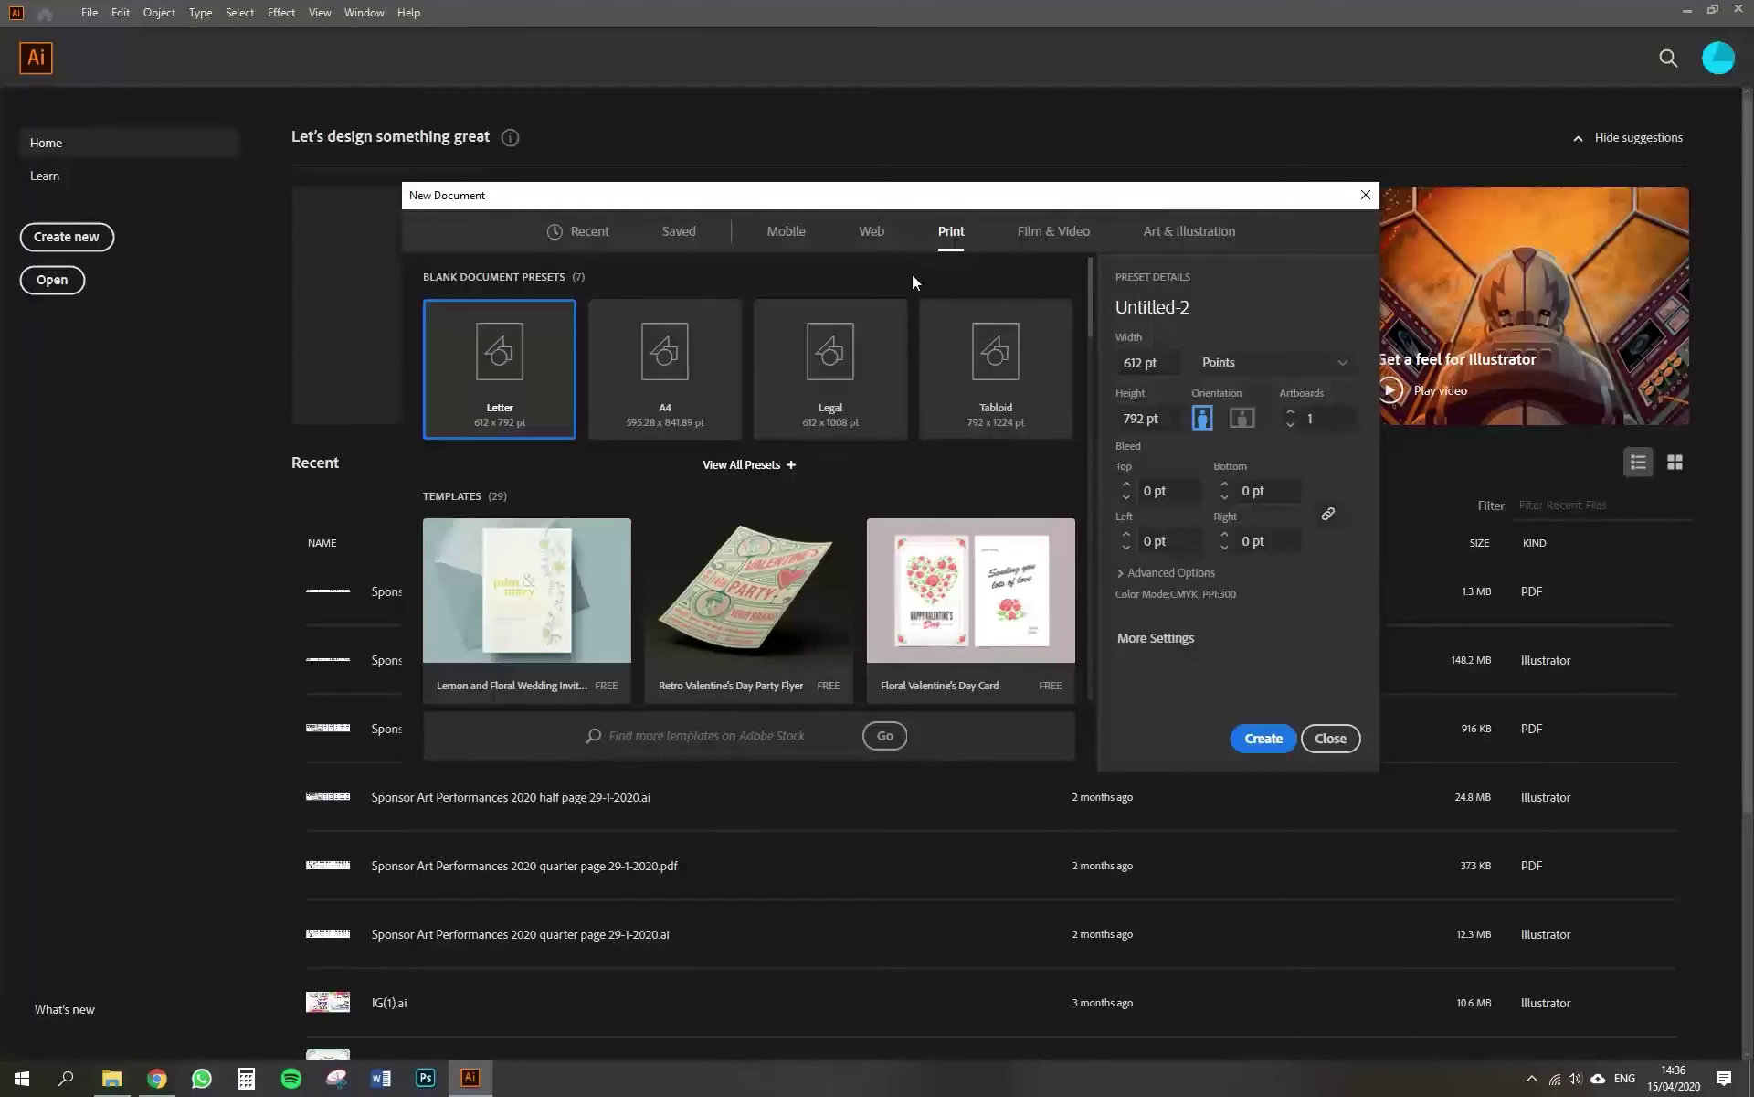
click(688, 408)
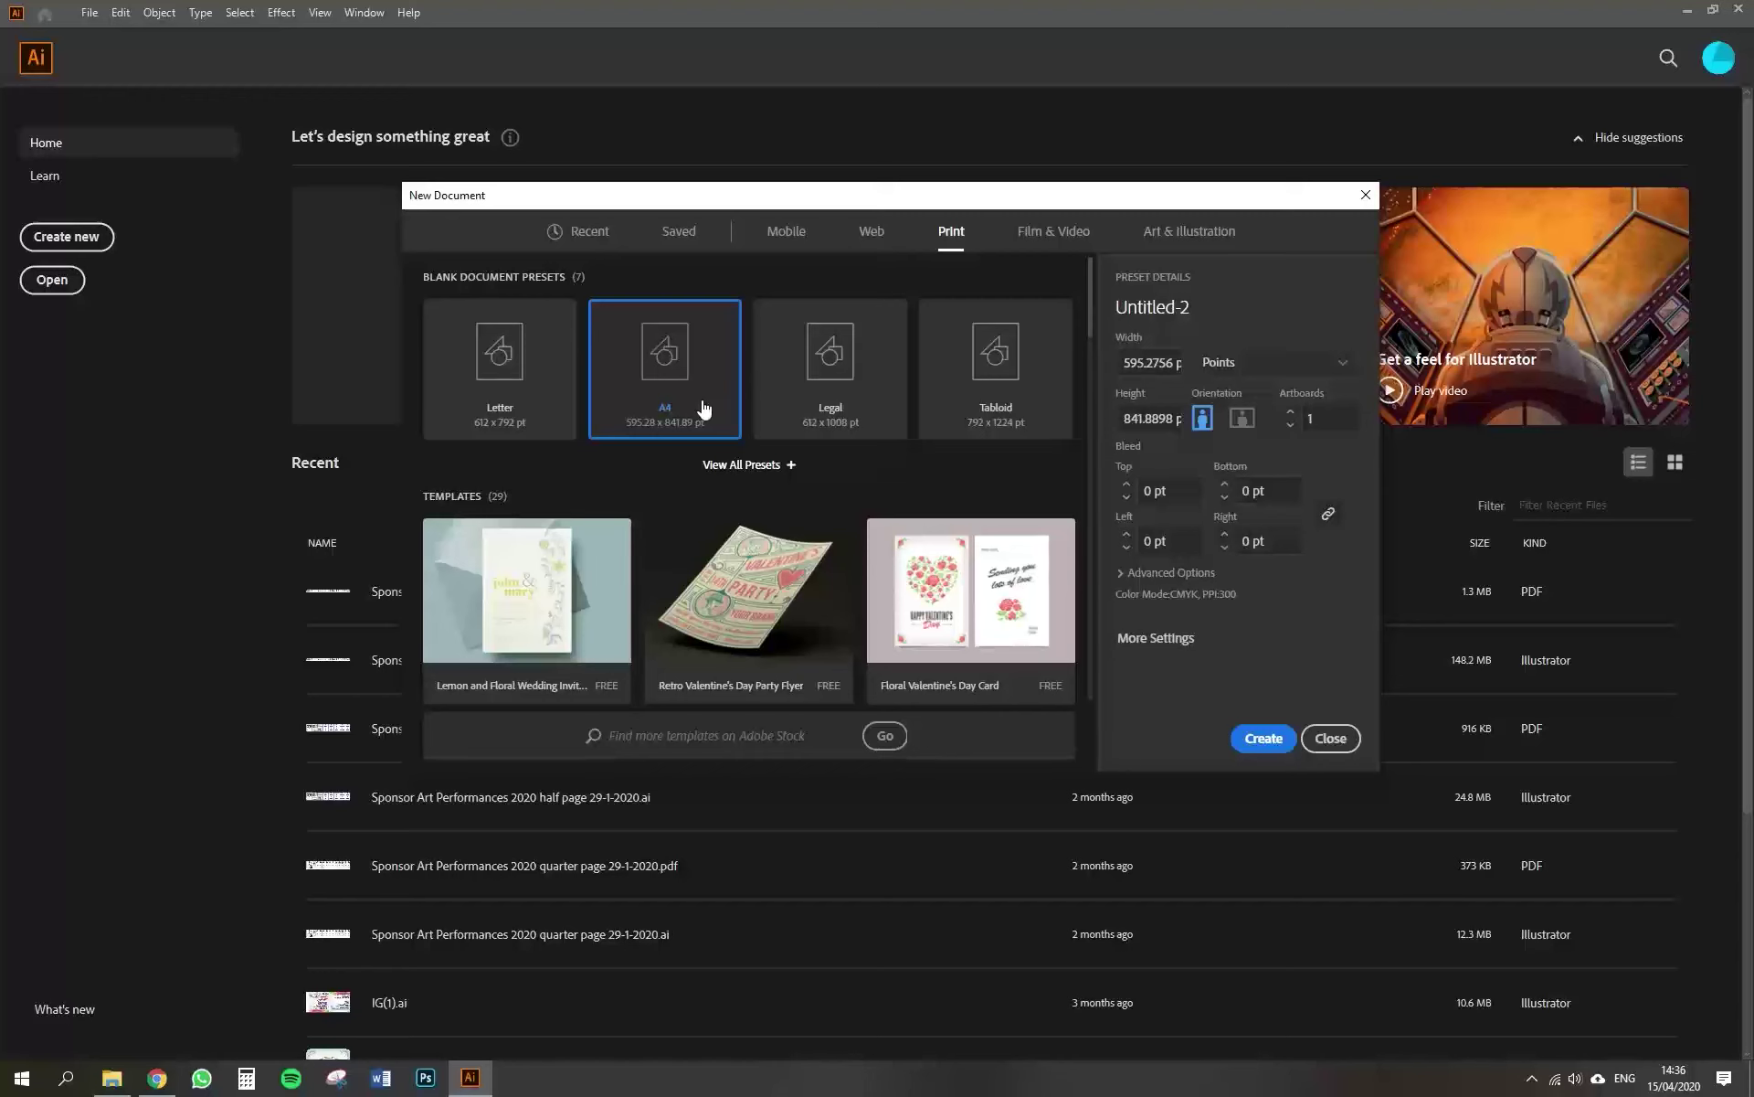
click(1243, 419)
click(1252, 365)
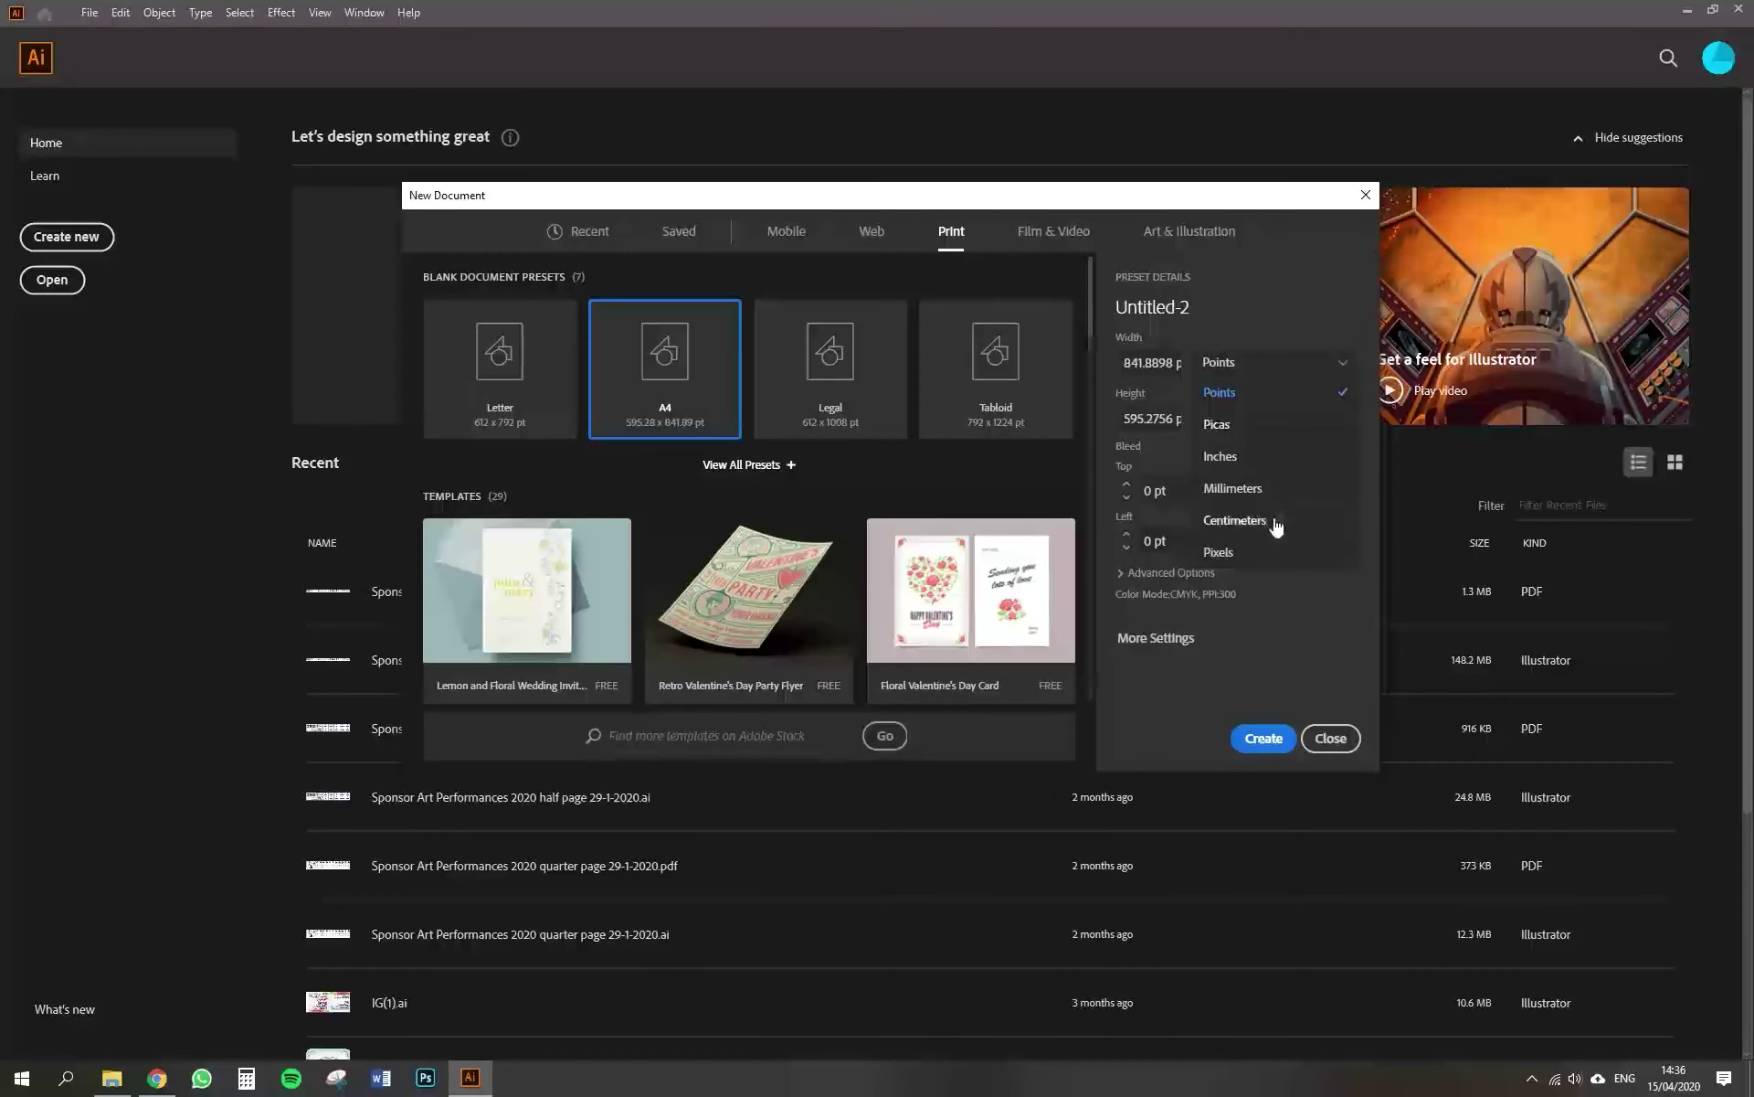
click(1235, 520)
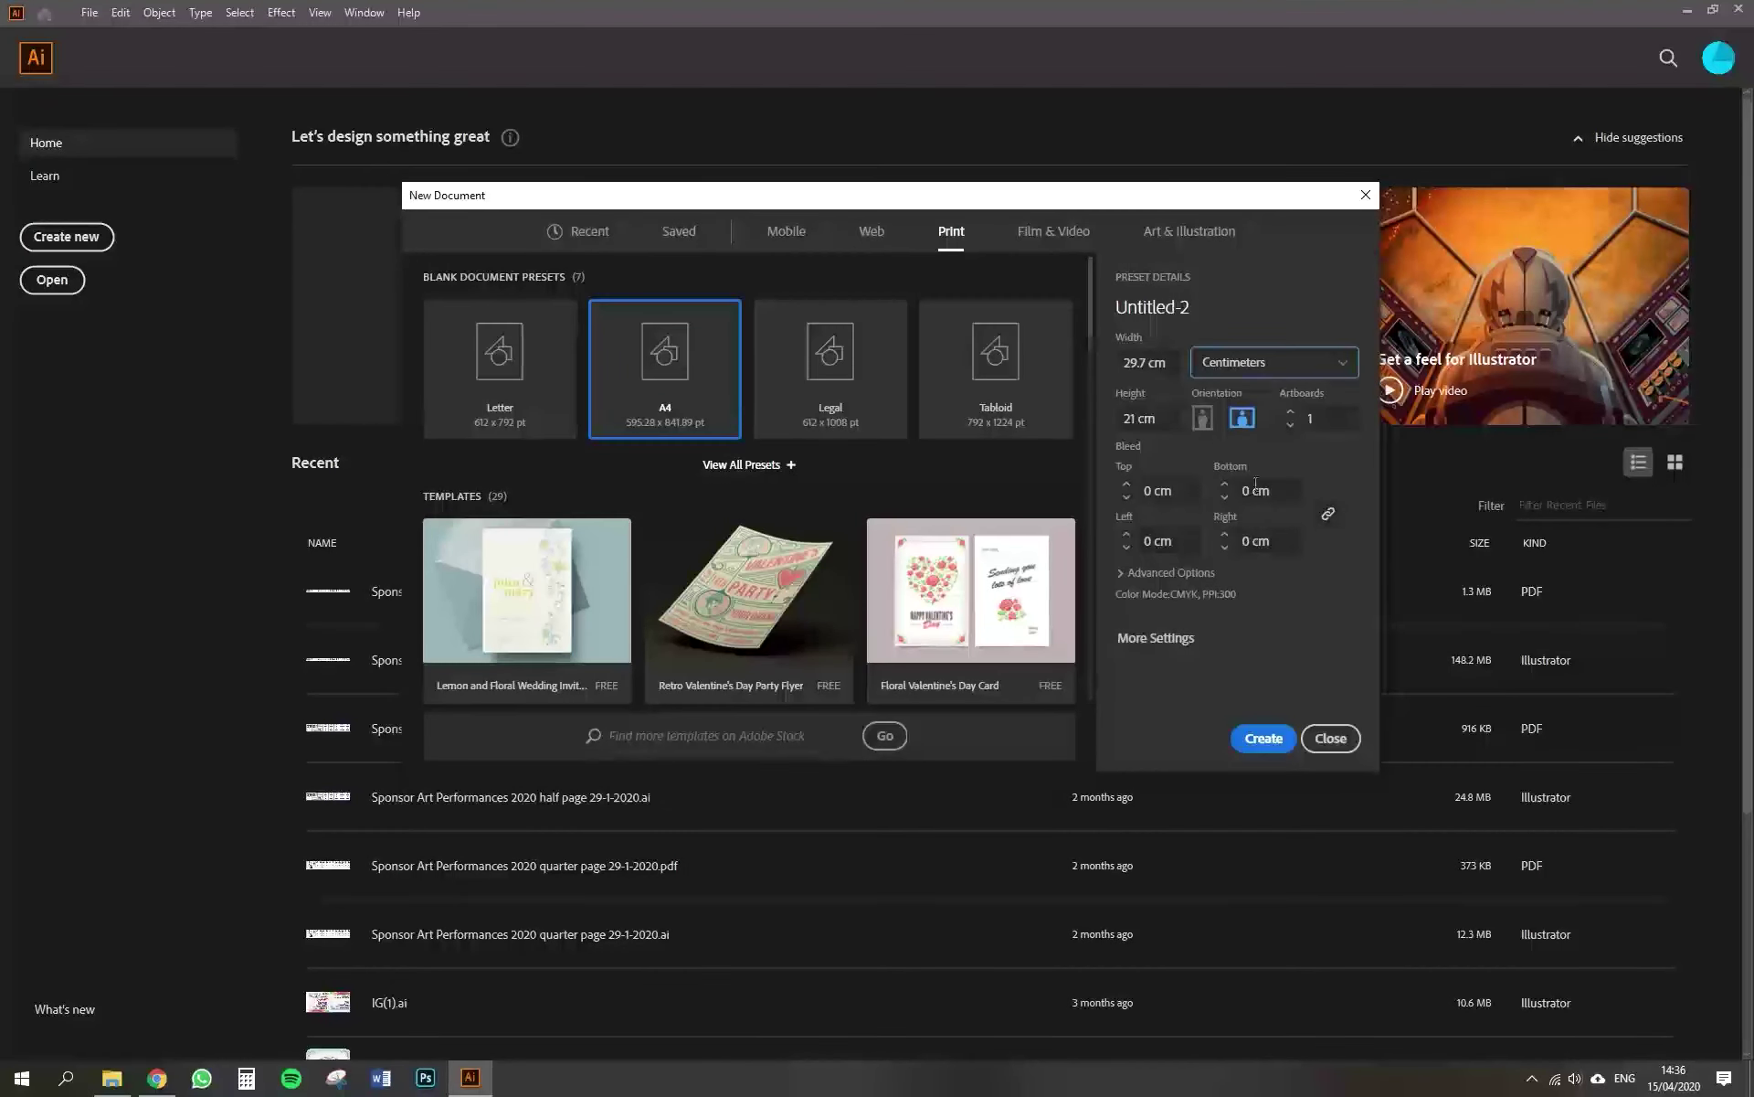
Set the raster effects to Medium (150 ppi), keep CMYK Color as the color mode, and create the document.
click(1126, 574)
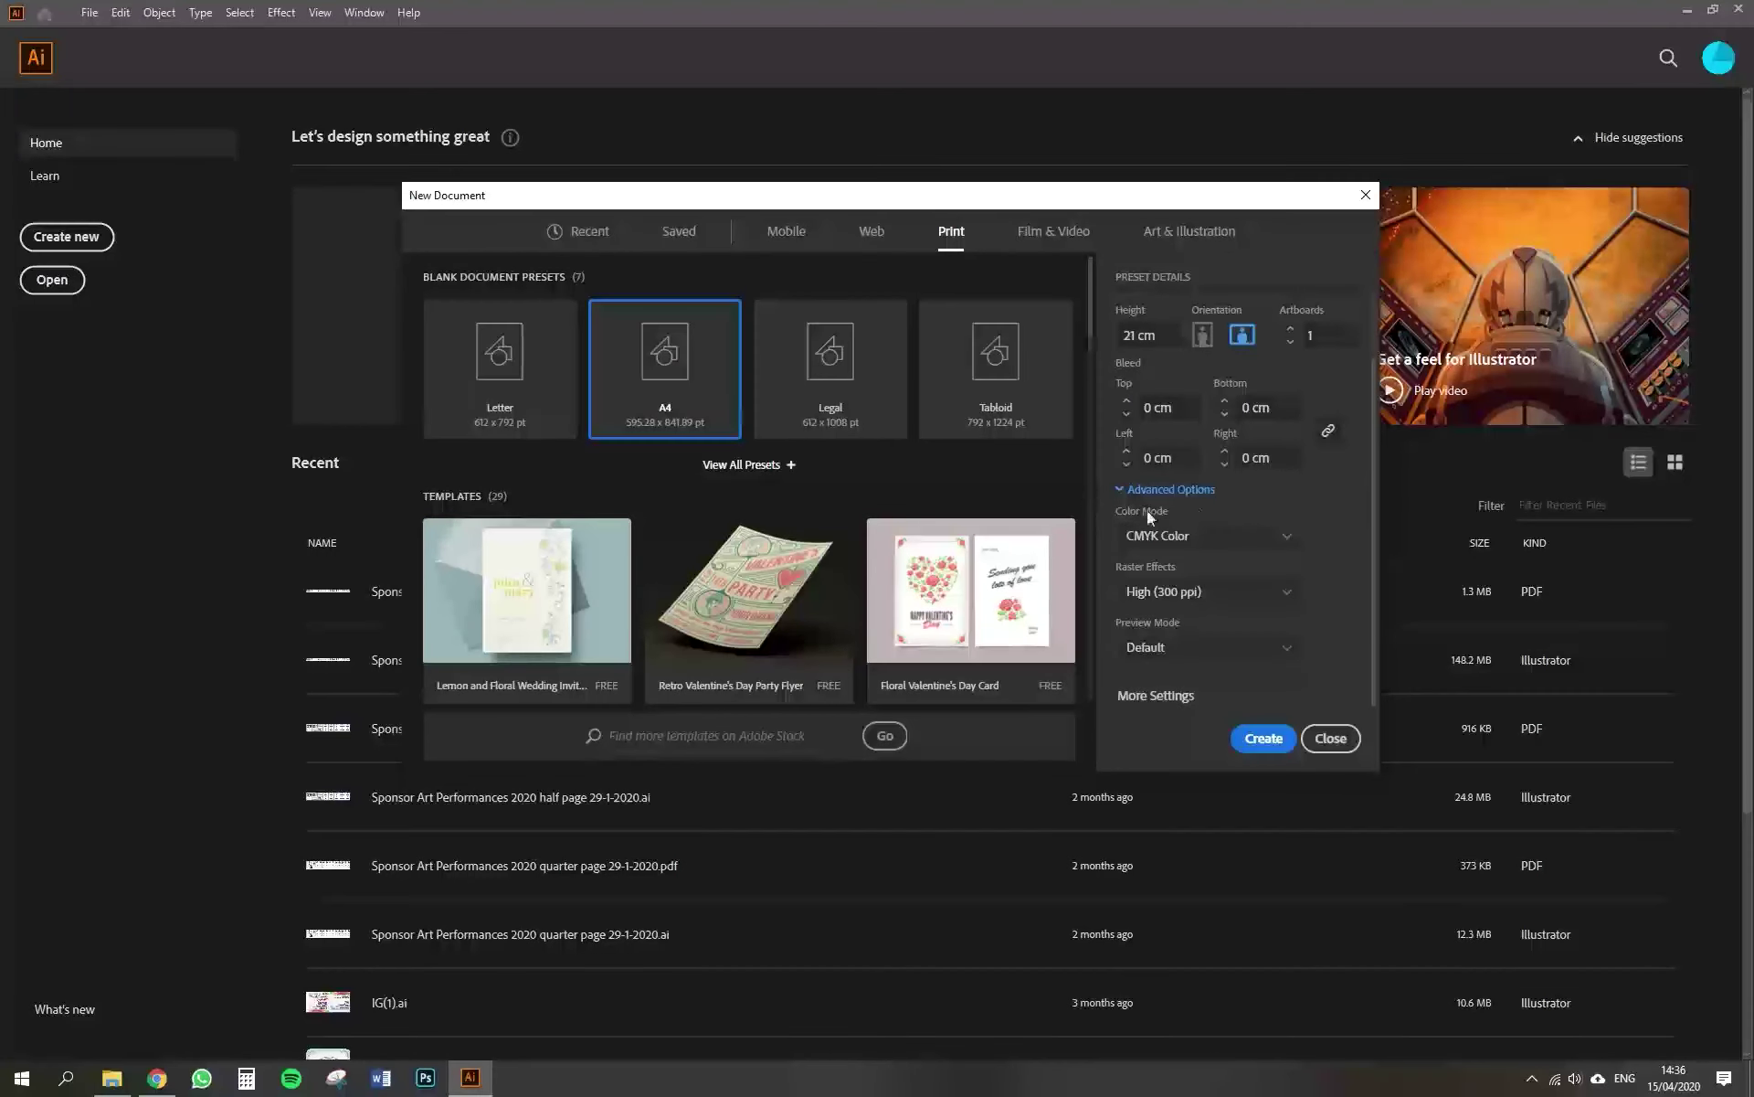
click(1216, 600)
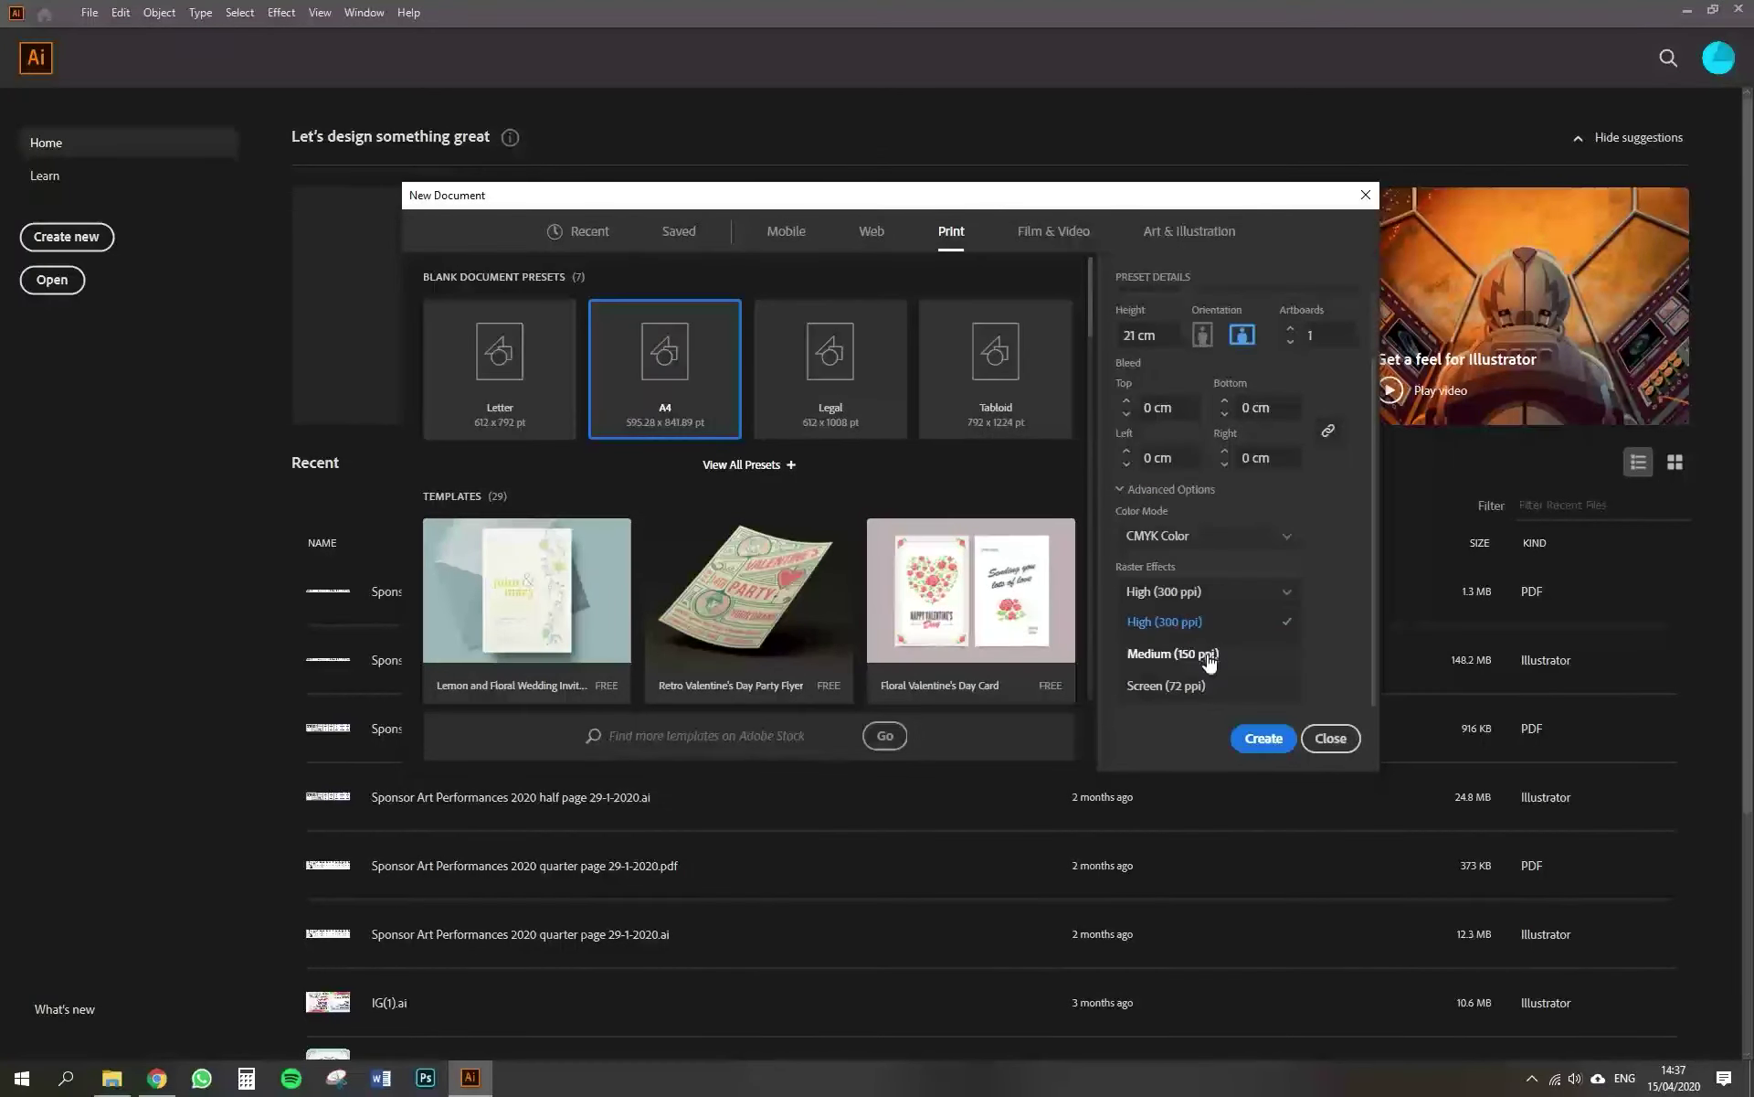
click(1242, 660)
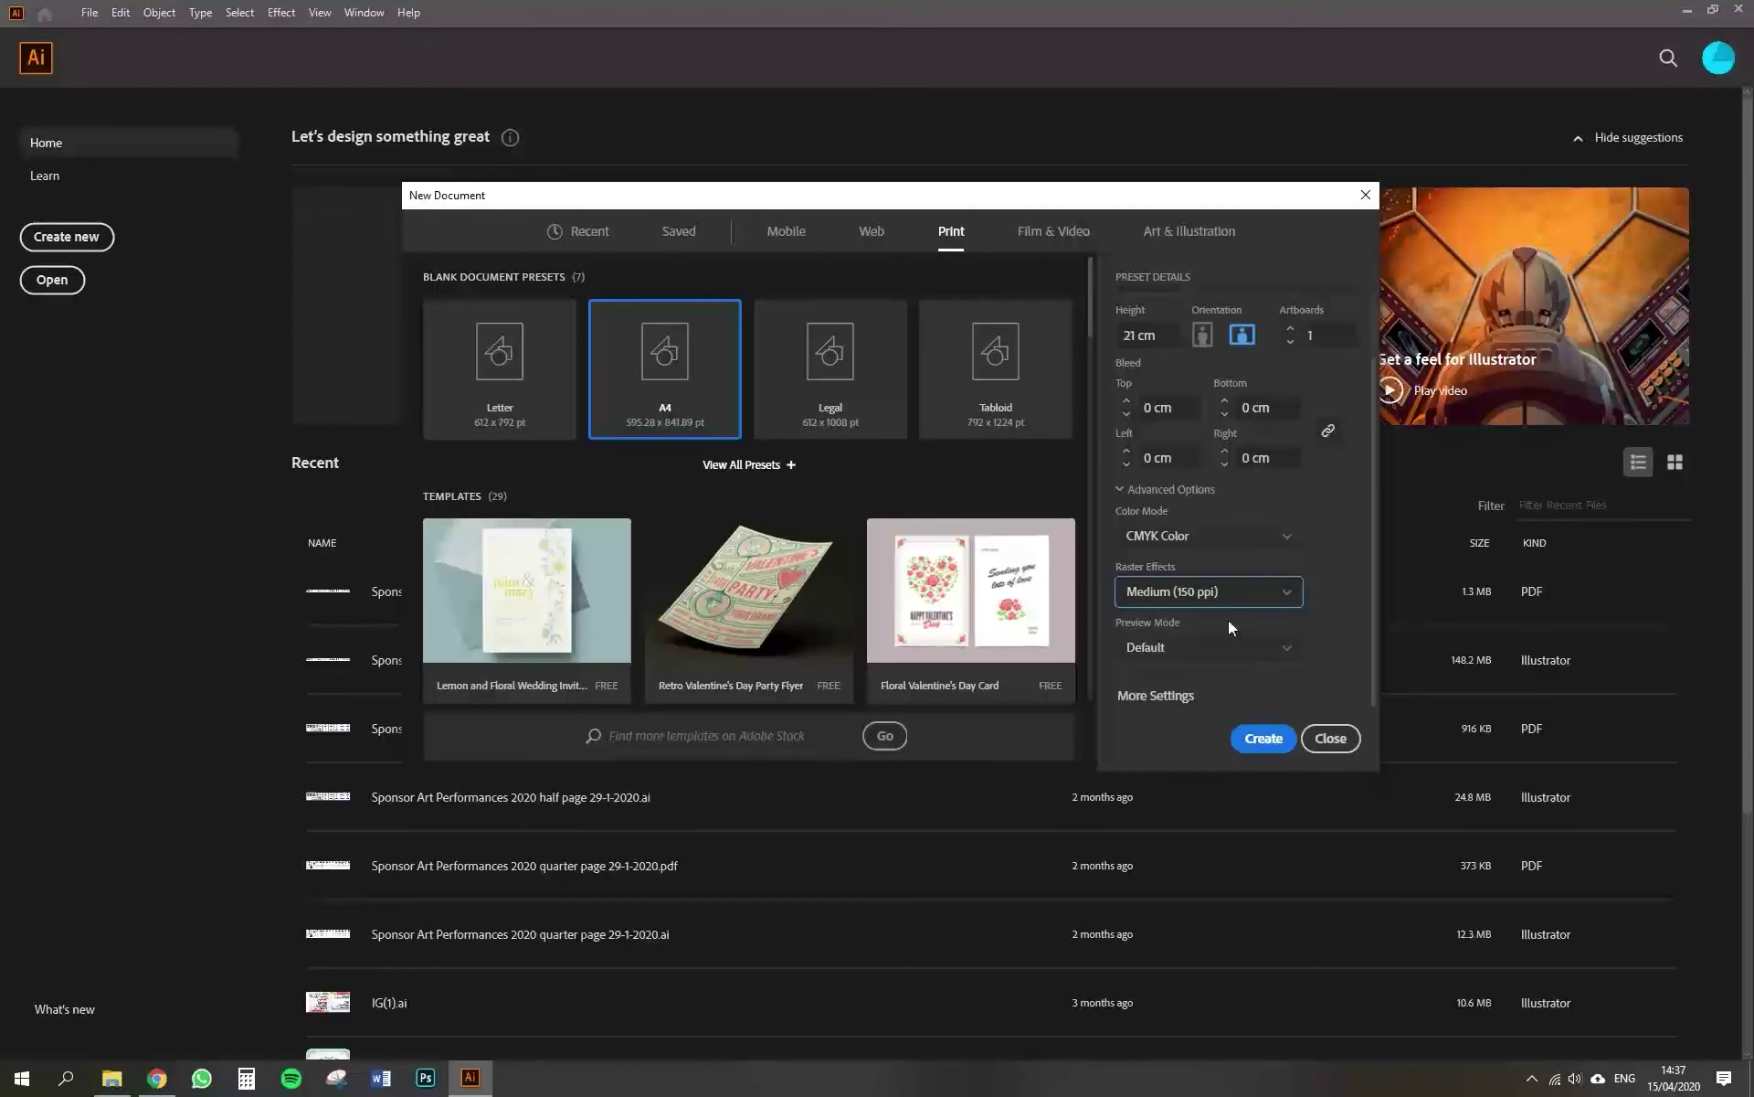
click(1241, 546)
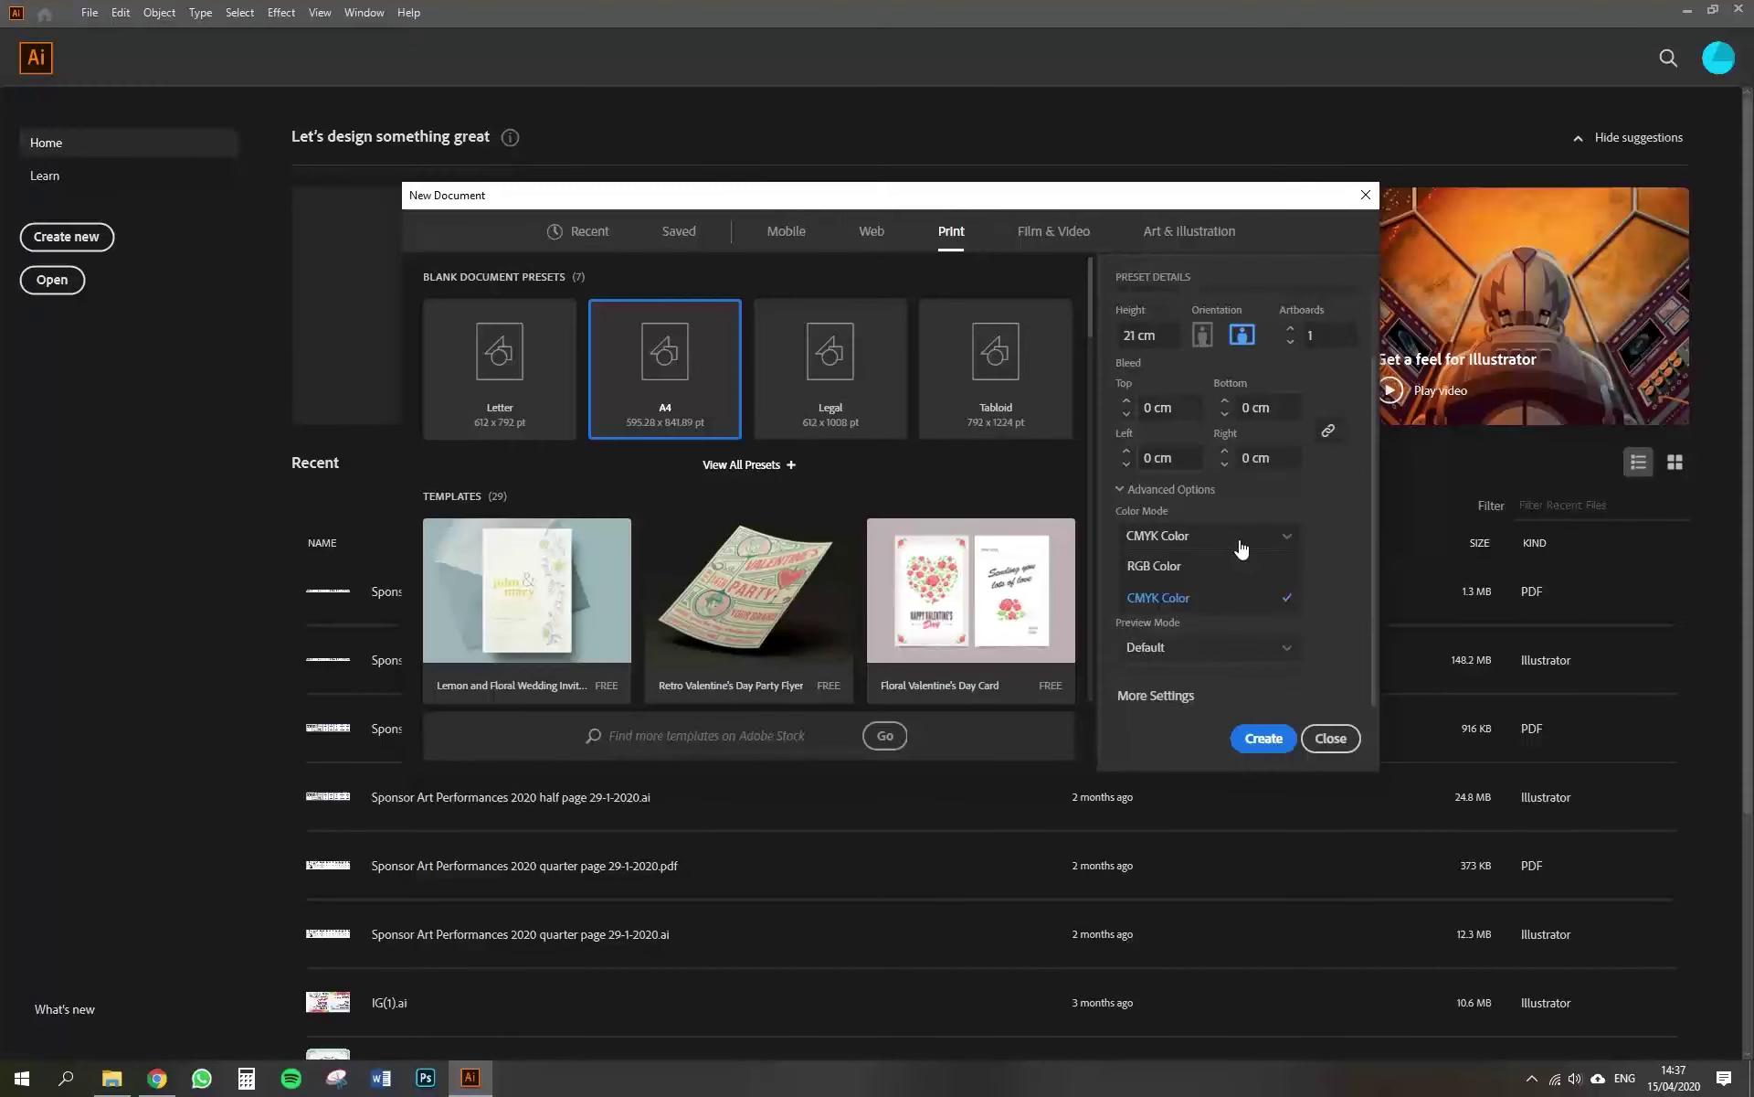
click(1200, 607)
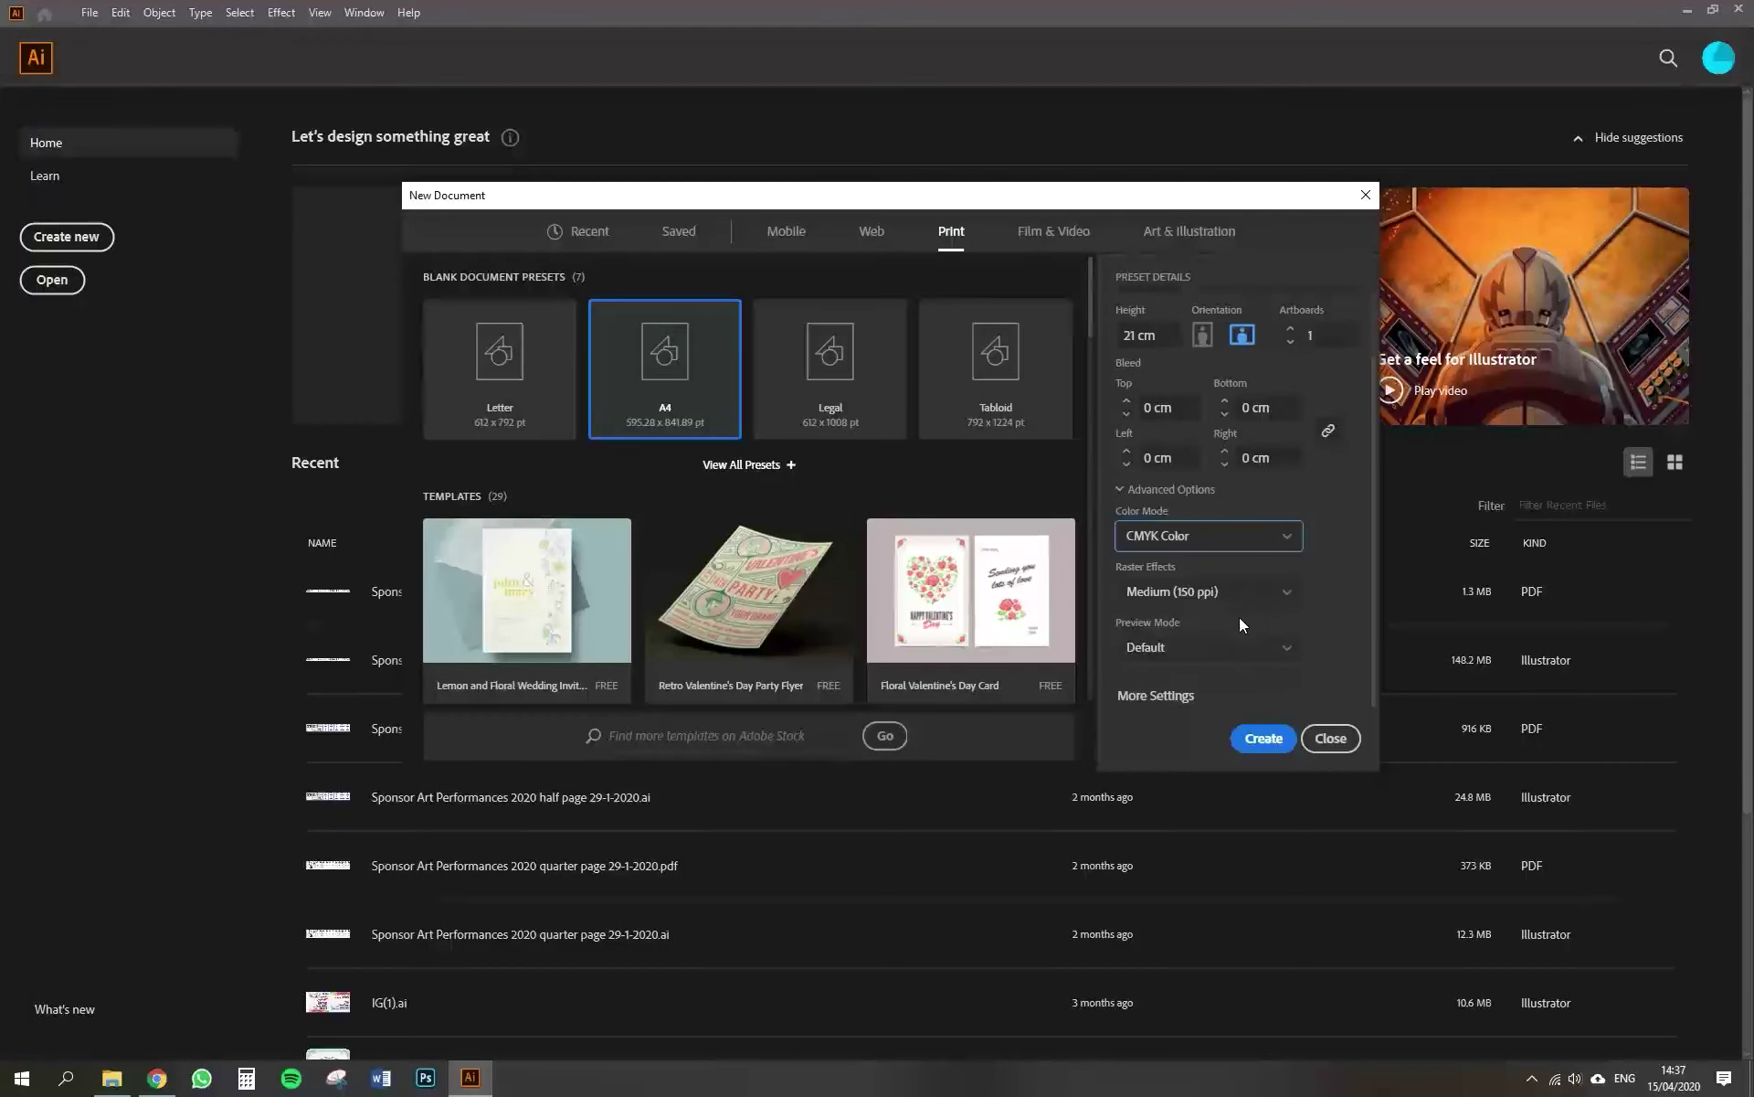
click(1262, 738)
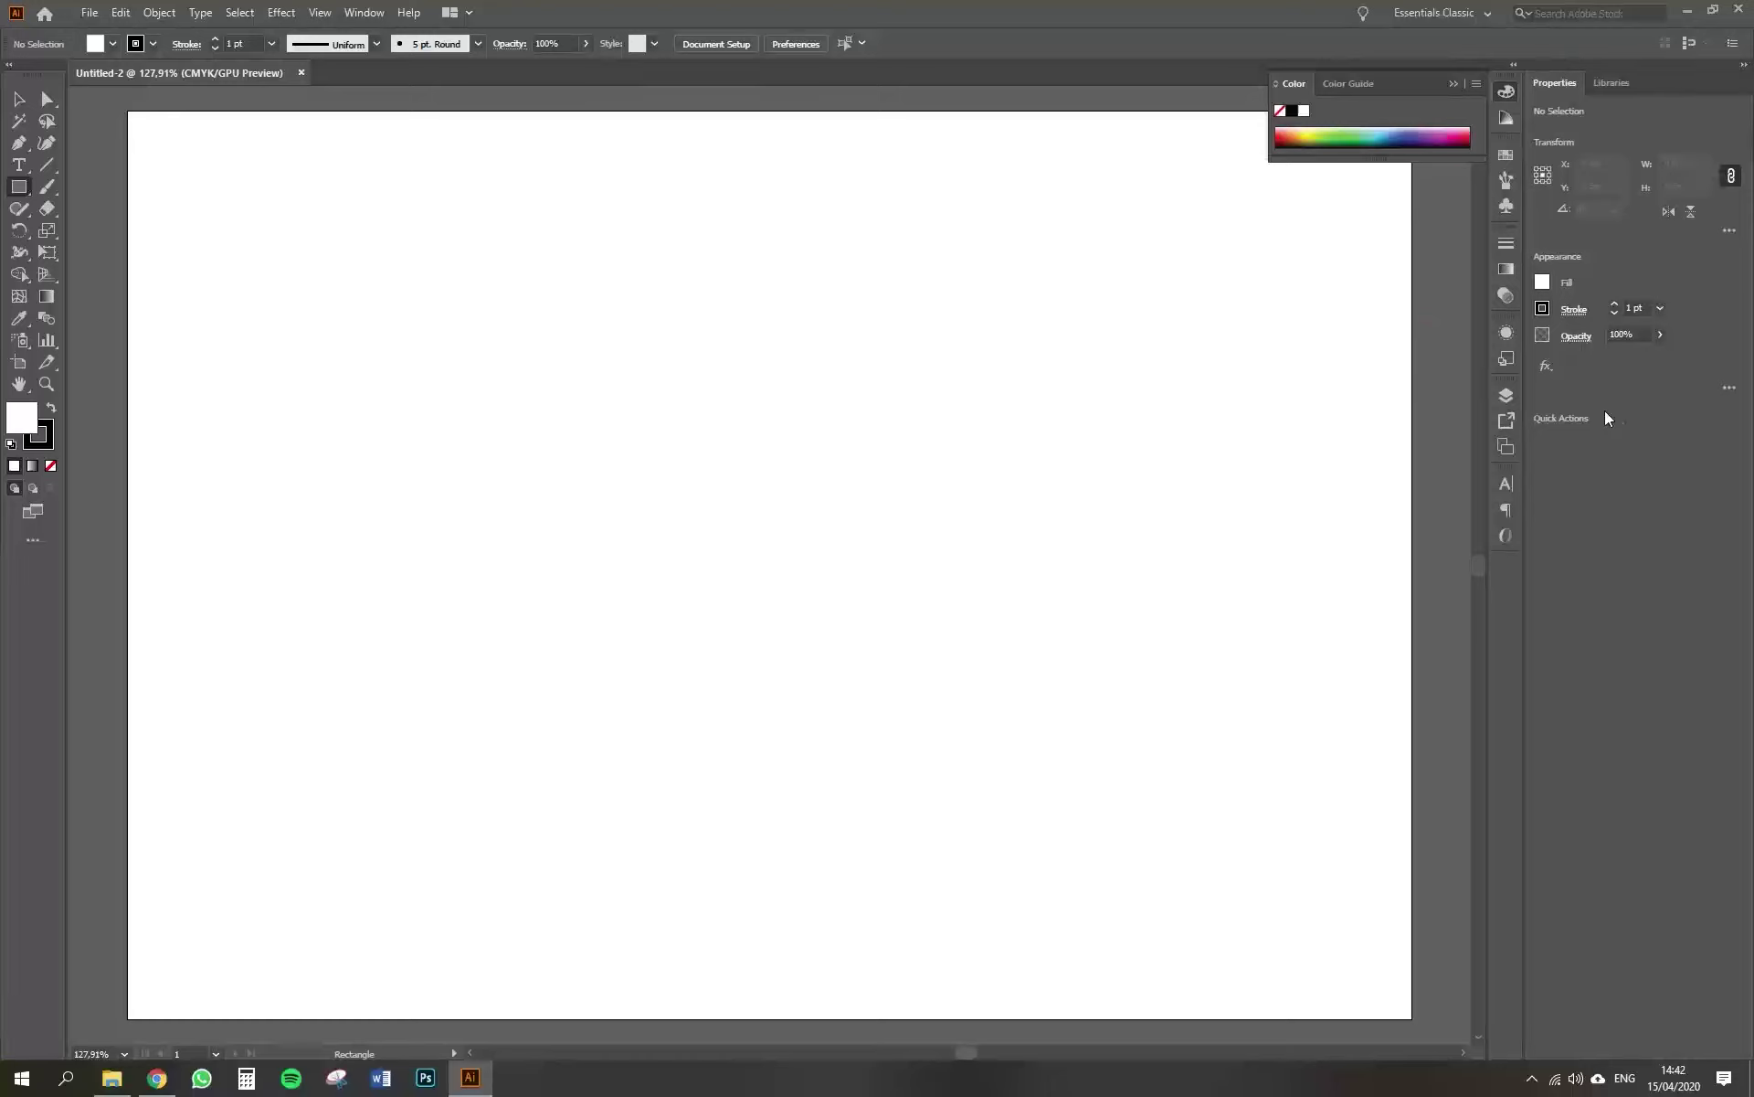
click(370, 11)
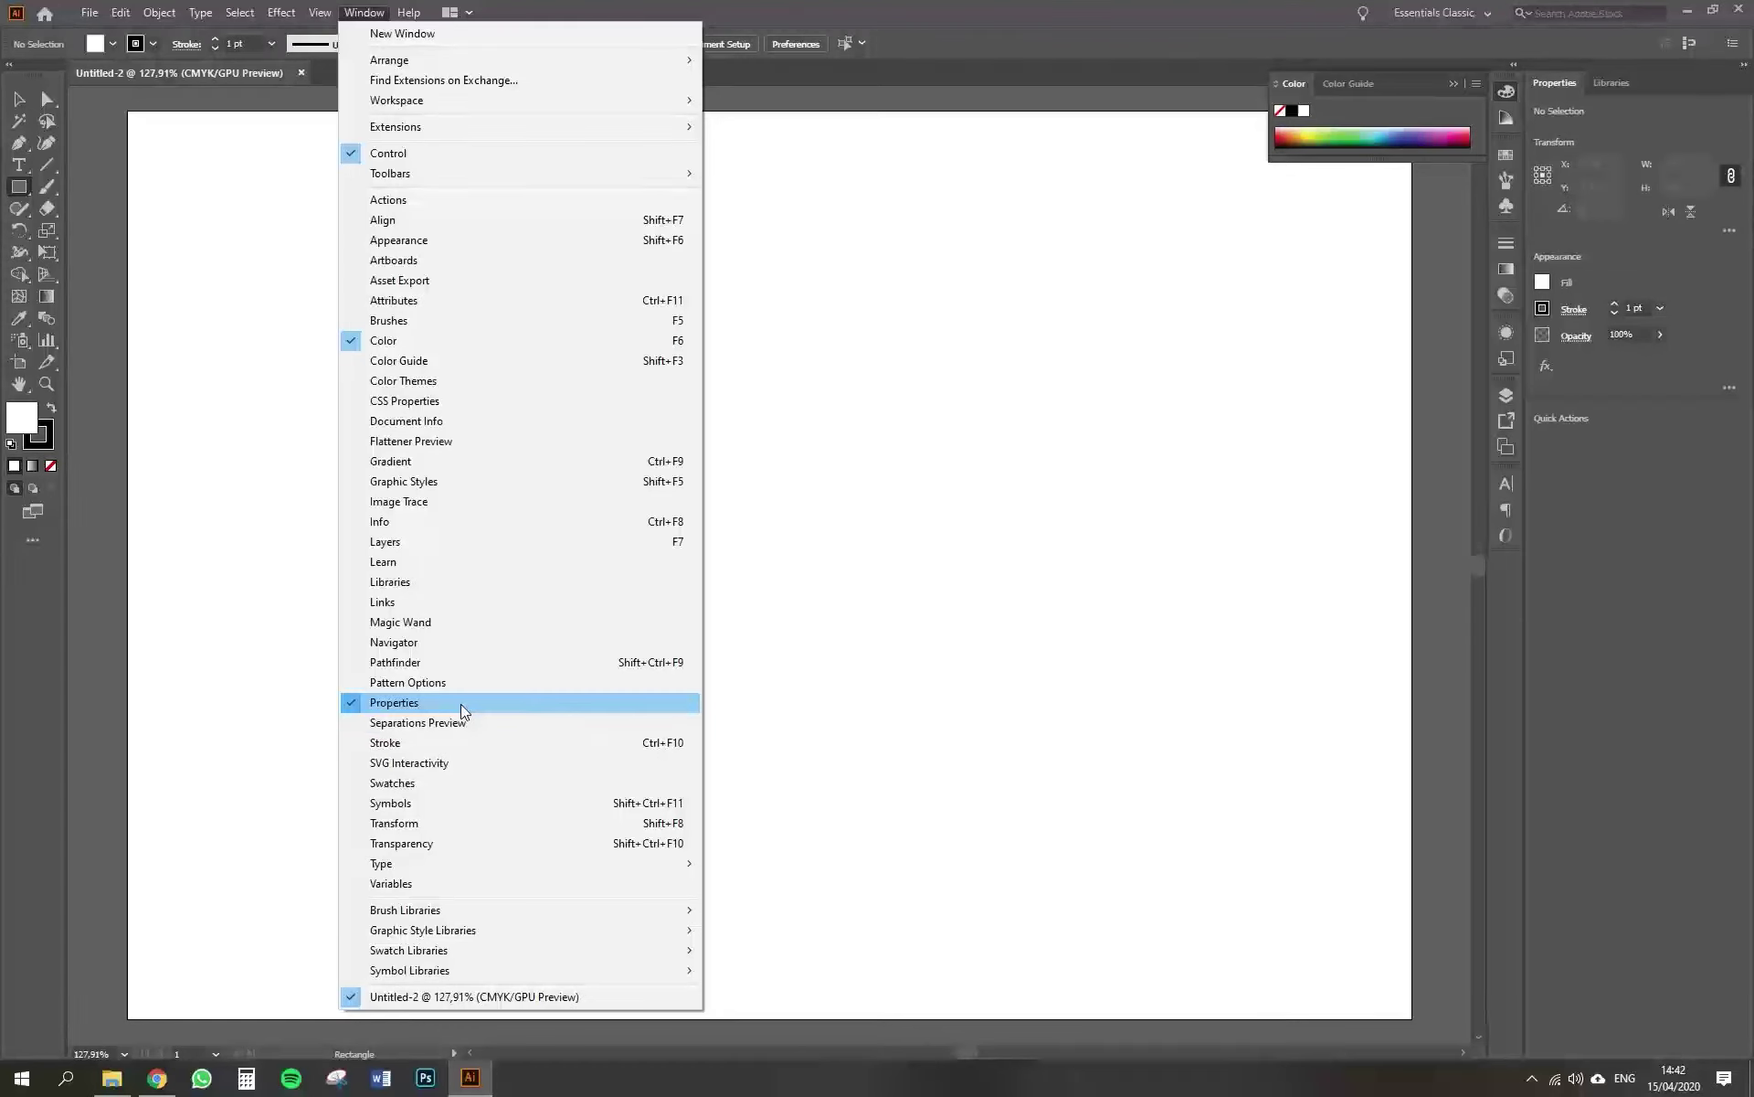
click(362, 10)
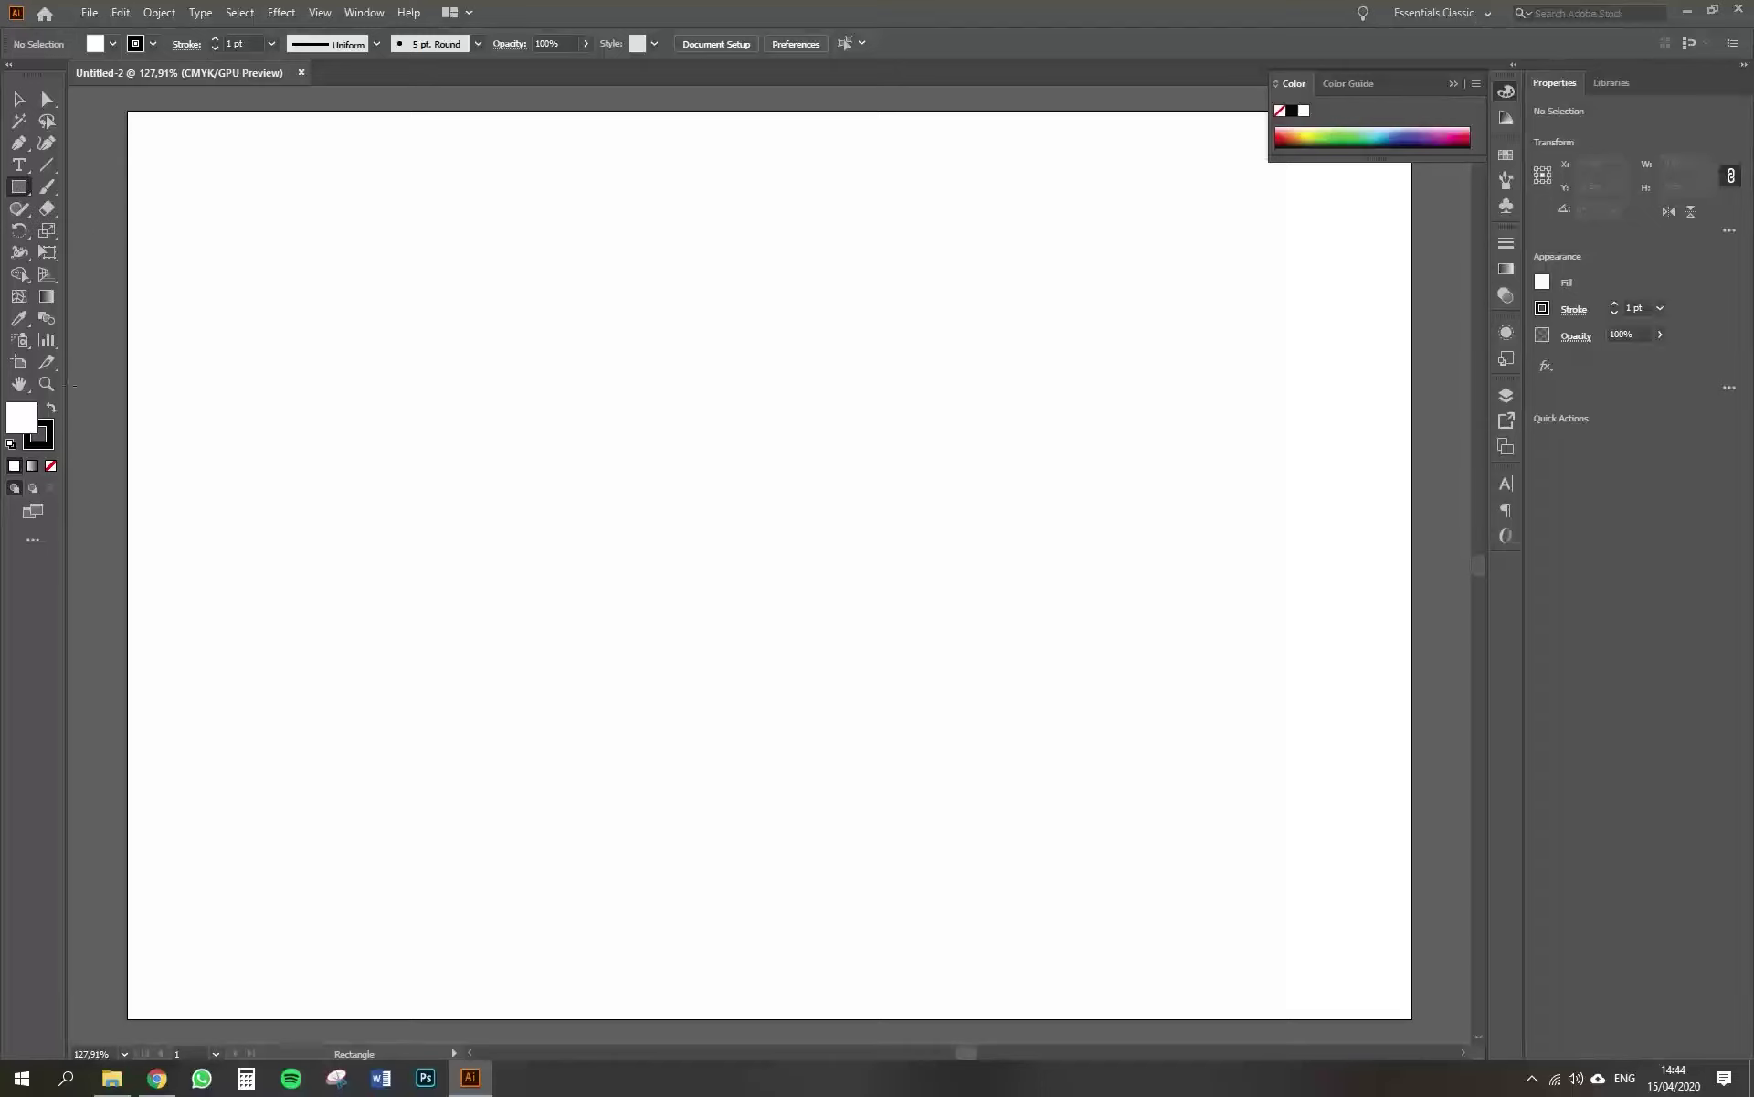
Set the fill color to the pinkish red FF0049 and the stroke to none.
double_click(23, 420)
drag(1040, 432, 1112, 408)
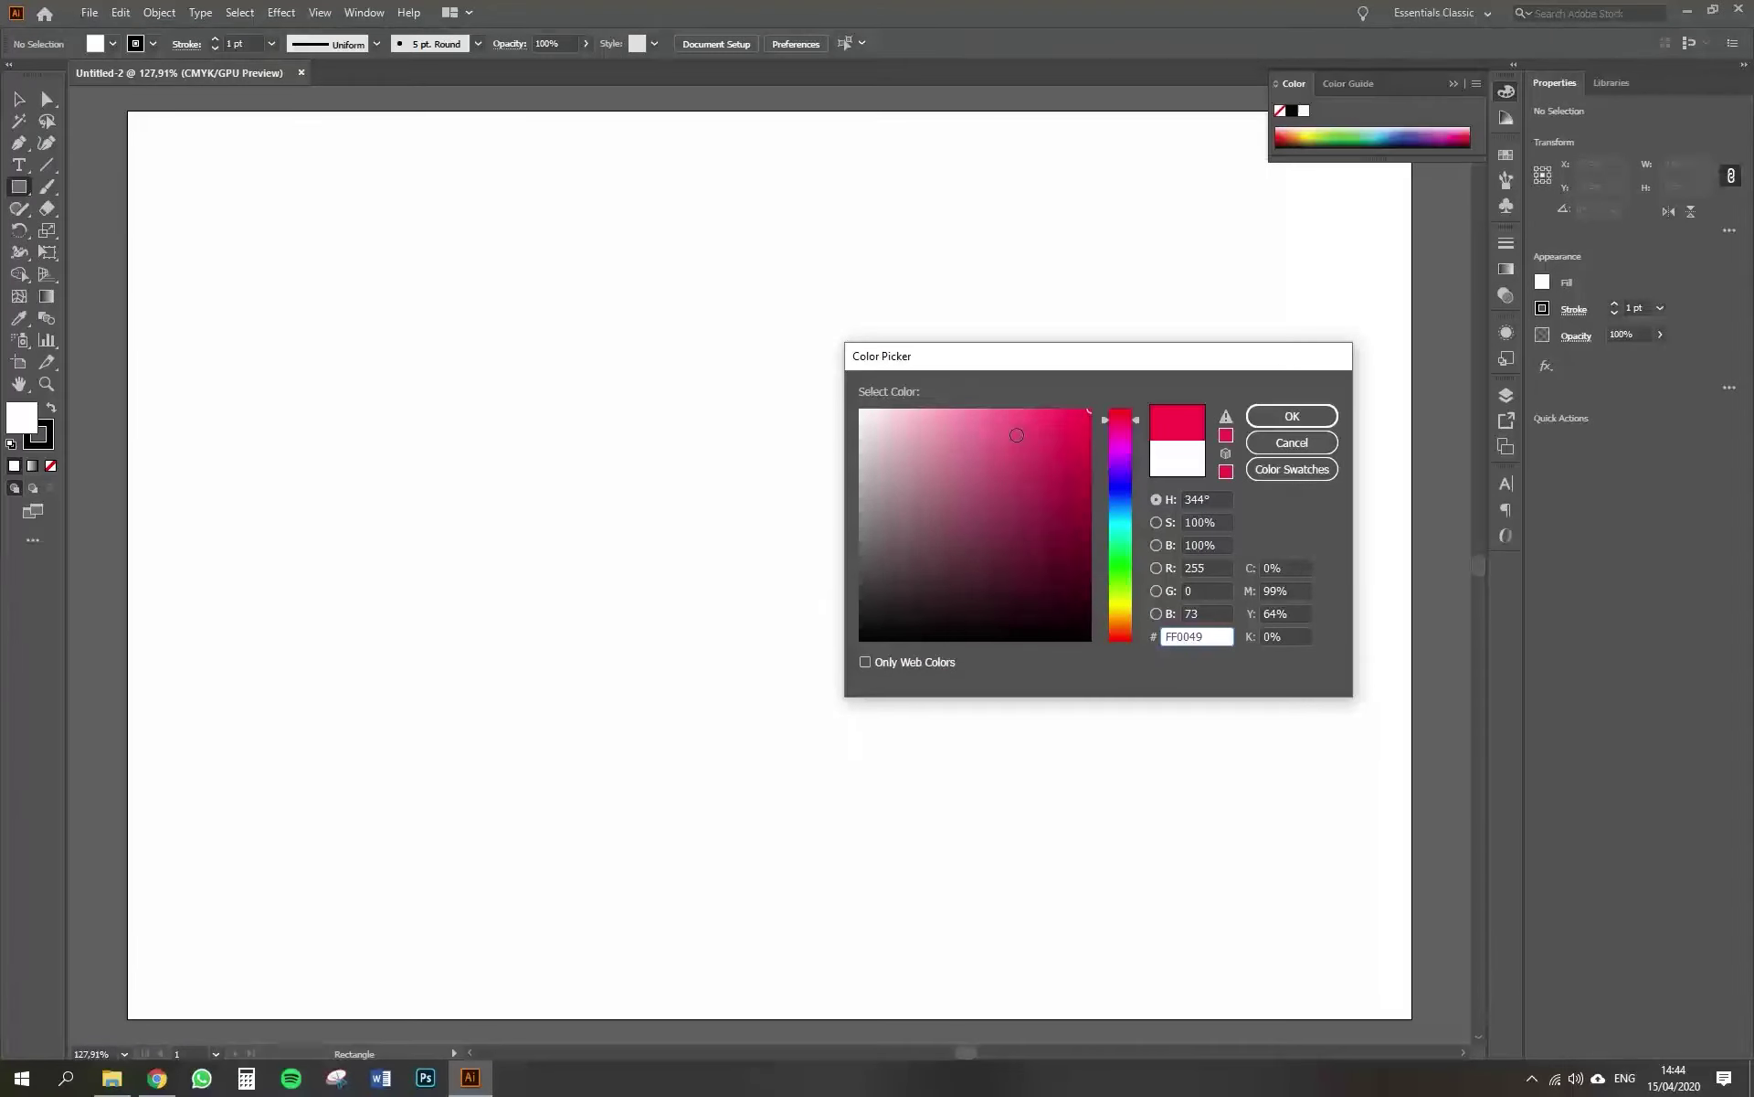
click(1282, 413)
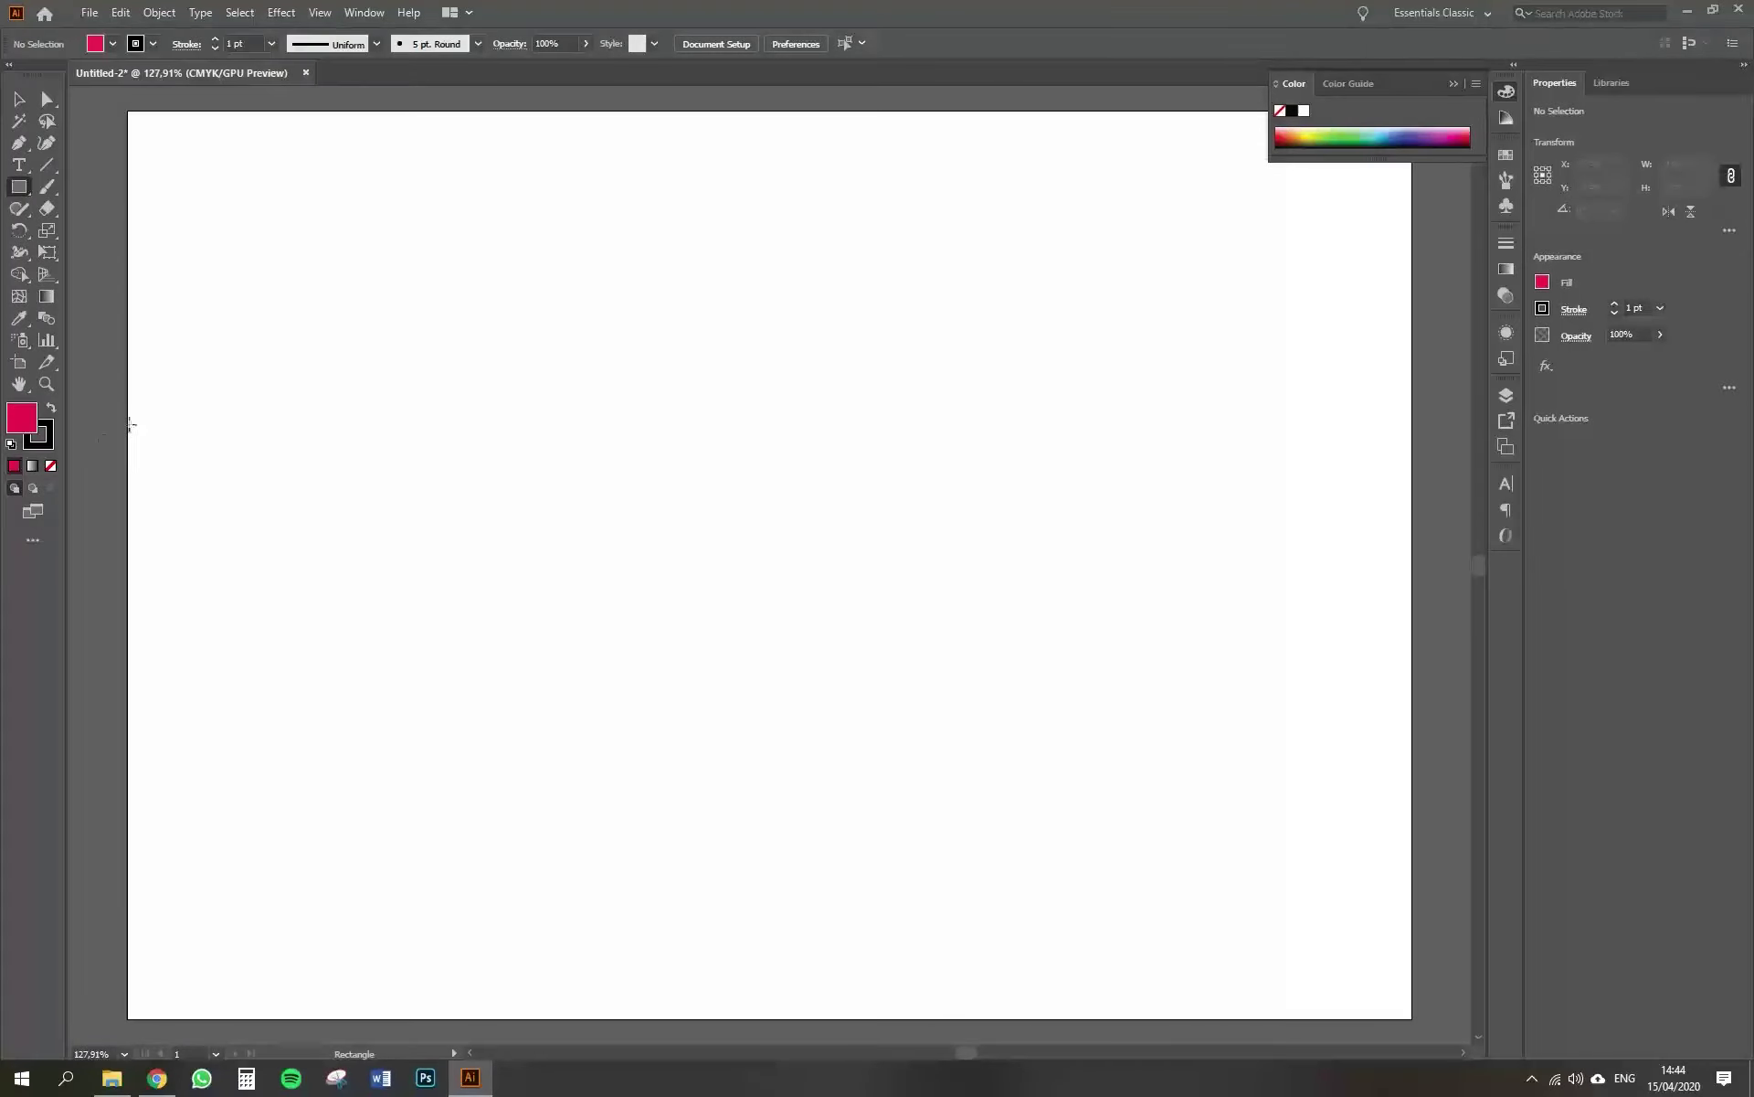
click(45, 426)
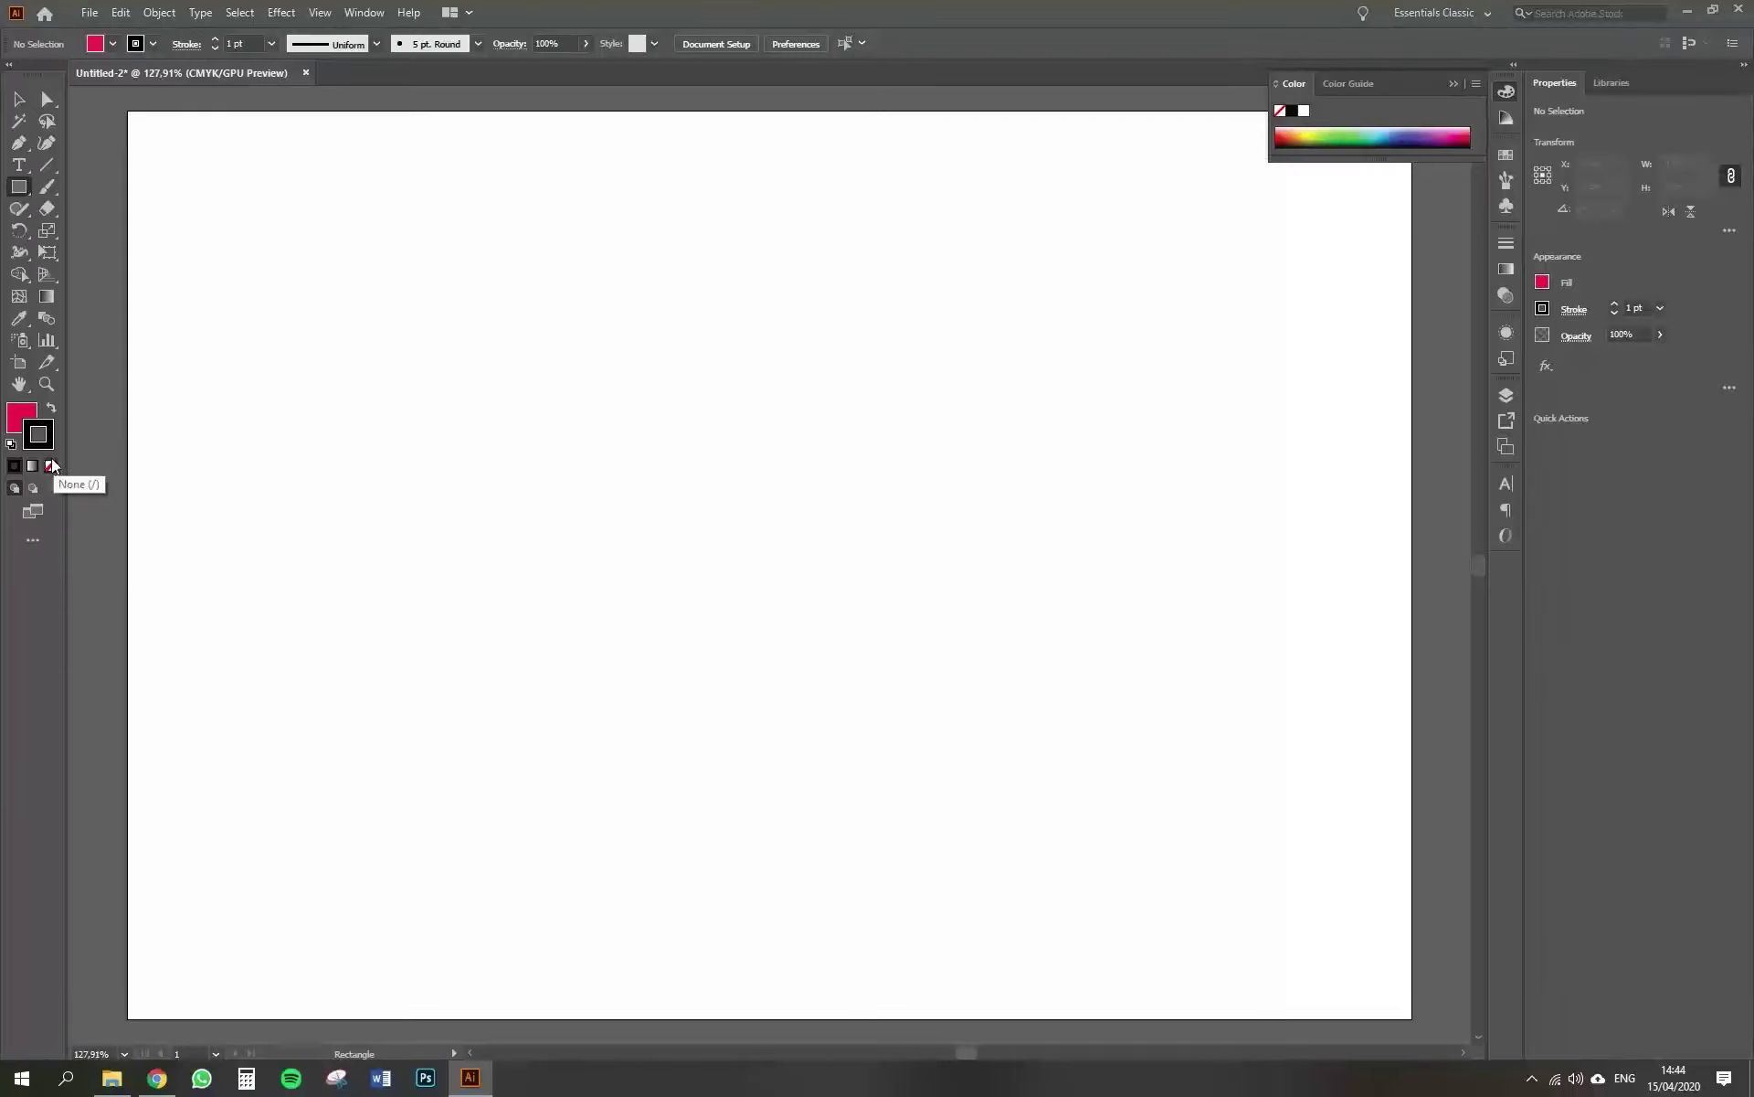
click(50, 466)
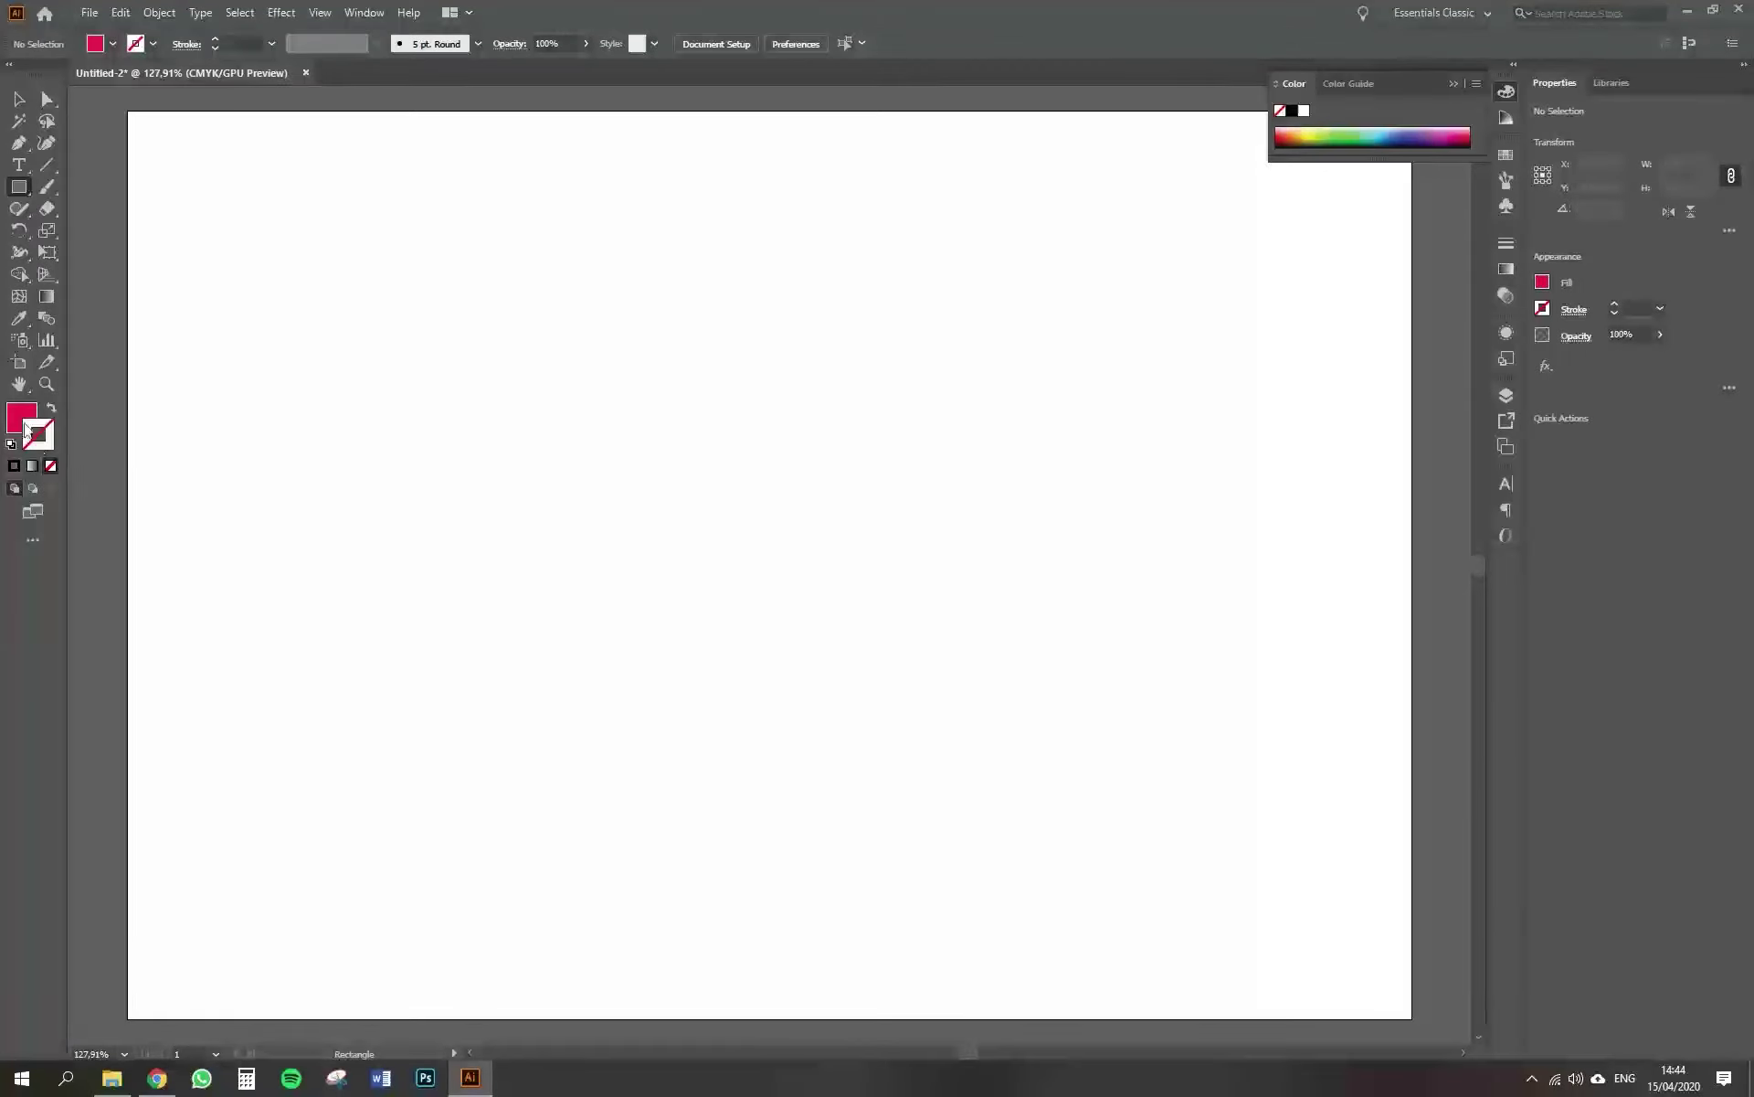
Draw a filled square about 11.11 cm wide near the middle of the artboard.
click(14, 417)
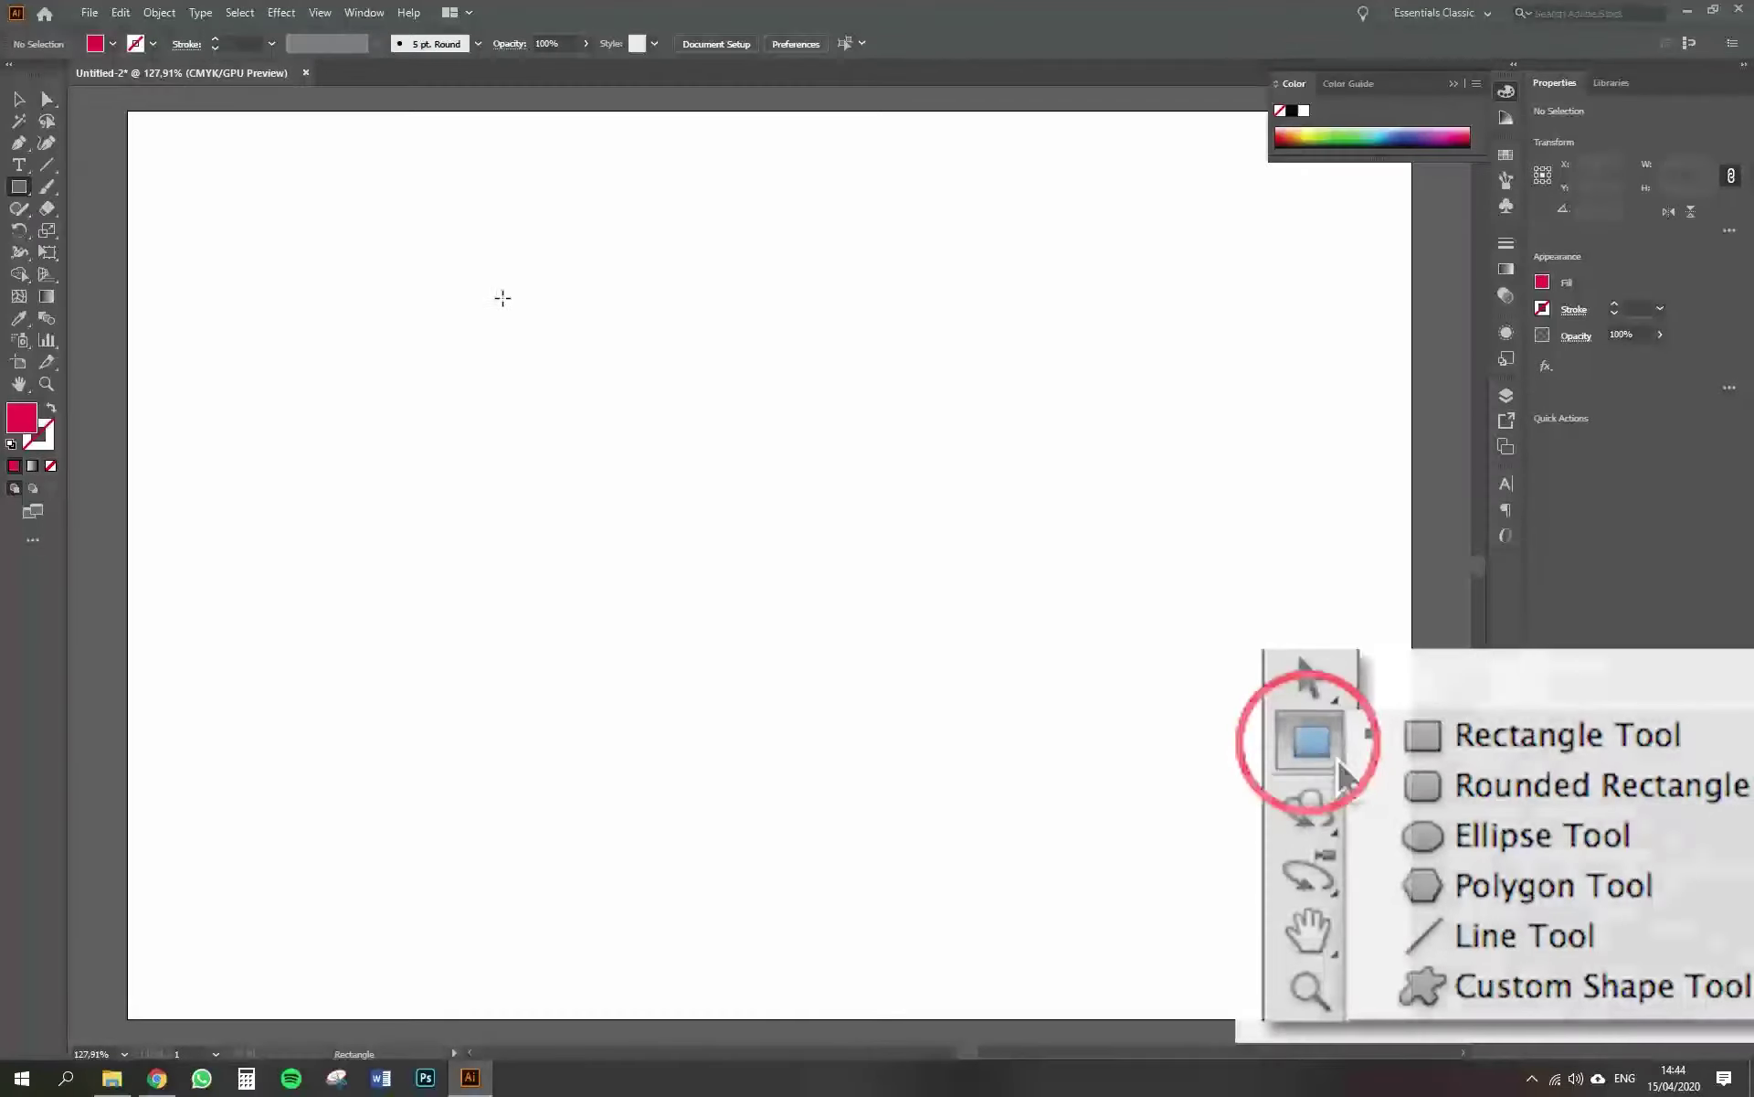
drag(513, 315, 984, 775)
click(18, 98)
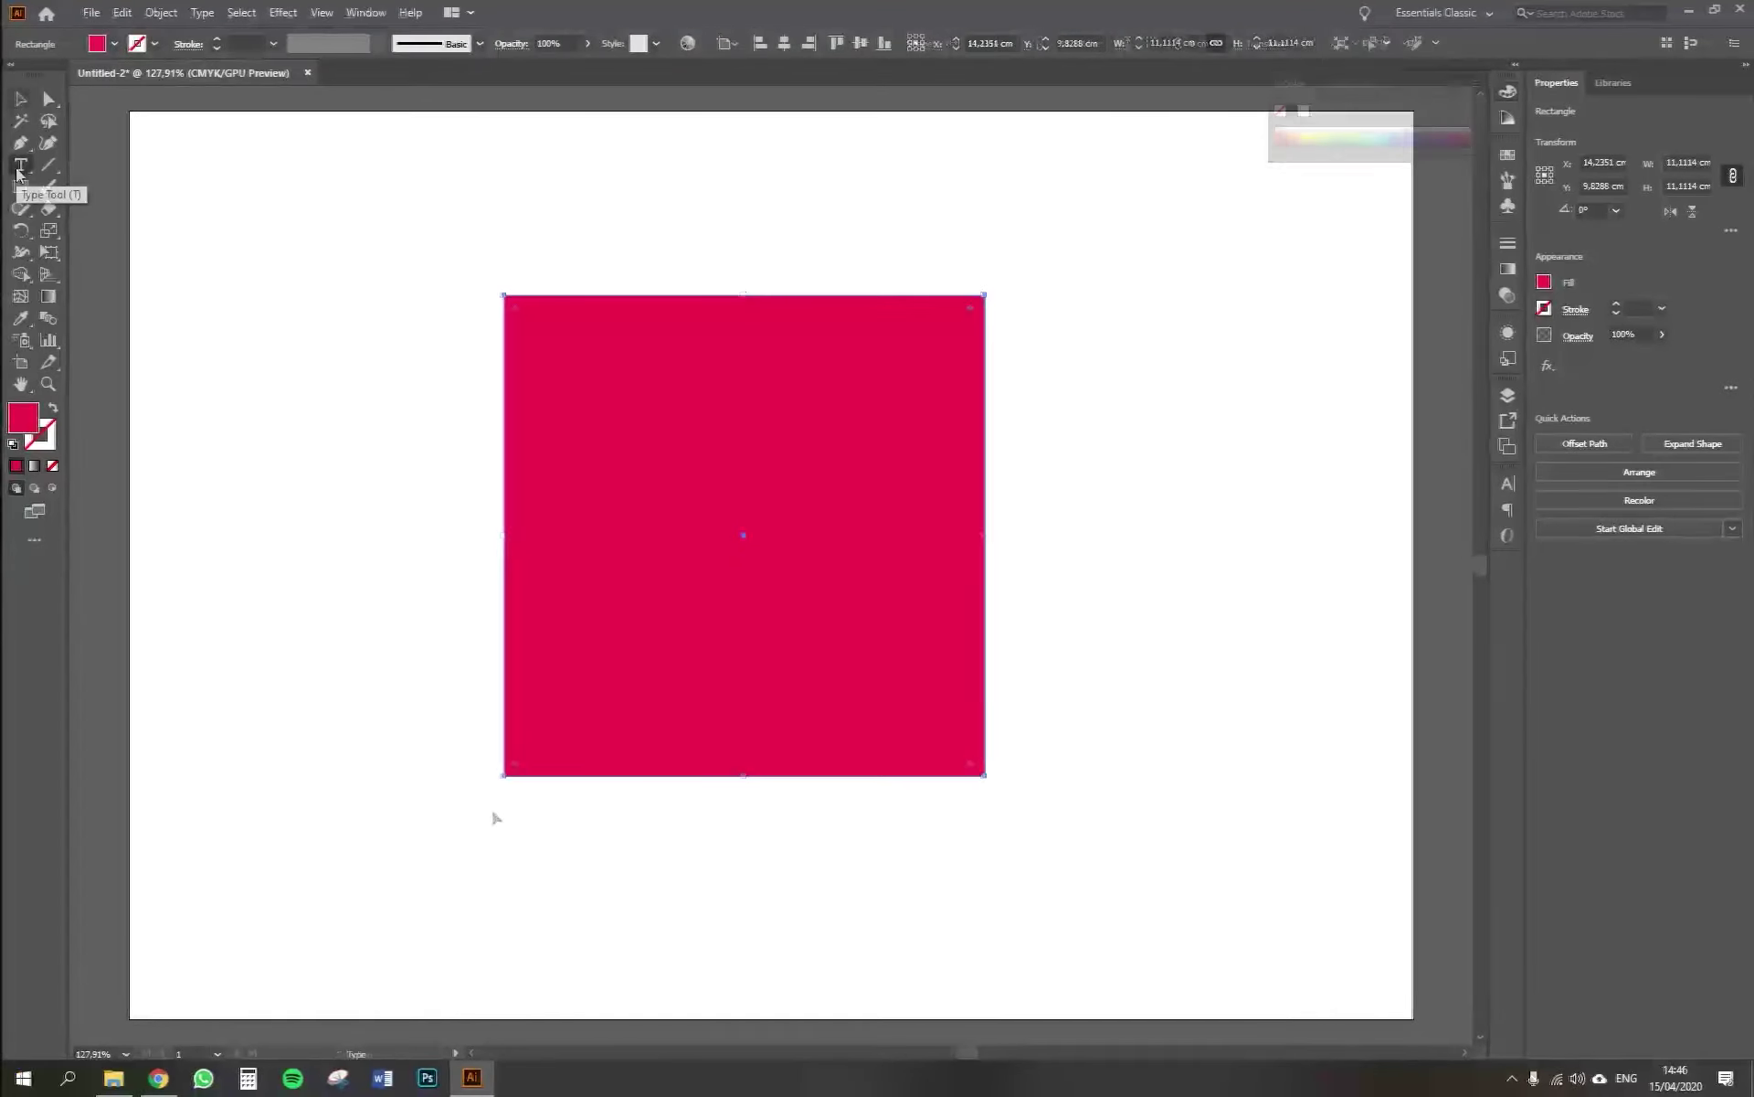
Set the Type tool's font to Fugaz One.
click(20, 170)
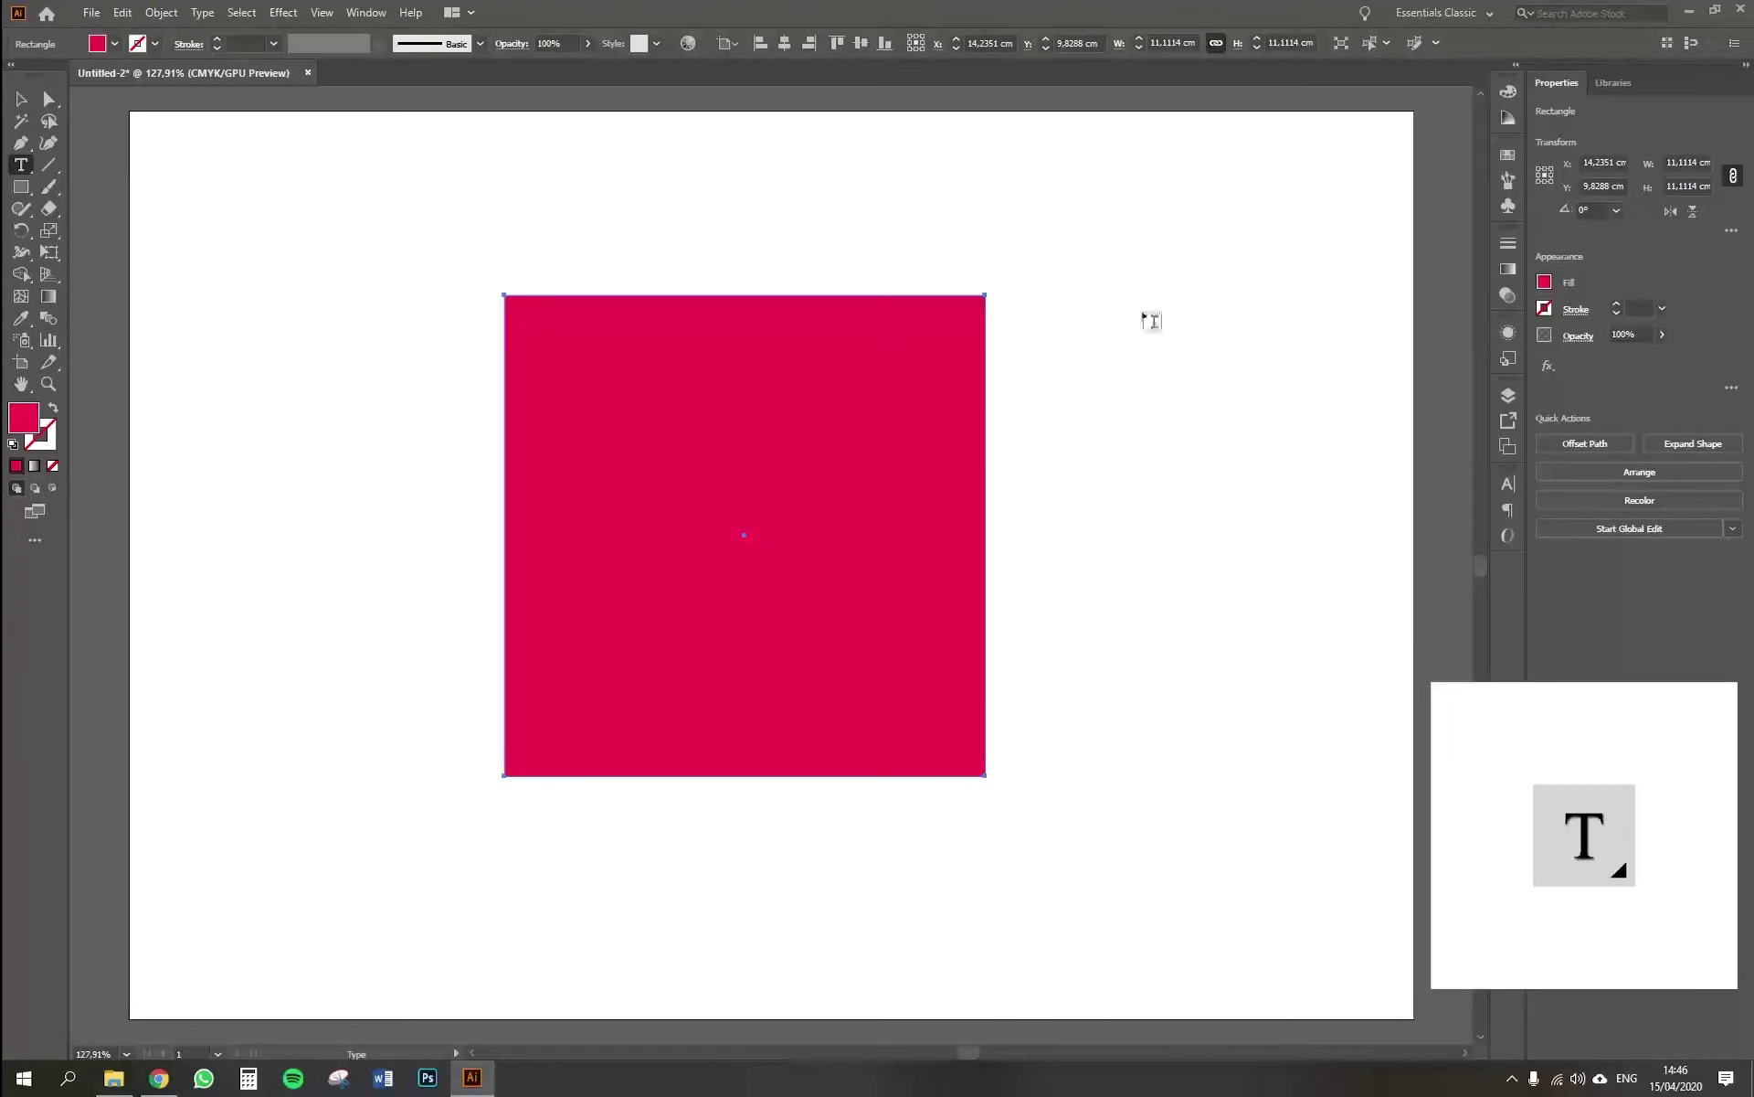
click(1508, 484)
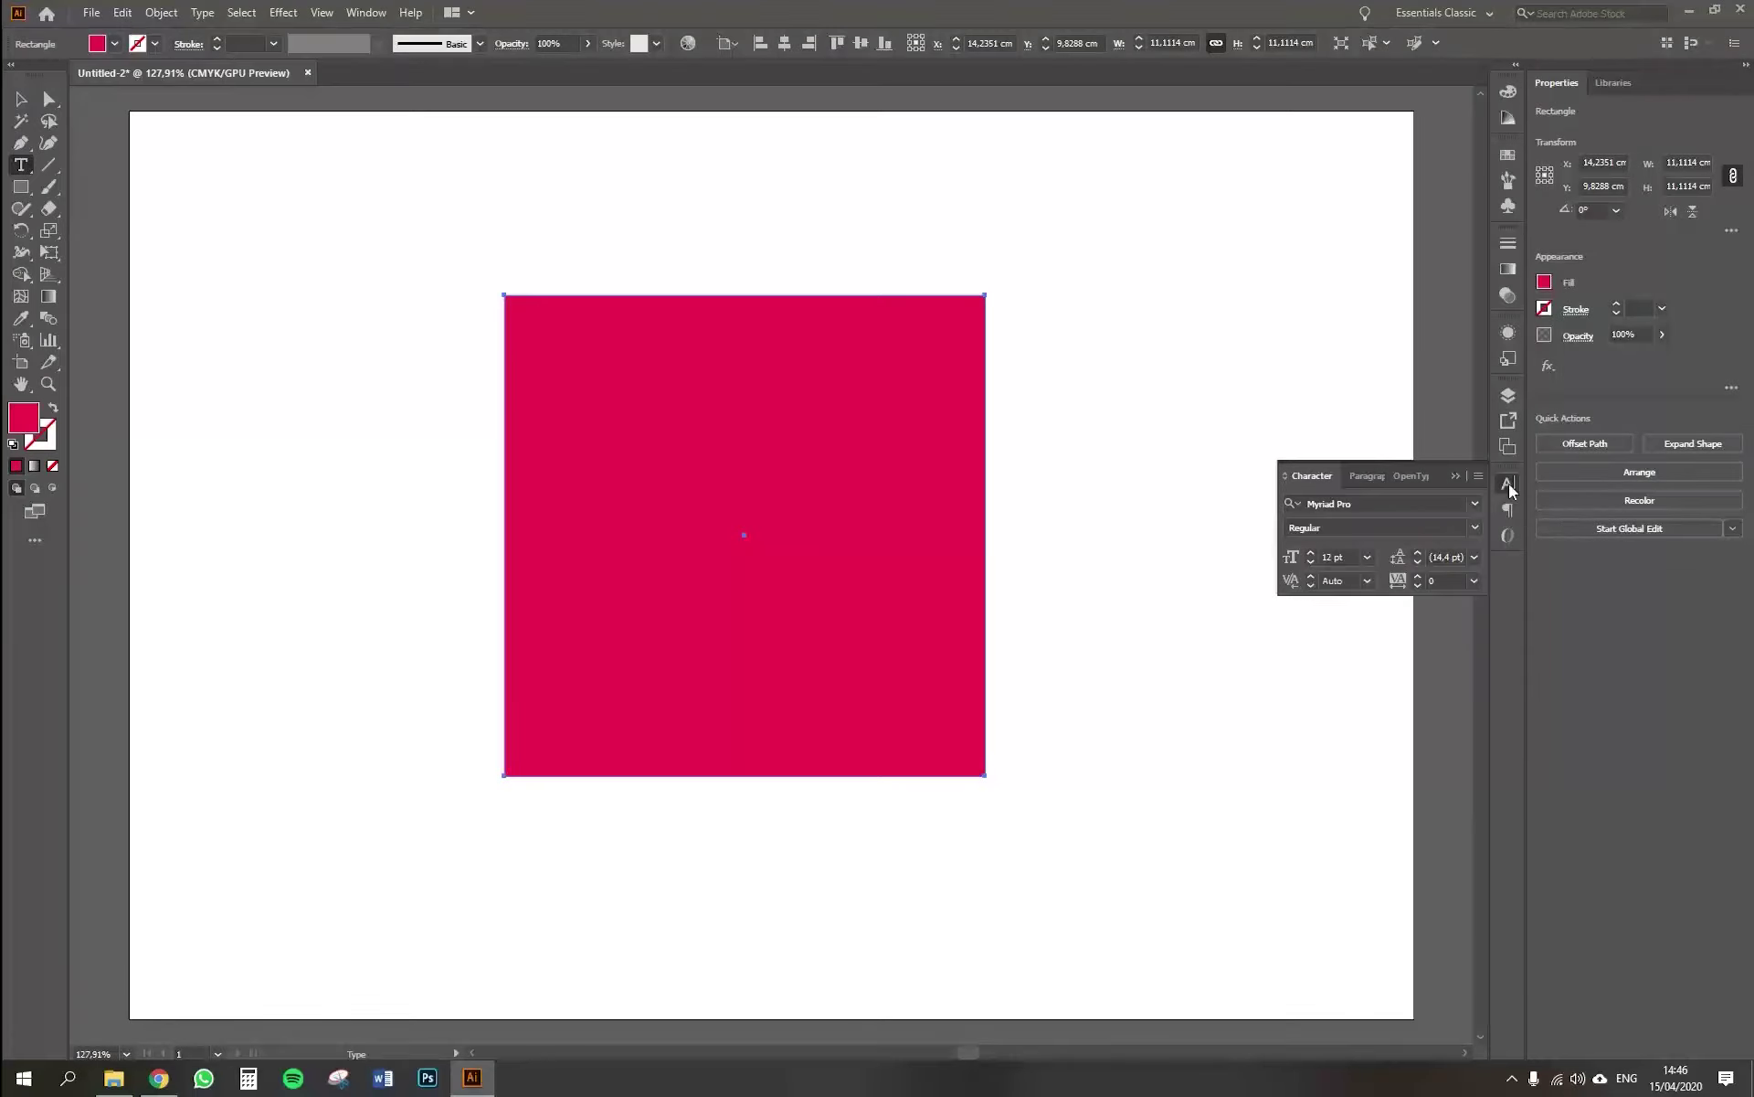
click(1475, 506)
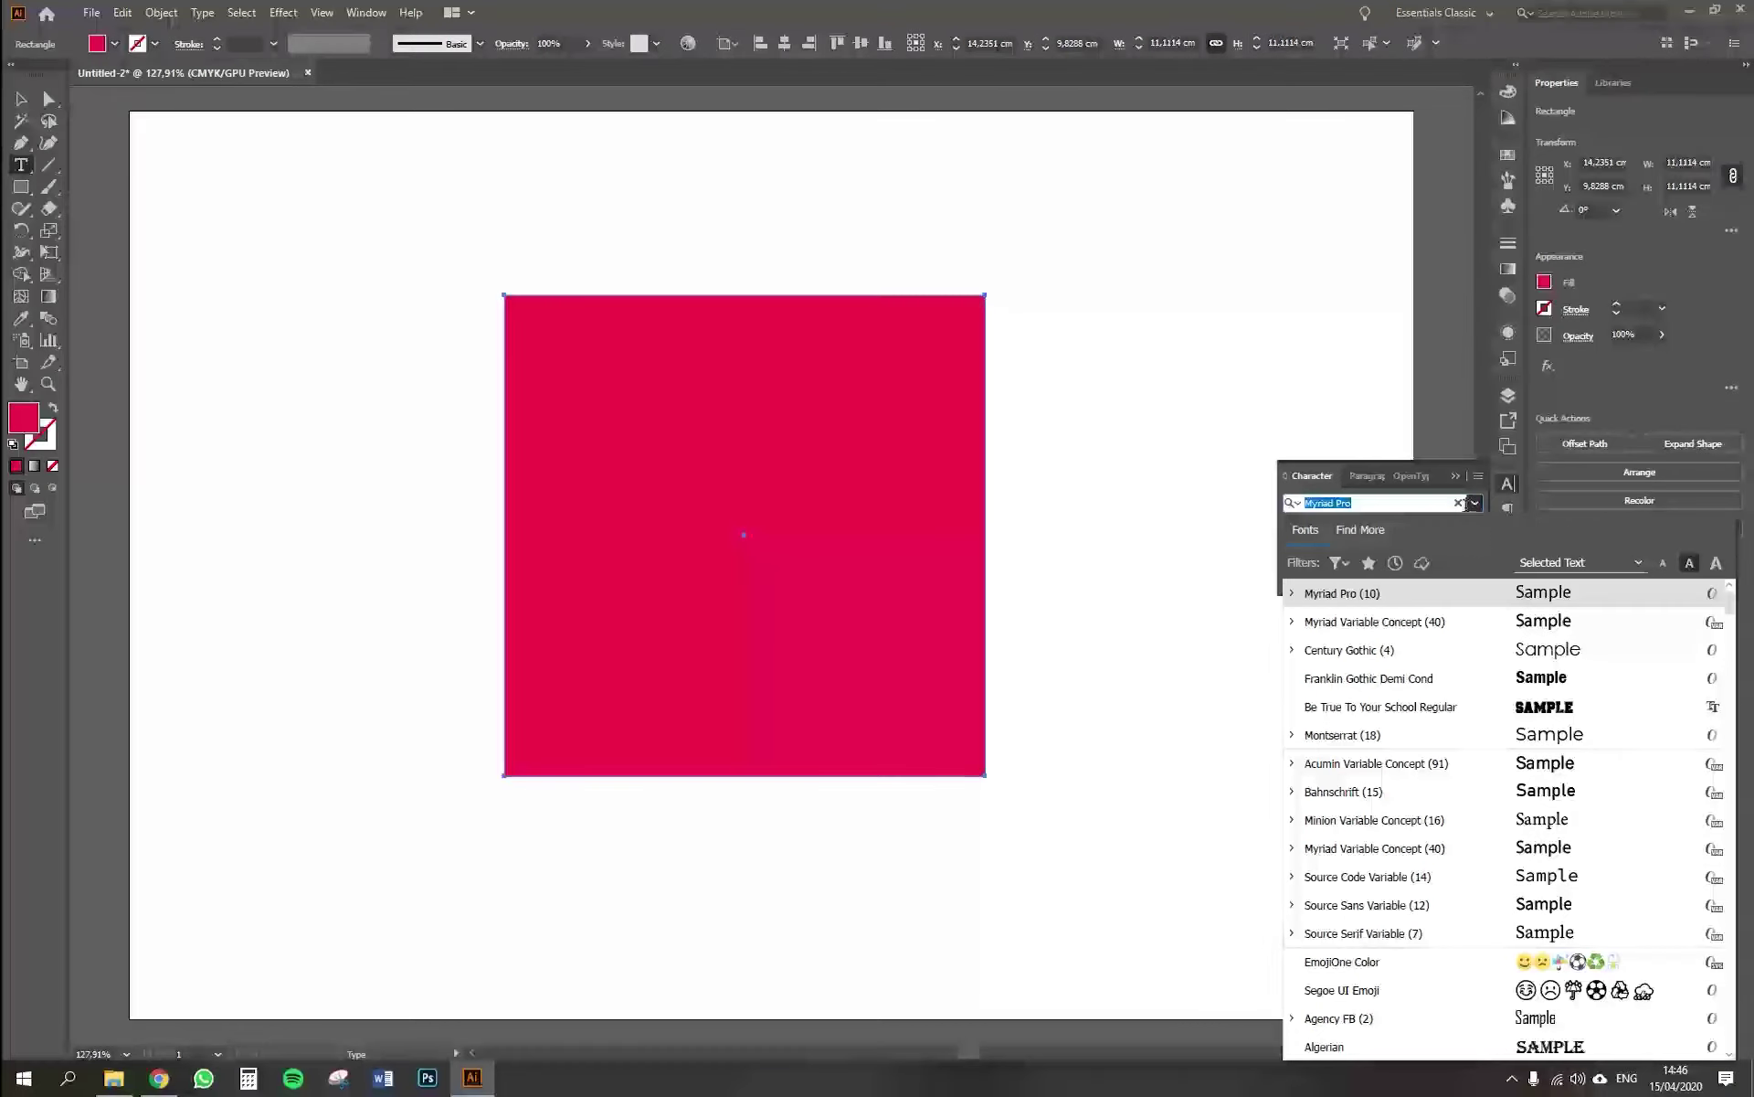
scroll(1531, 722, down, 6)
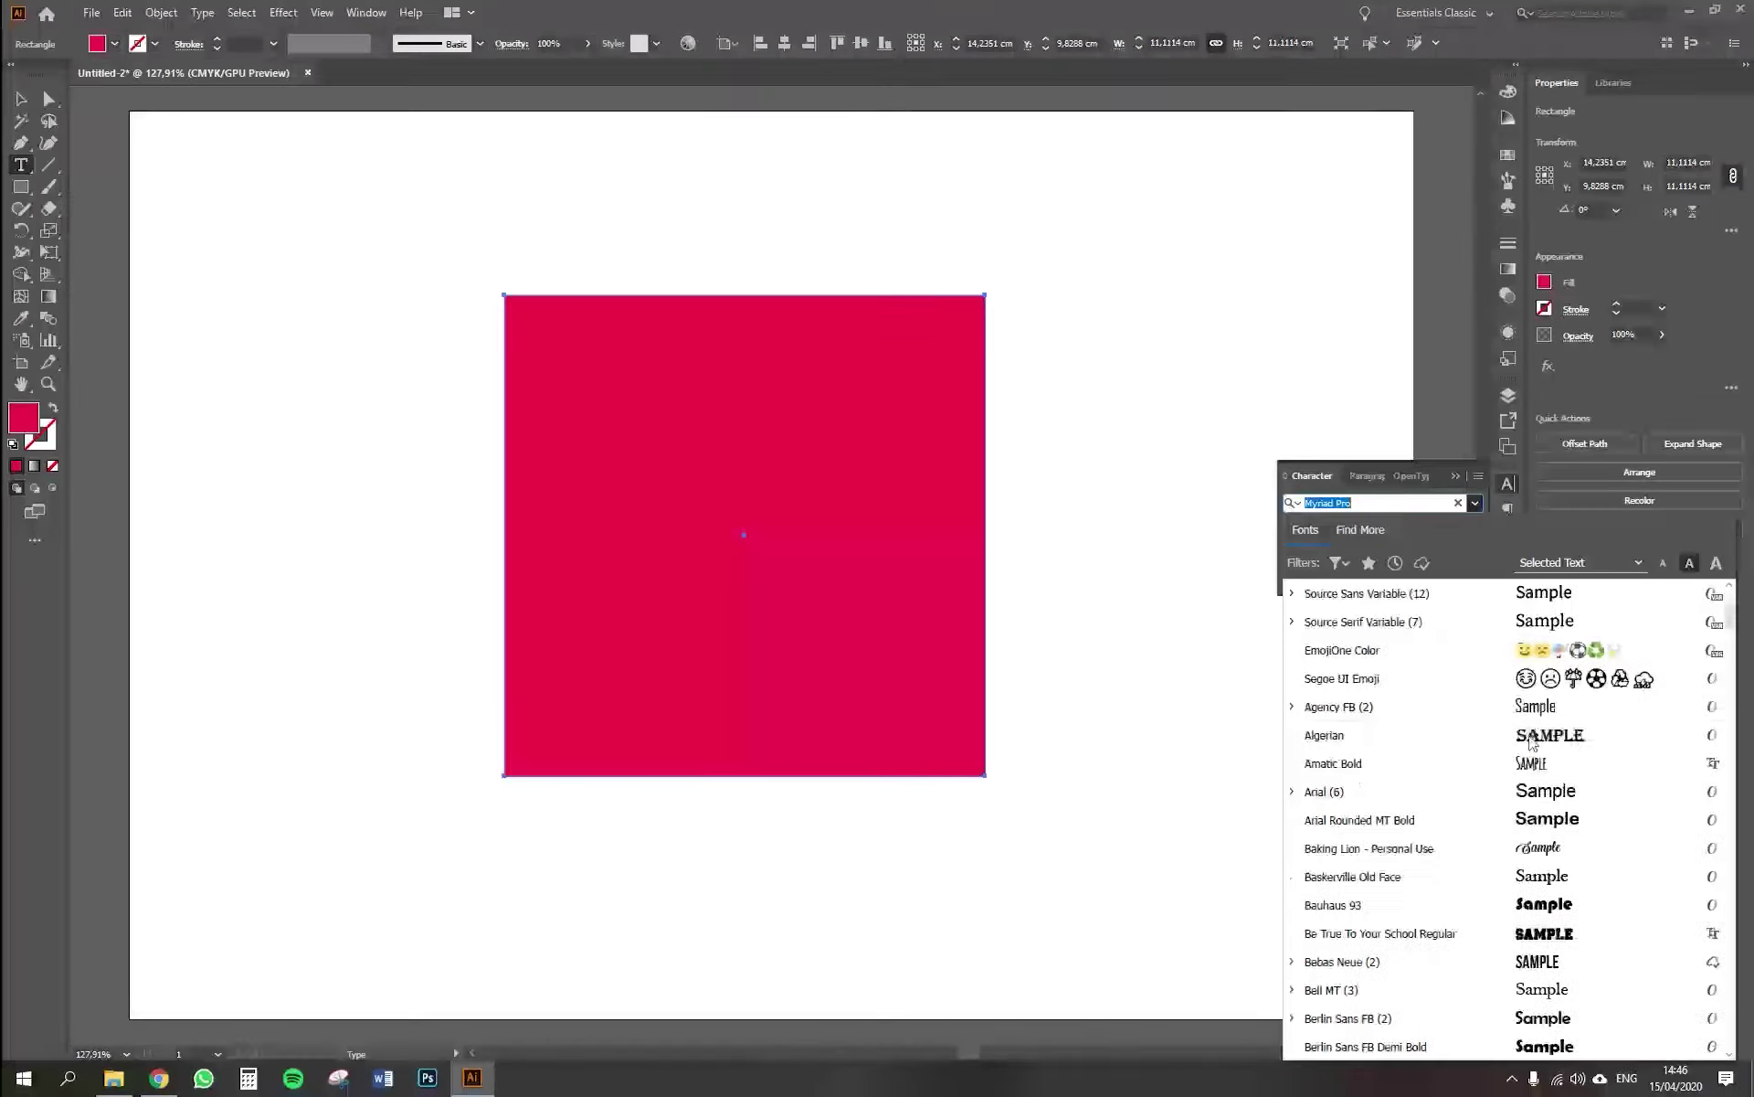
scroll(1534, 775, down, 10)
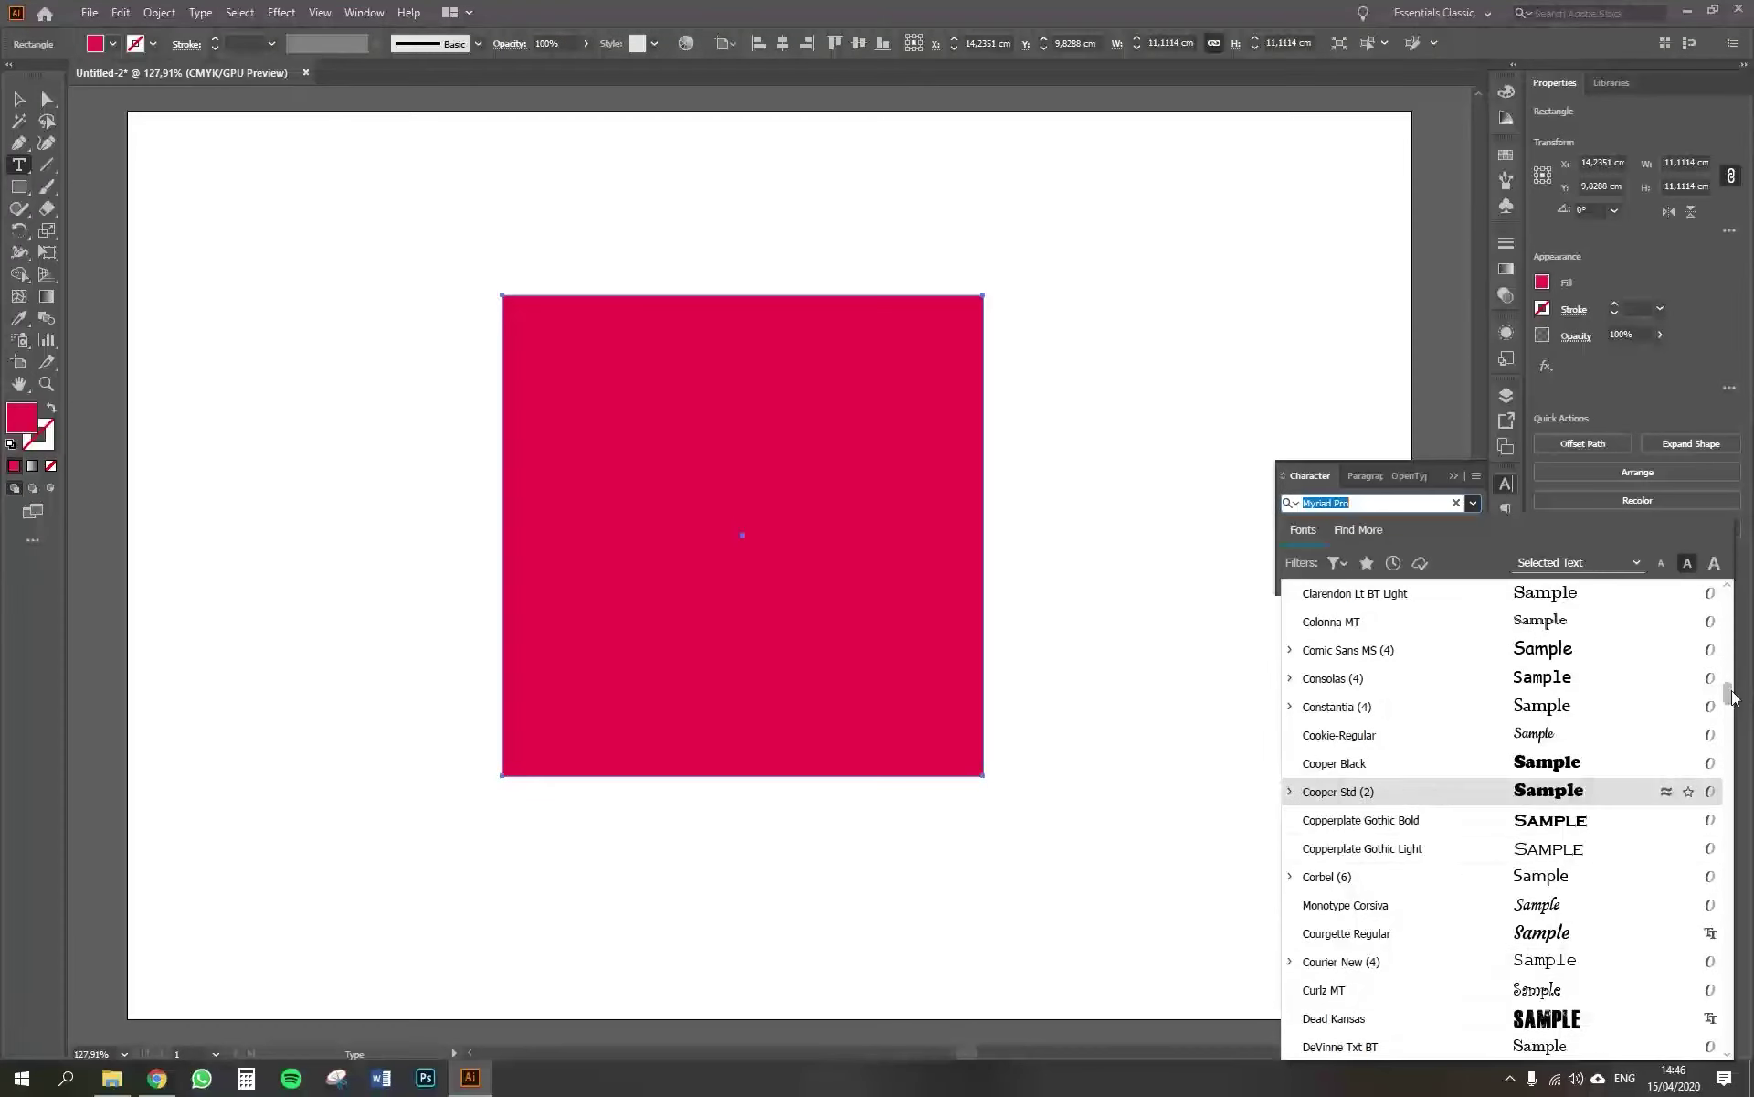
drag(1727, 702, 1727, 744)
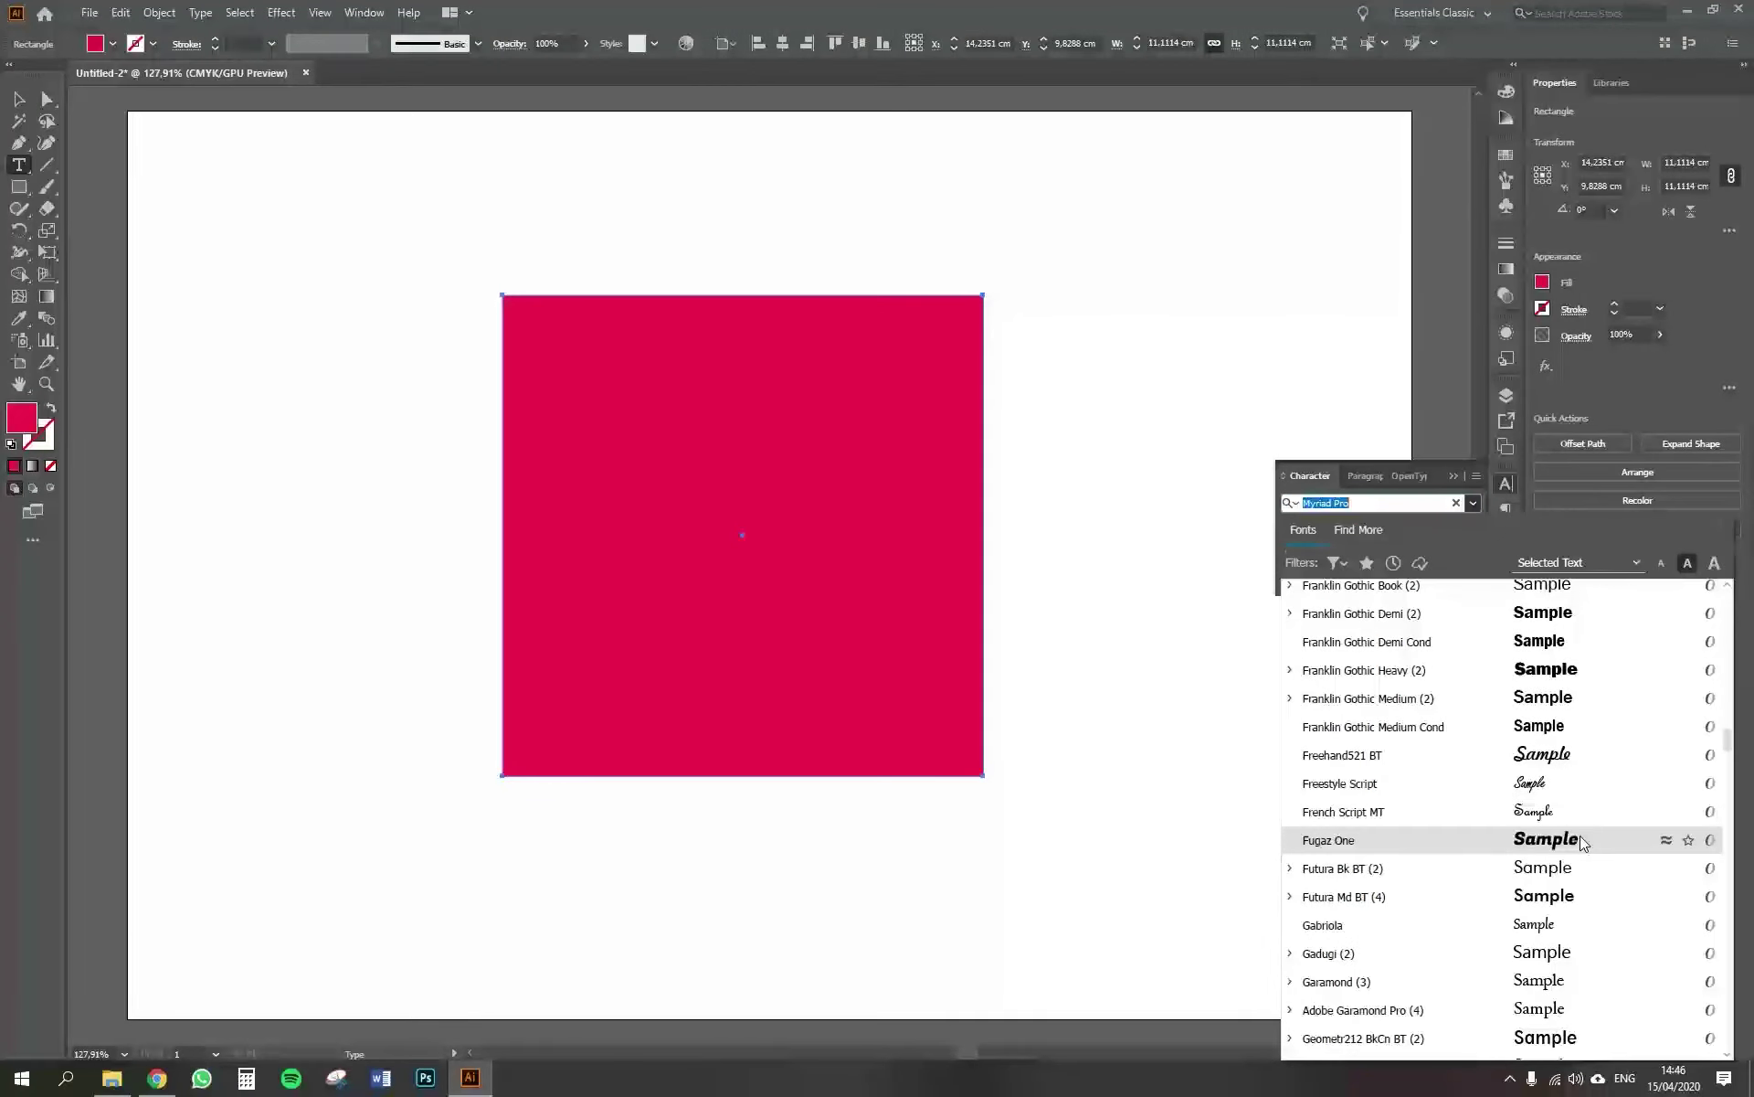
click(1583, 840)
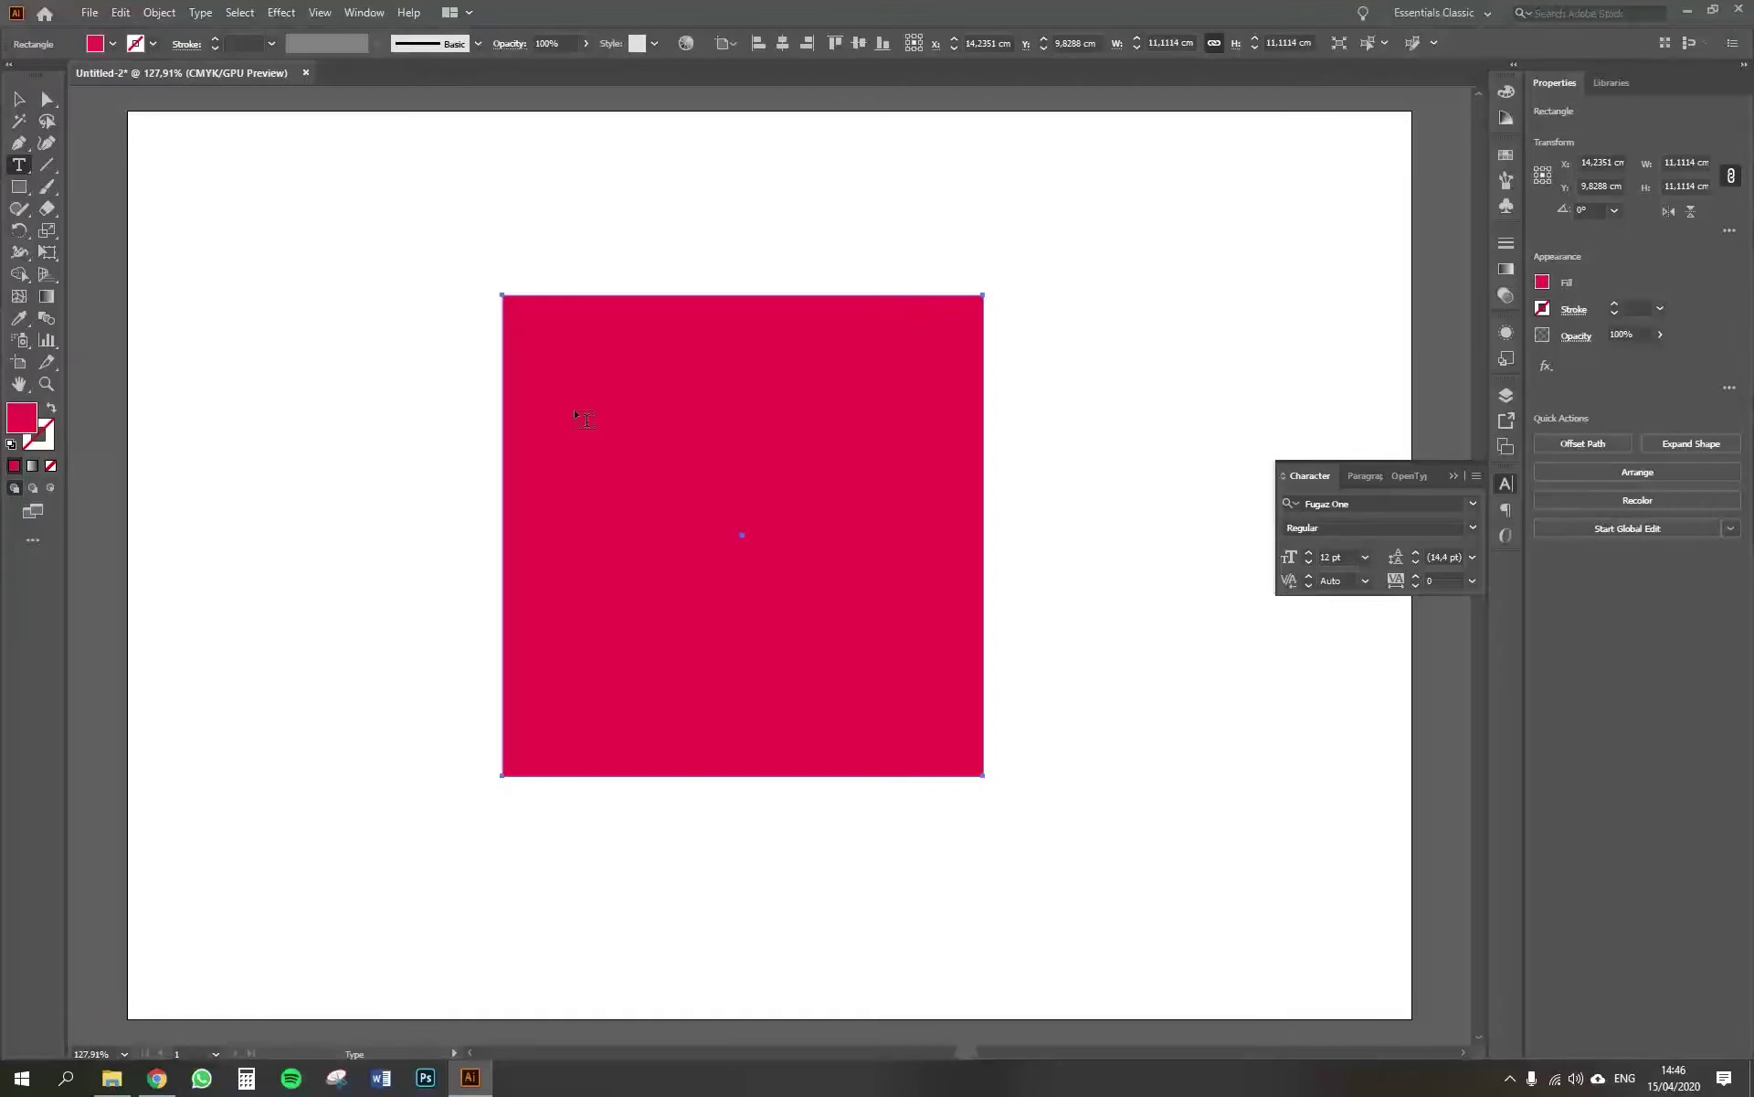
Place the text "NAMA" in the upper part of the red square.
click(585, 419)
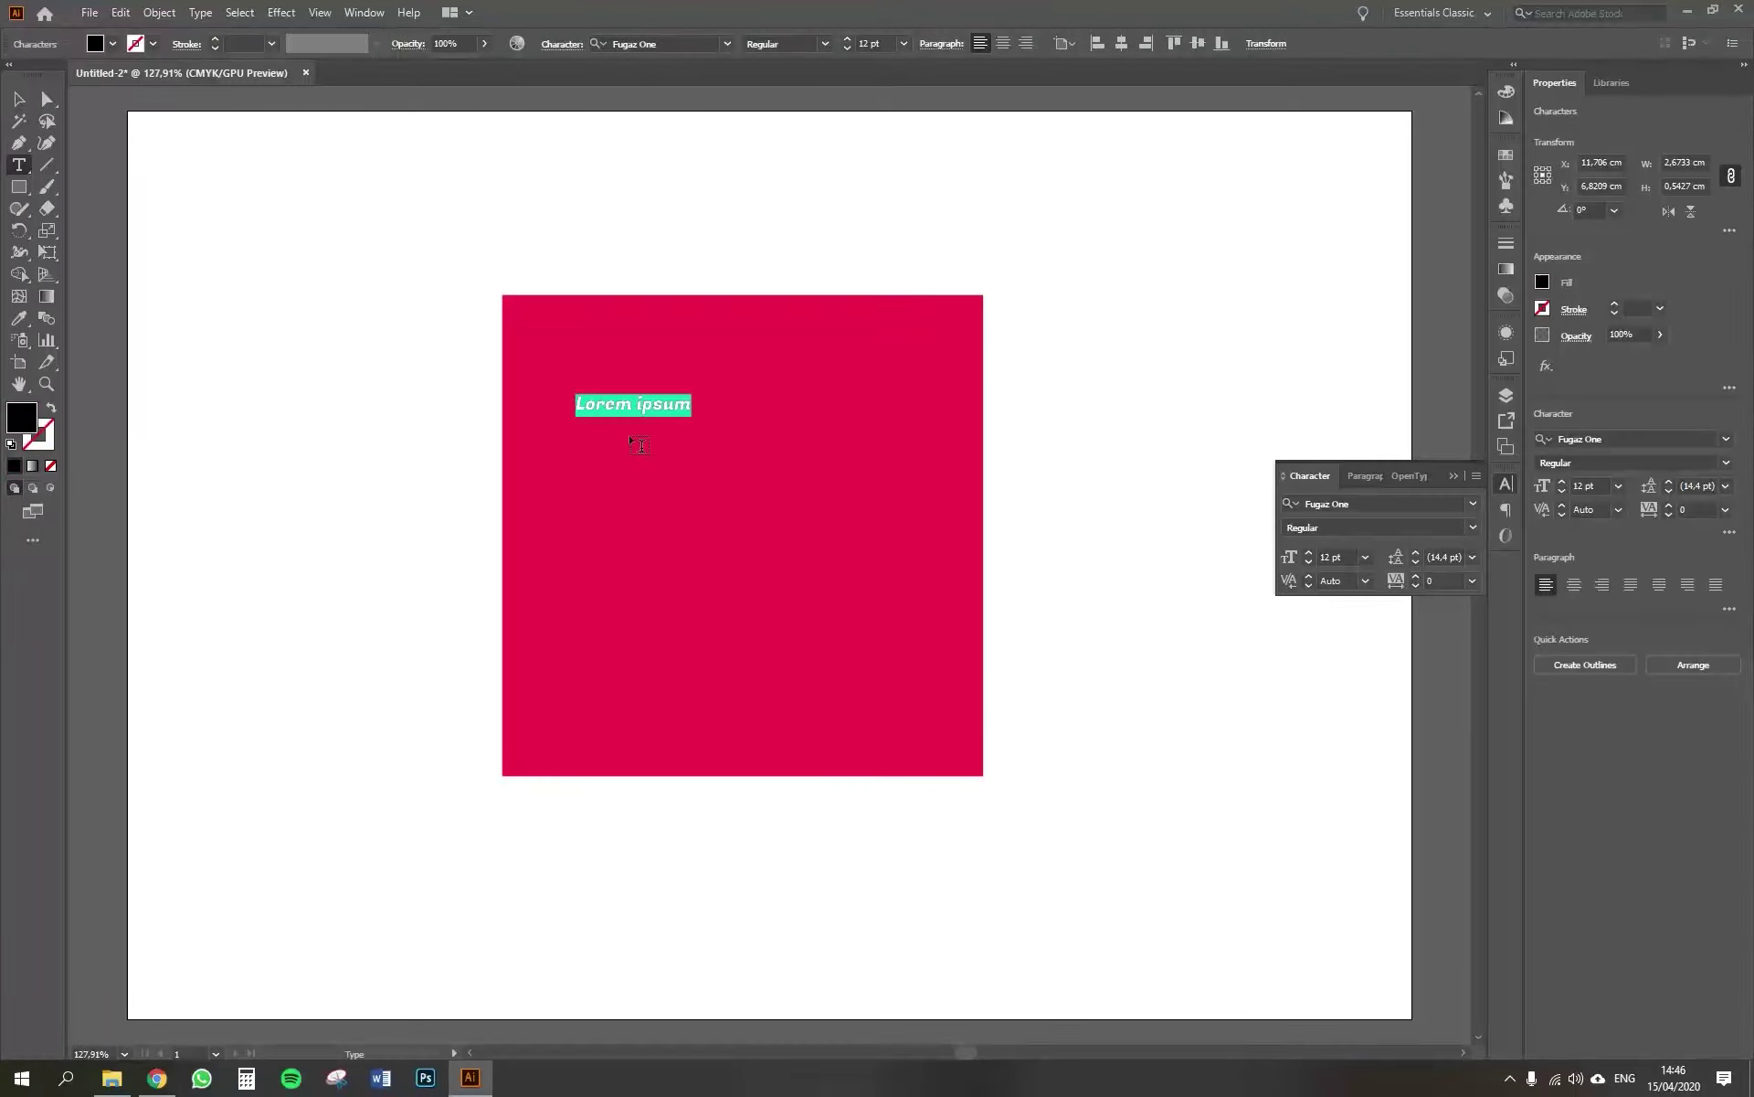
text(NAMA)
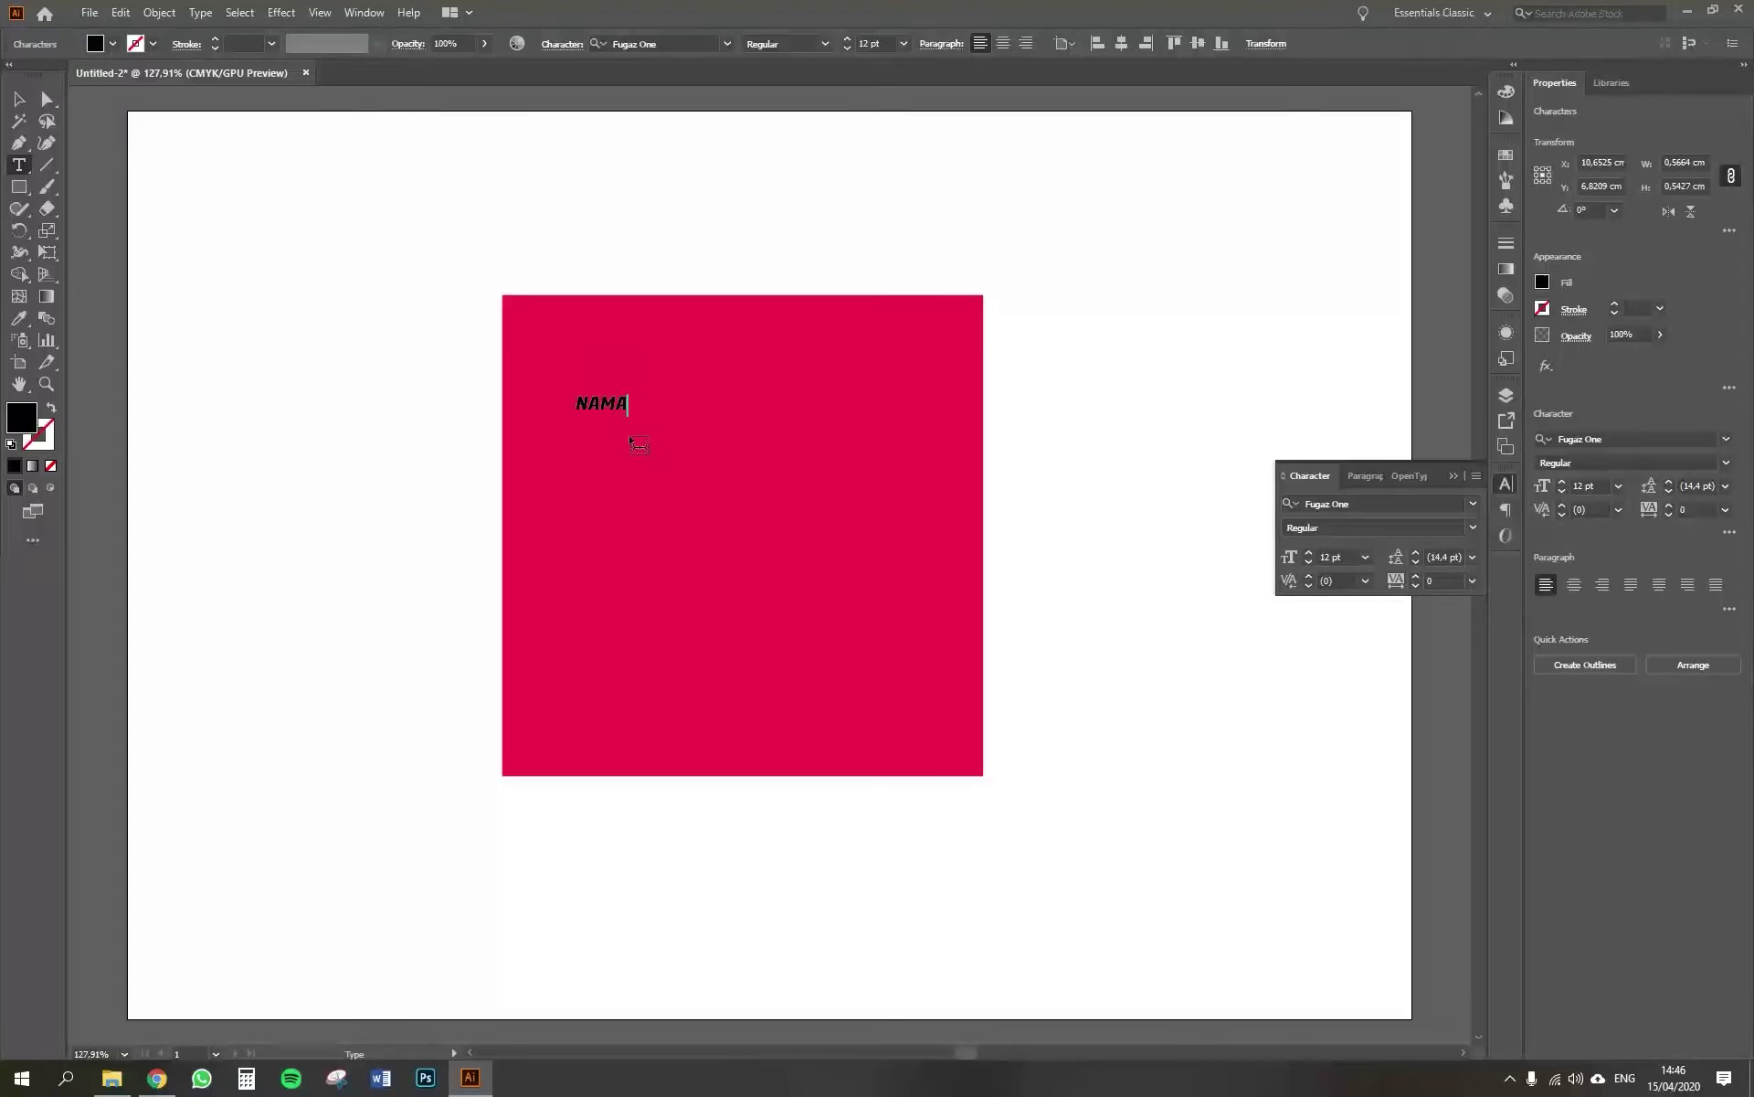
click(19, 100)
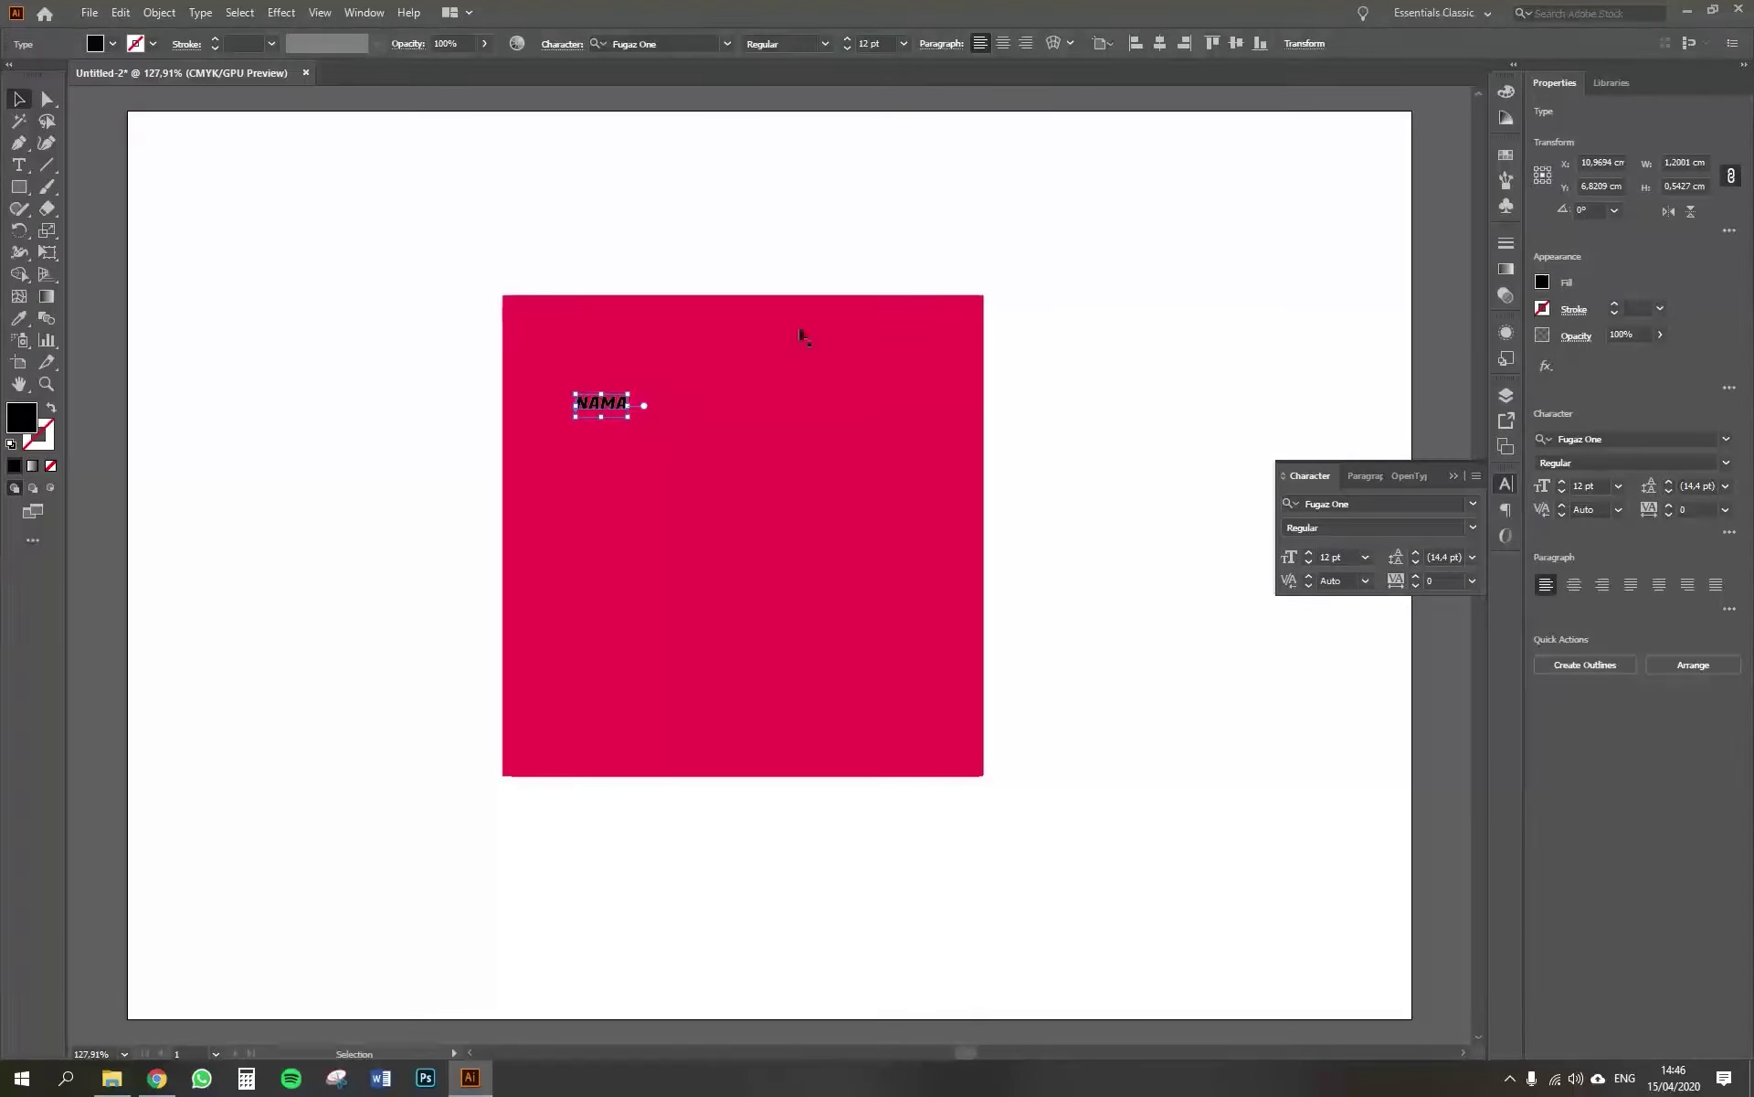
Center-align the NAMA text and enlarge it to about 83.5 pt, nearly spanning the square's width.
click(1004, 46)
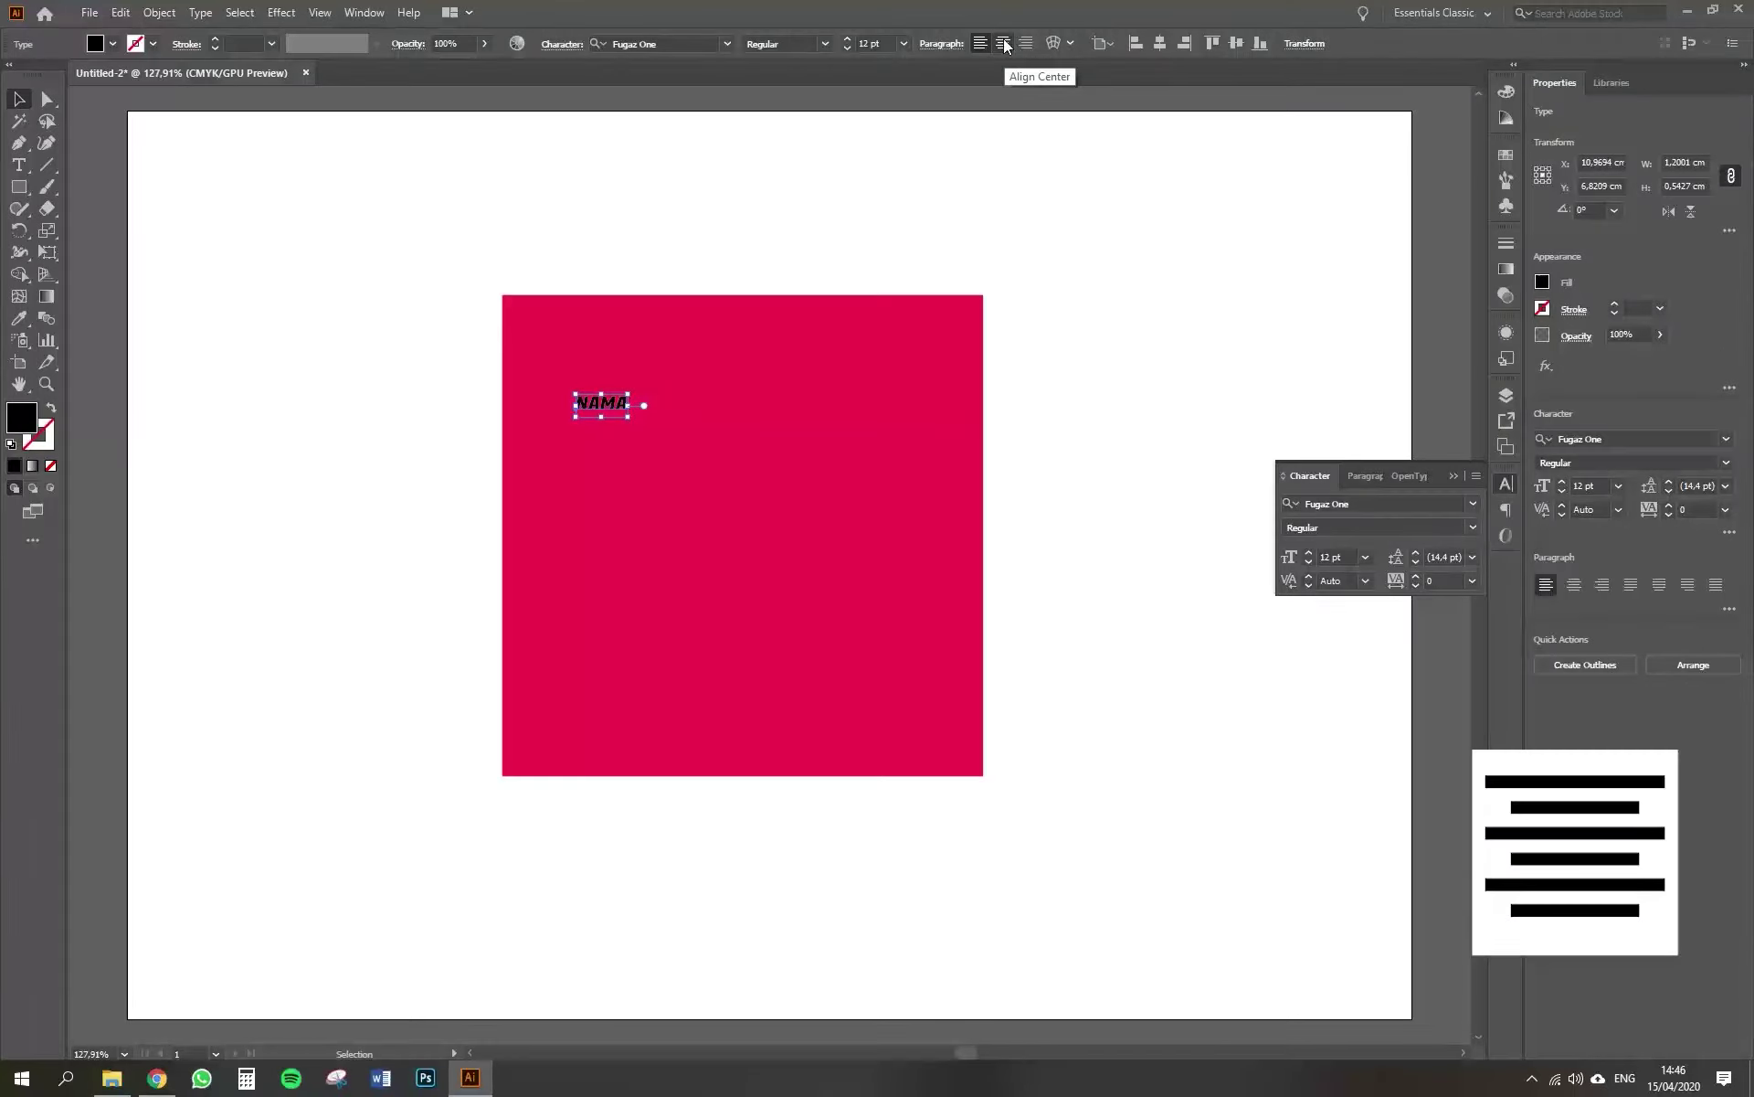
click(1004, 45)
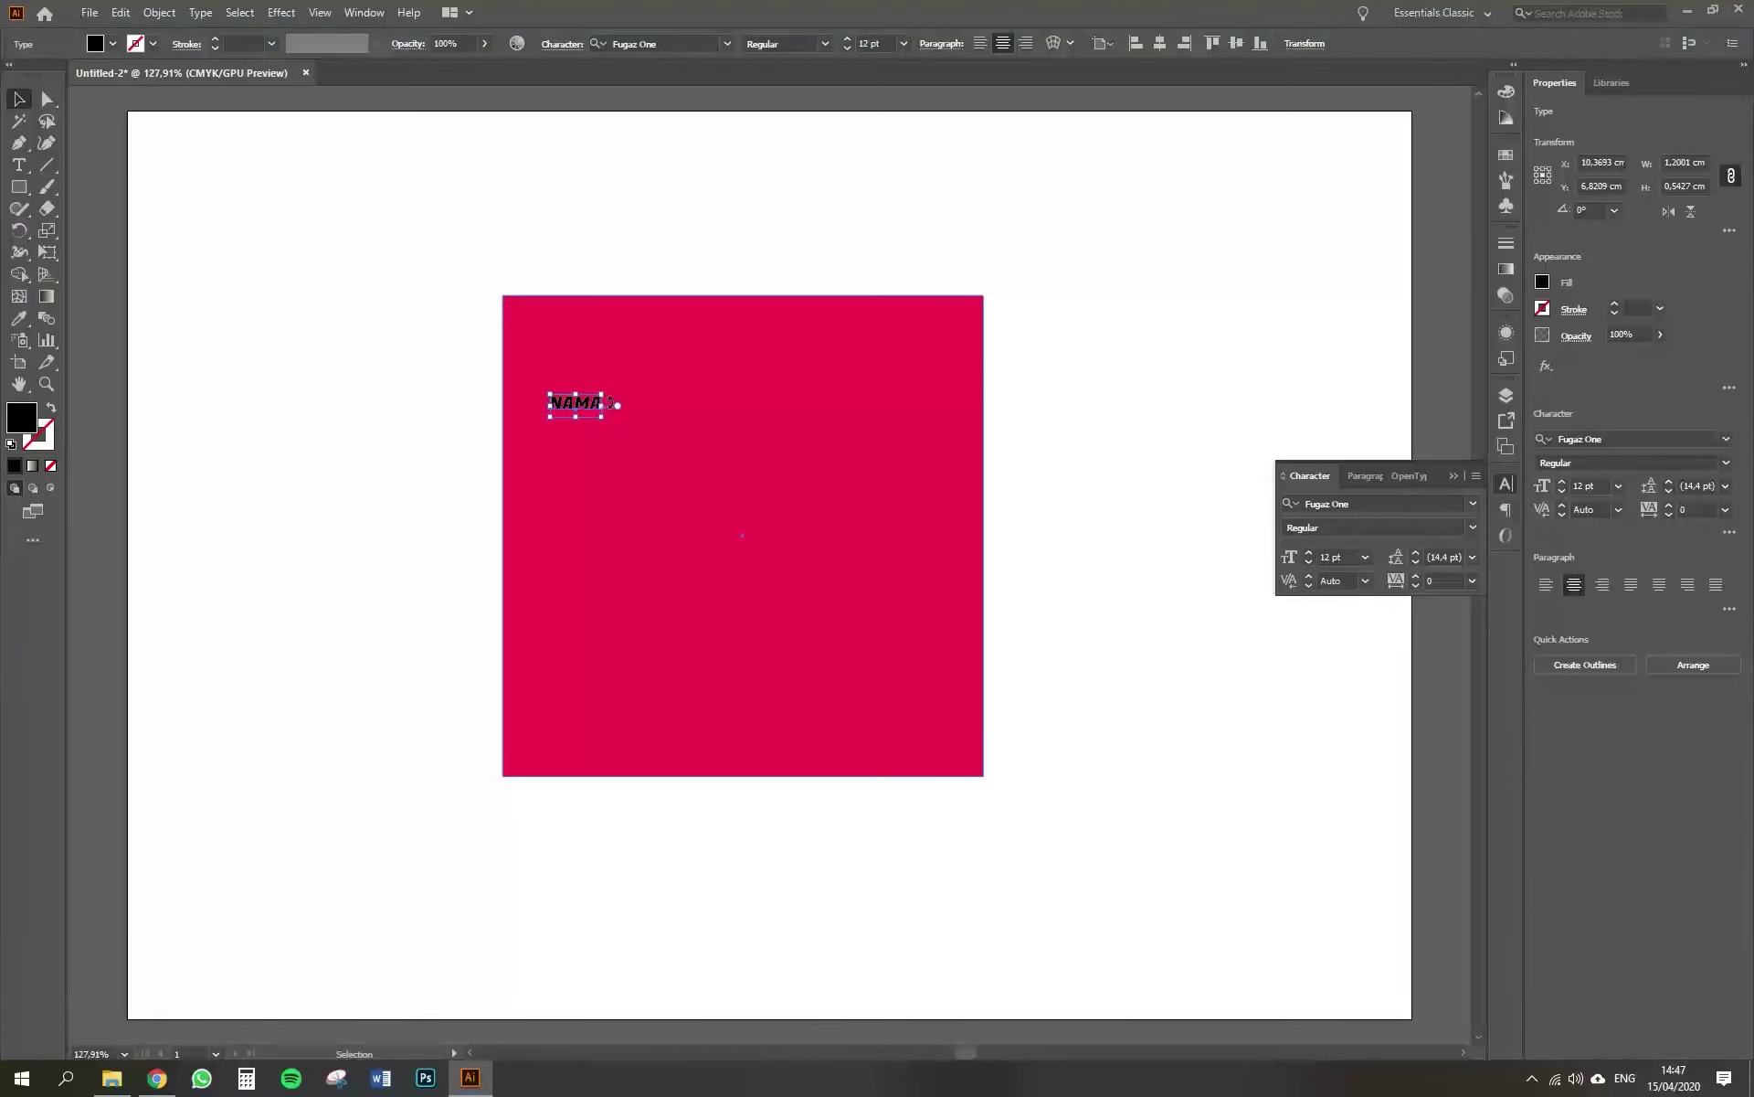
drag(605, 419, 912, 559)
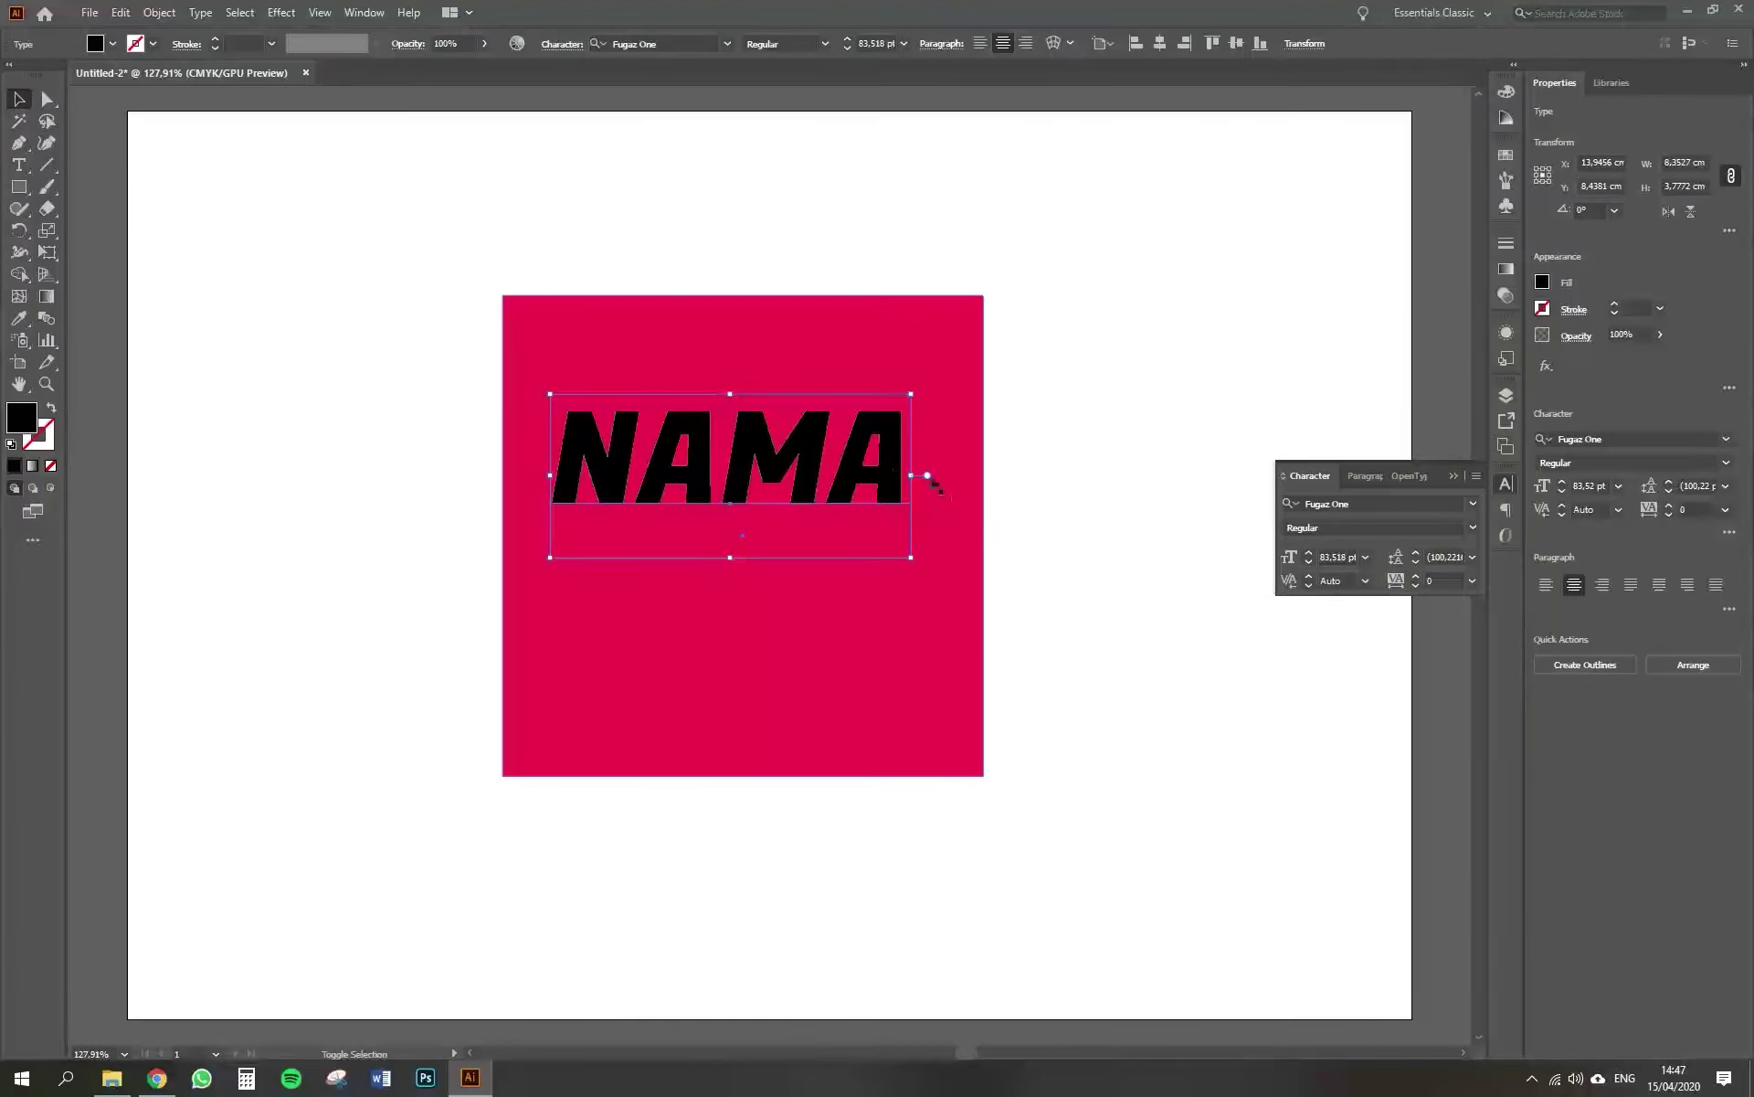
Center the NAMA text and the red square together horizontally on the artboard.
shift+click(863, 472)
shift+click(860, 472)
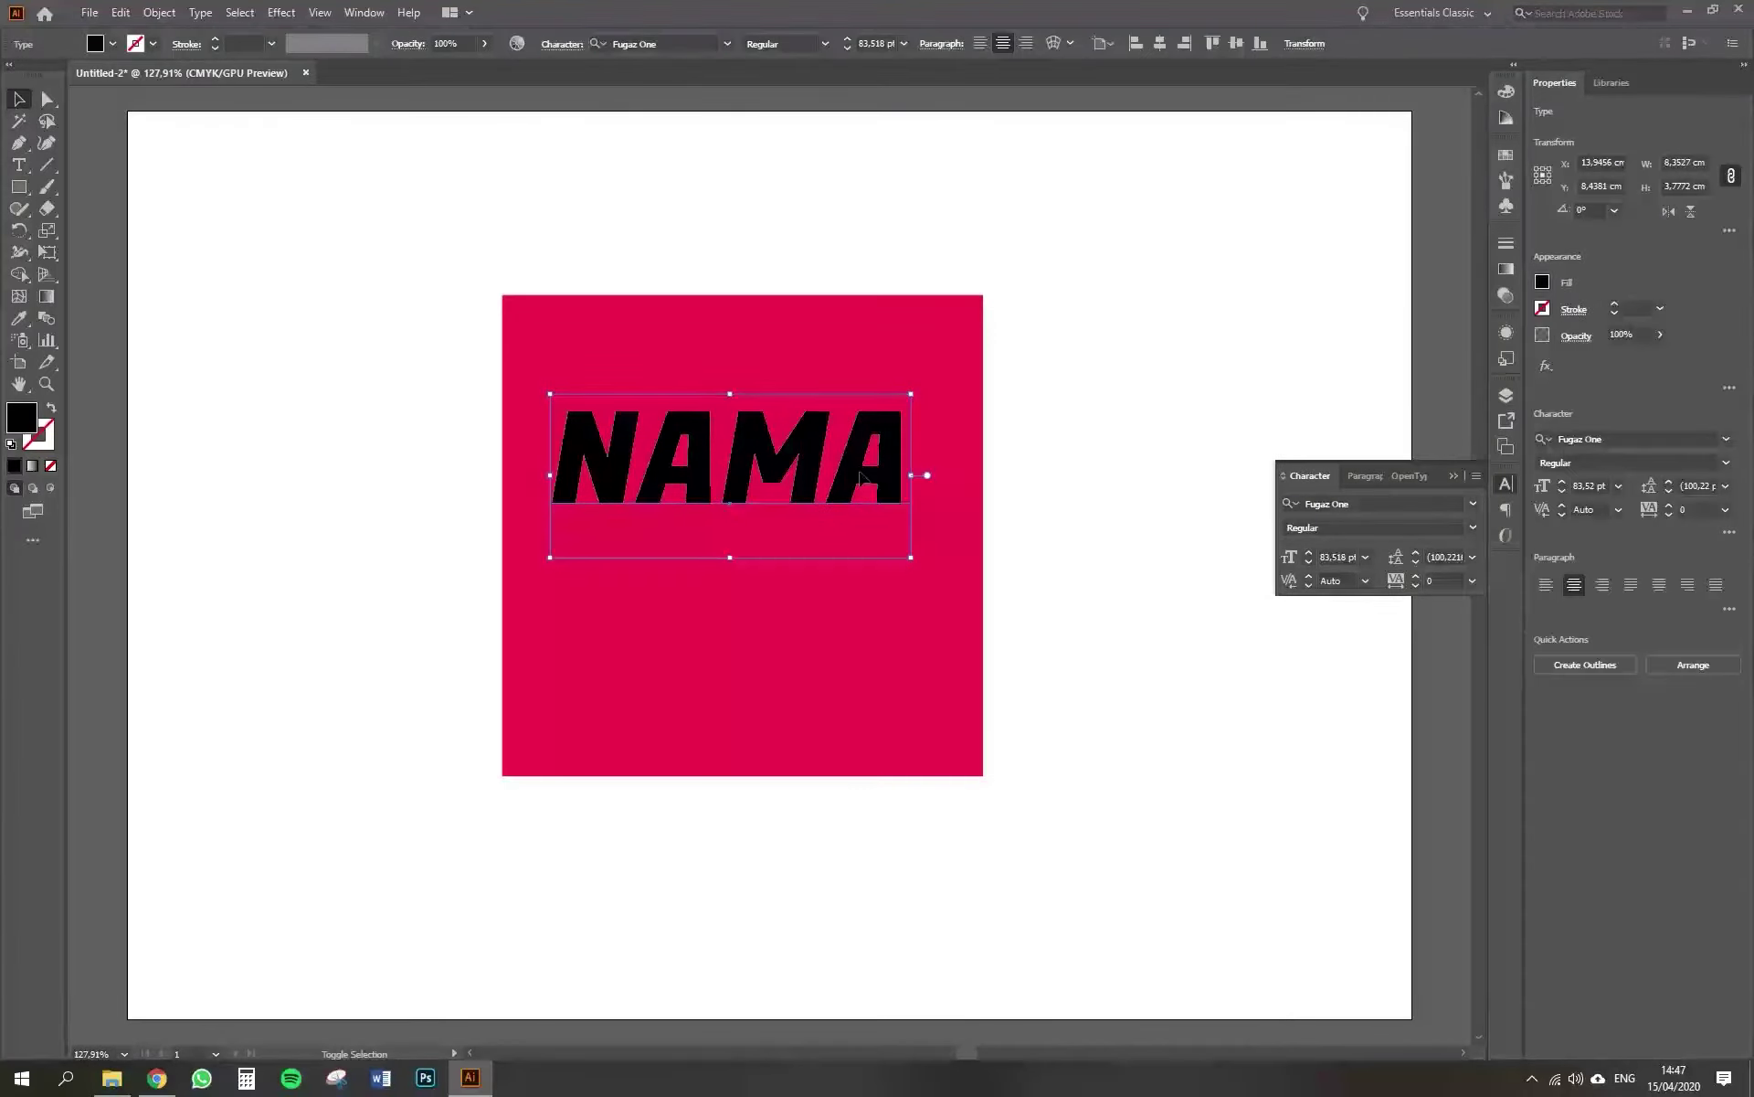
shift+click(962, 528)
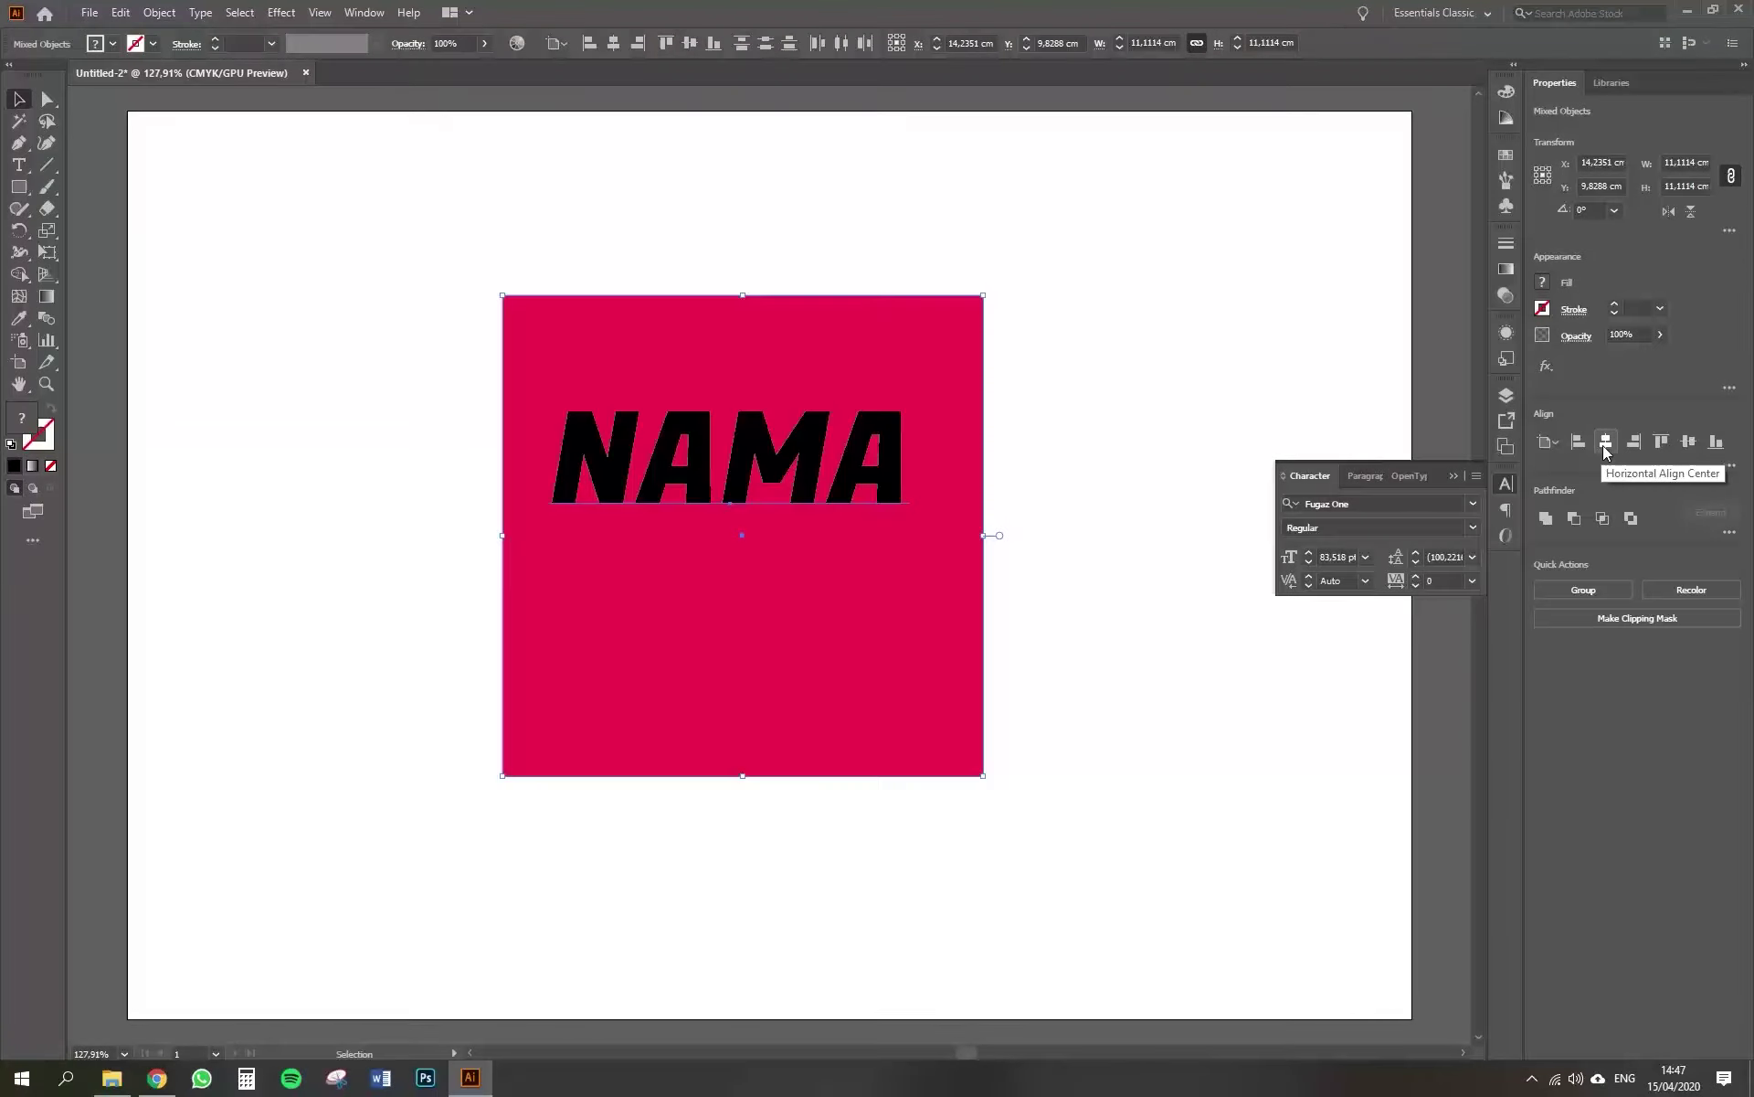
click(1605, 442)
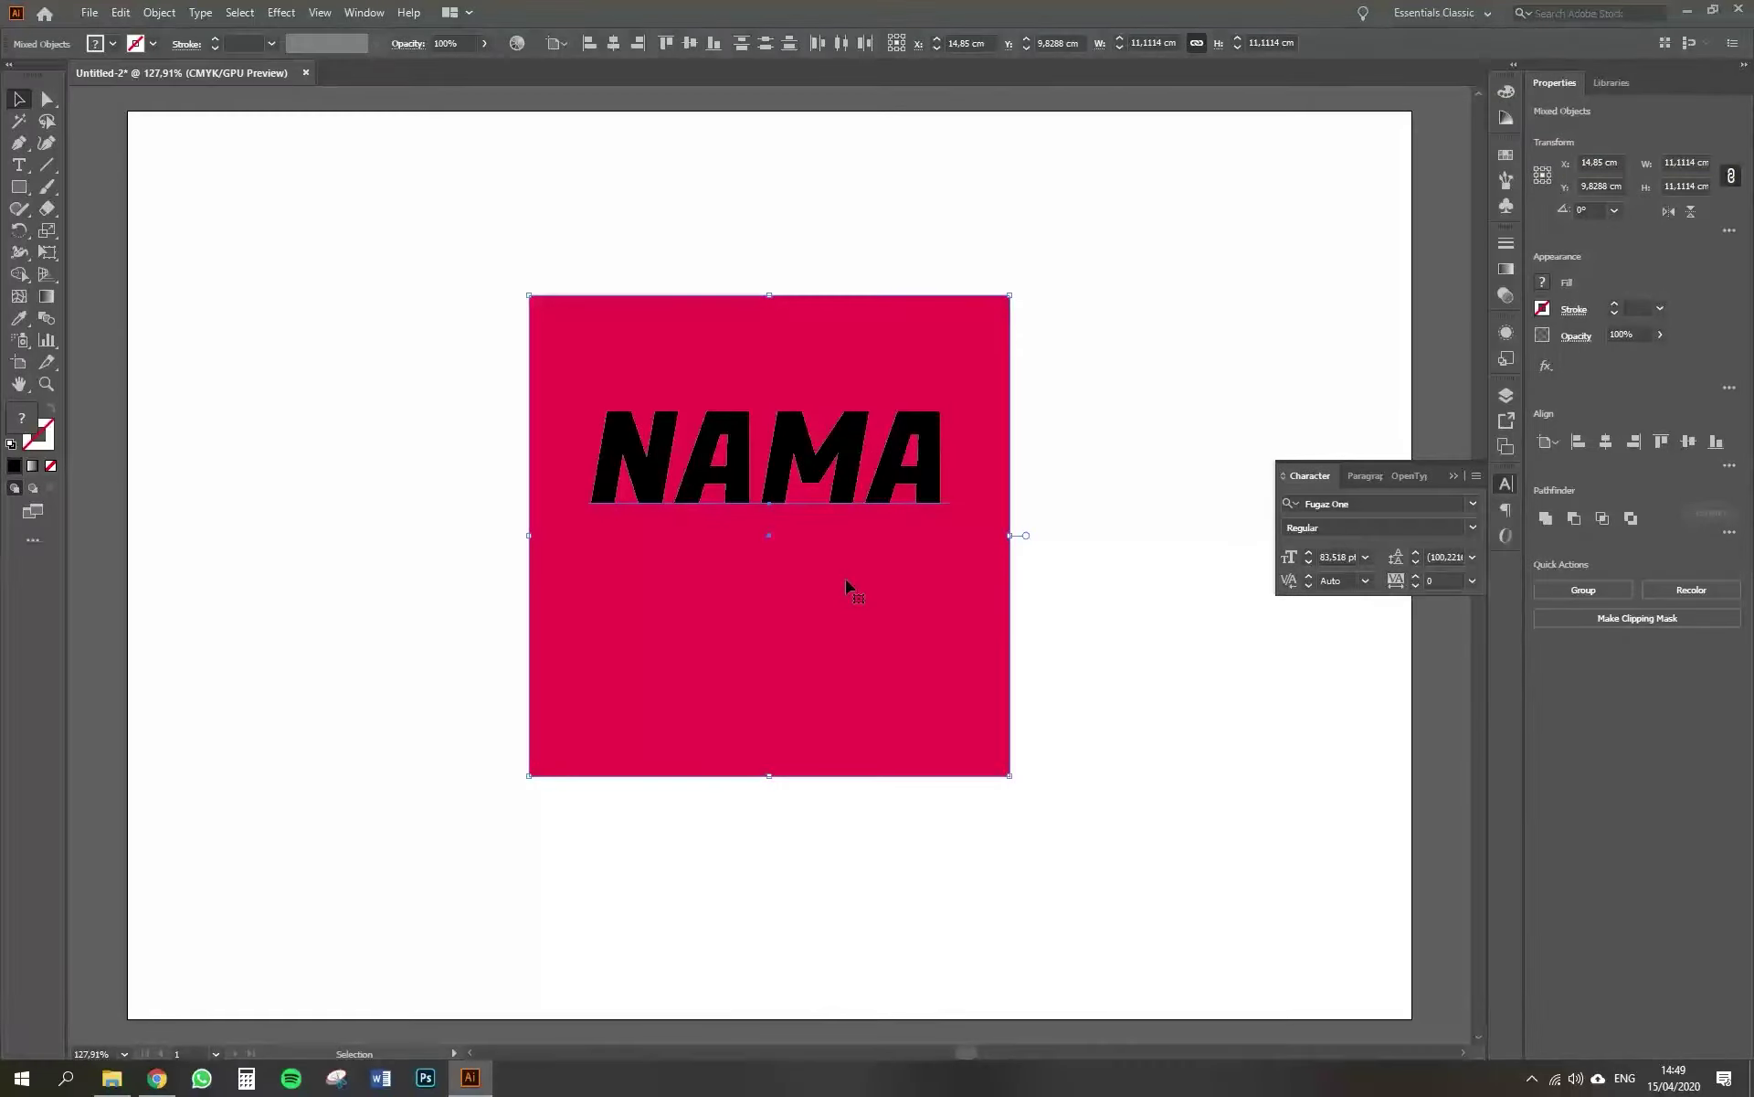
Center the NAMA text vertically on the red square, using the square as the alignment reference.
click(583, 599)
click(727, 459)
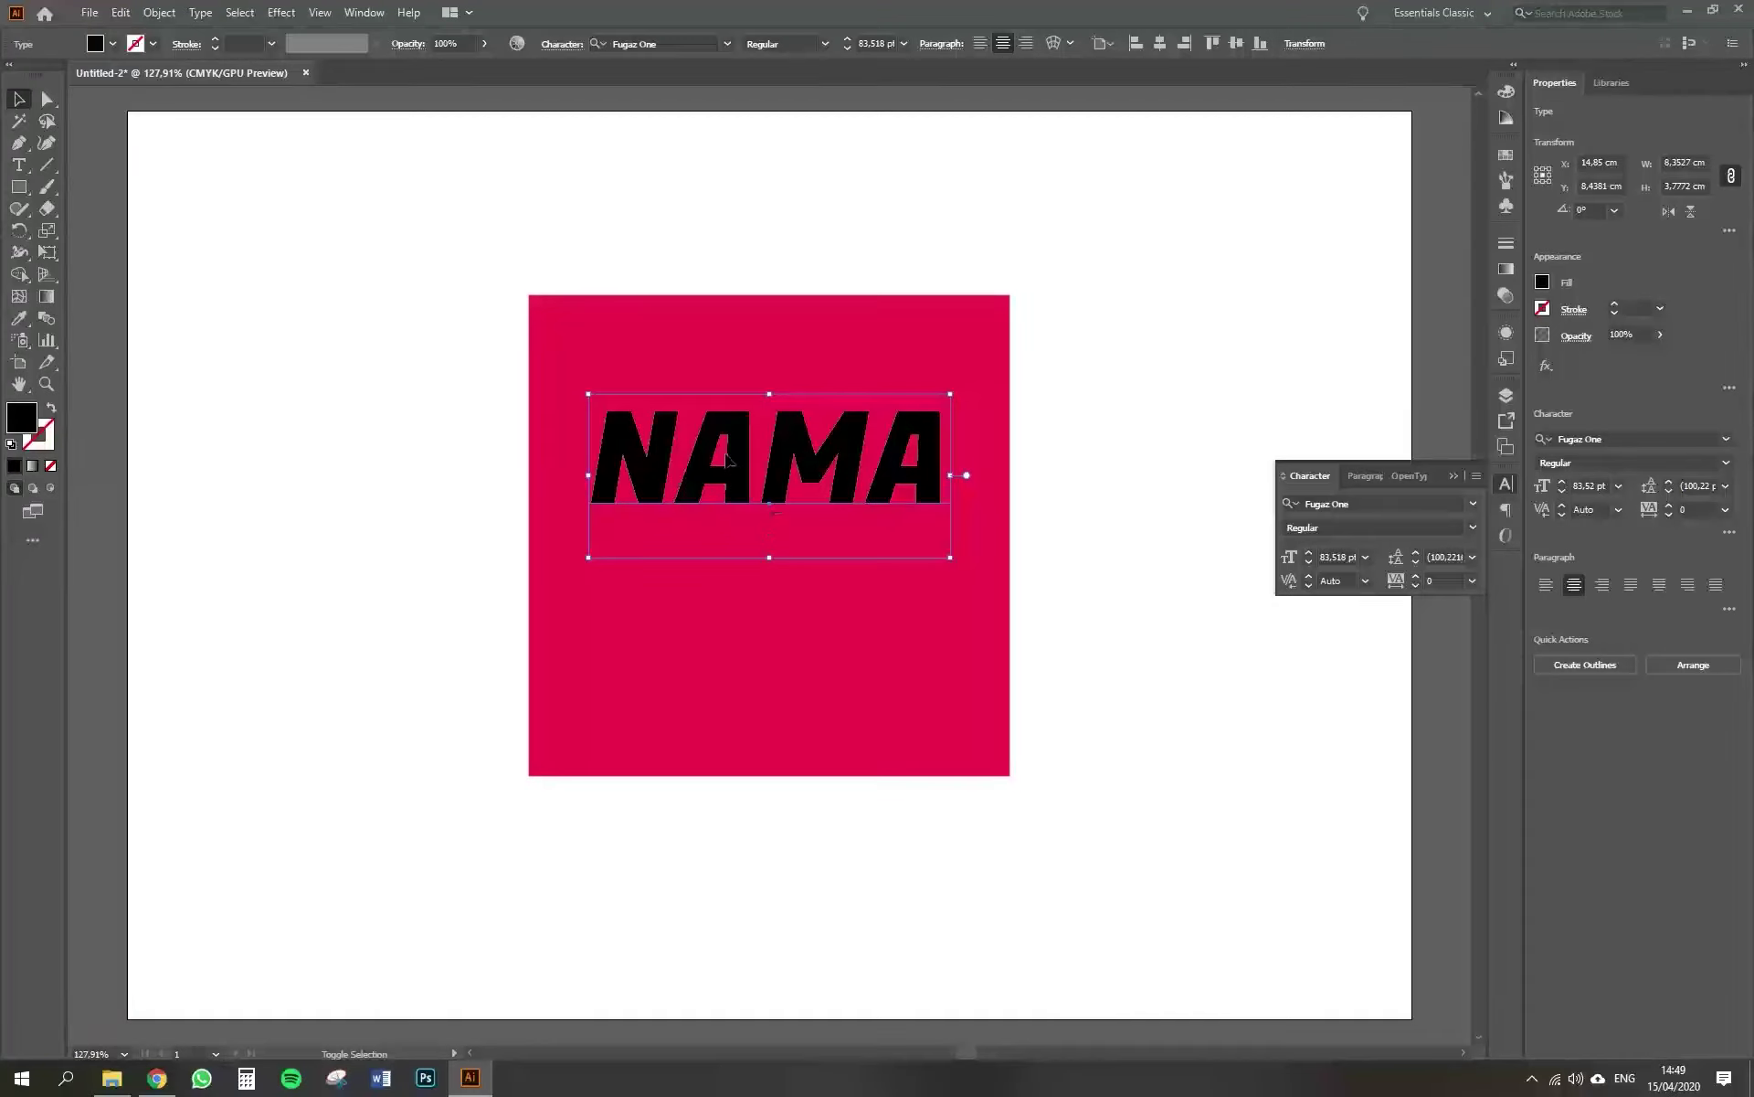
shift+click(893, 681)
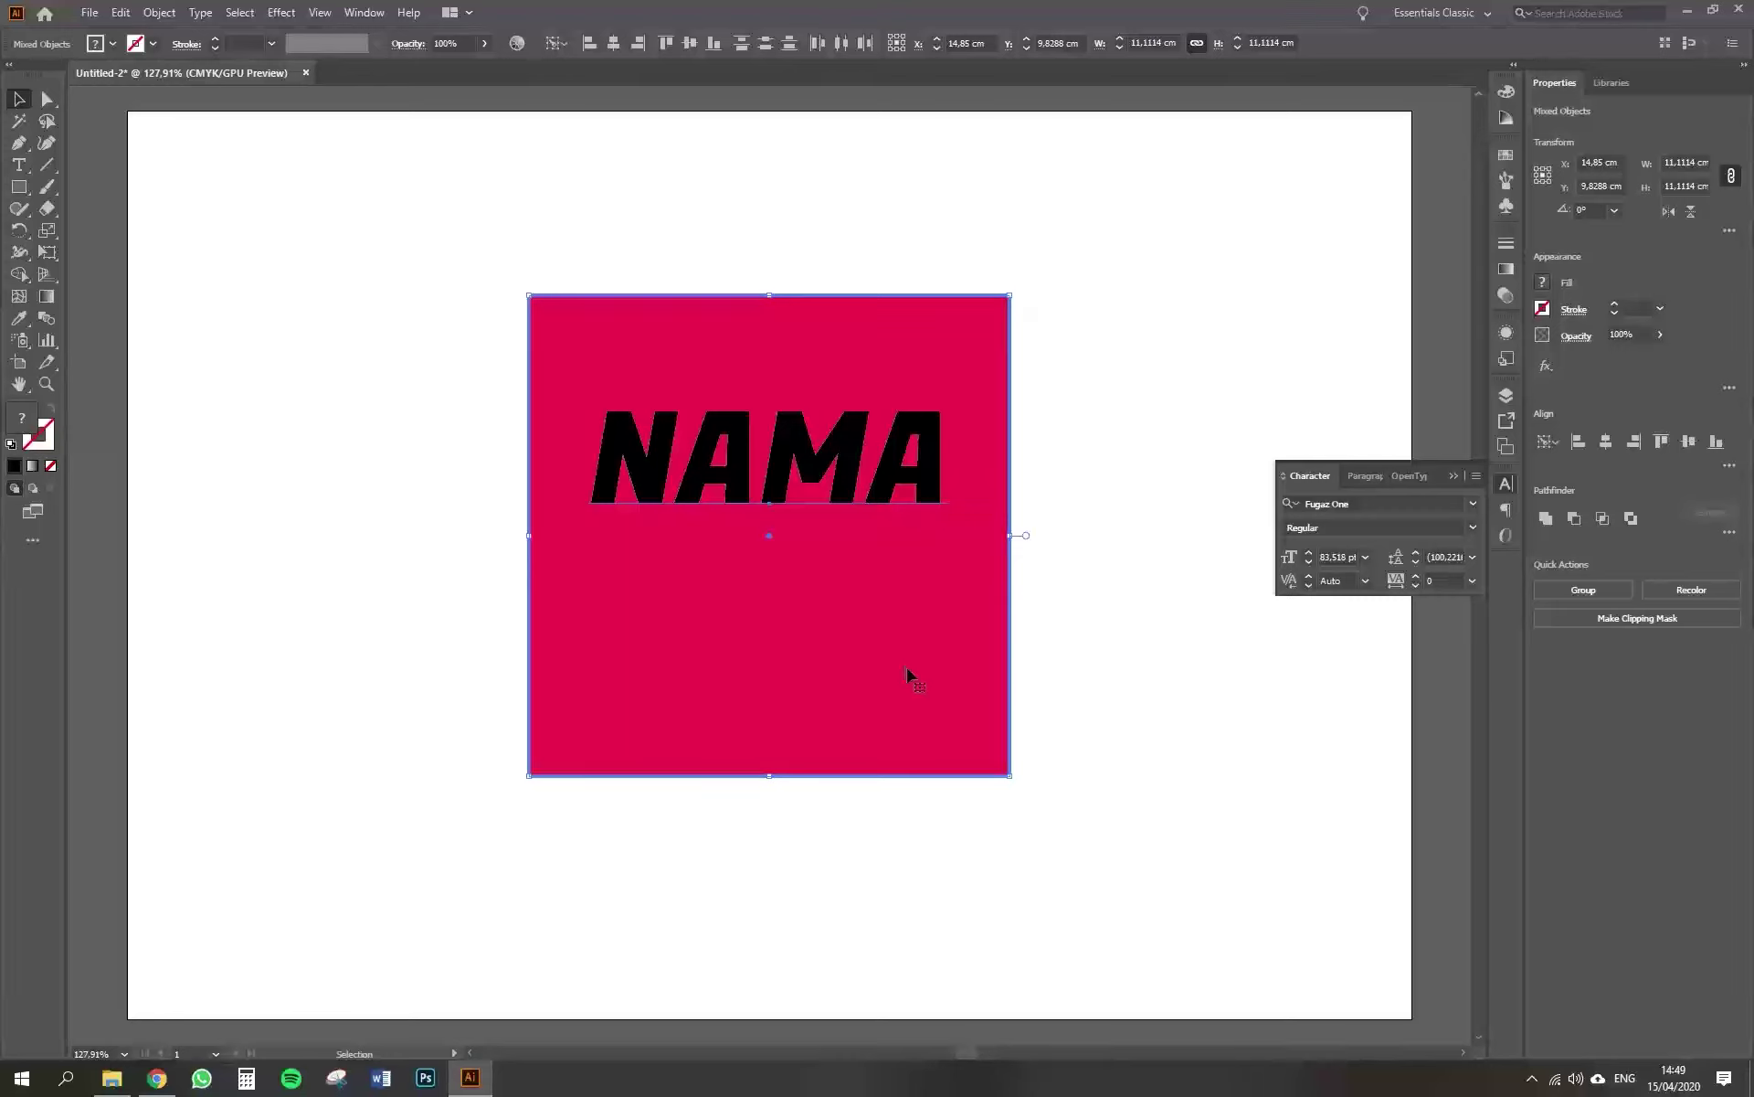
click(1687, 443)
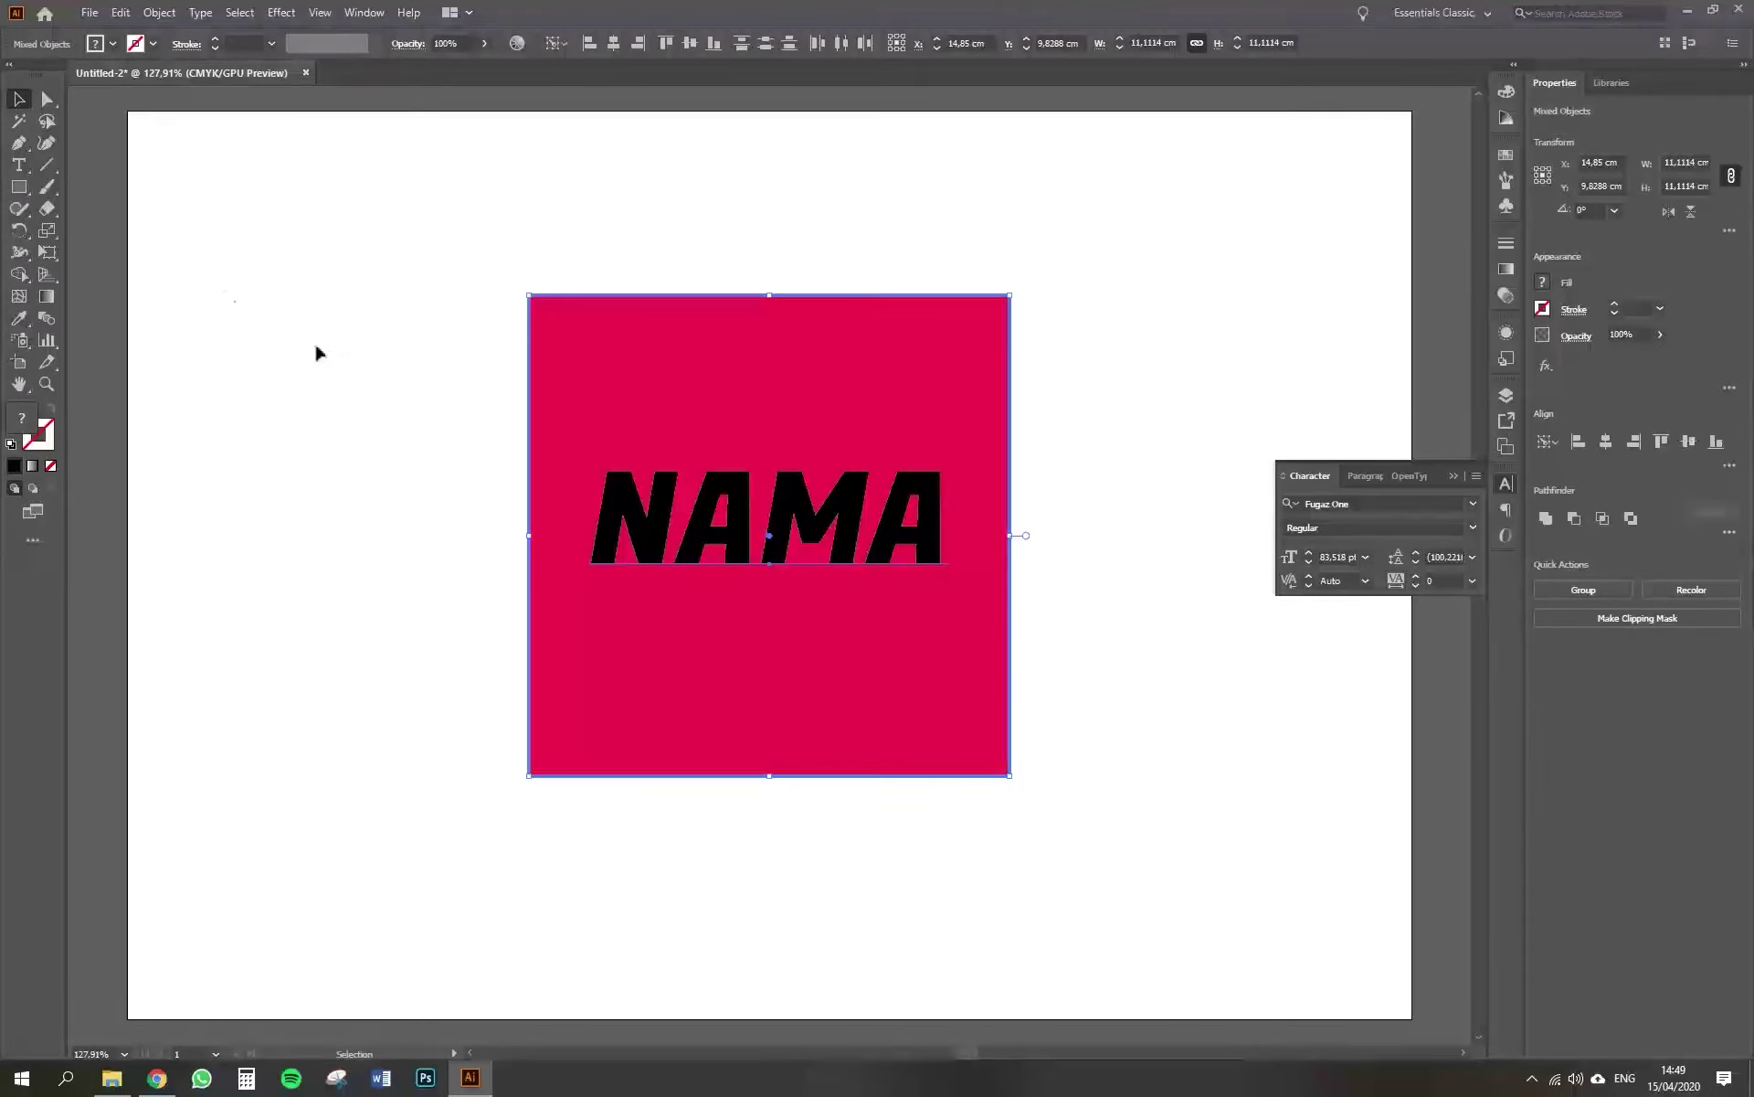
click(426, 352)
Change the NAMA text's fill color to white.
click(744, 549)
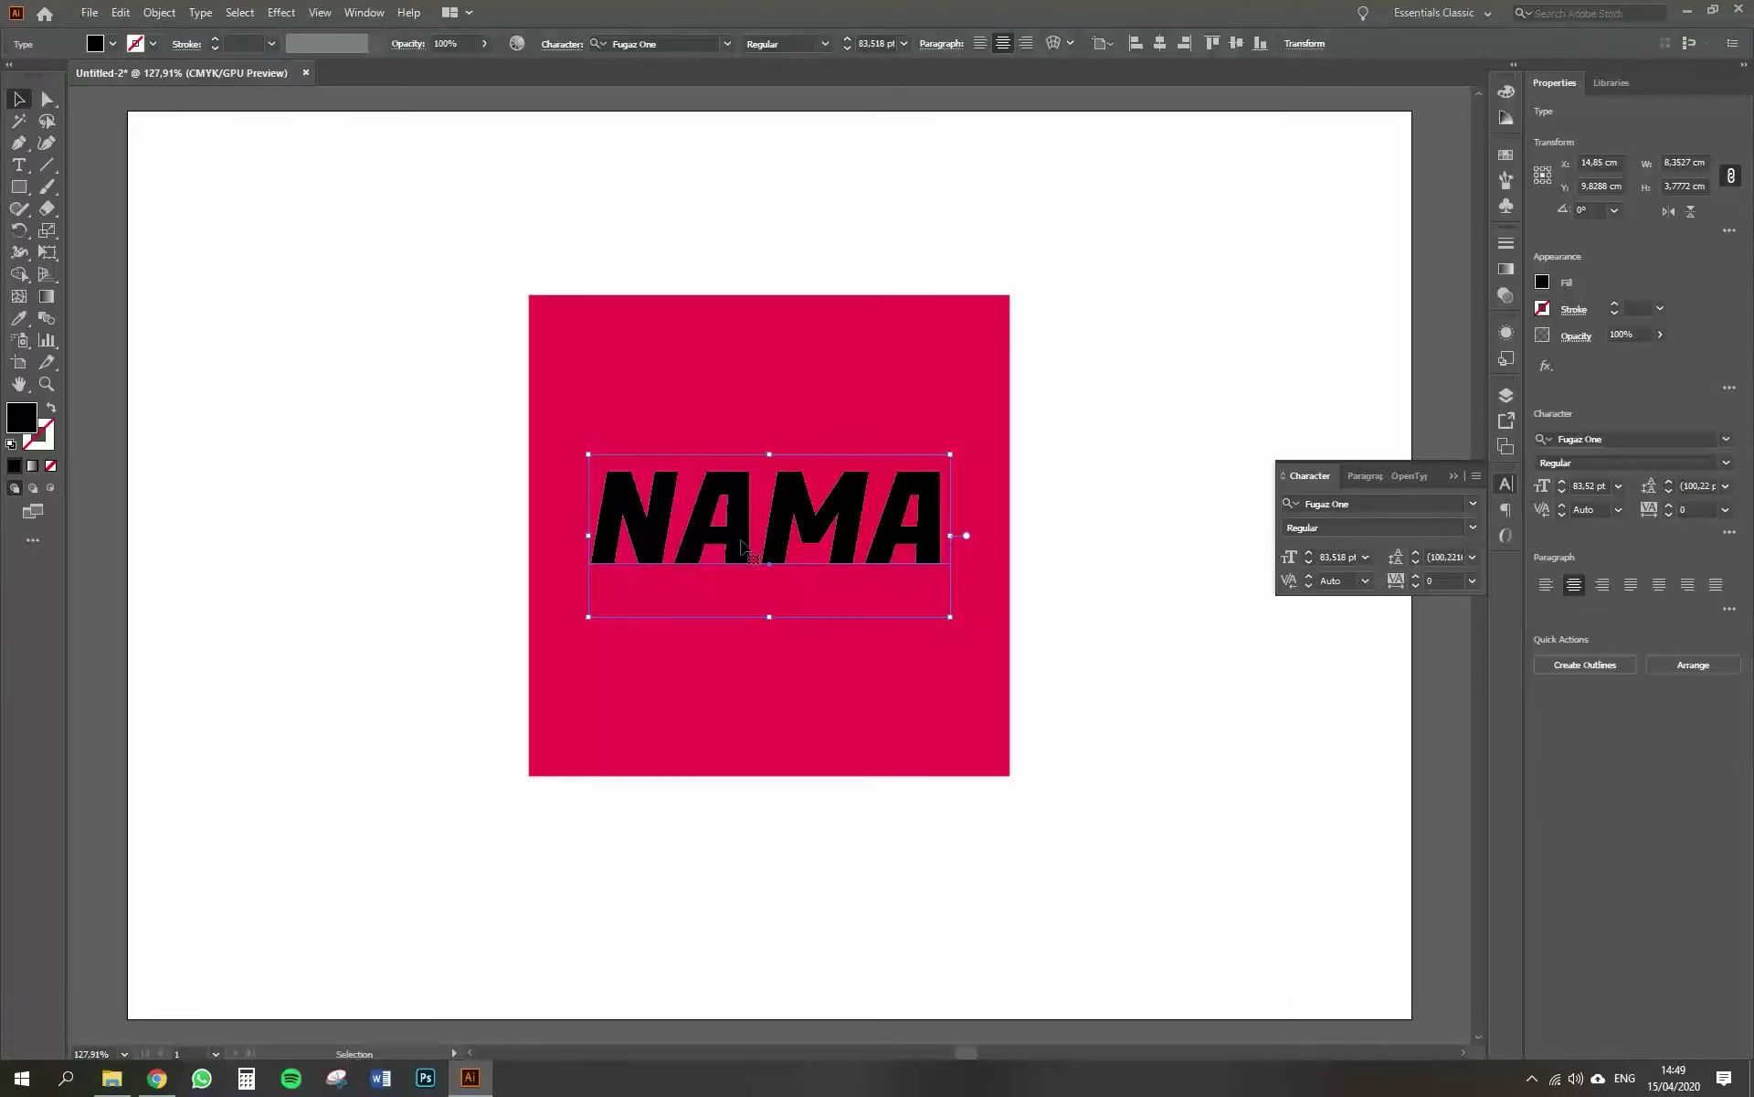
double_click(22, 420)
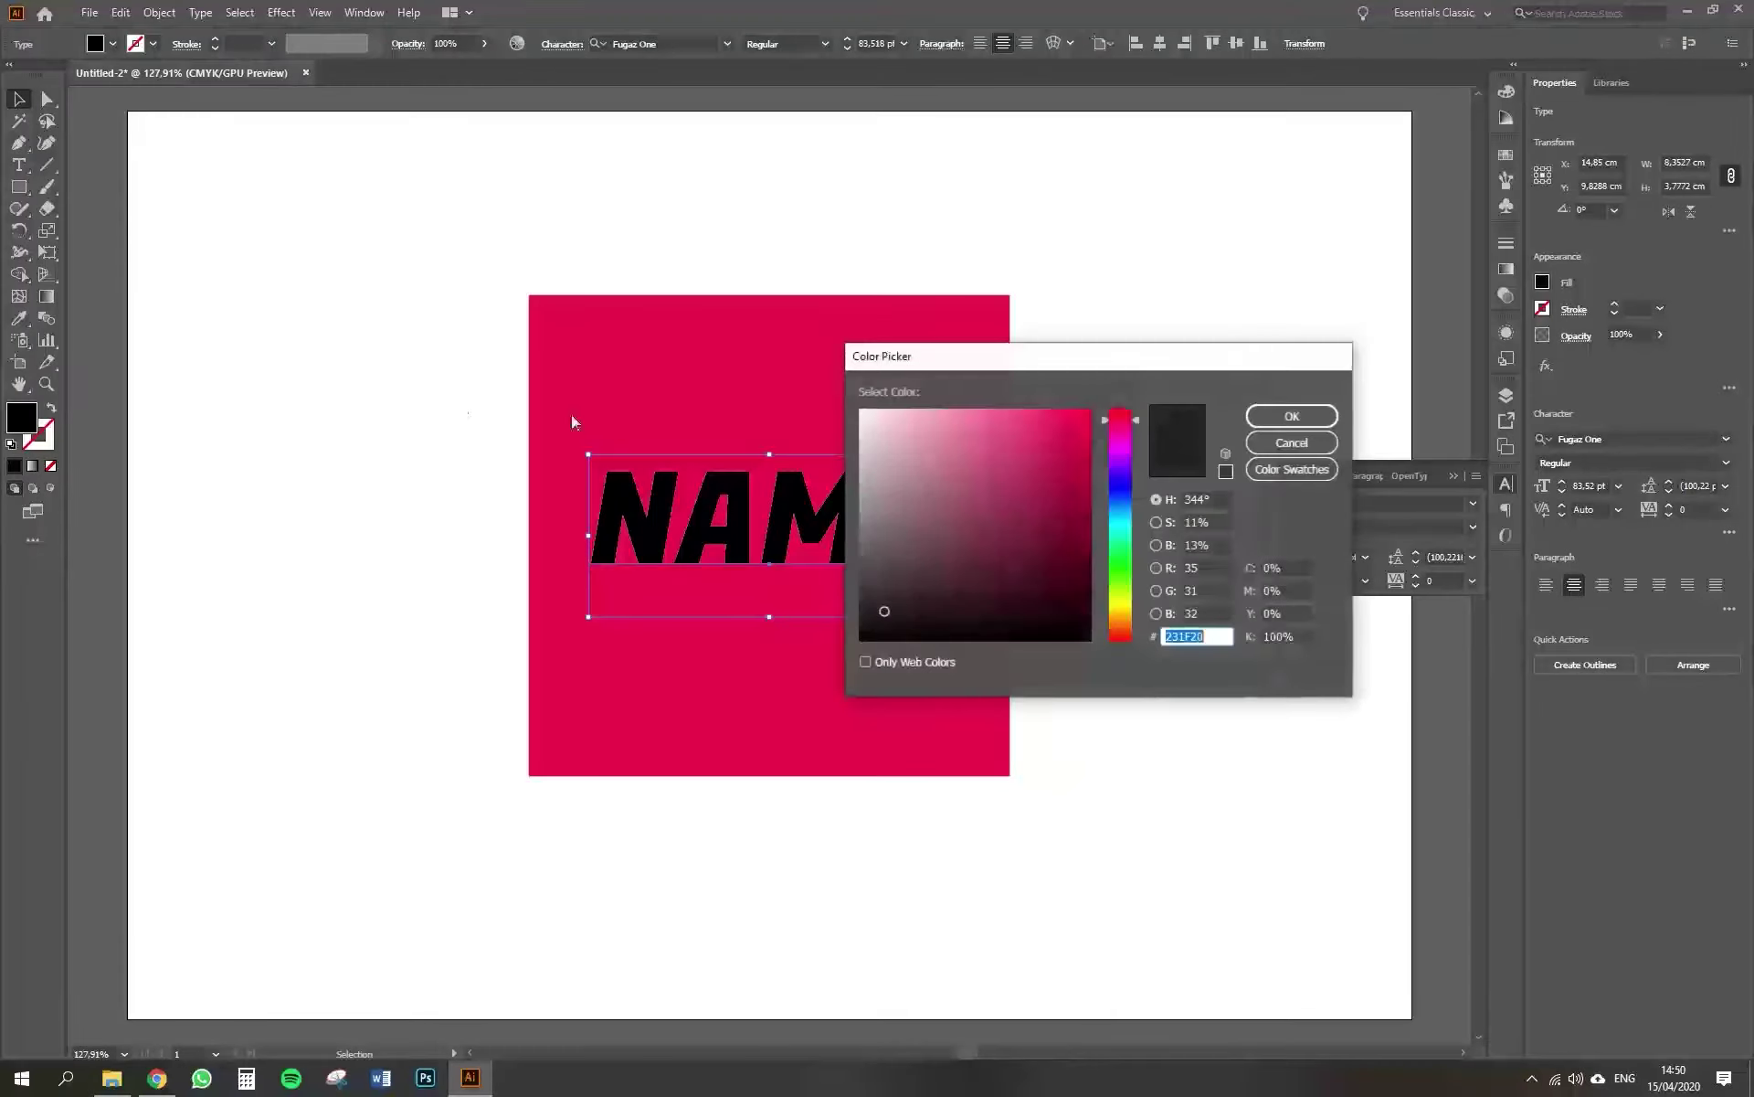
drag(1003, 493, 1108, 489)
click(1133, 610)
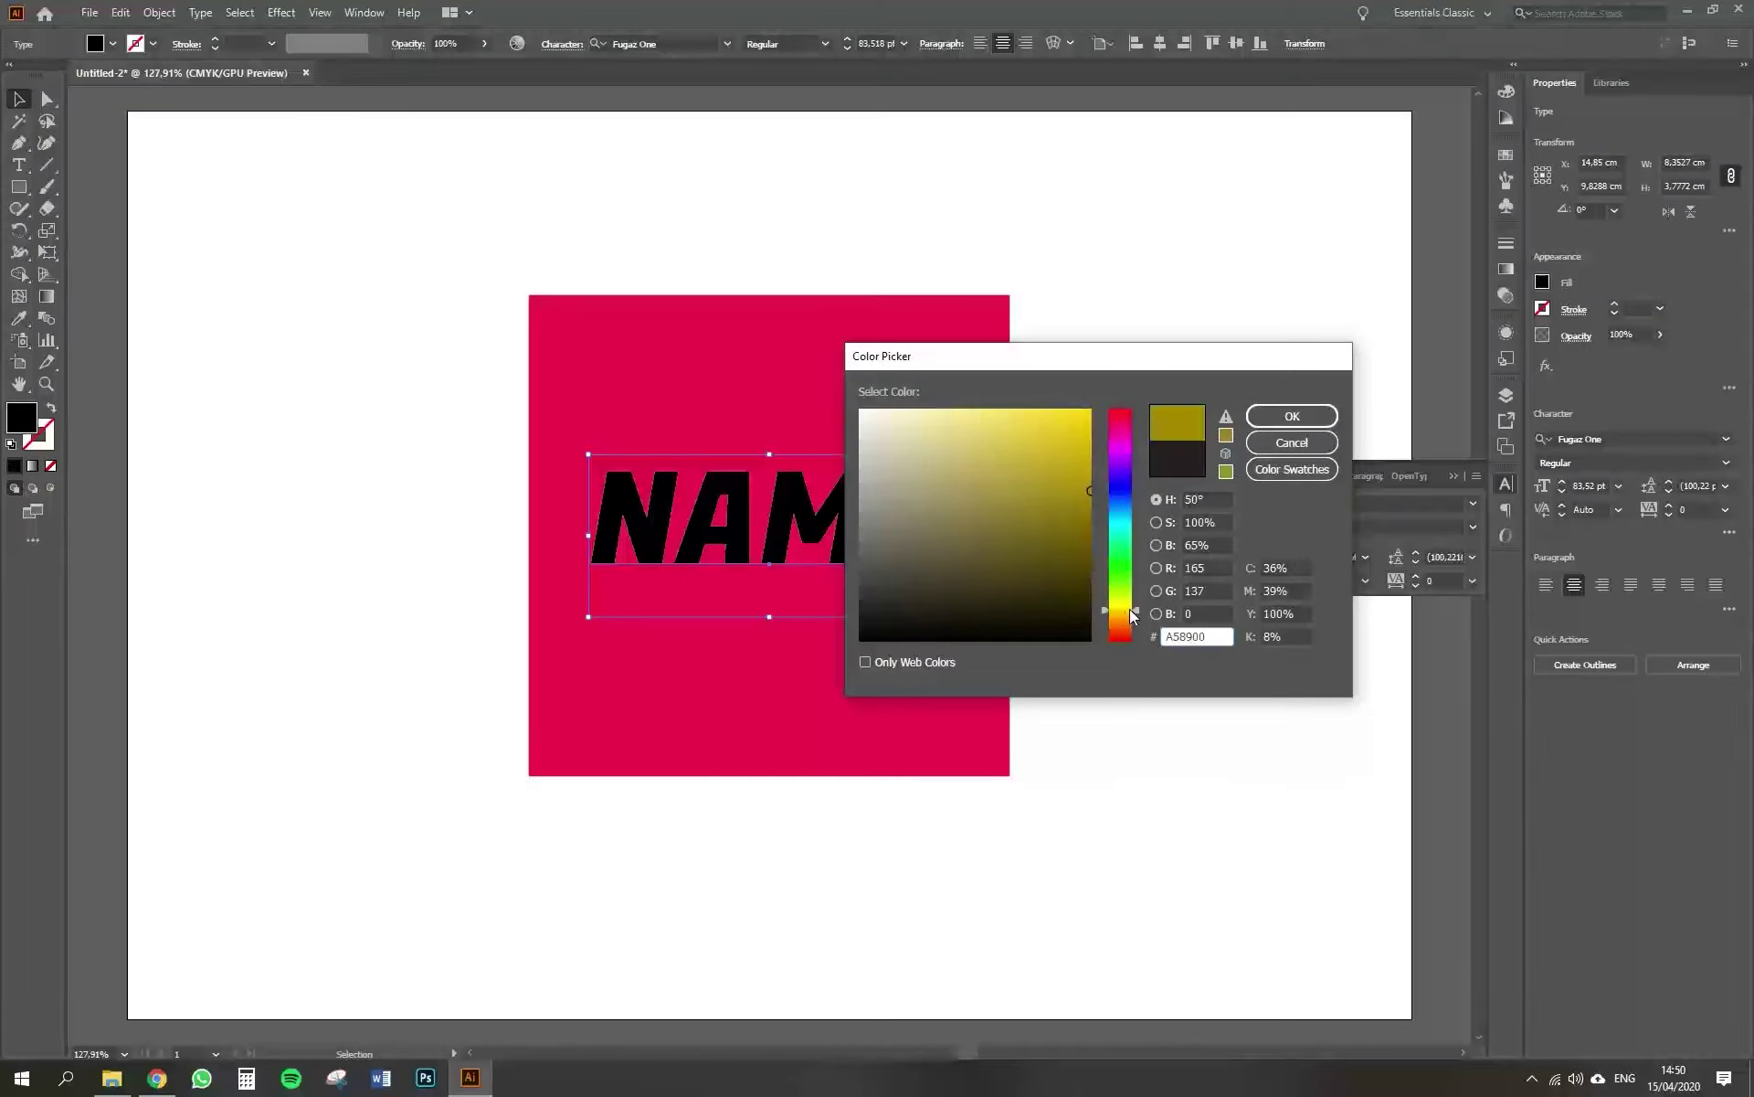
click(867, 419)
click(1292, 415)
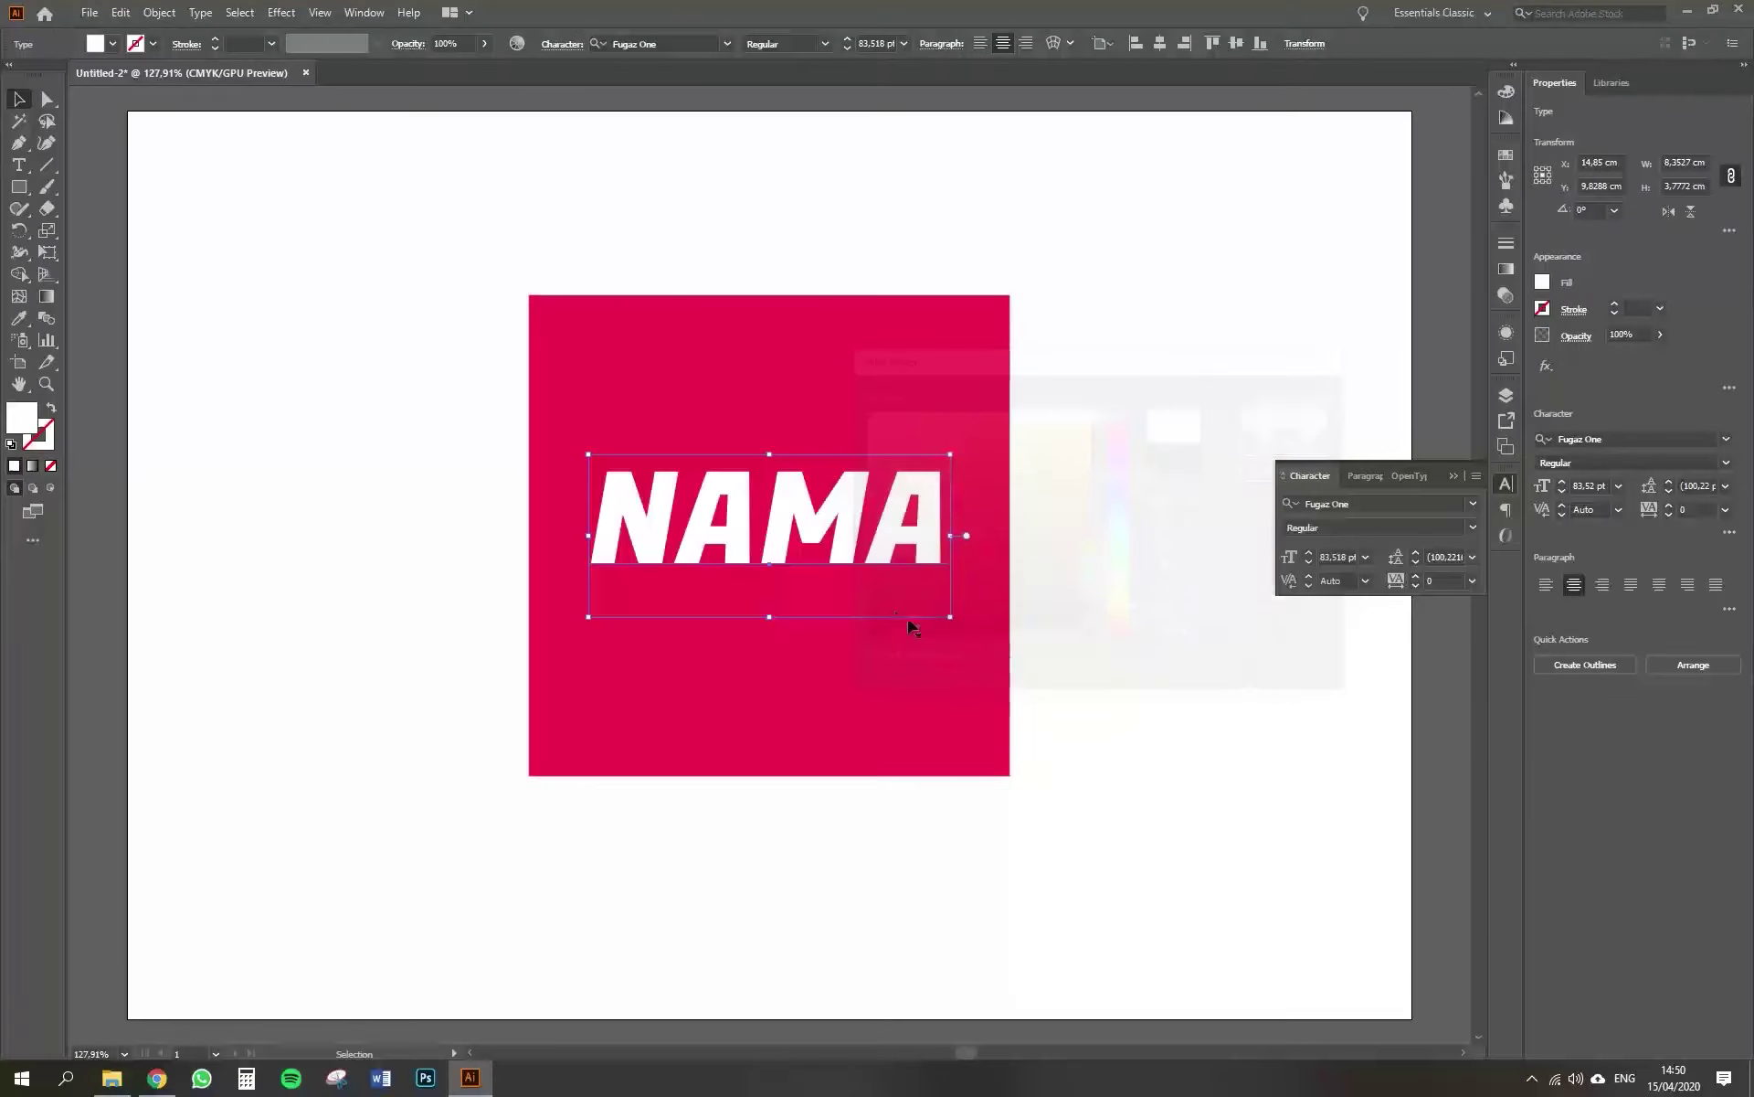
click(1093, 658)
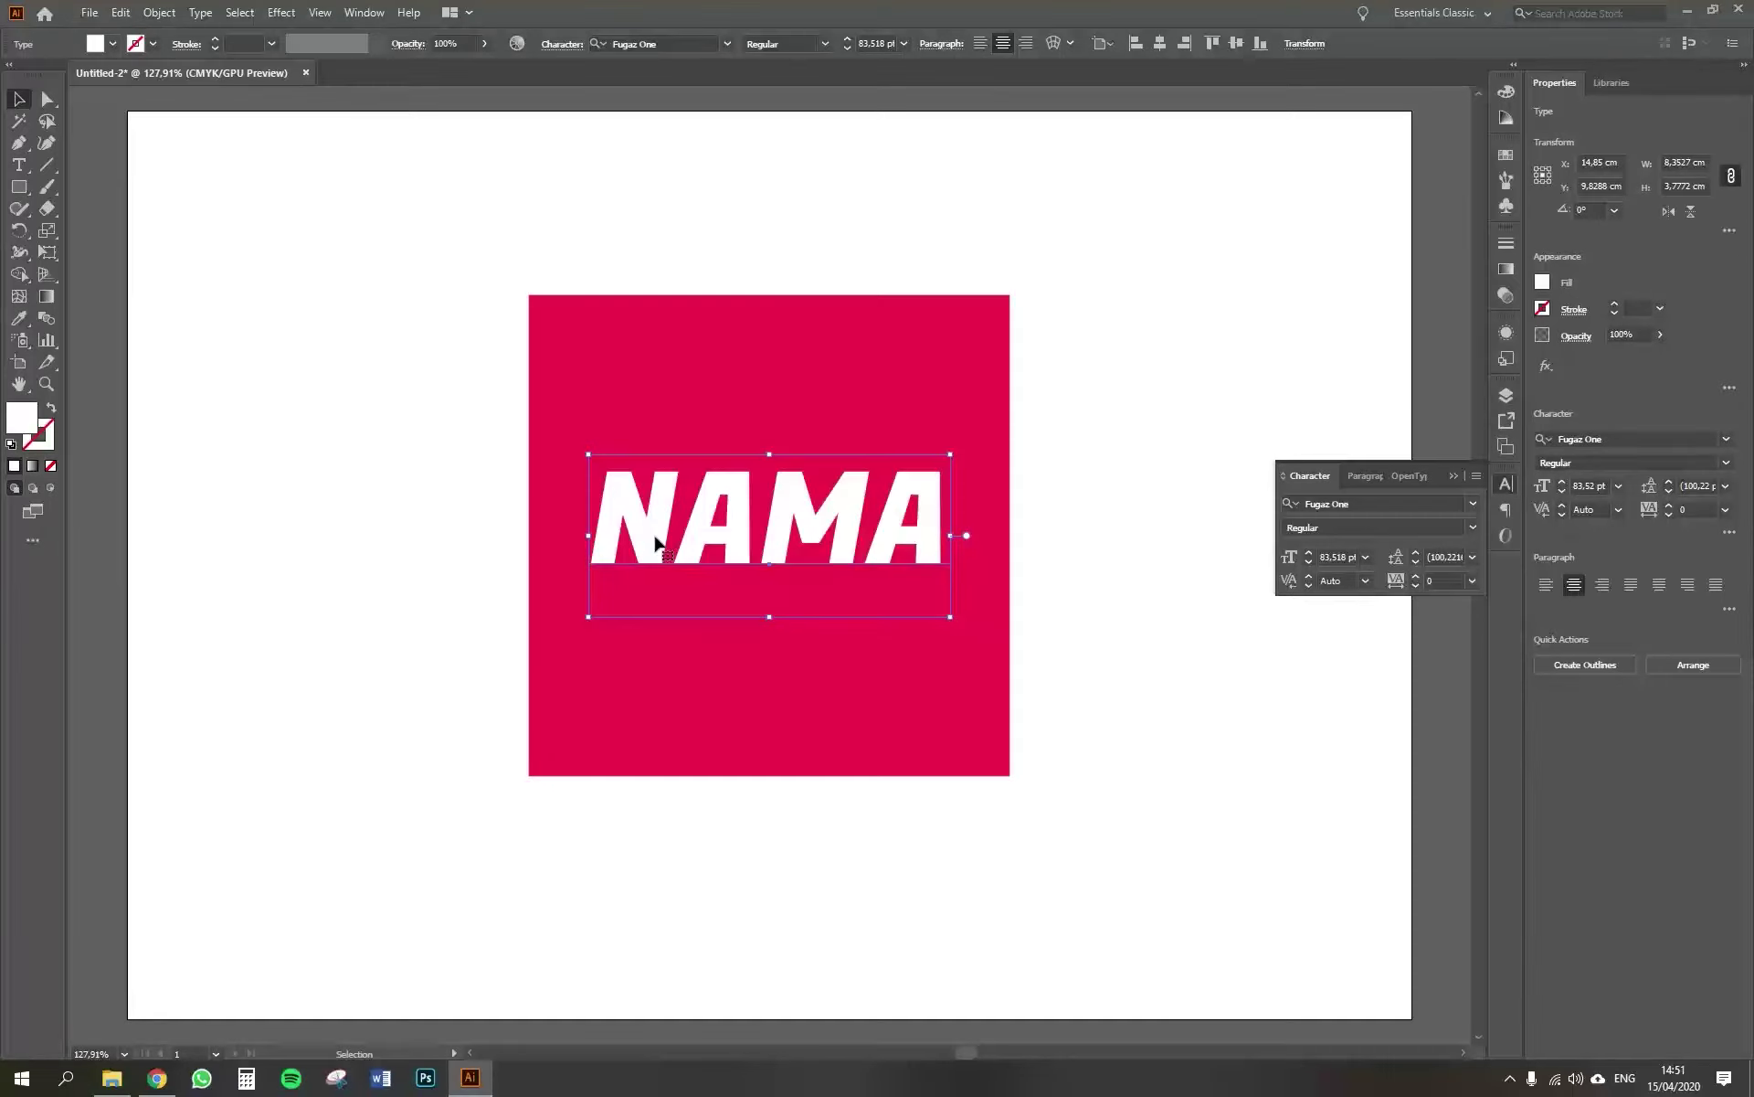
Duplicate the NAMA text to just below the red square's lower-right corner and fill the copy with dark red 4C0016.
key(alt)
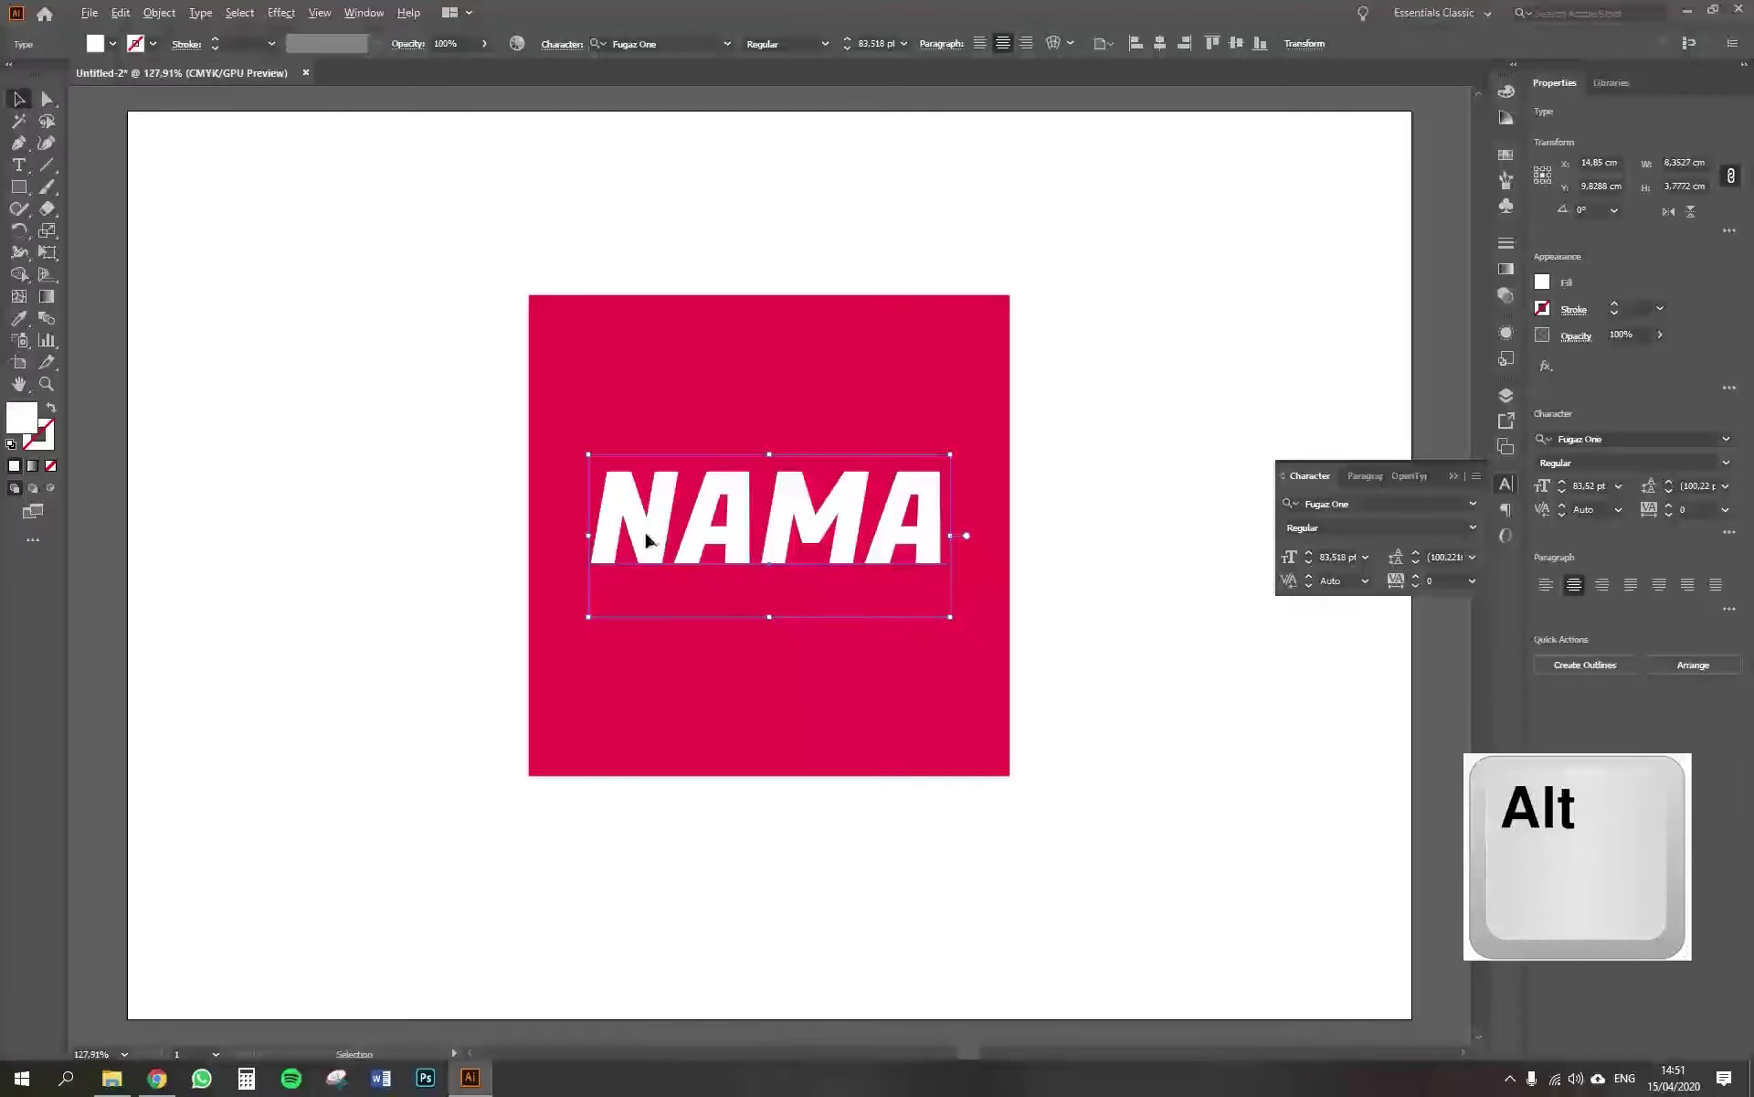
drag(646, 539, 951, 864)
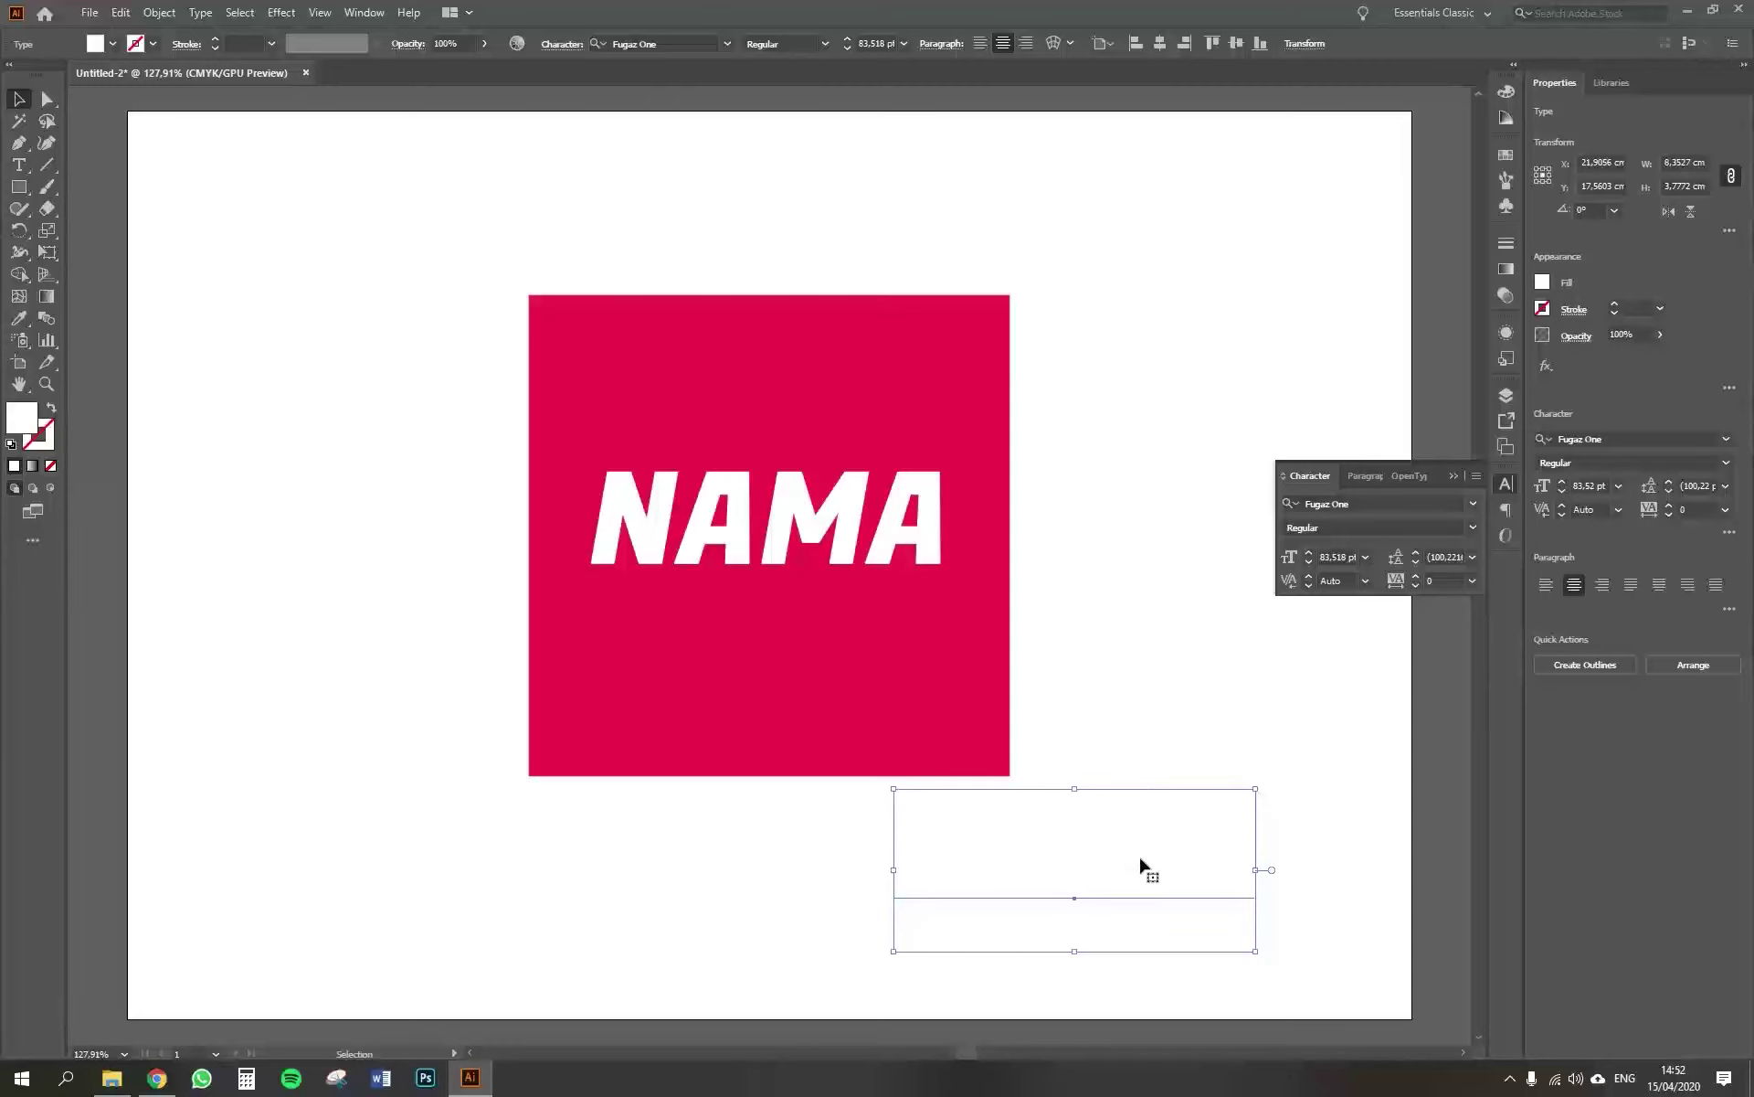
double_click(22, 419)
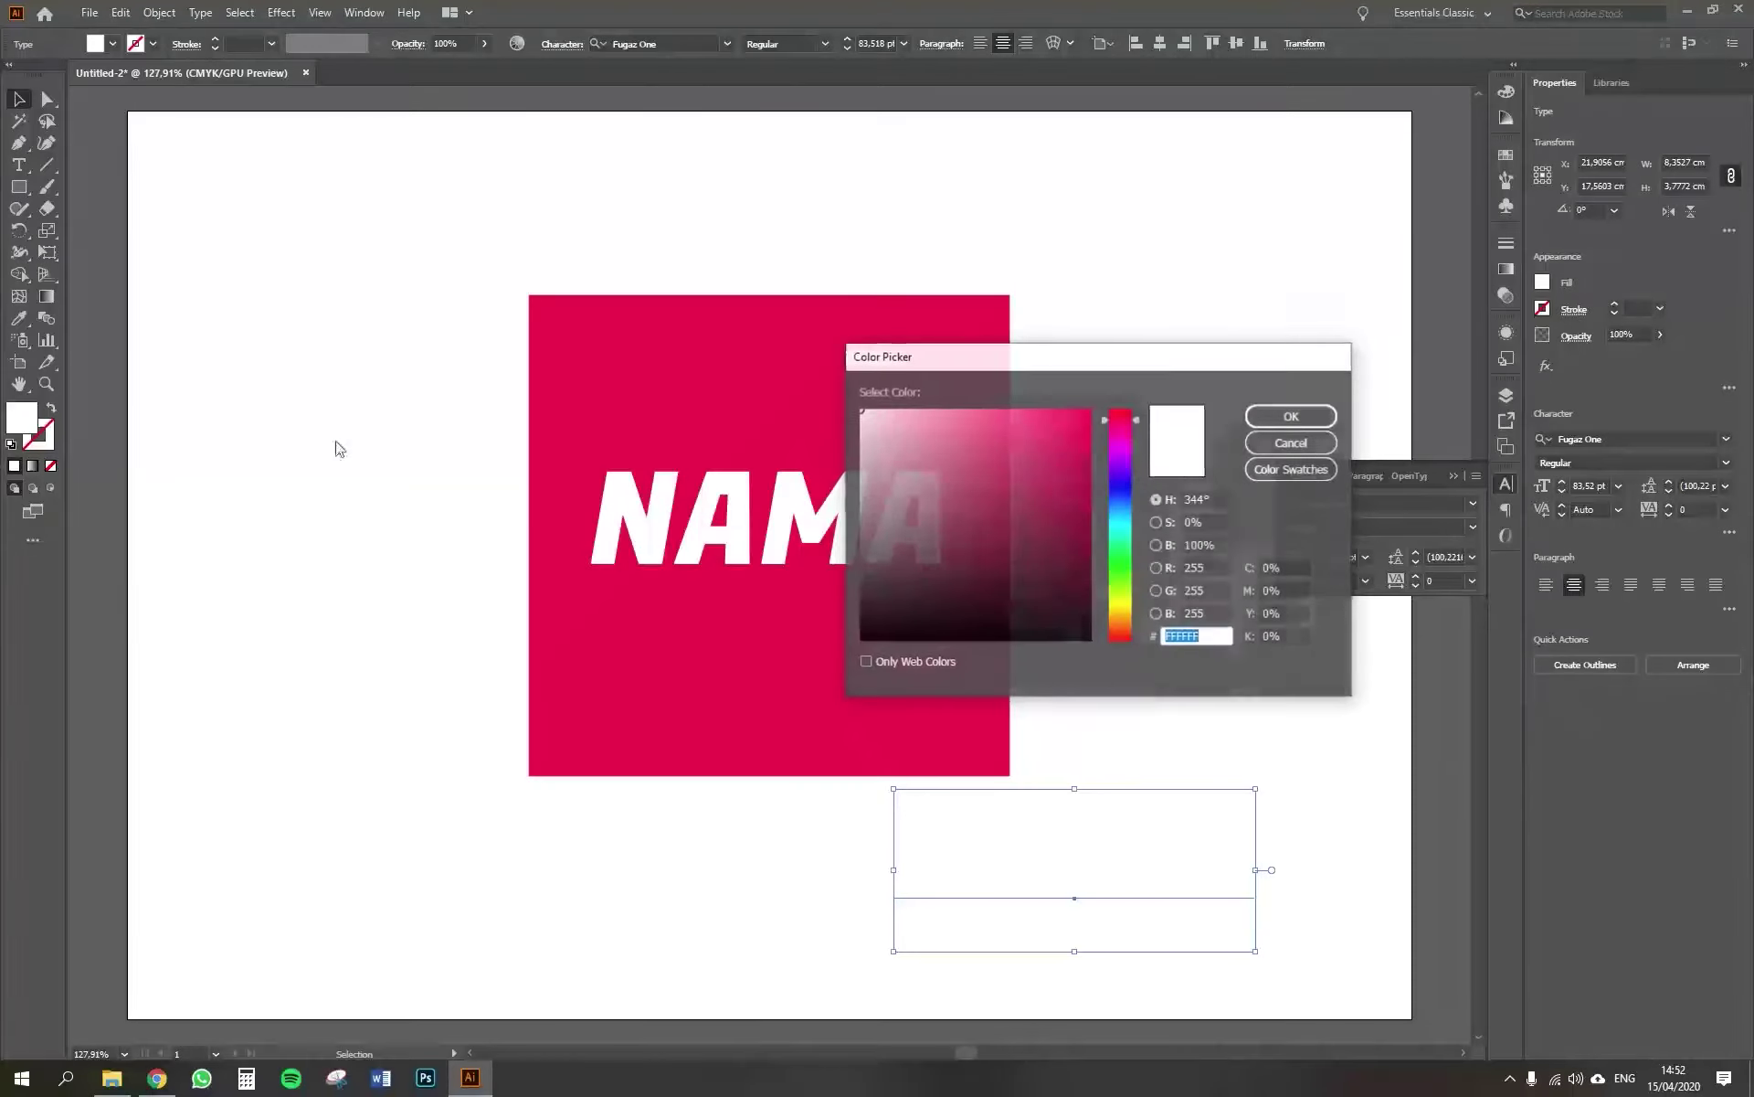
text(4C0016)
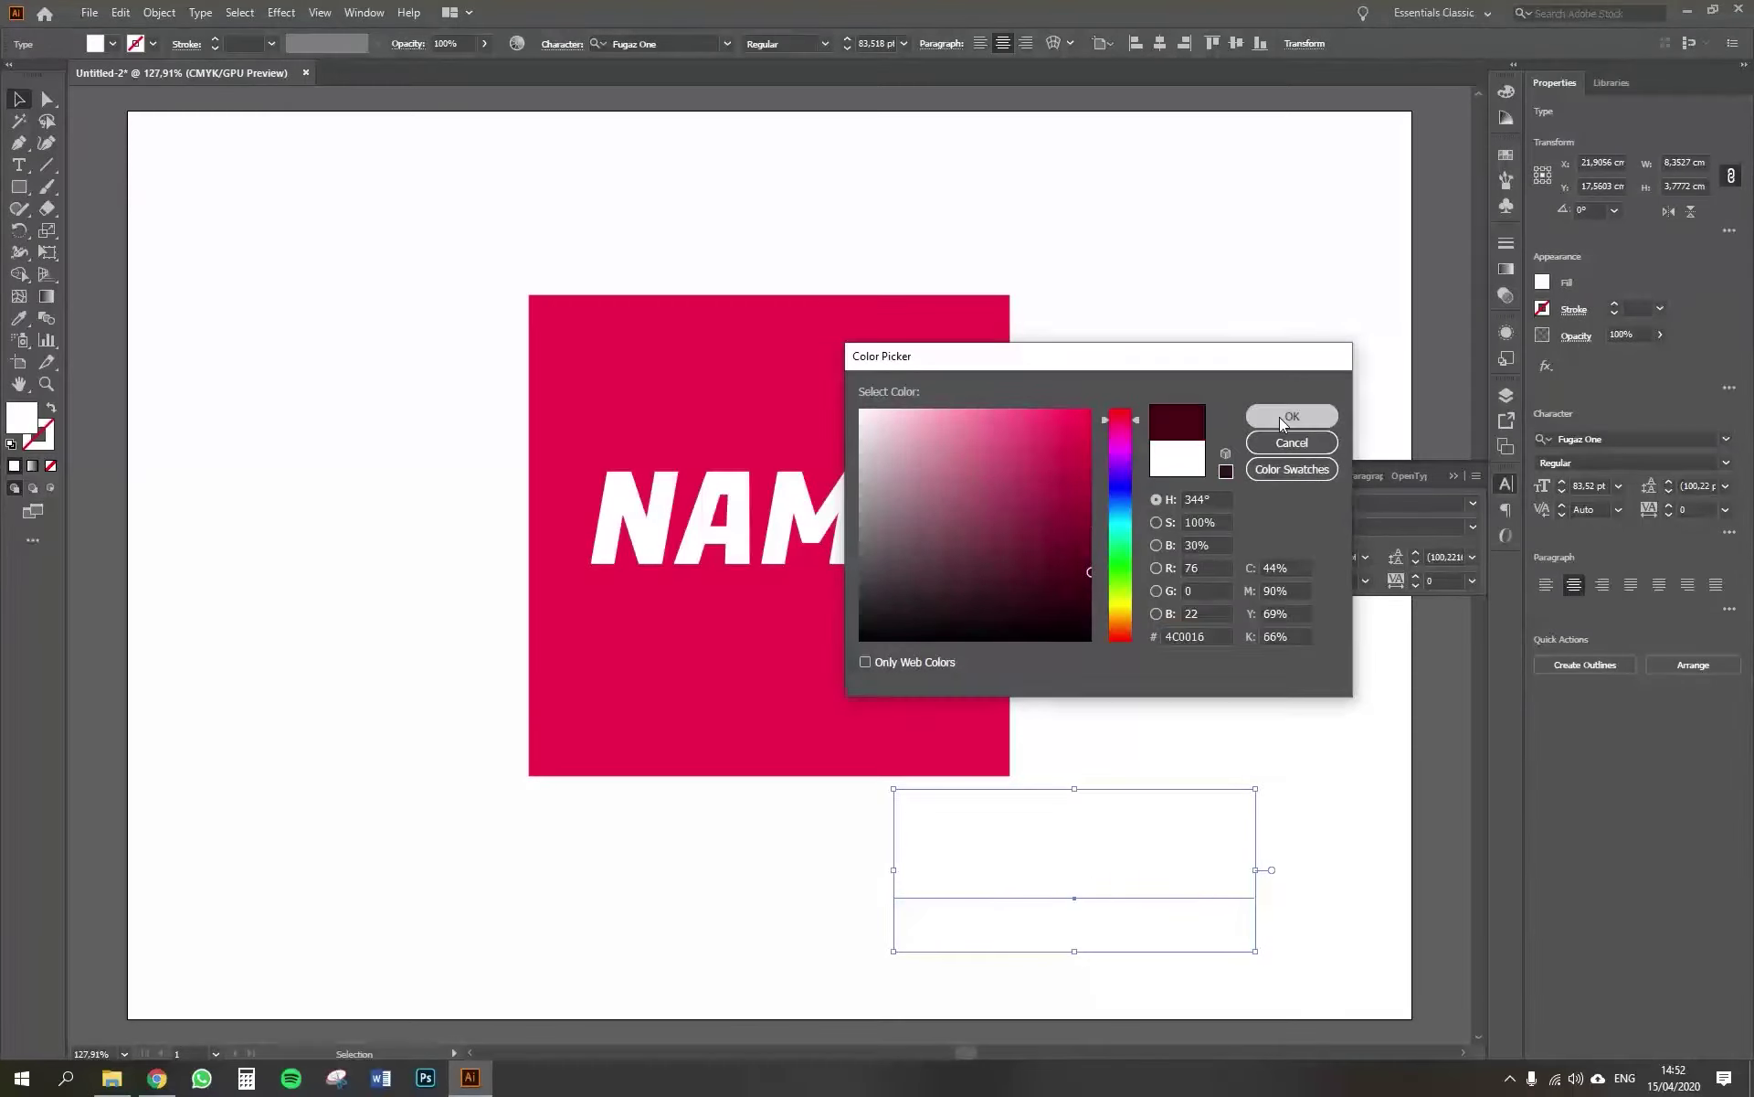
click(1282, 419)
click(1257, 720)
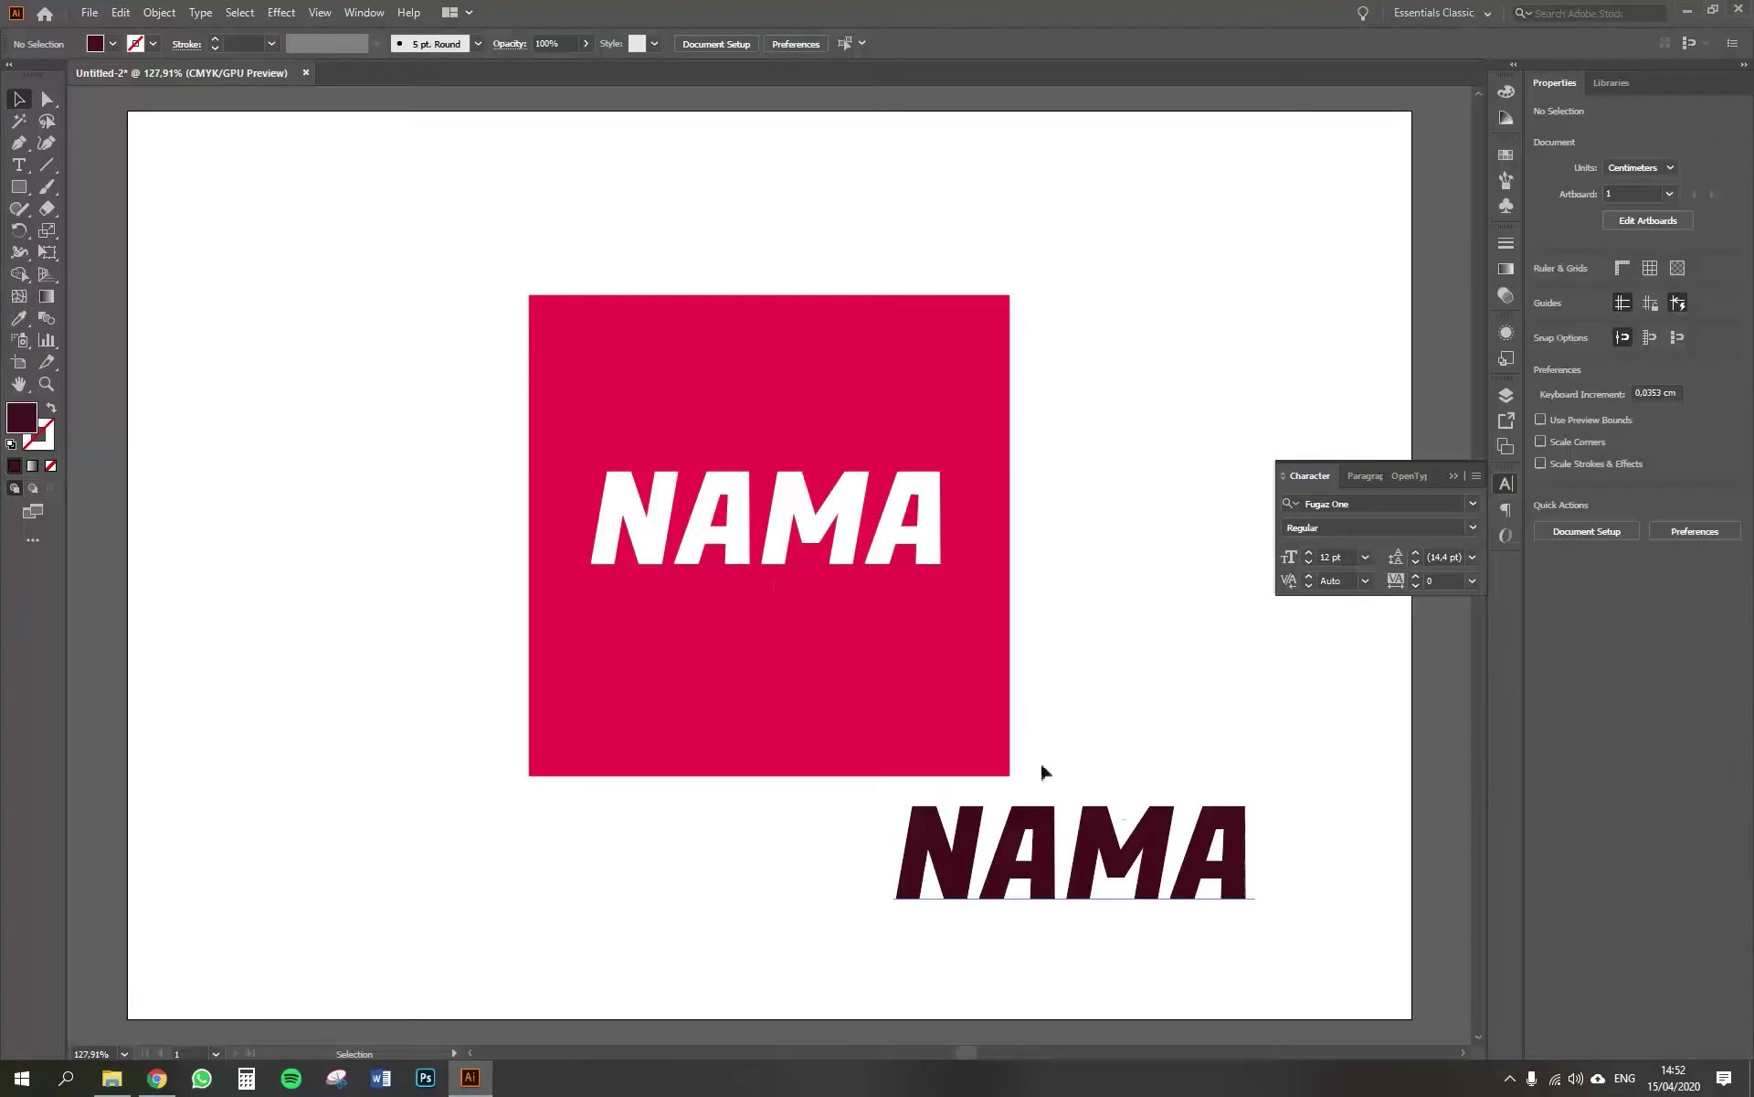
Copy the white NAMA text in the red square and paste the duplicate in front at the same position.
click(777, 532)
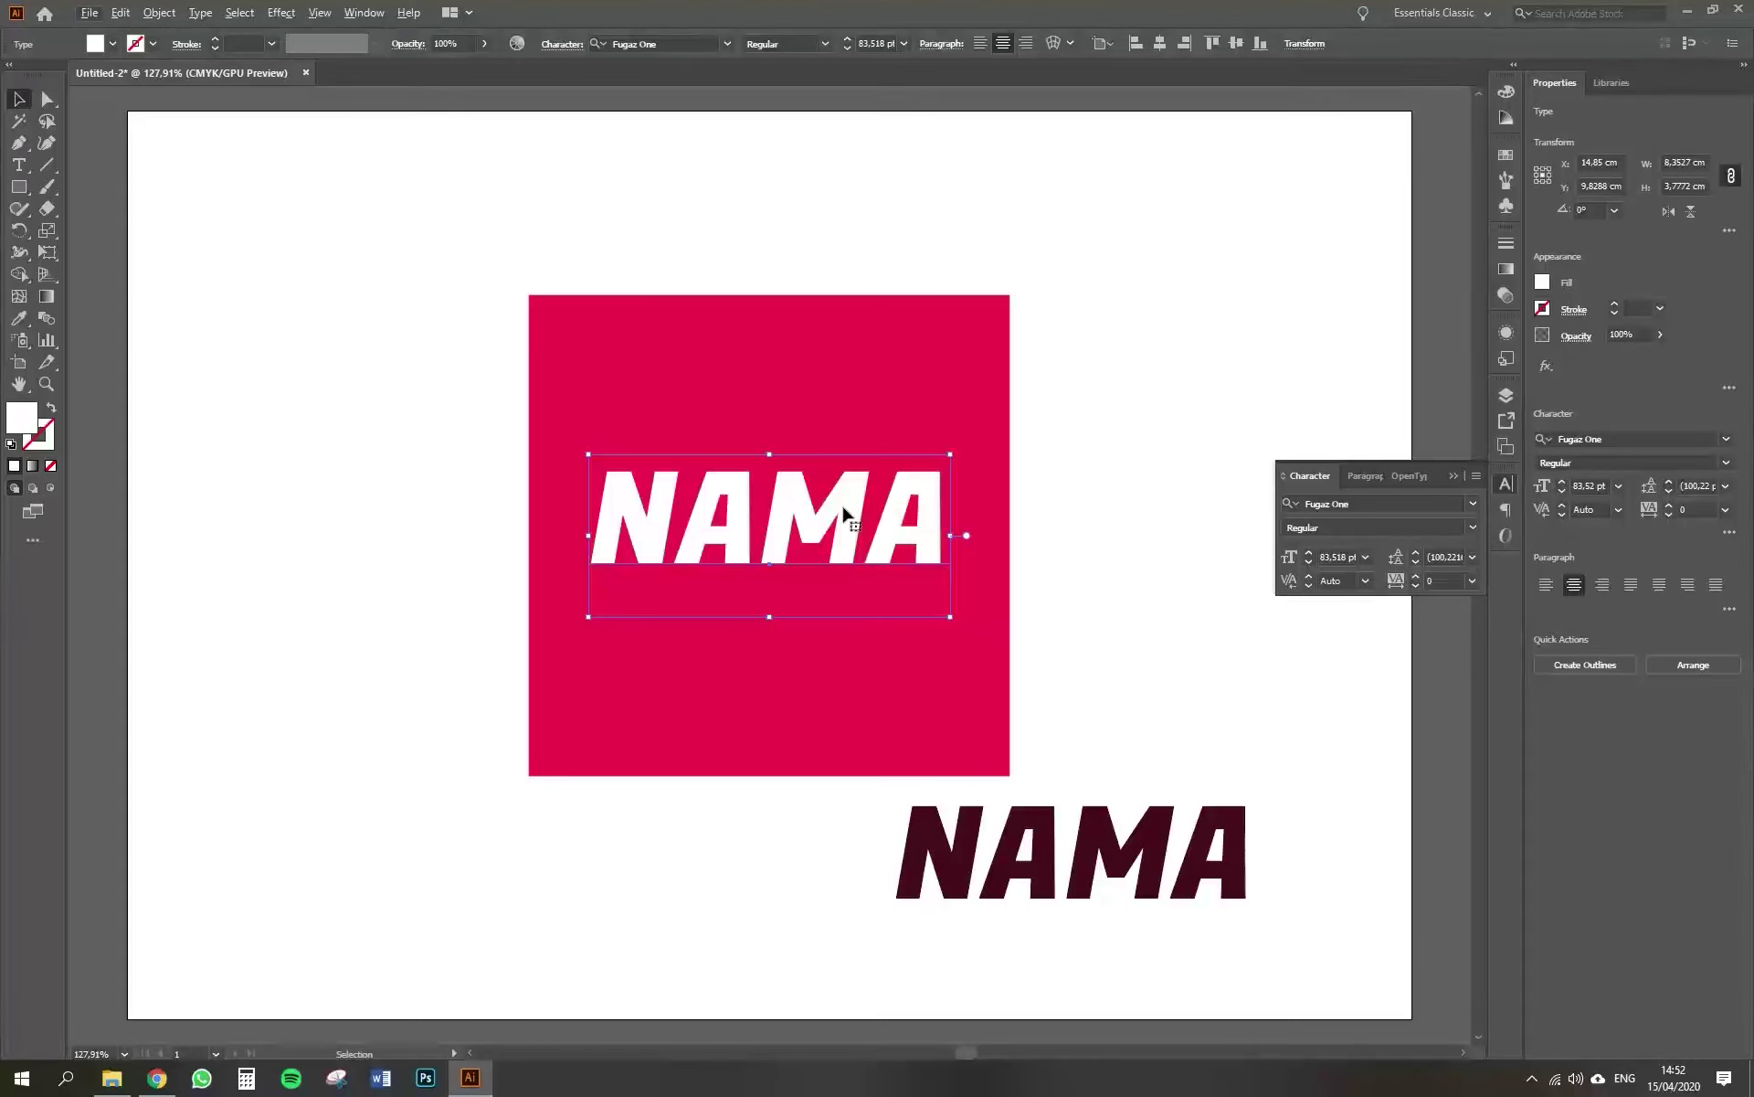
key(ctrl+c)
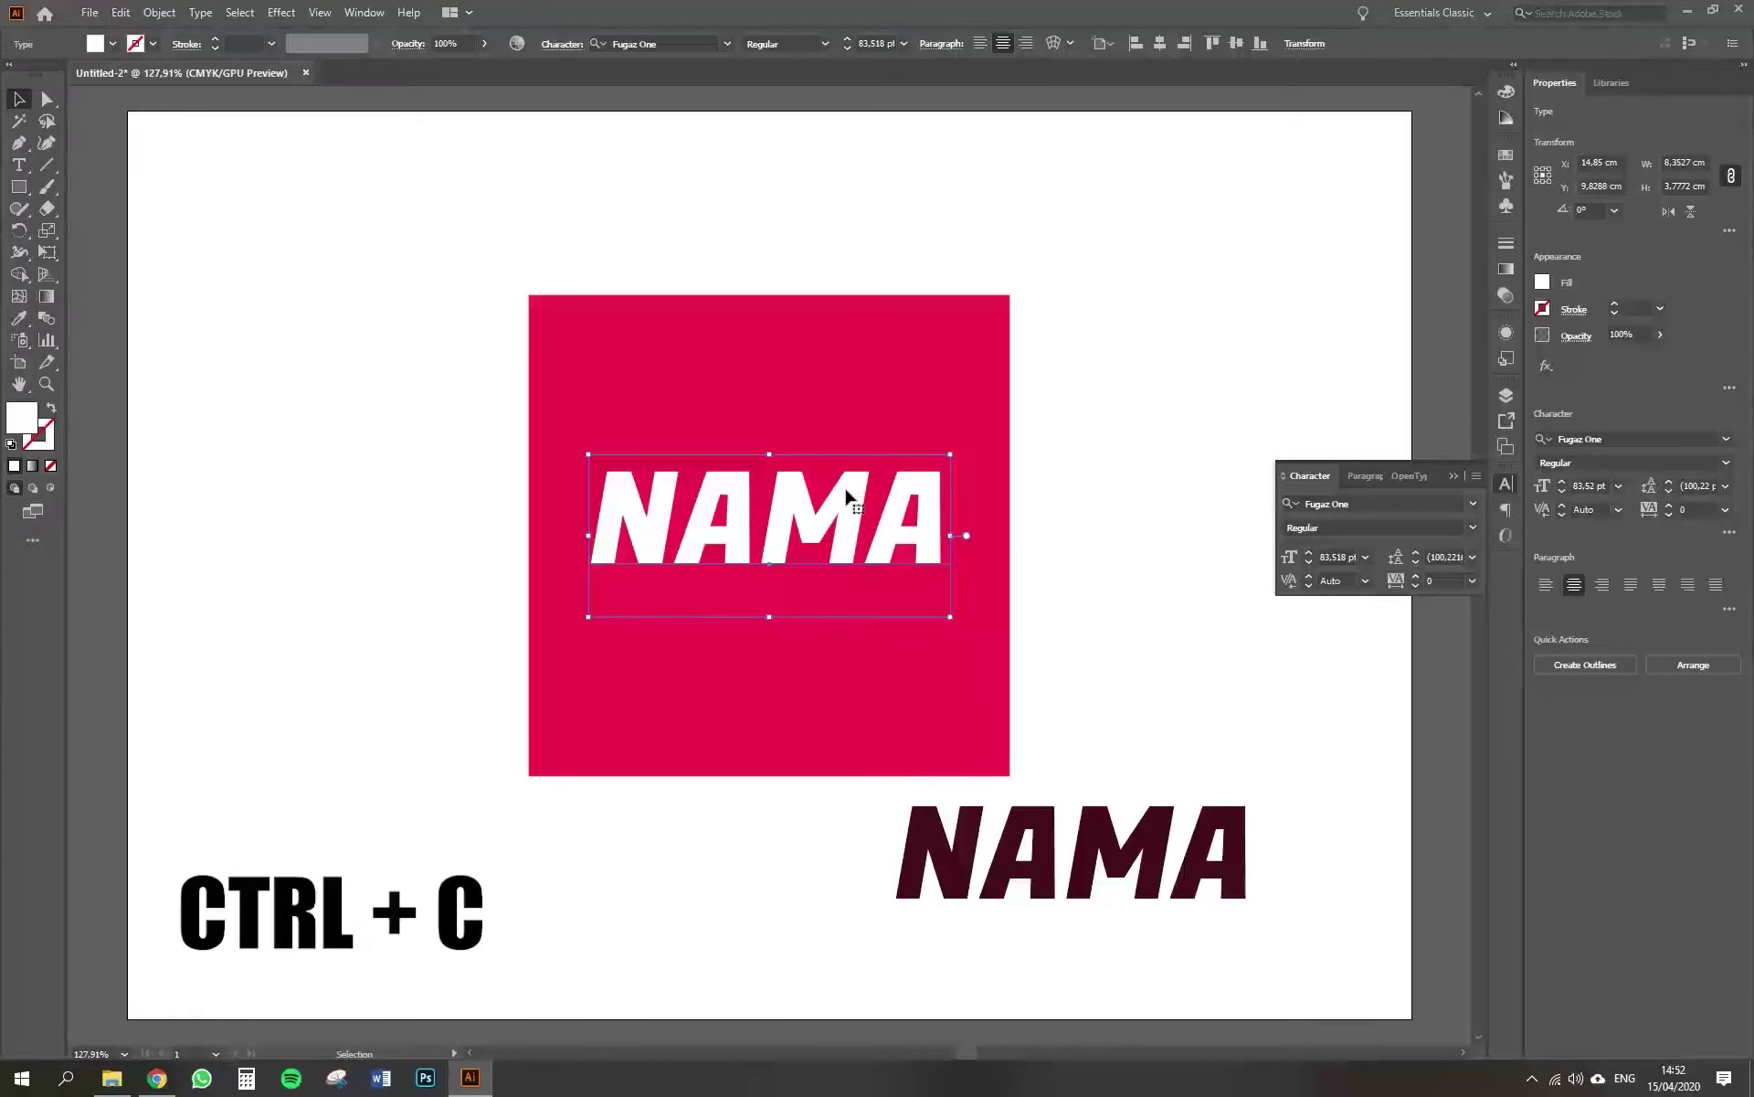
key(ctrl+f)
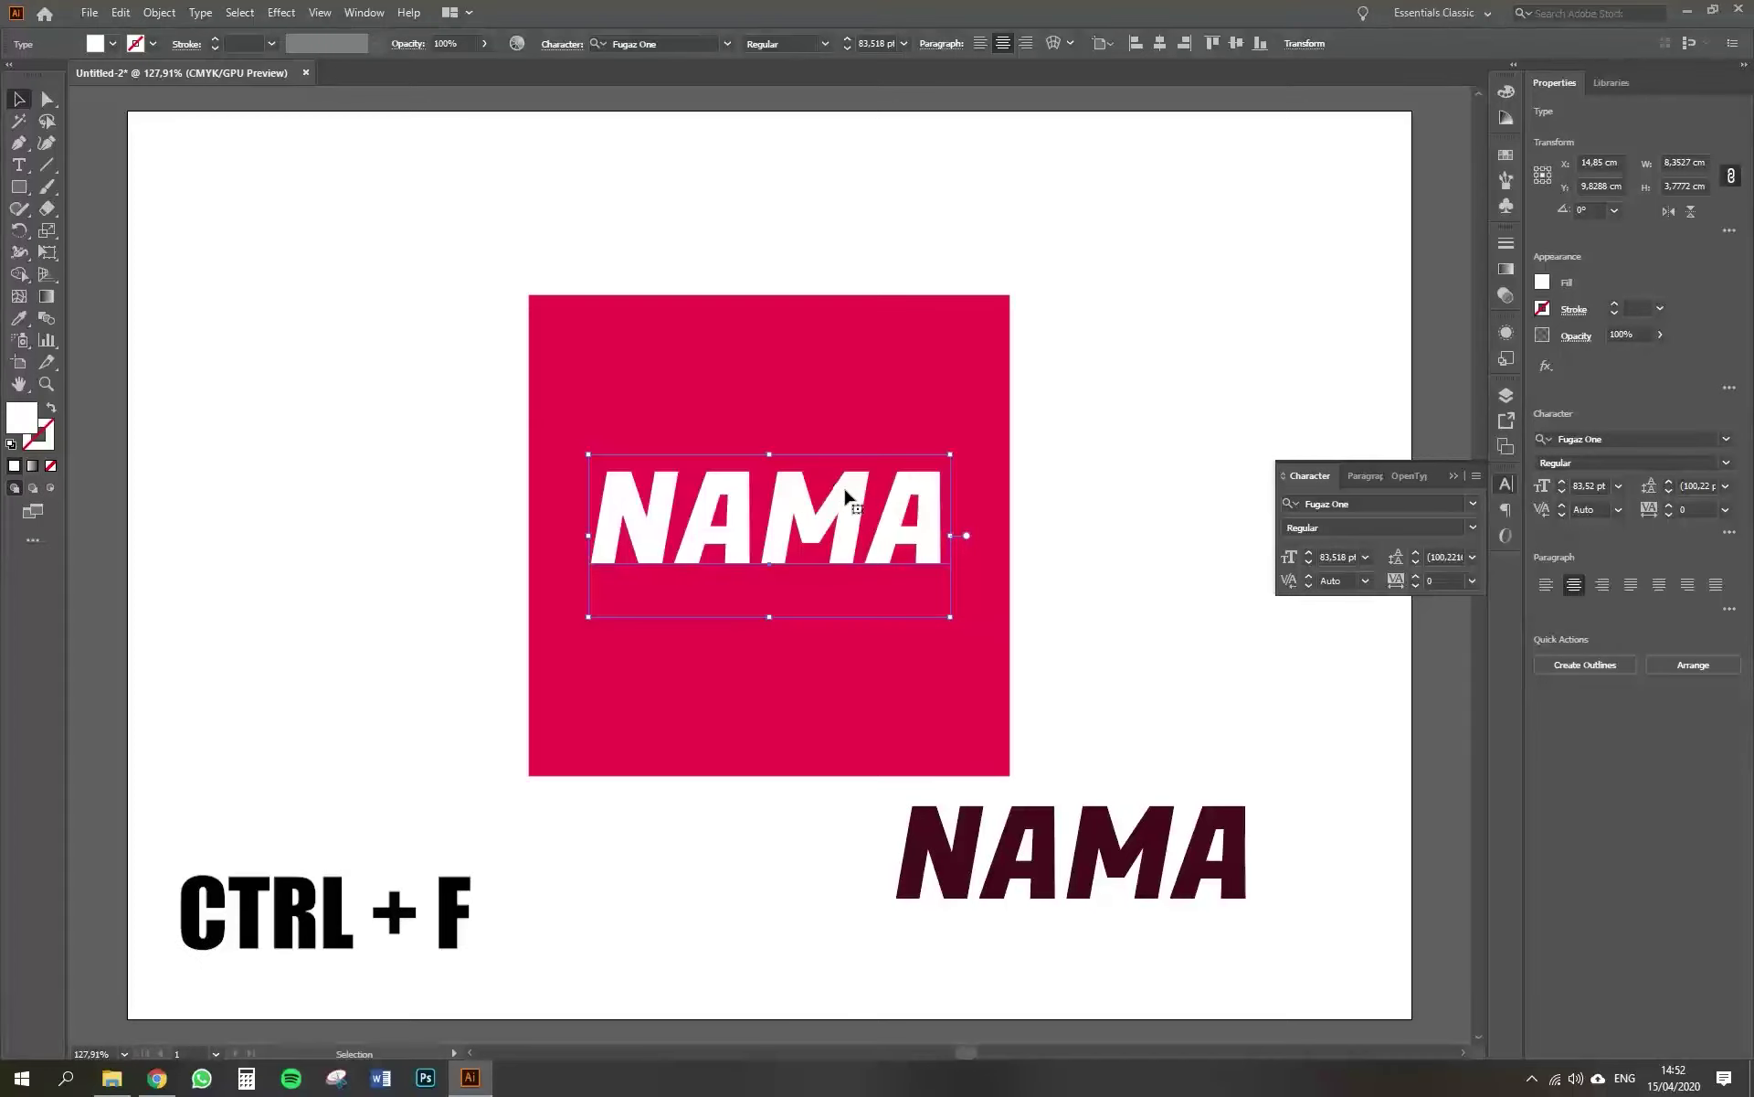
click(146, 11)
mouse_move(125, 11)
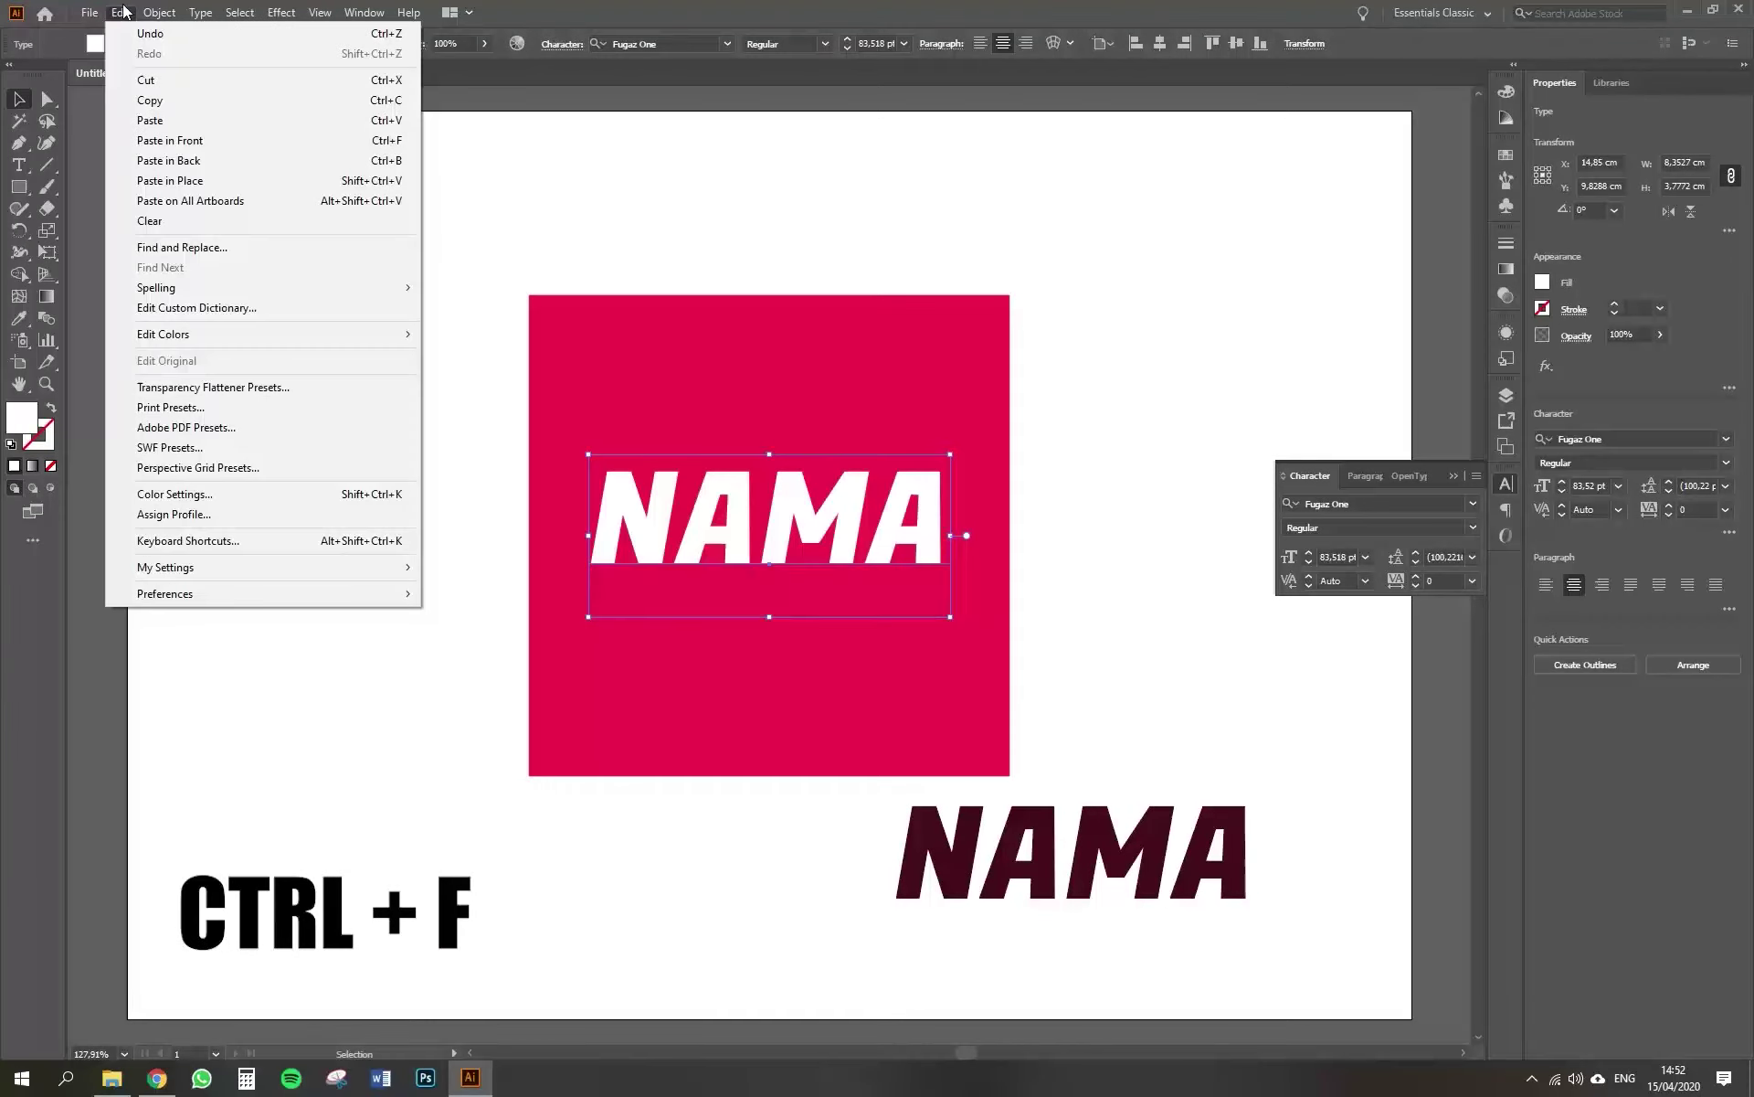
click(177, 141)
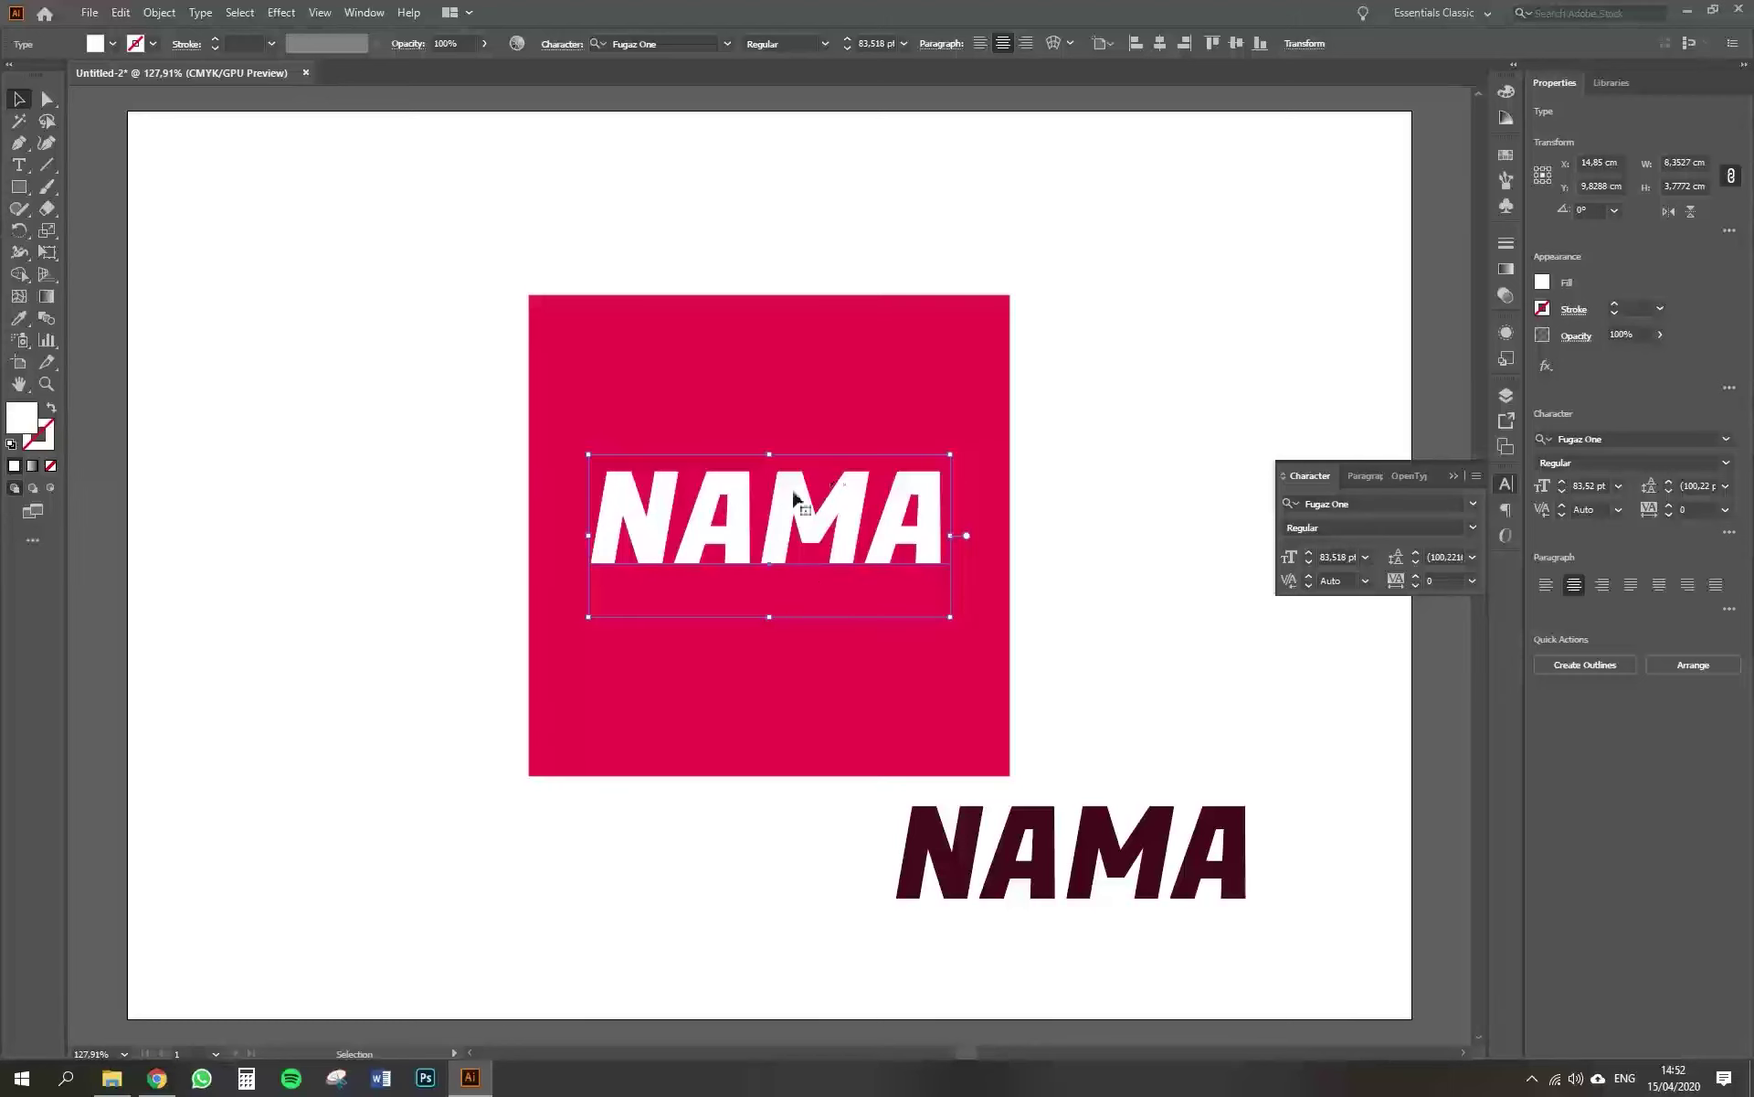
drag(903, 522, 907, 631)
key(ctrl+z)
drag(903, 512, 885, 584)
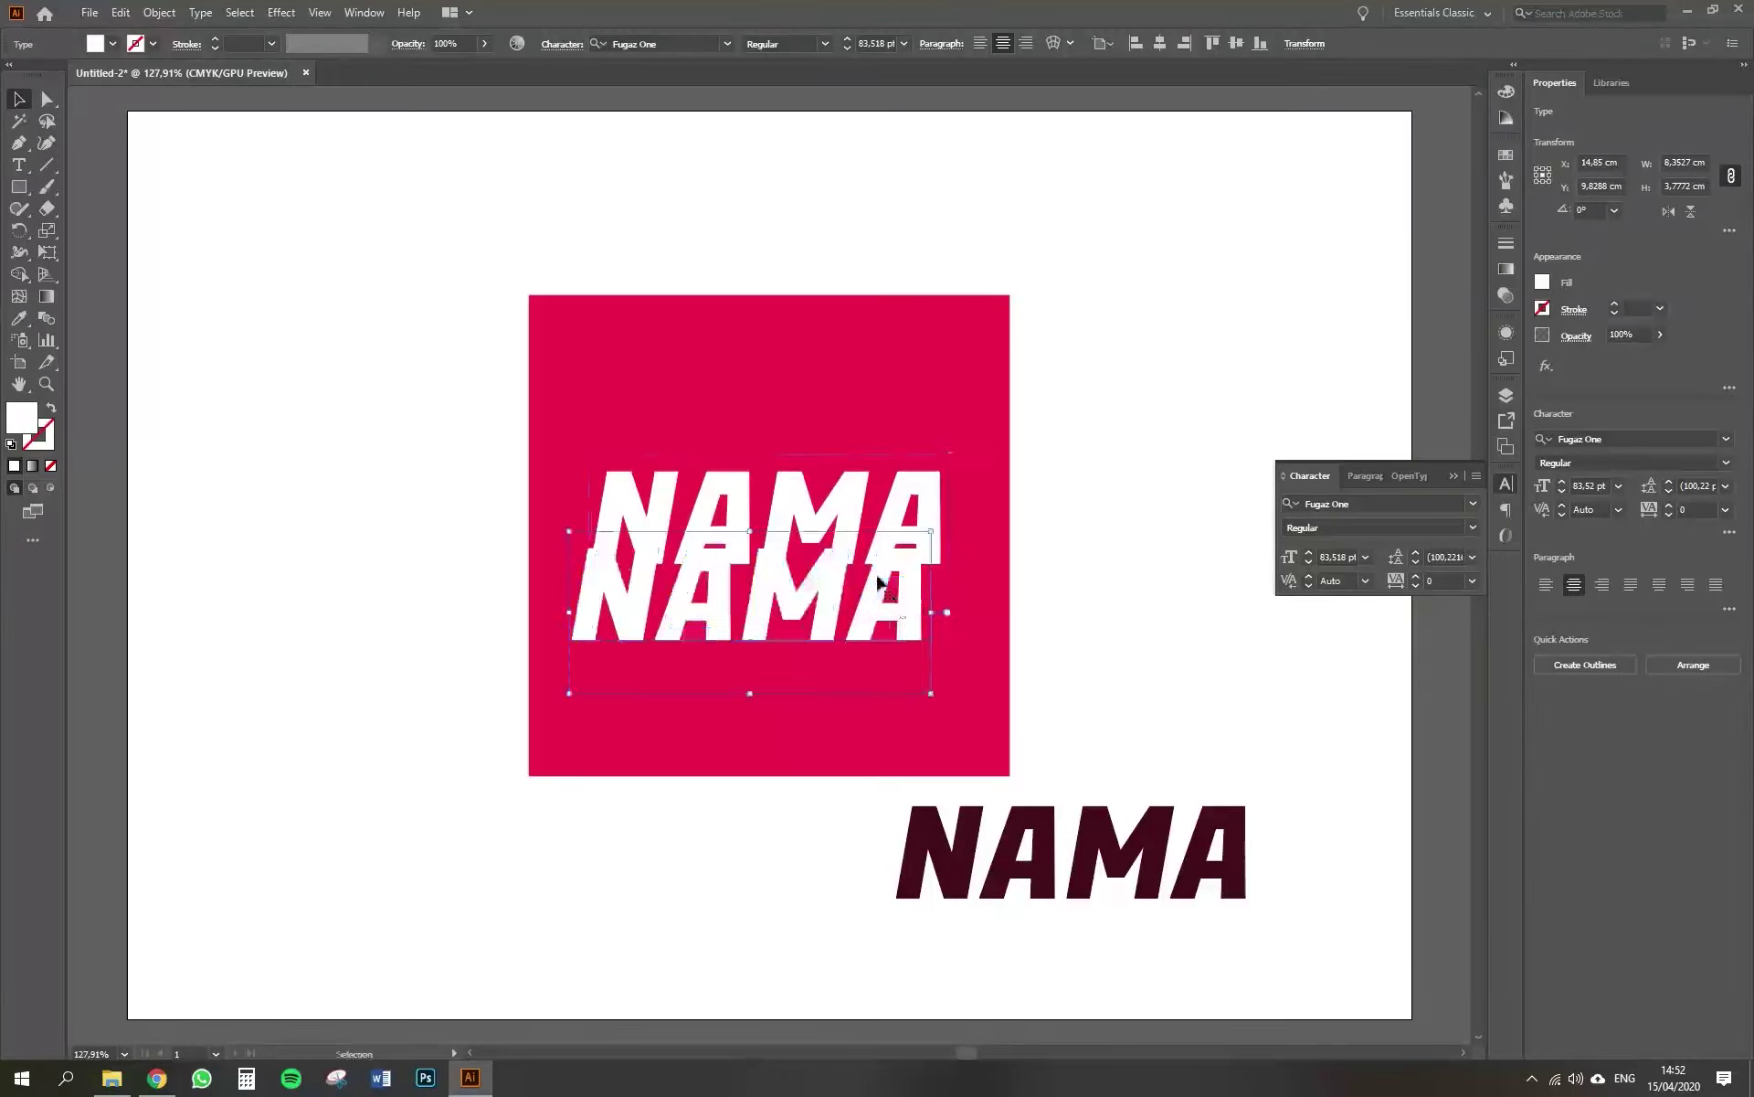
key(ctrl+z)
drag(911, 519, 893, 596)
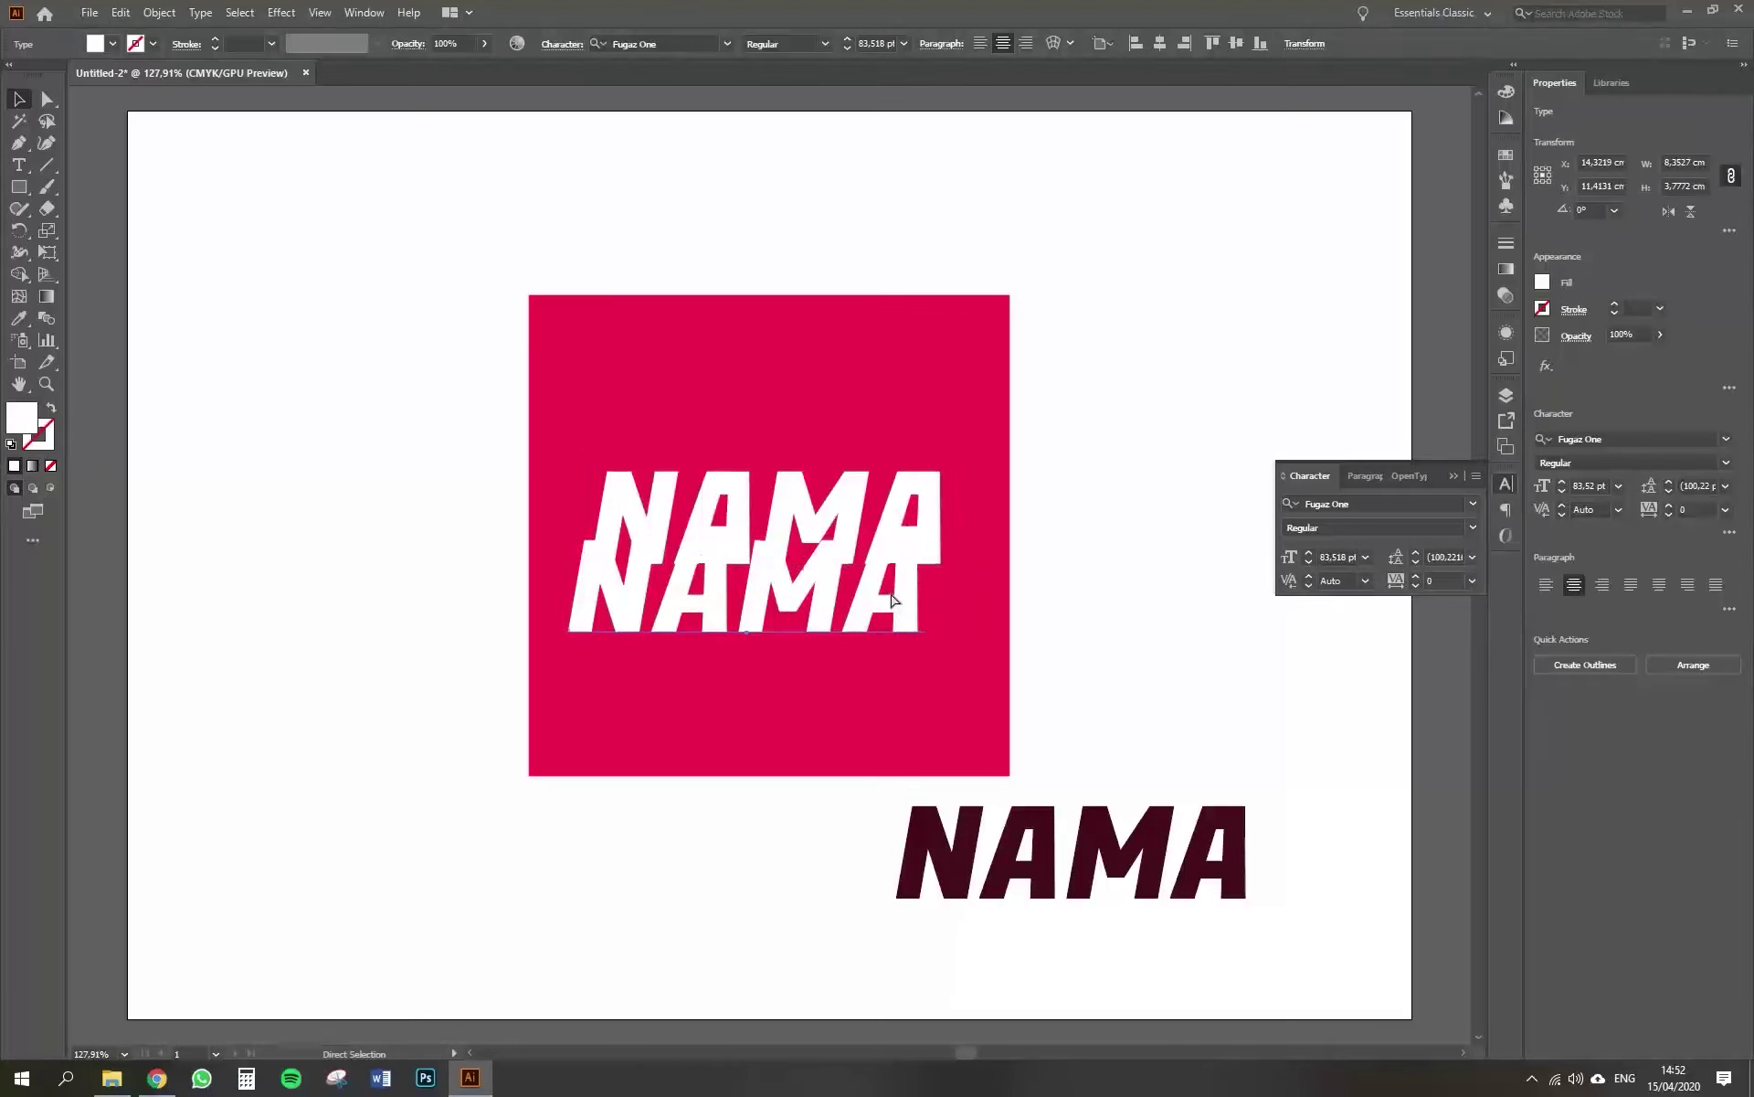
key(ctrl+z)
drag(902, 509, 880, 582)
key(ctrl+z)
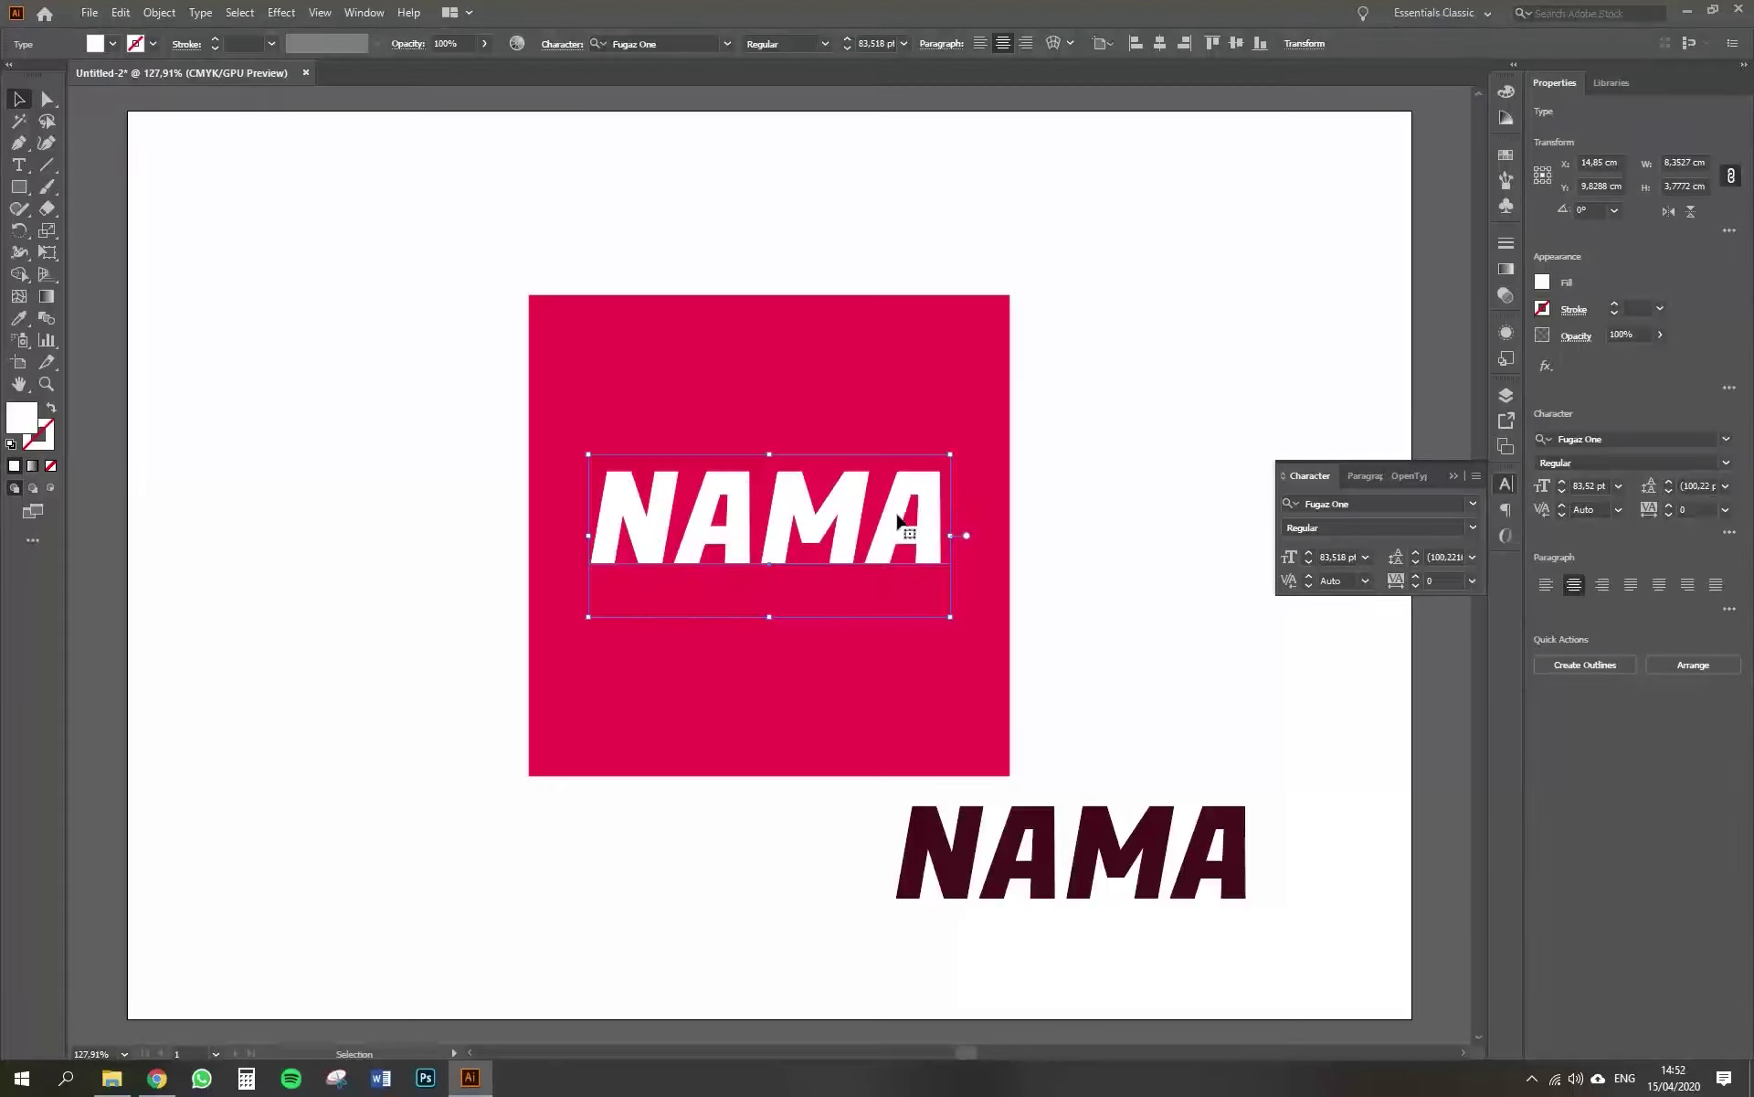
drag(902, 509, 879, 585)
key(ctrl+z)
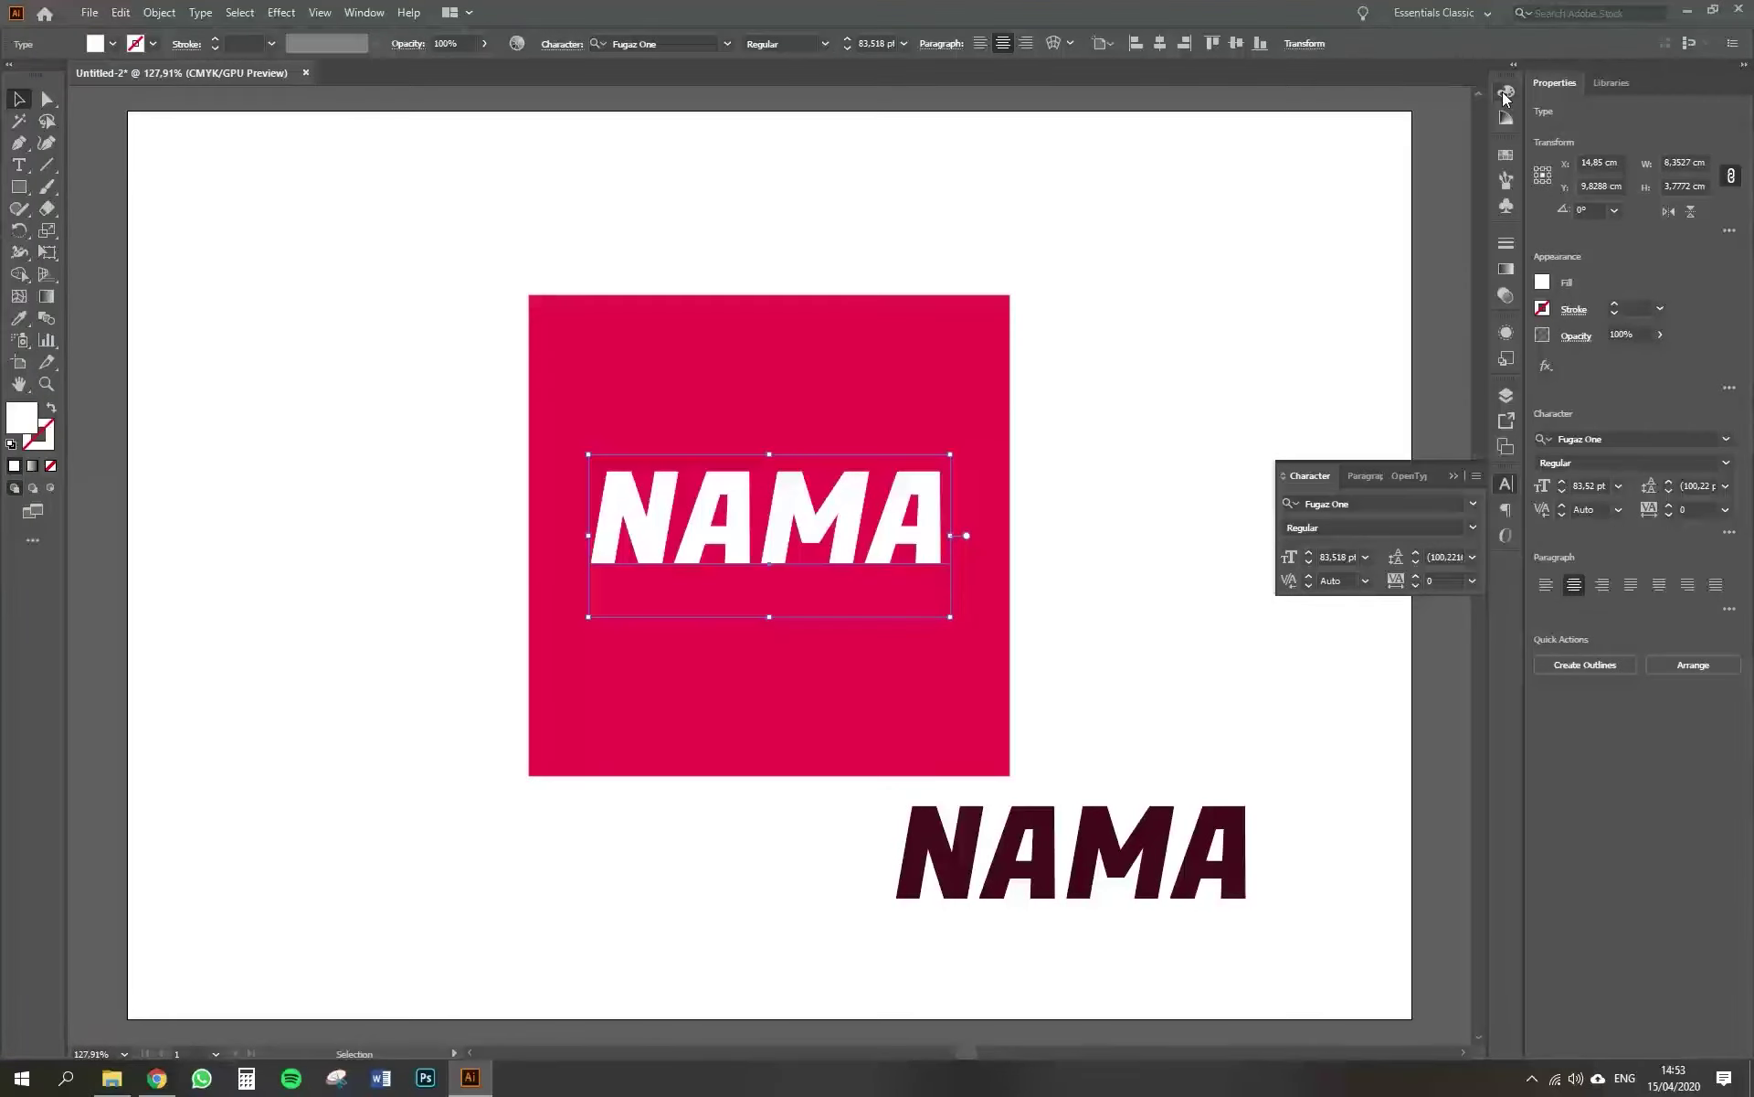
Fill the front copy of the NAMA text in the red square with green.
double_click(22, 418)
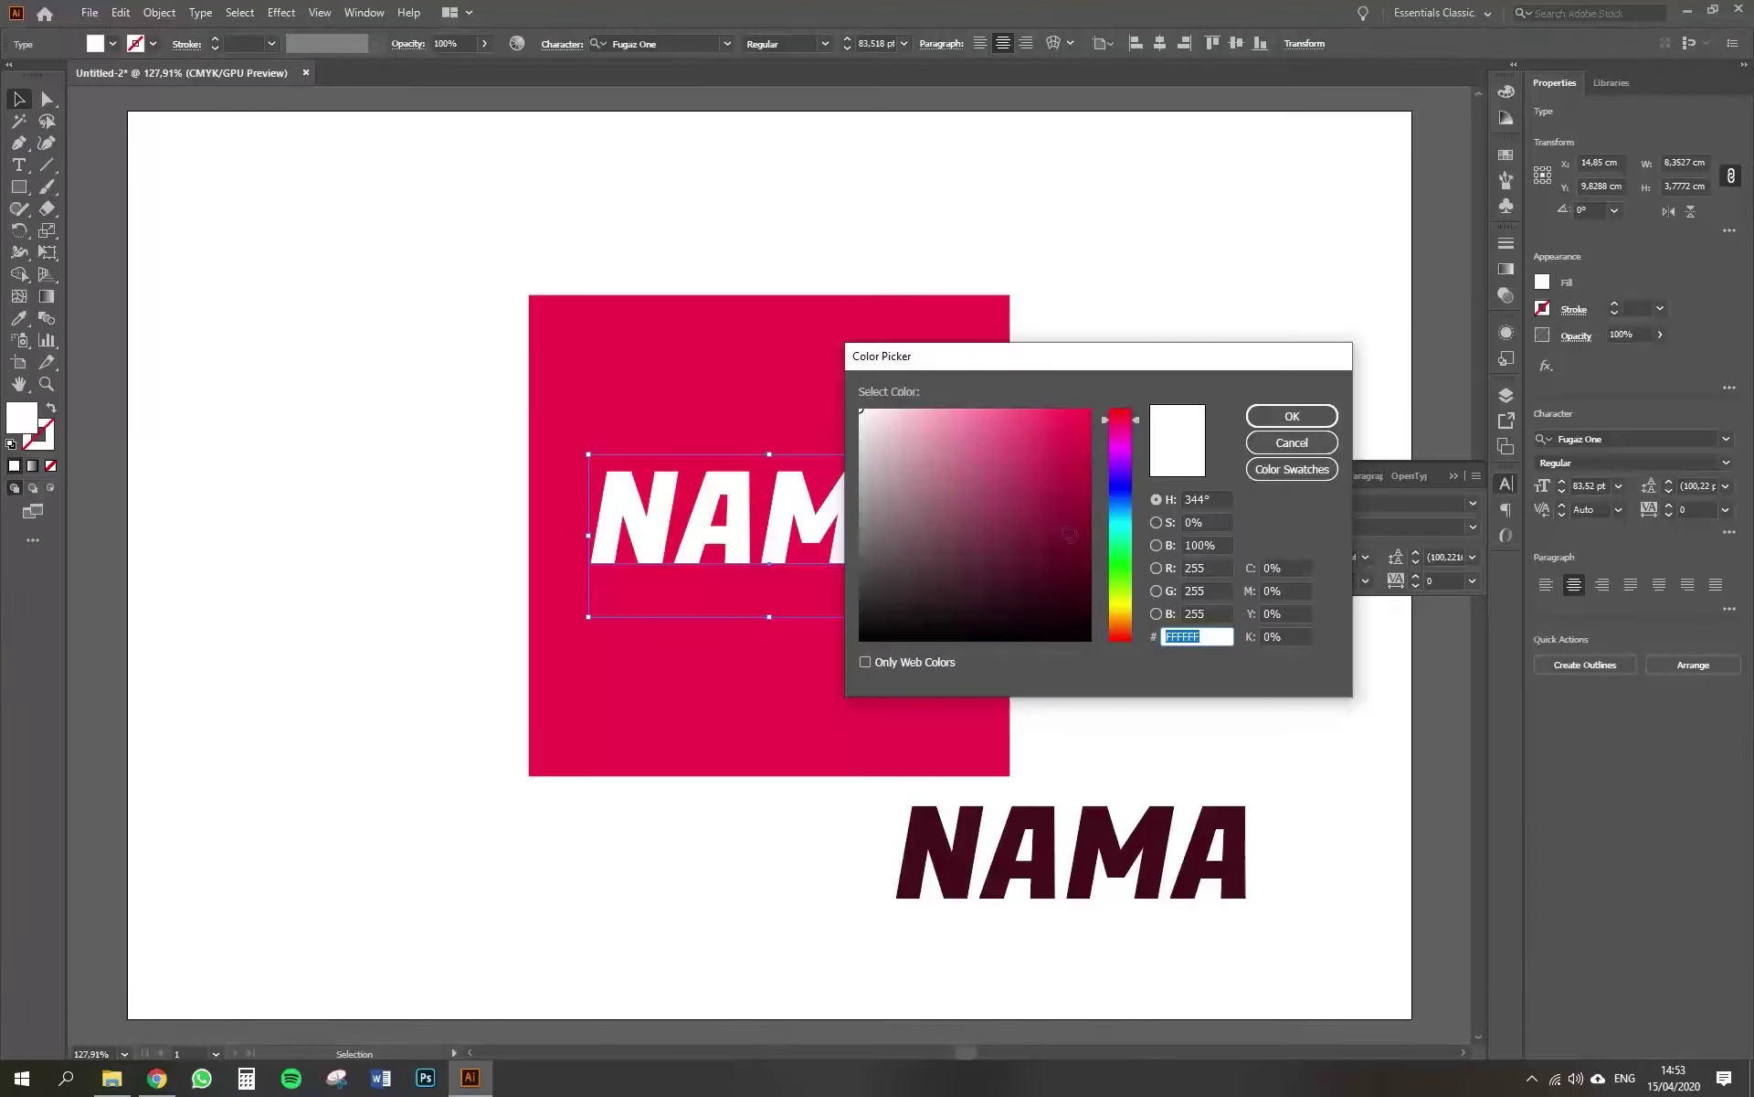
key(ctrl+v)
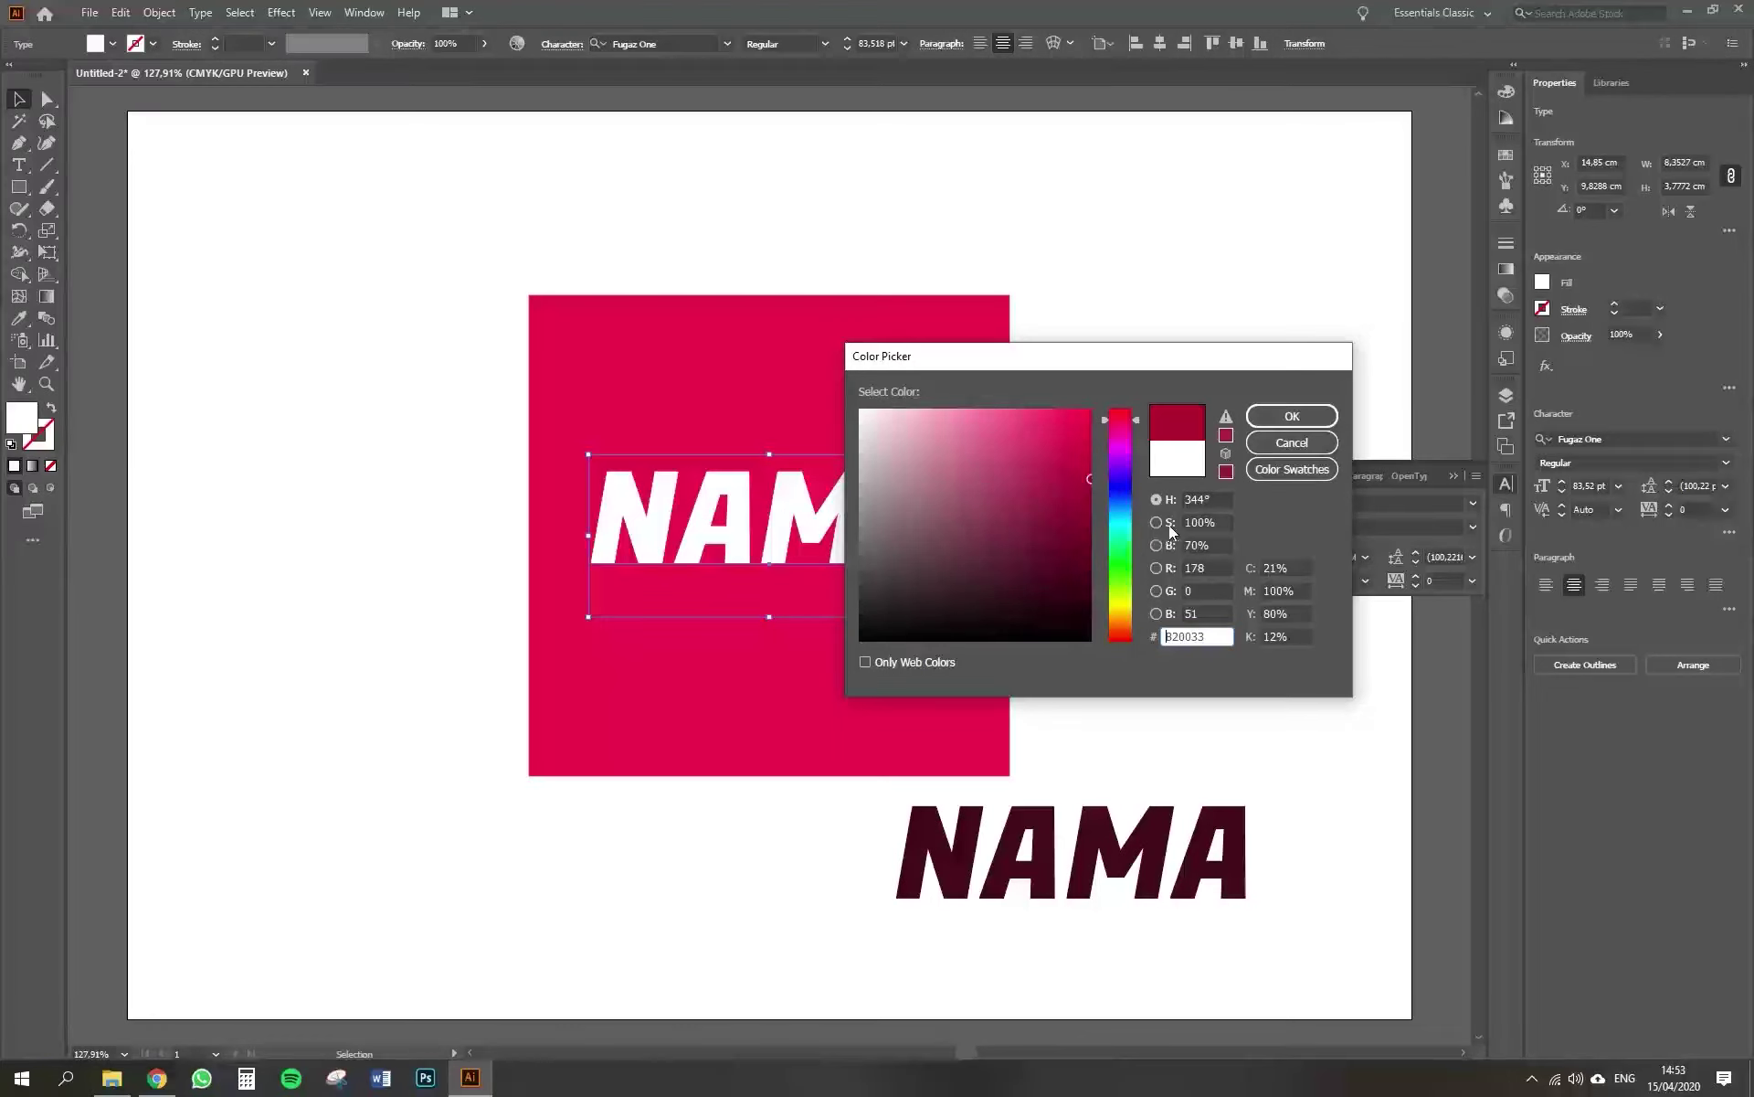
click(1131, 568)
click(1292, 416)
click(1133, 509)
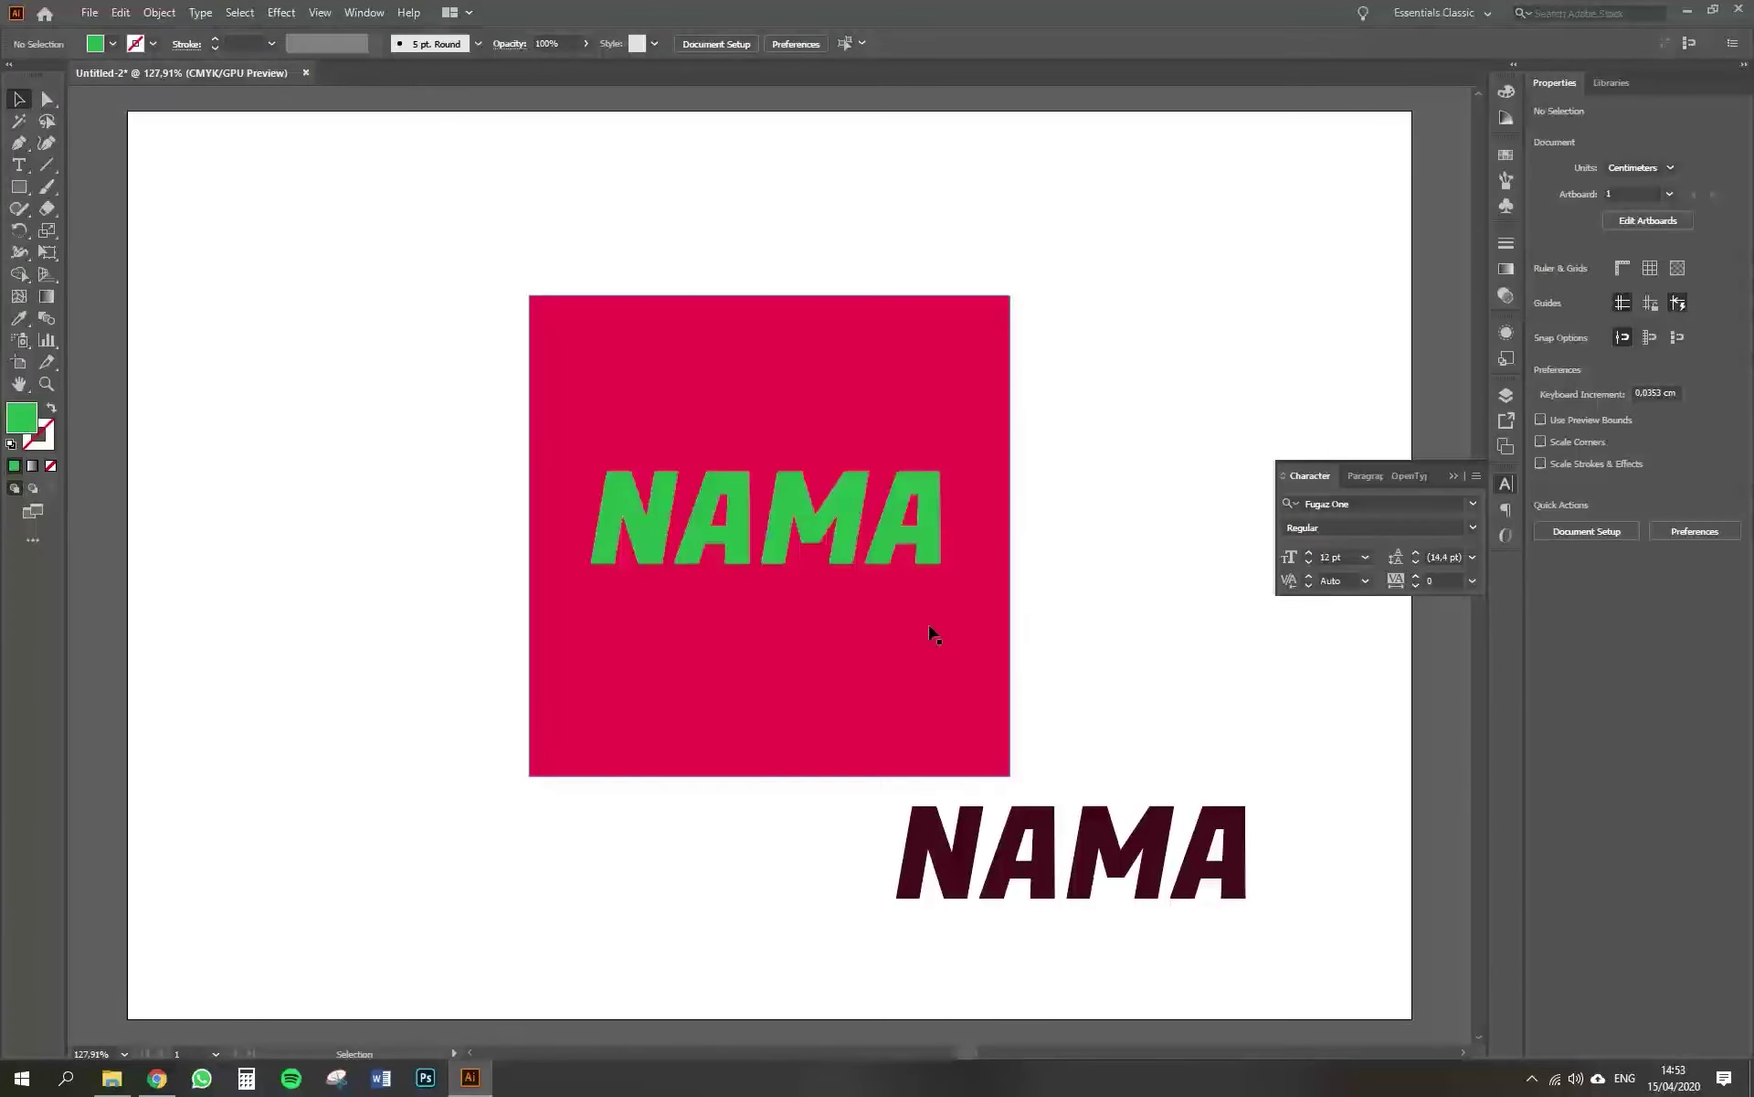
Nudge the dark red NAMA copy up and right, and shift it together with the green text down about 0.15 cm.
click(892, 540)
drag(1153, 861, 1178, 855)
click(880, 552)
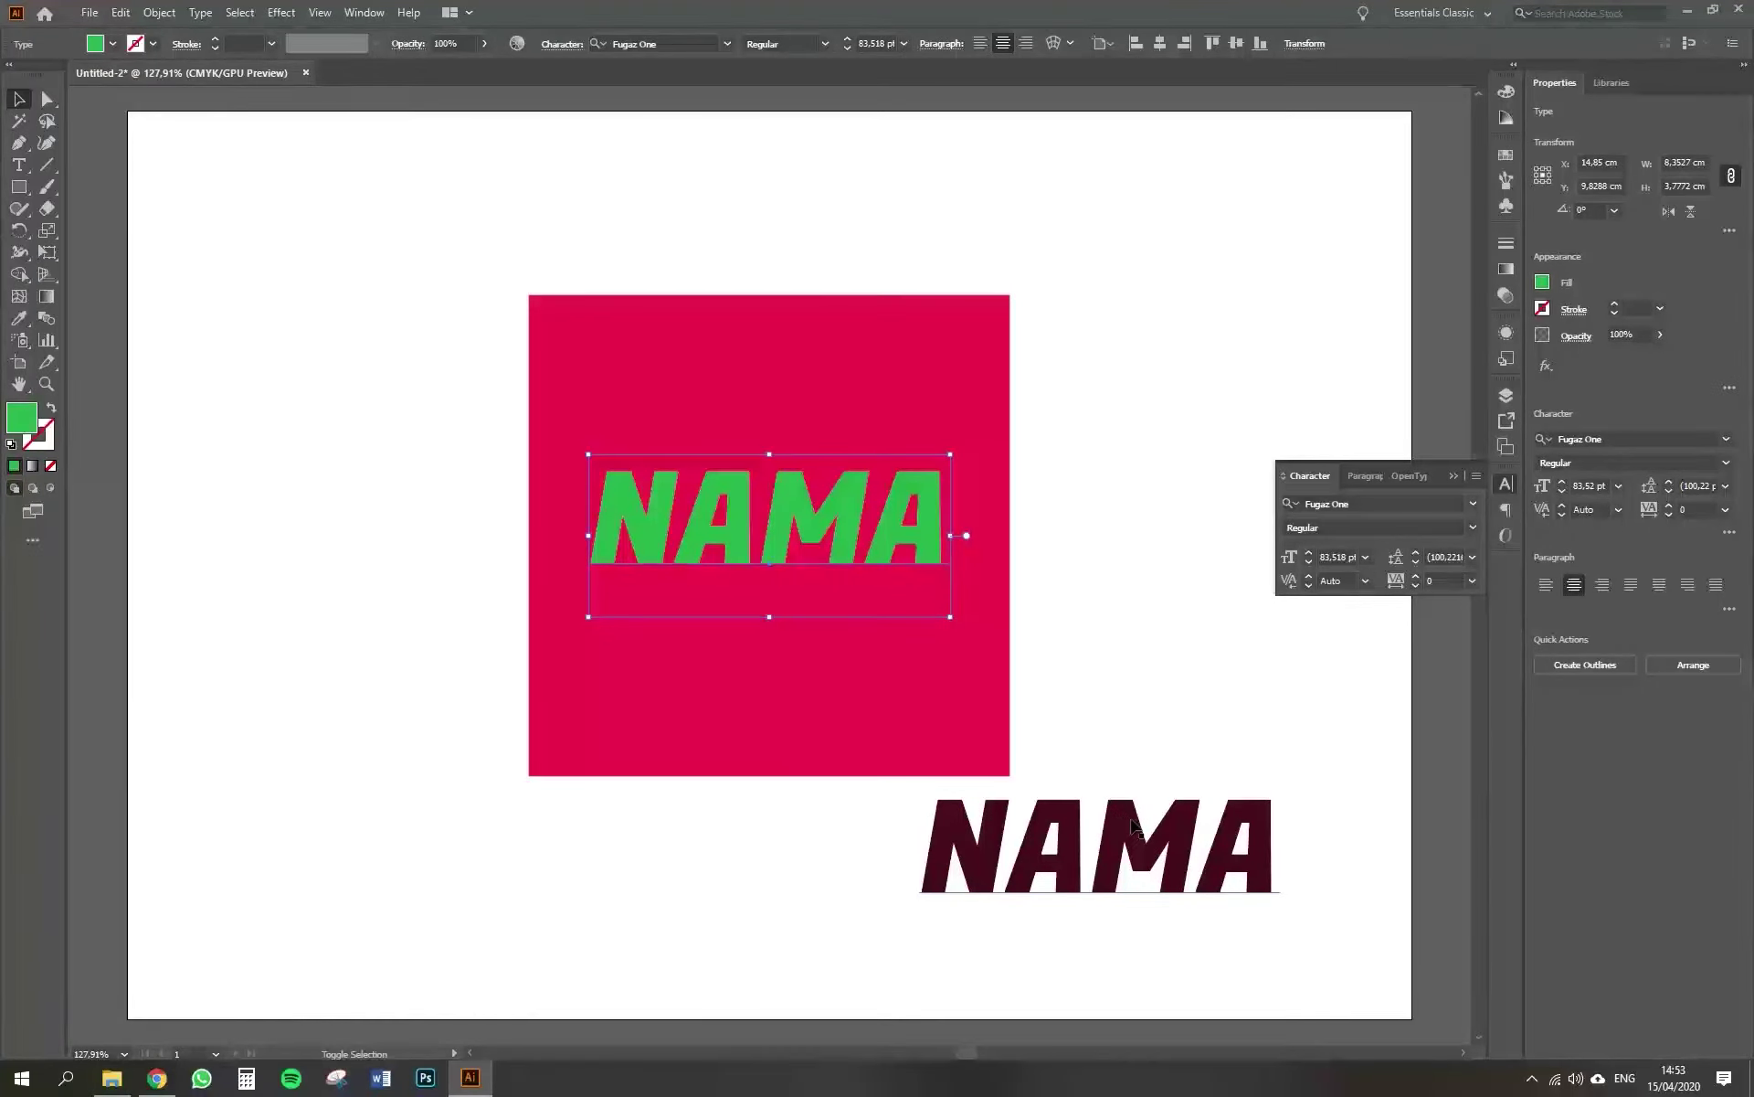
shift+click(1128, 825)
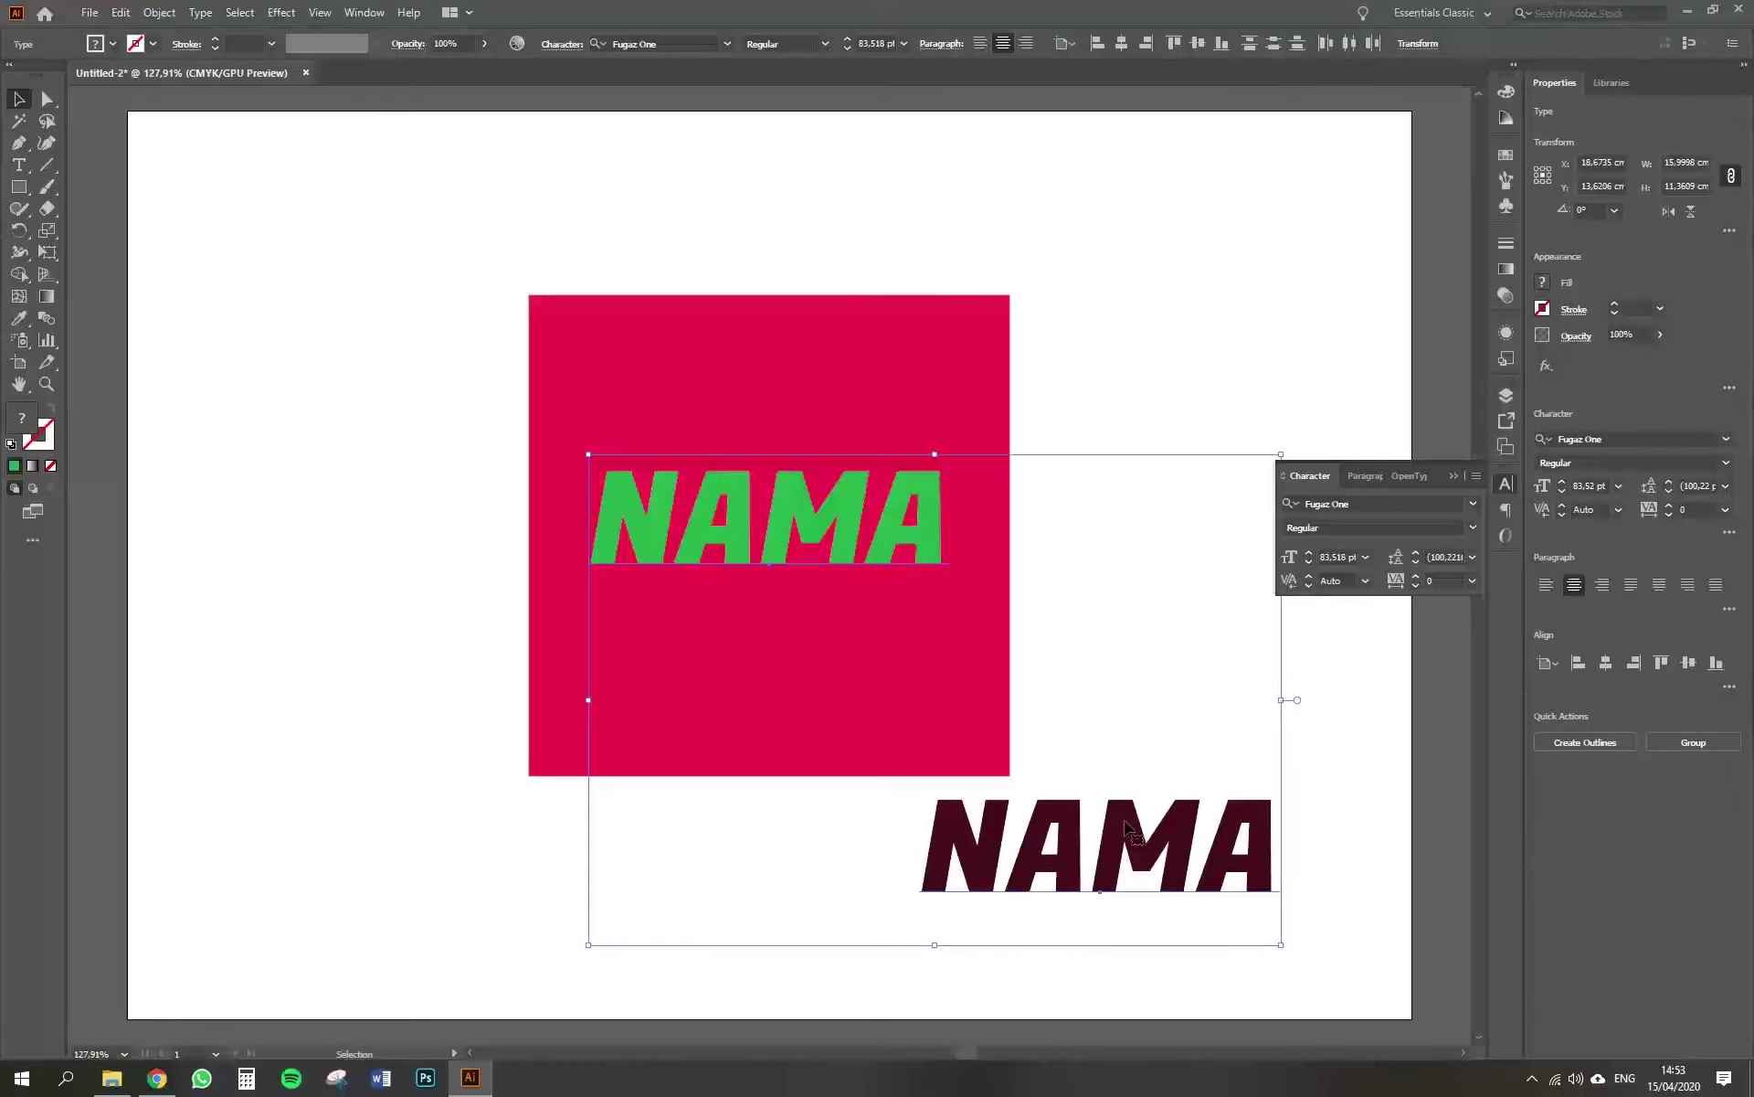
drag(1124, 827, 1116, 833)
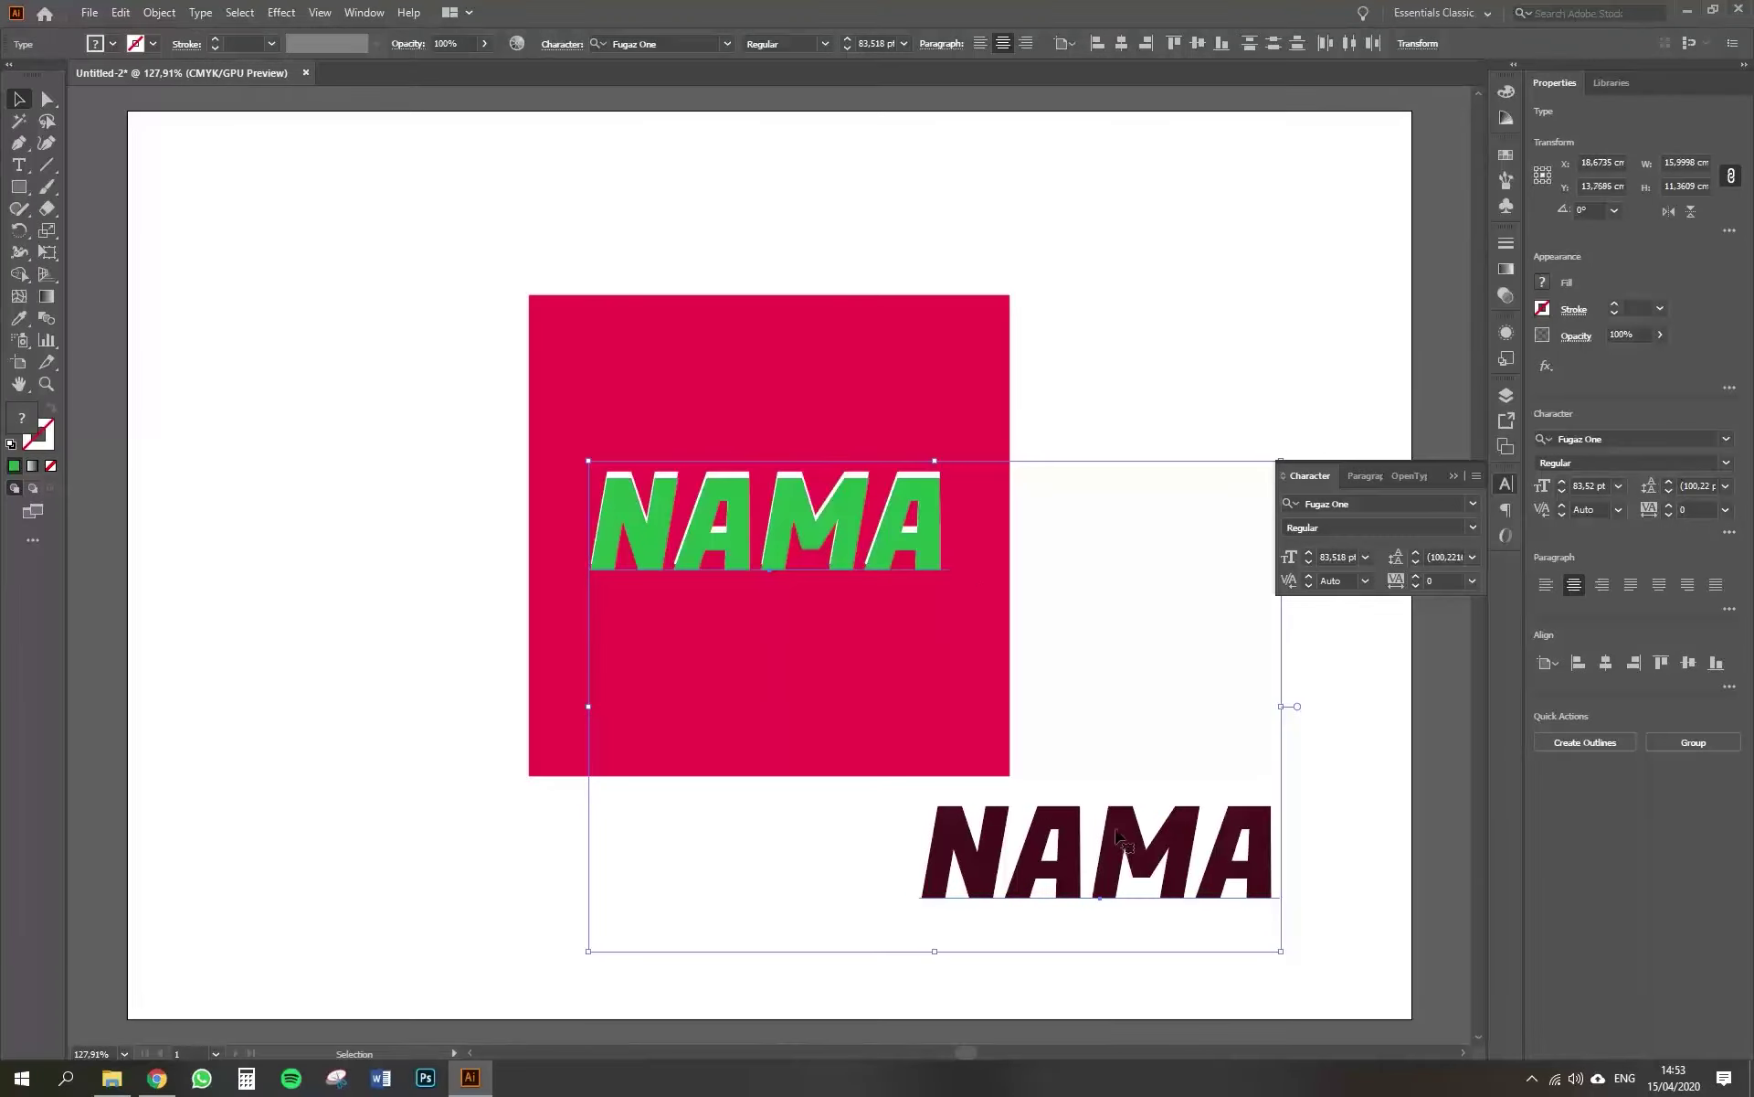
Fill both the green and the dark red NAMA texts with black and convert them to outlines.
click(1504, 95)
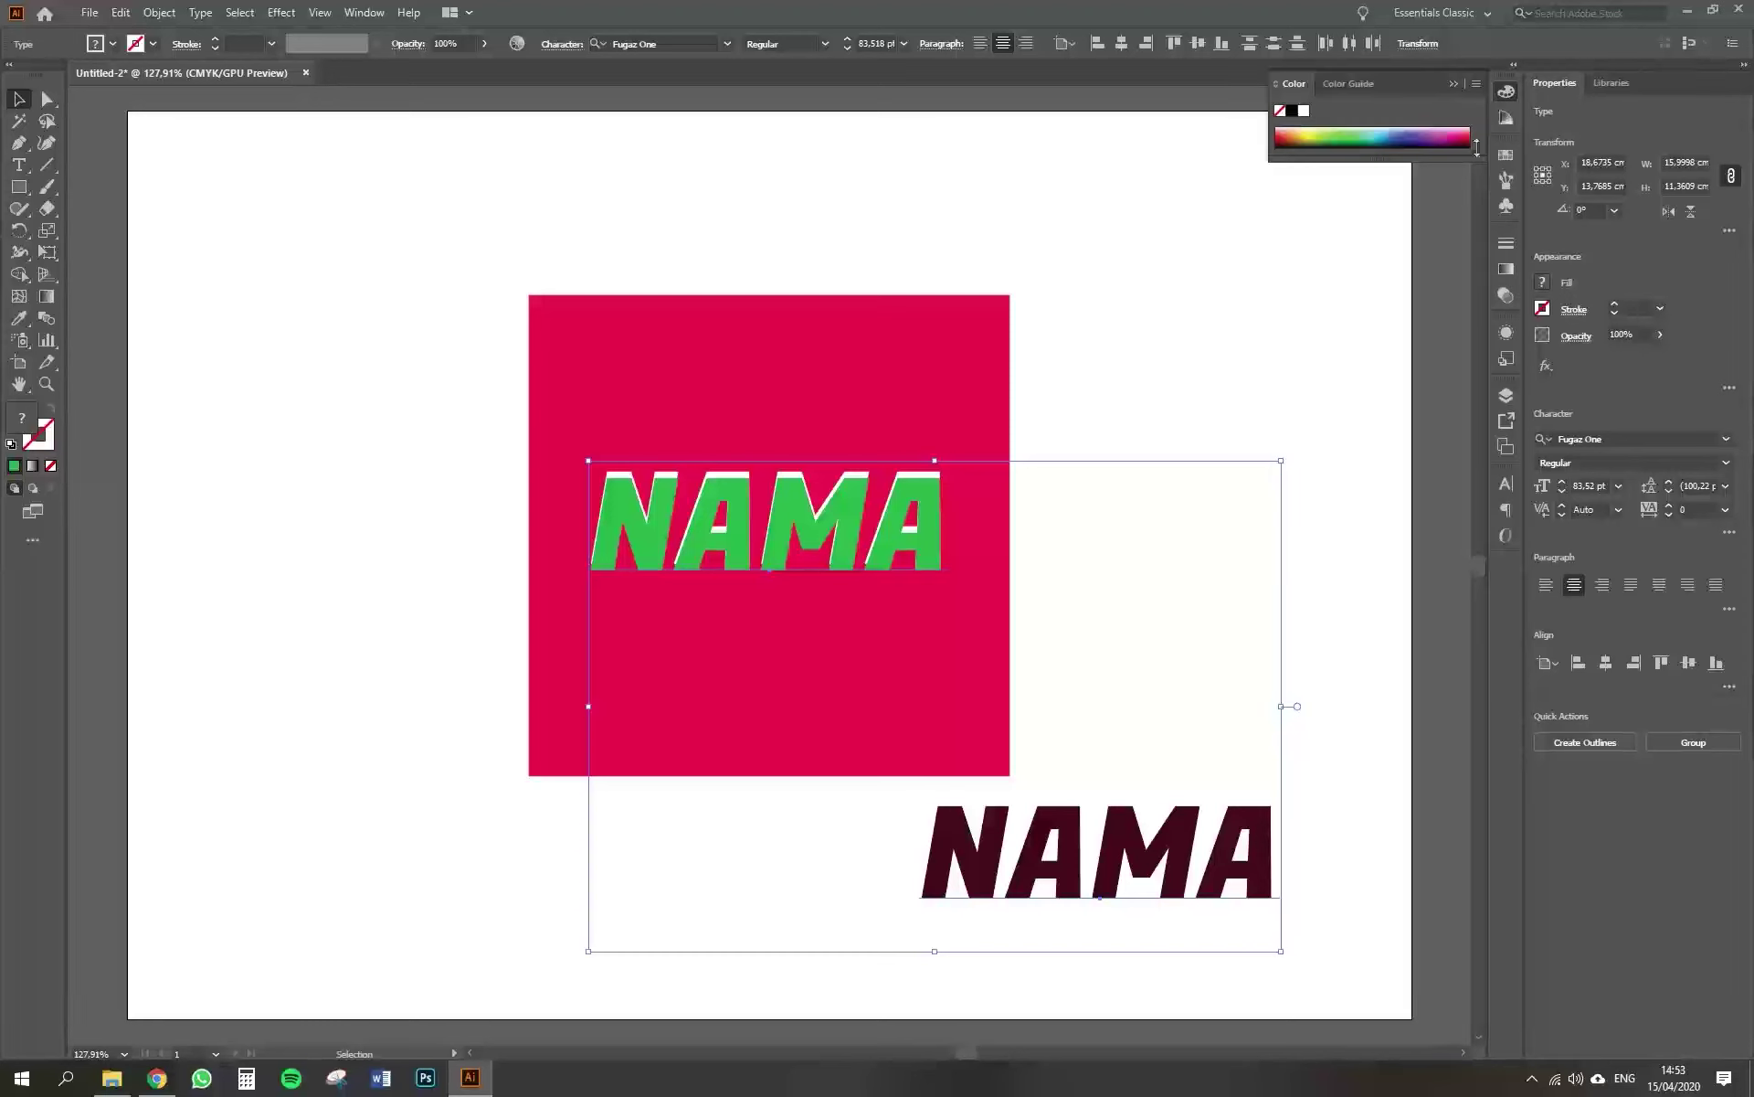
click(1292, 110)
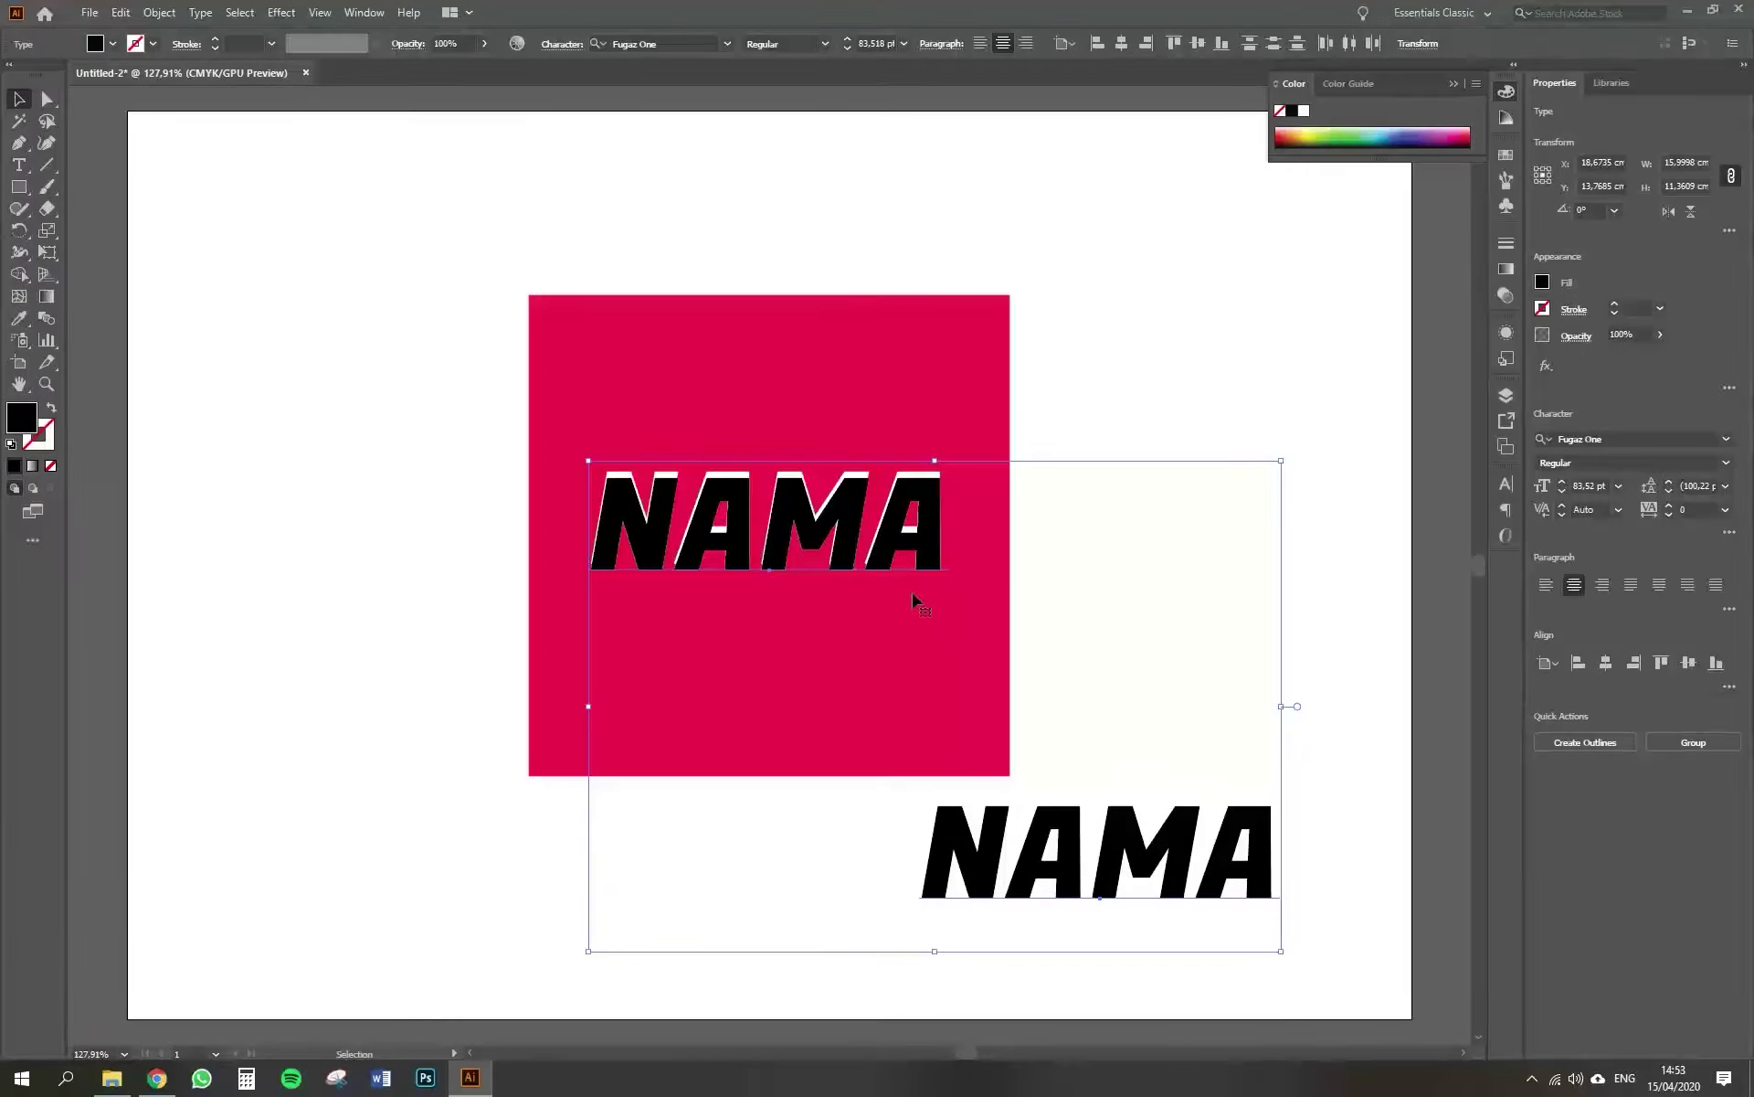
right_click(892, 548)
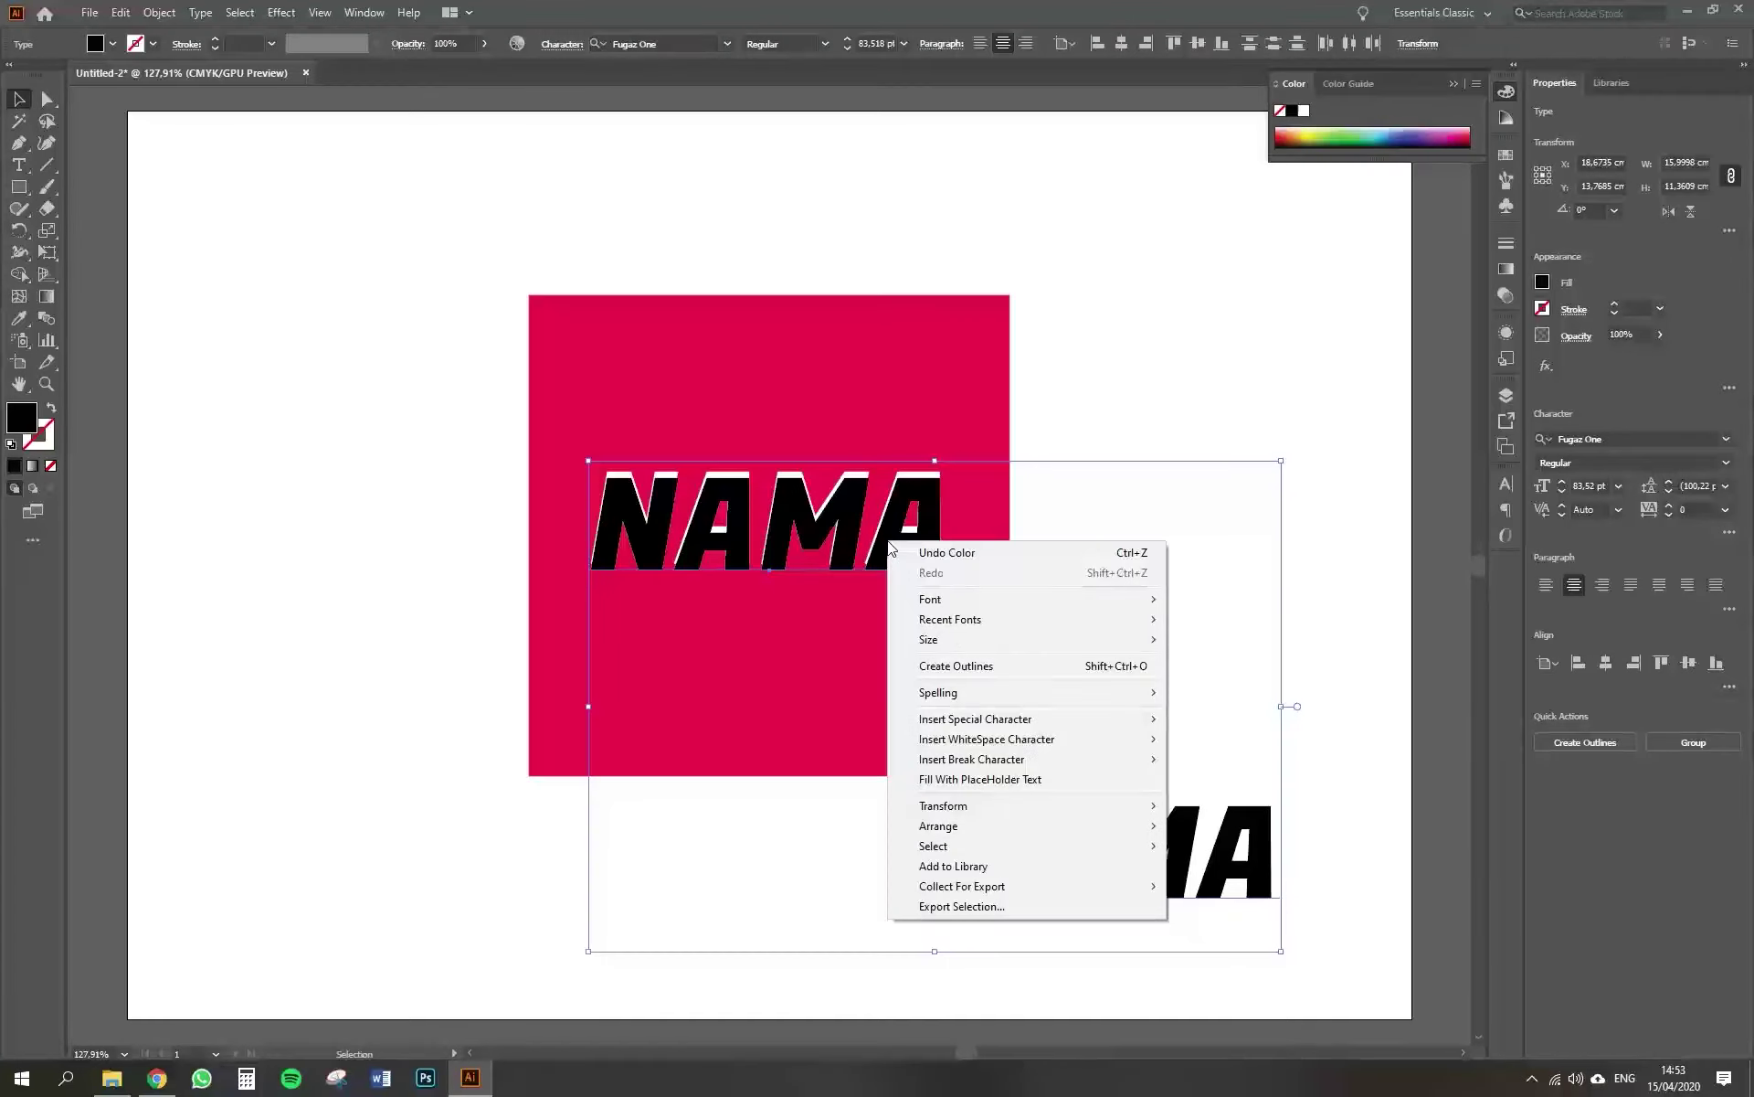
click(974, 669)
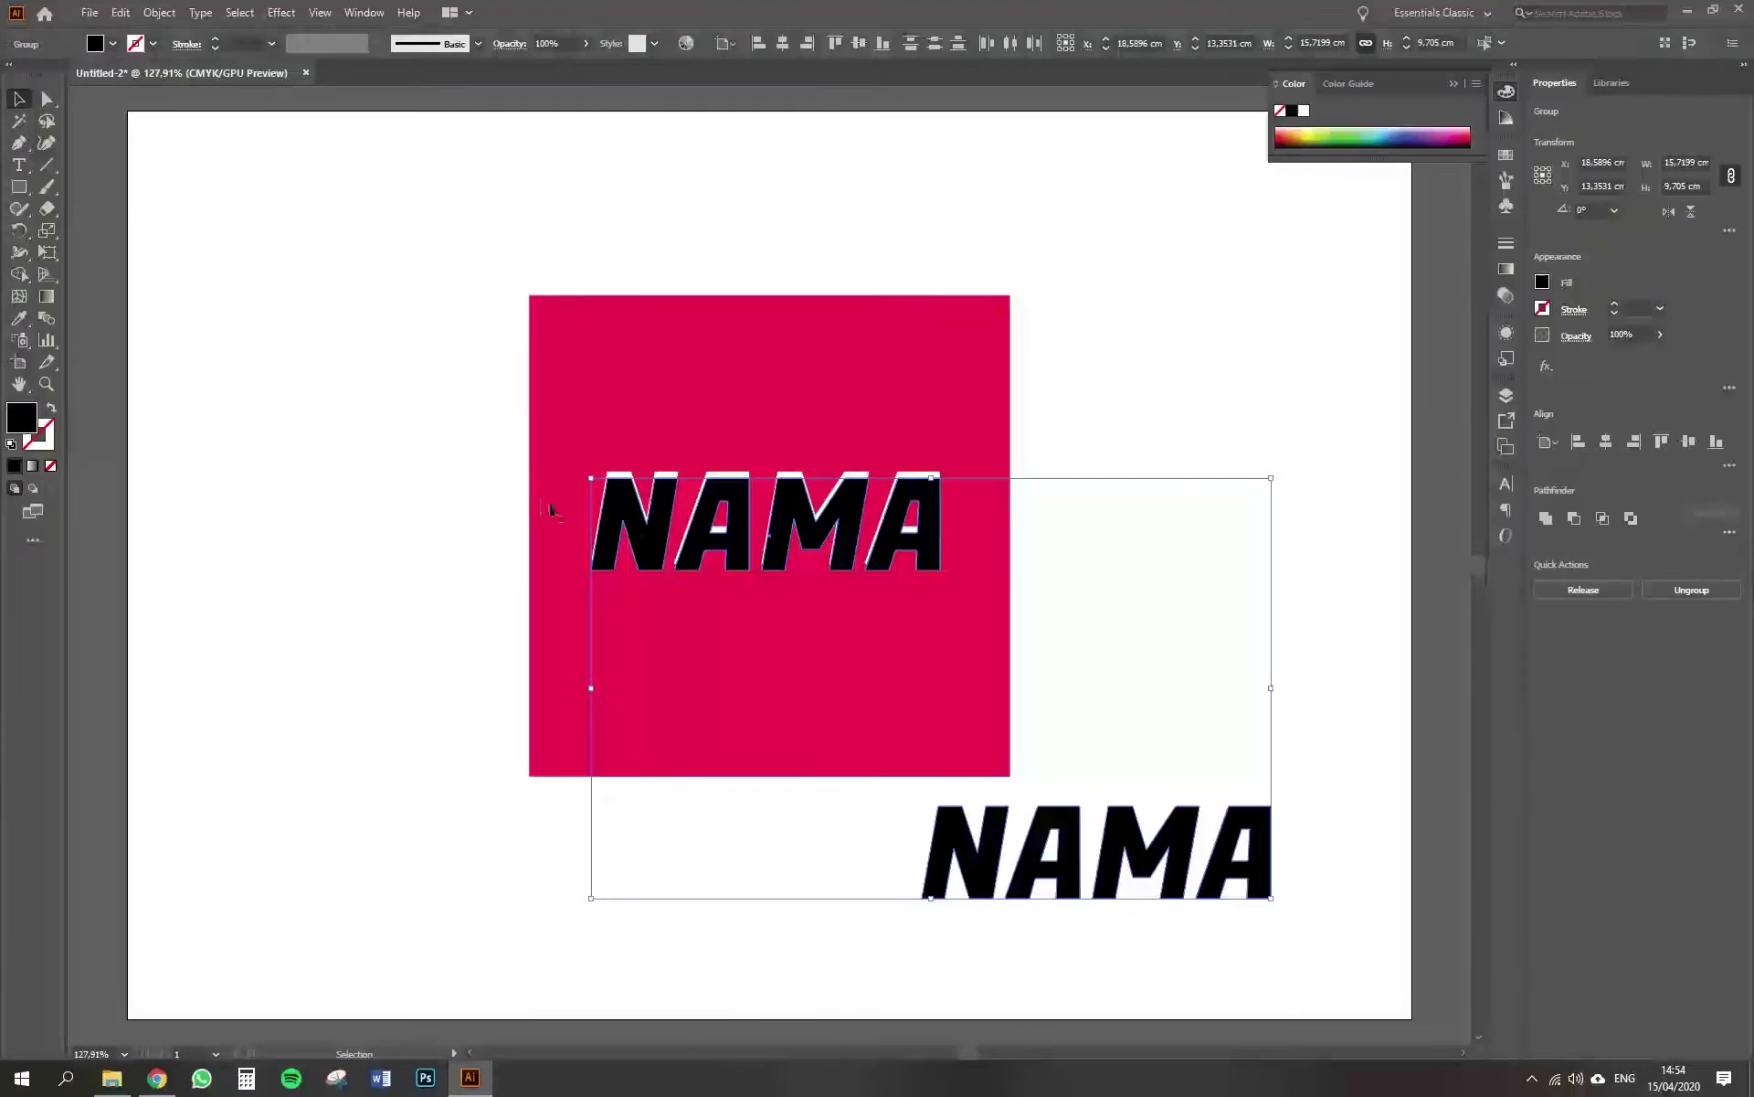
Move both outlined black NAMA words up about 0.15 cm and select the two groups together.
drag(653, 548, 652, 543)
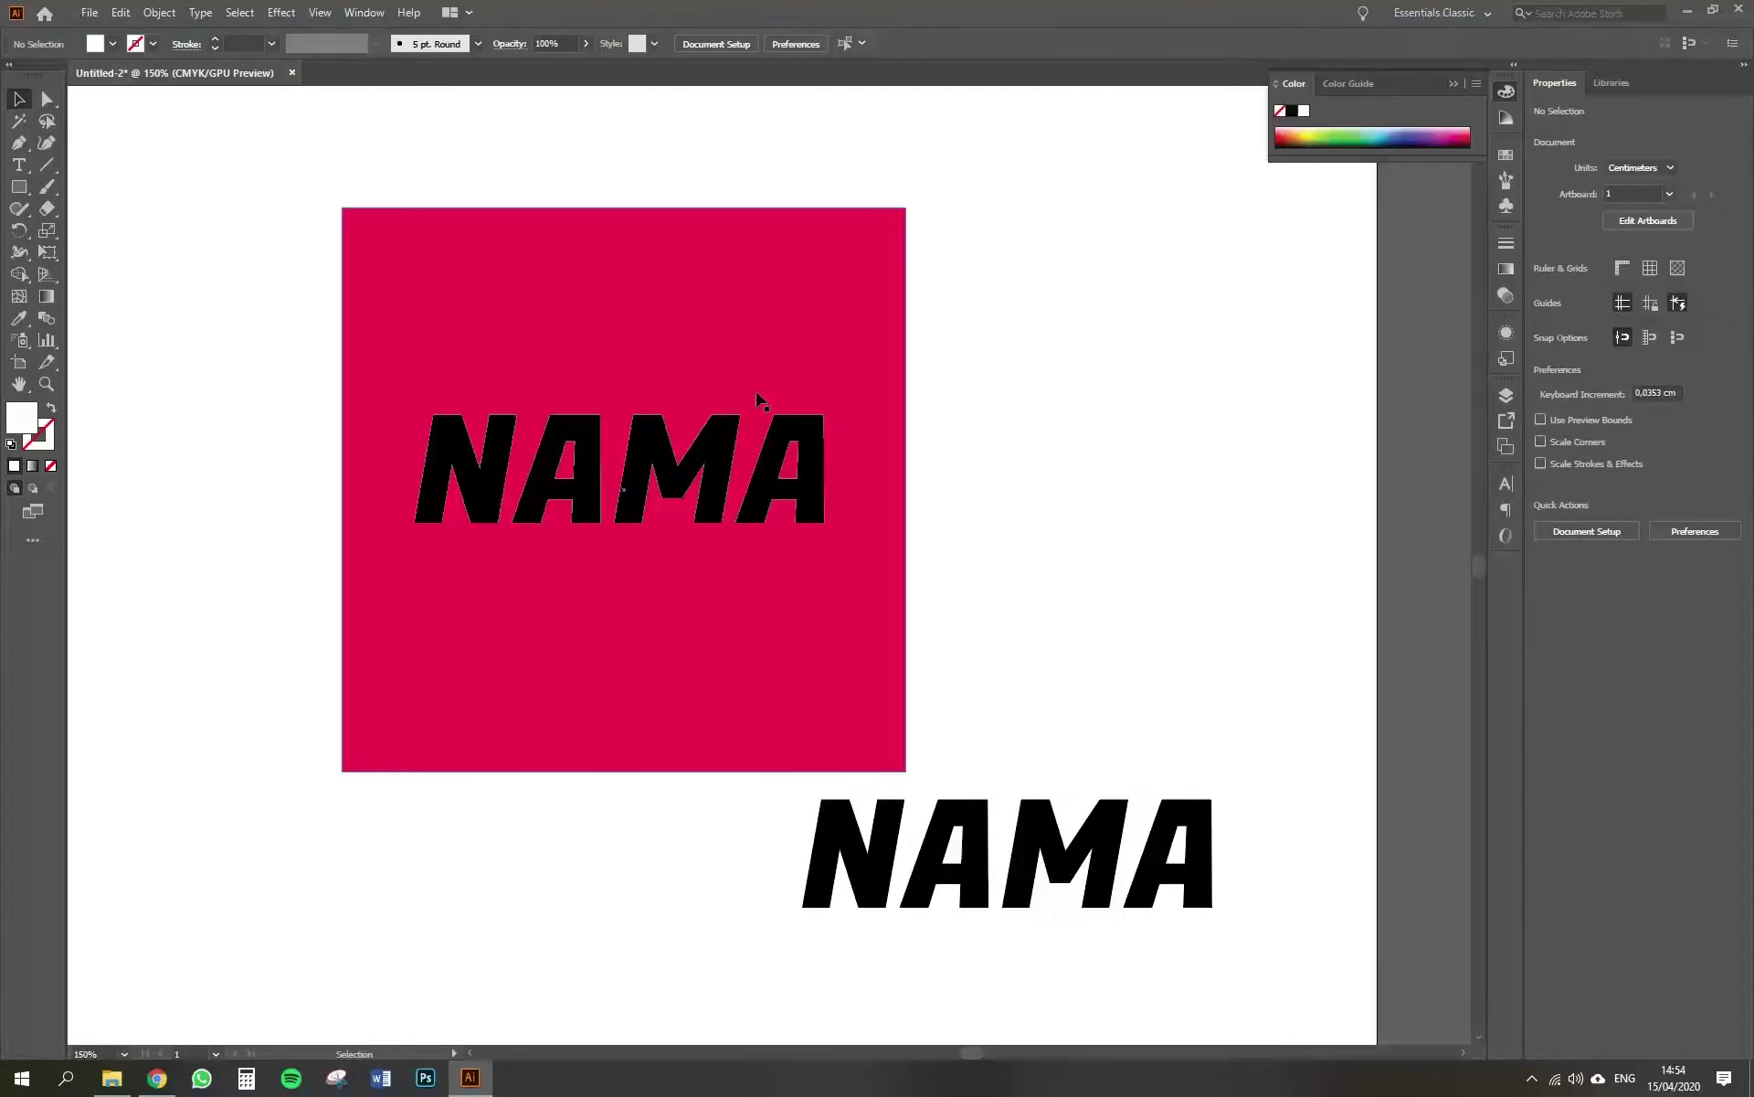
click(724, 449)
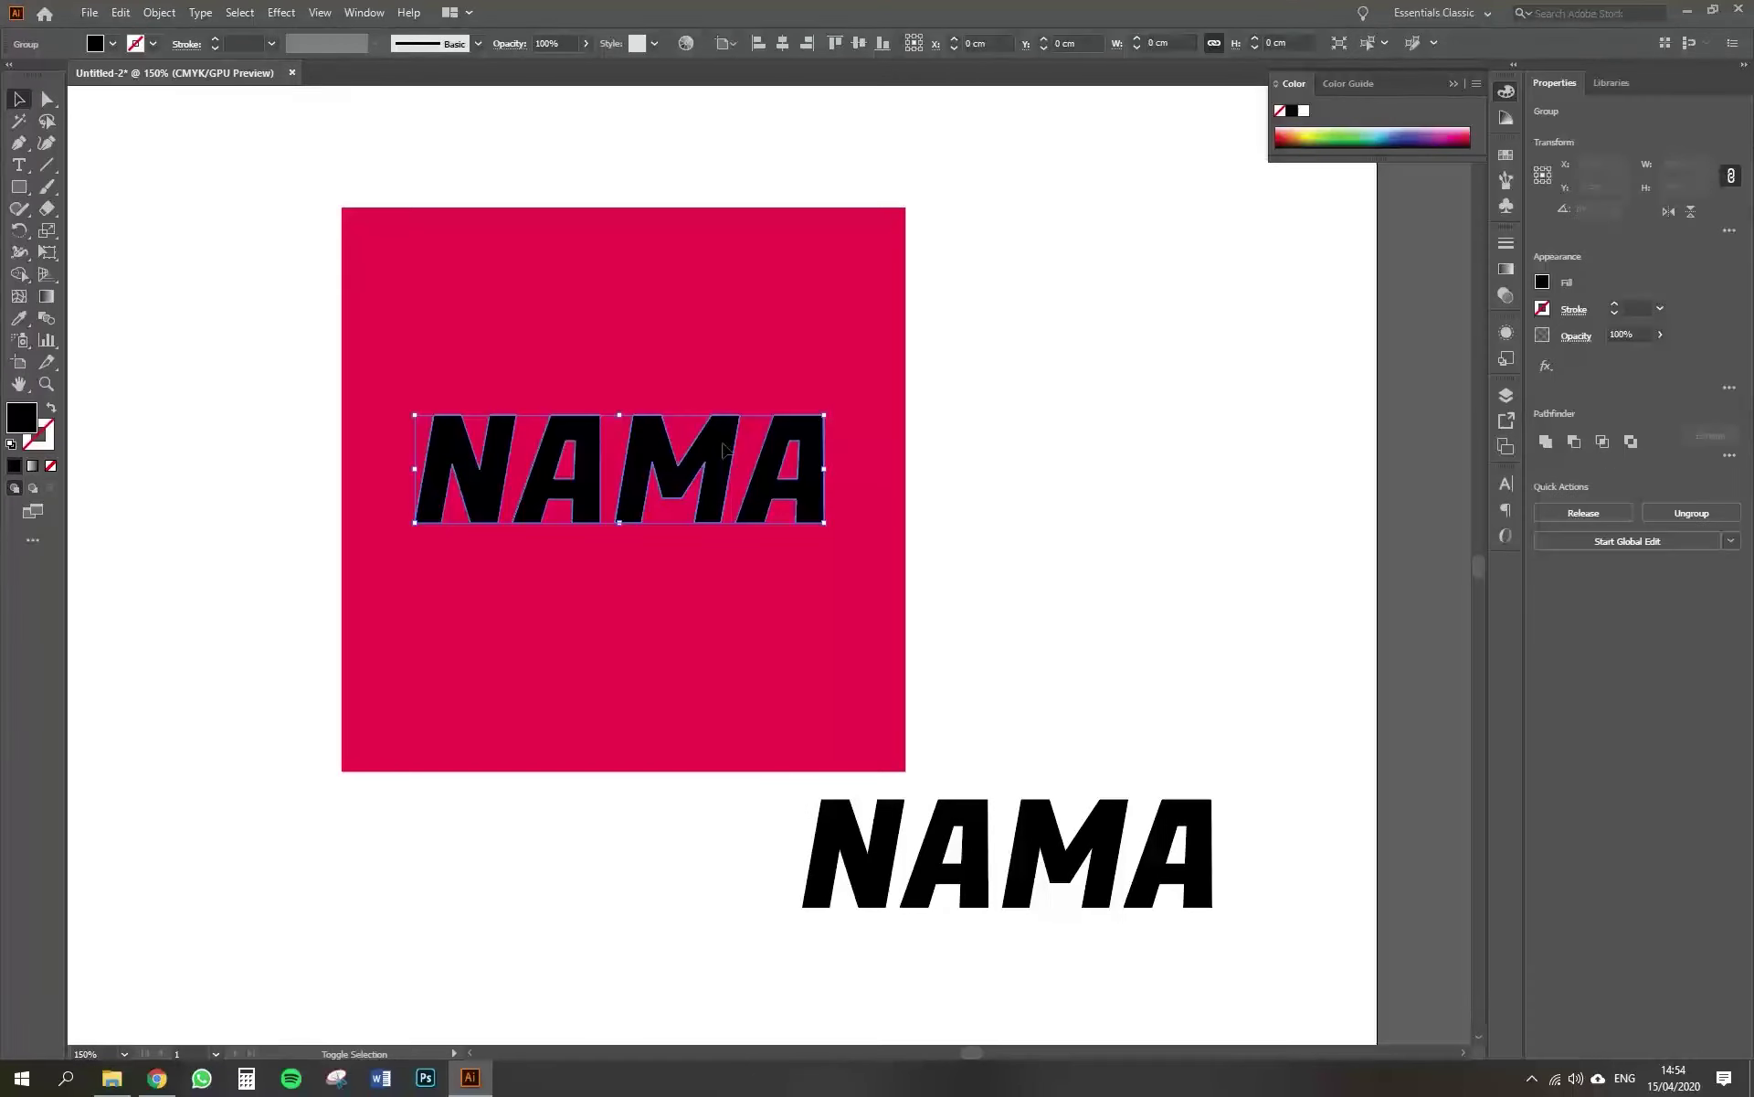
shift+click(1055, 827)
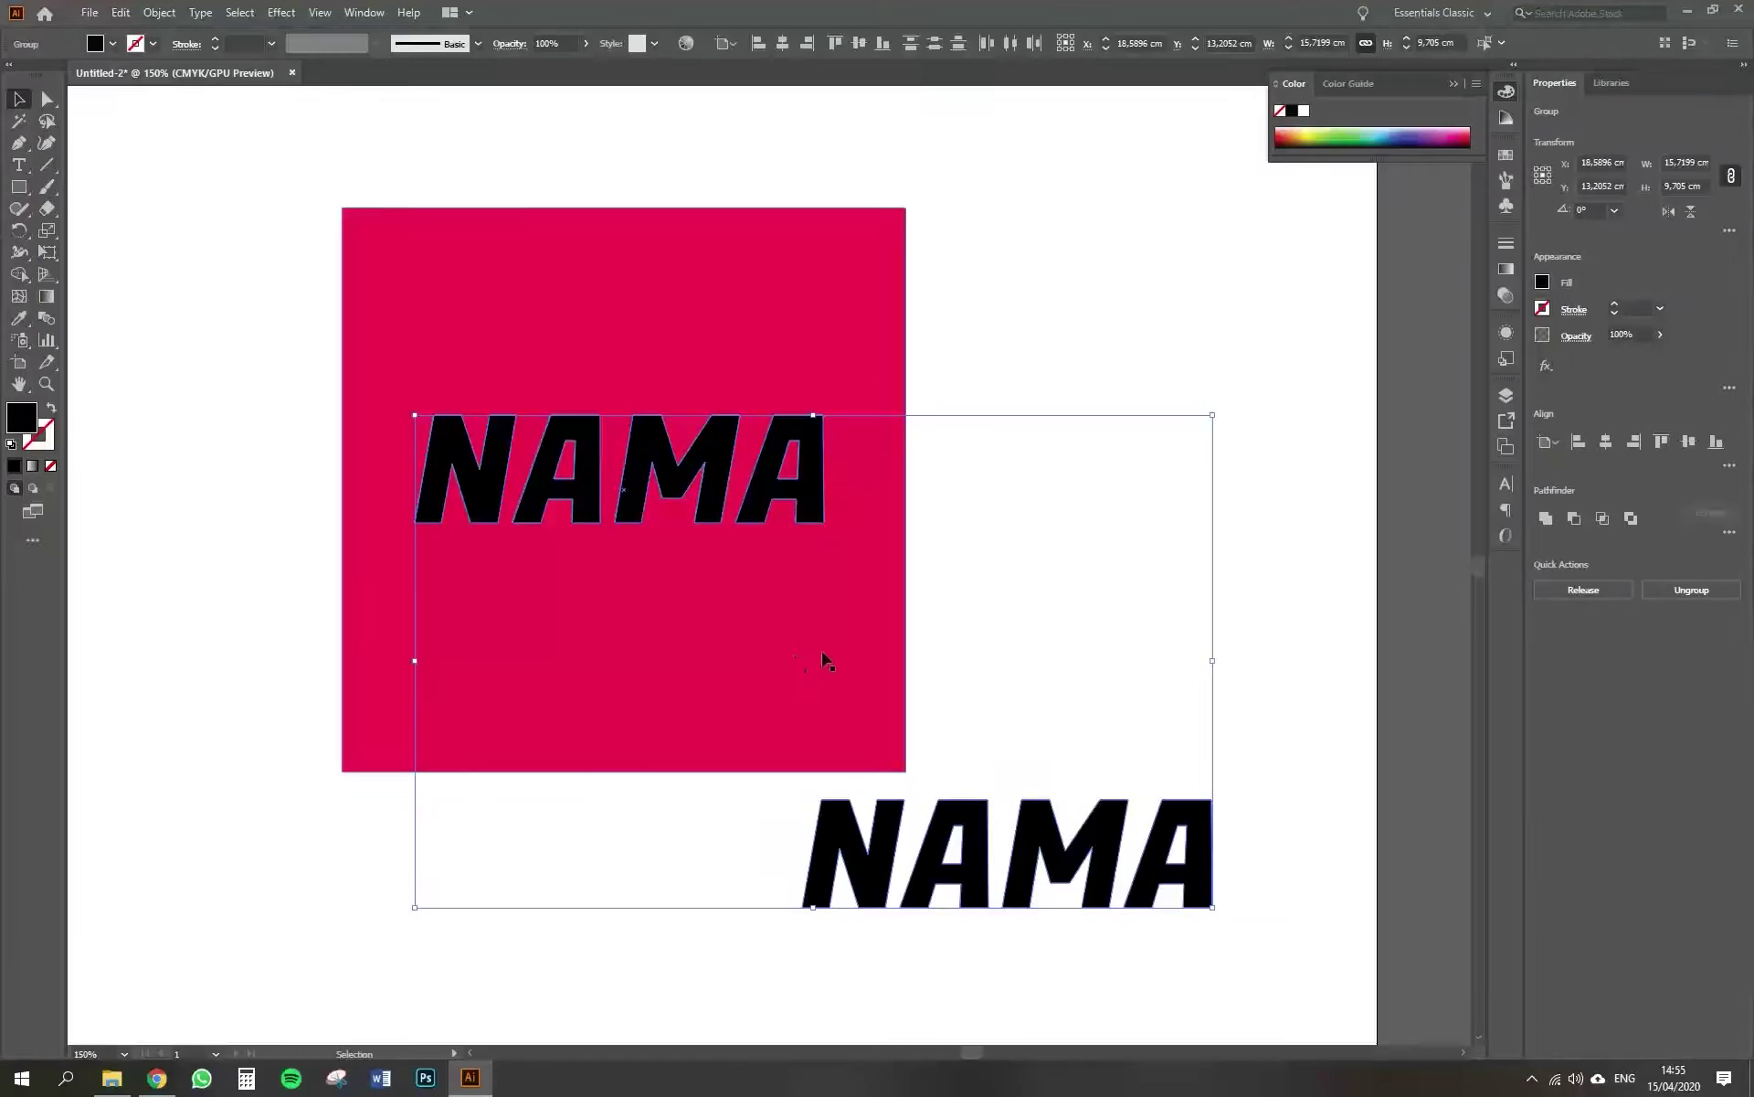
Configure the blend options to Specified Steps spacing with 500 steps and the orientation aligned to the path.
click(160, 13)
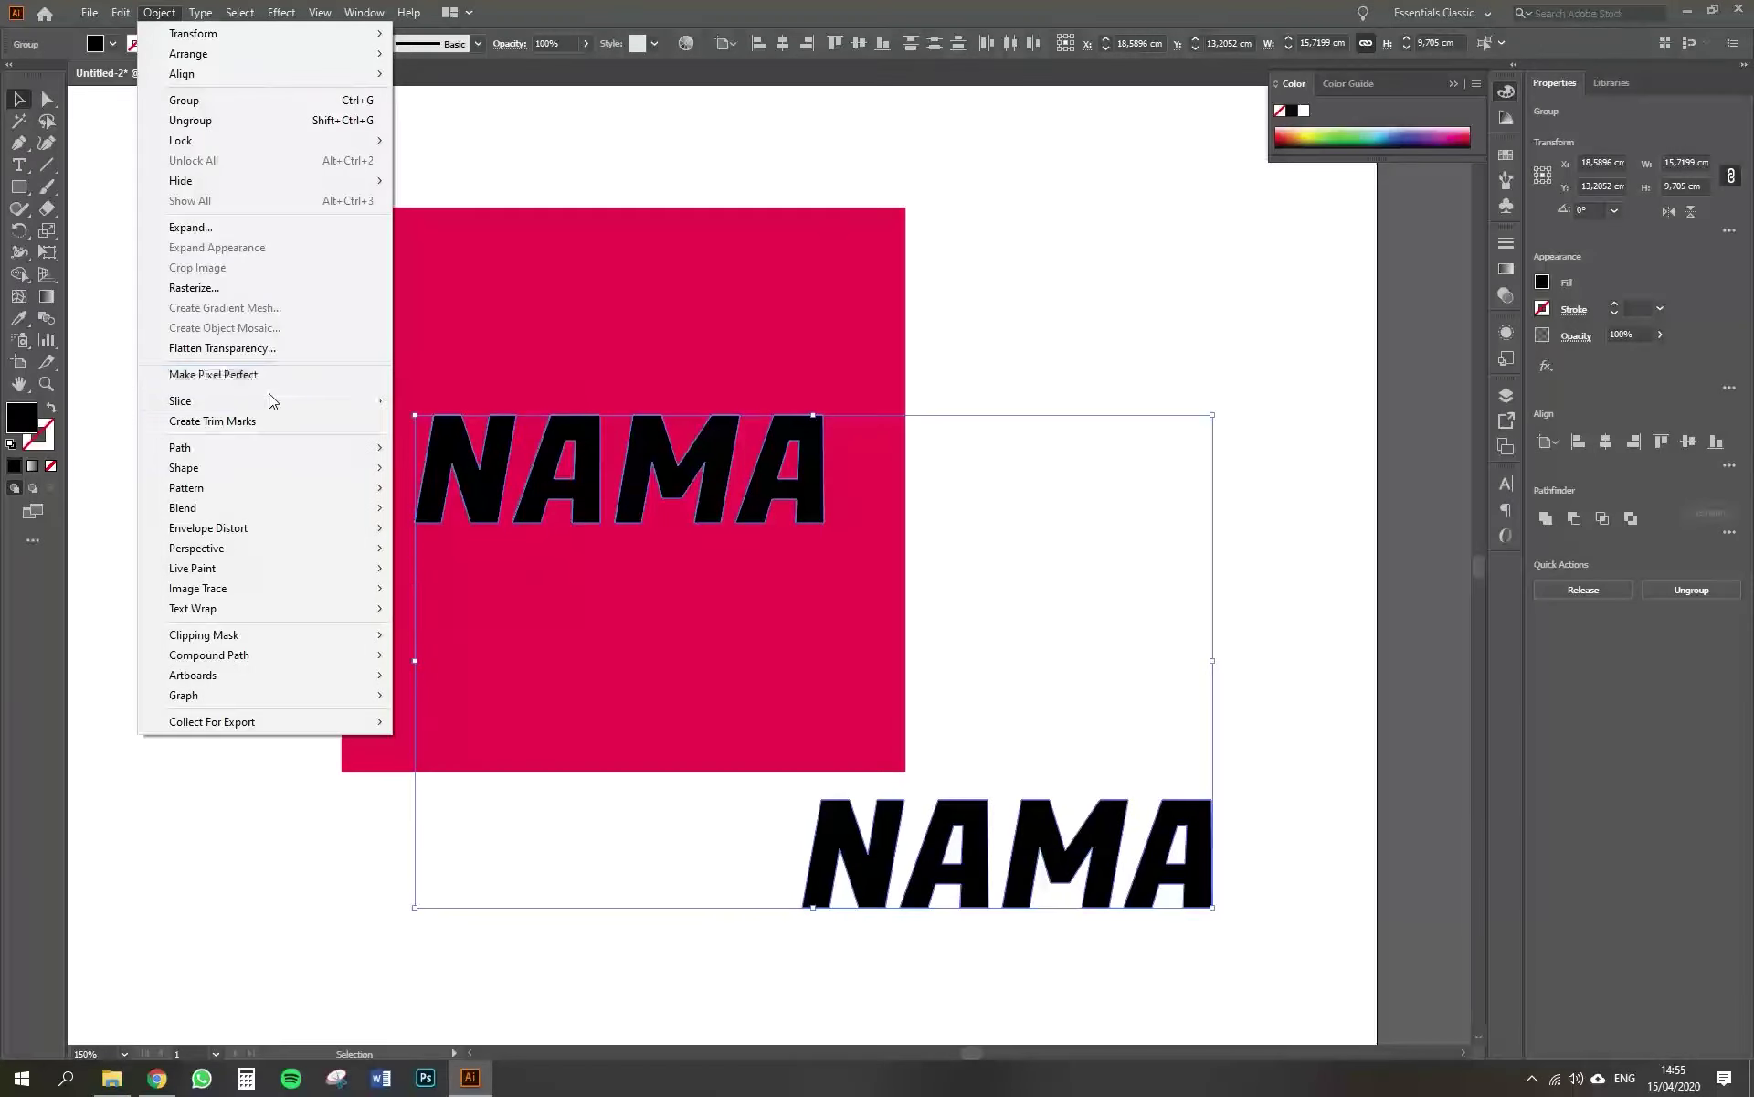
mouse_move(285, 505)
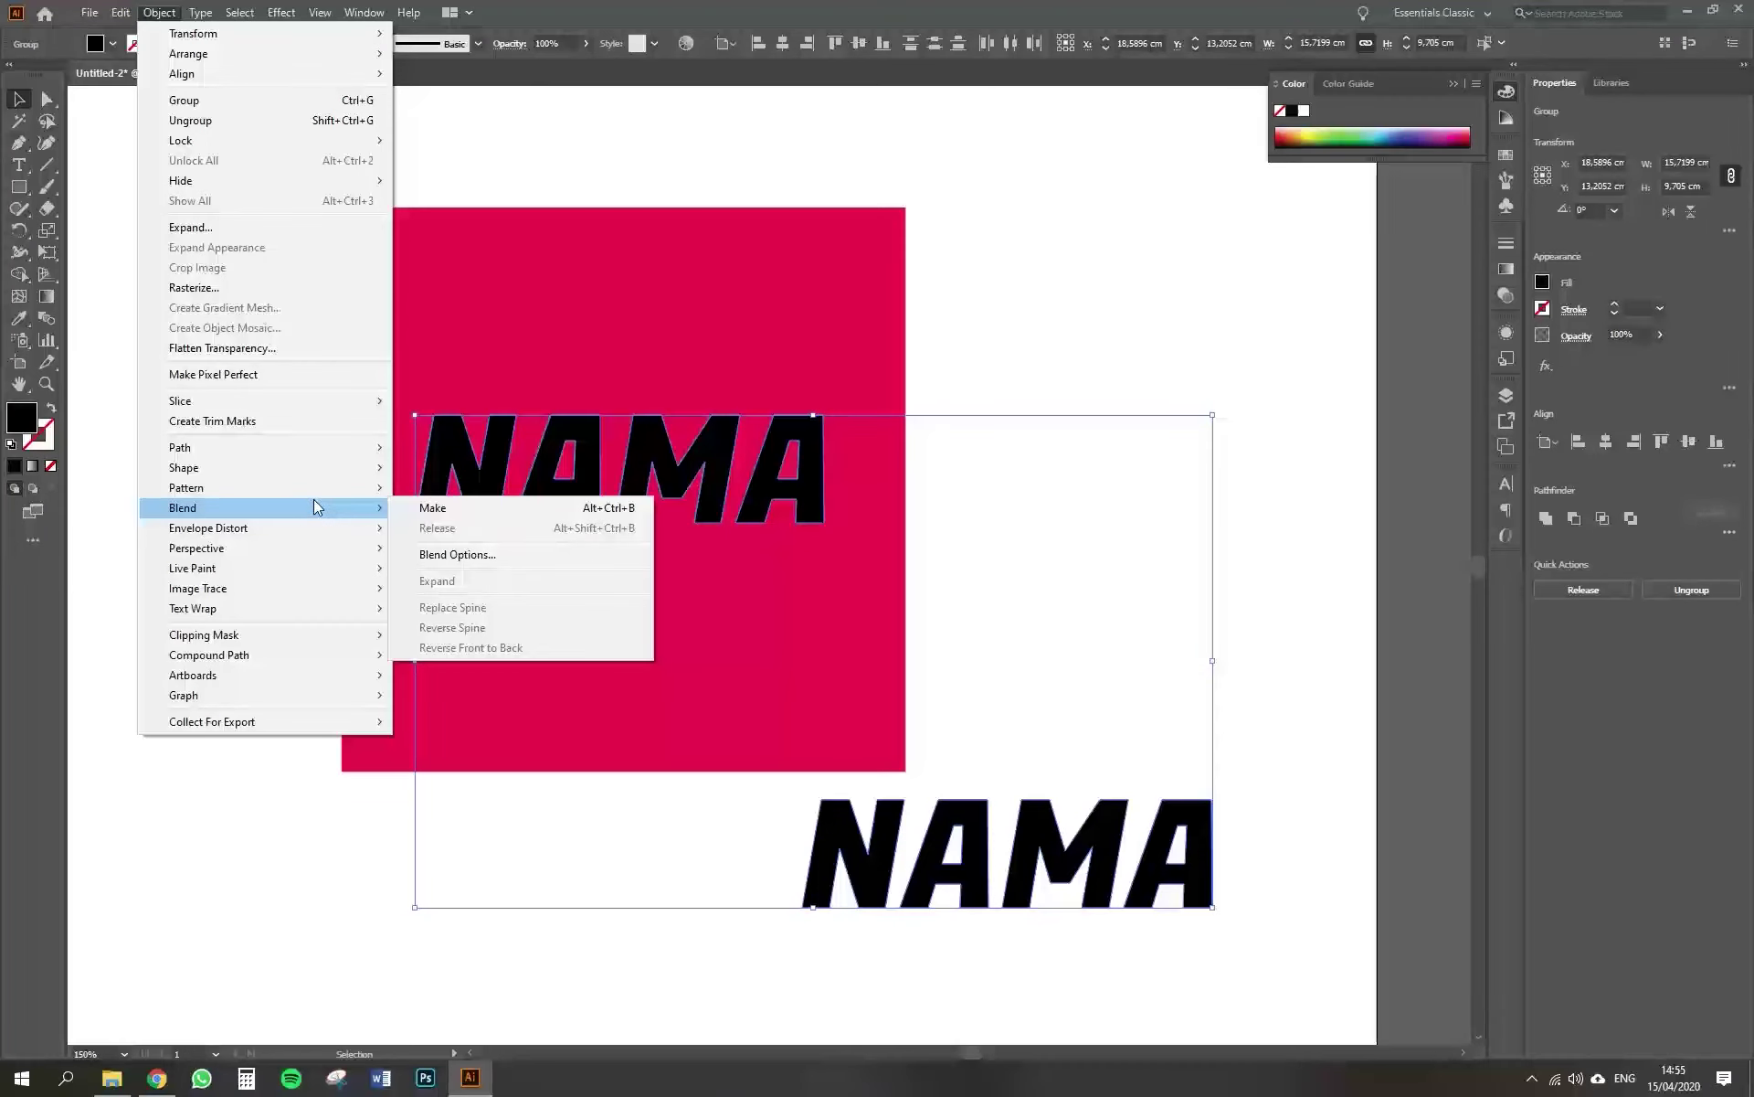
click(480, 555)
click(1138, 471)
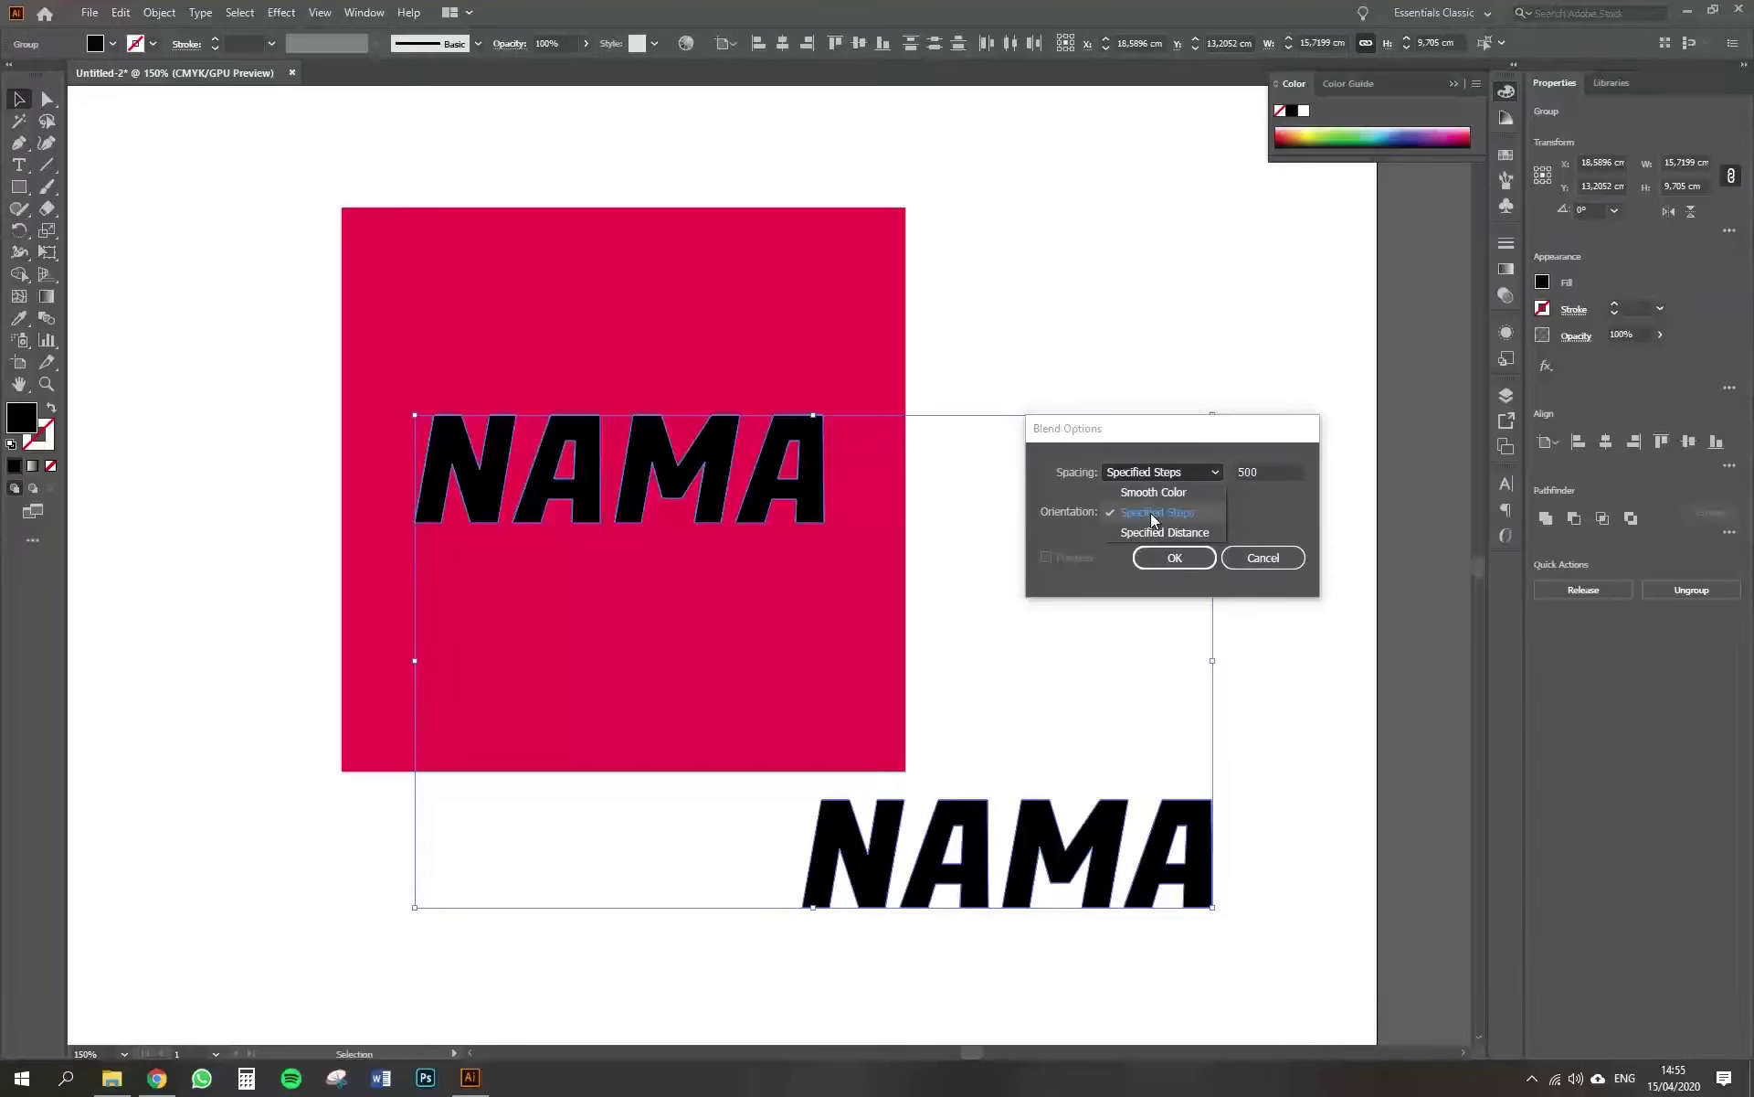
click(1214, 510)
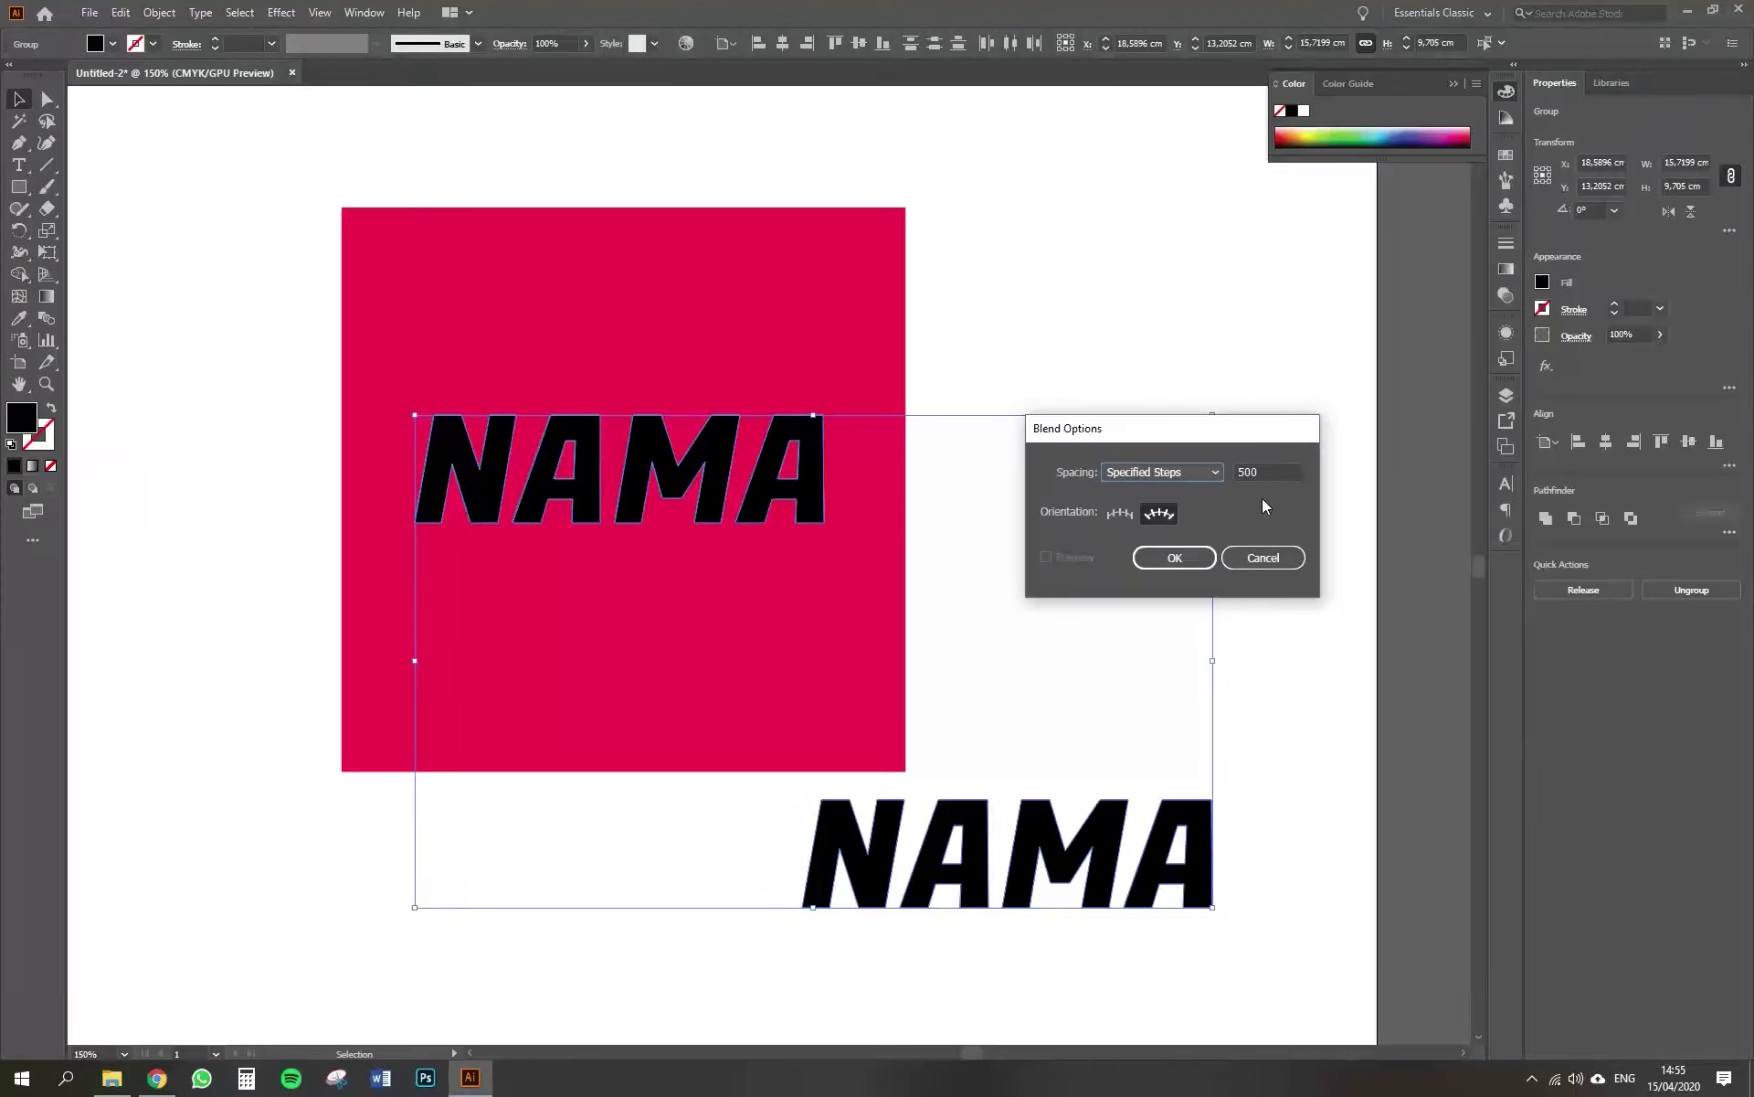
click(1271, 471)
double_click(1277, 471)
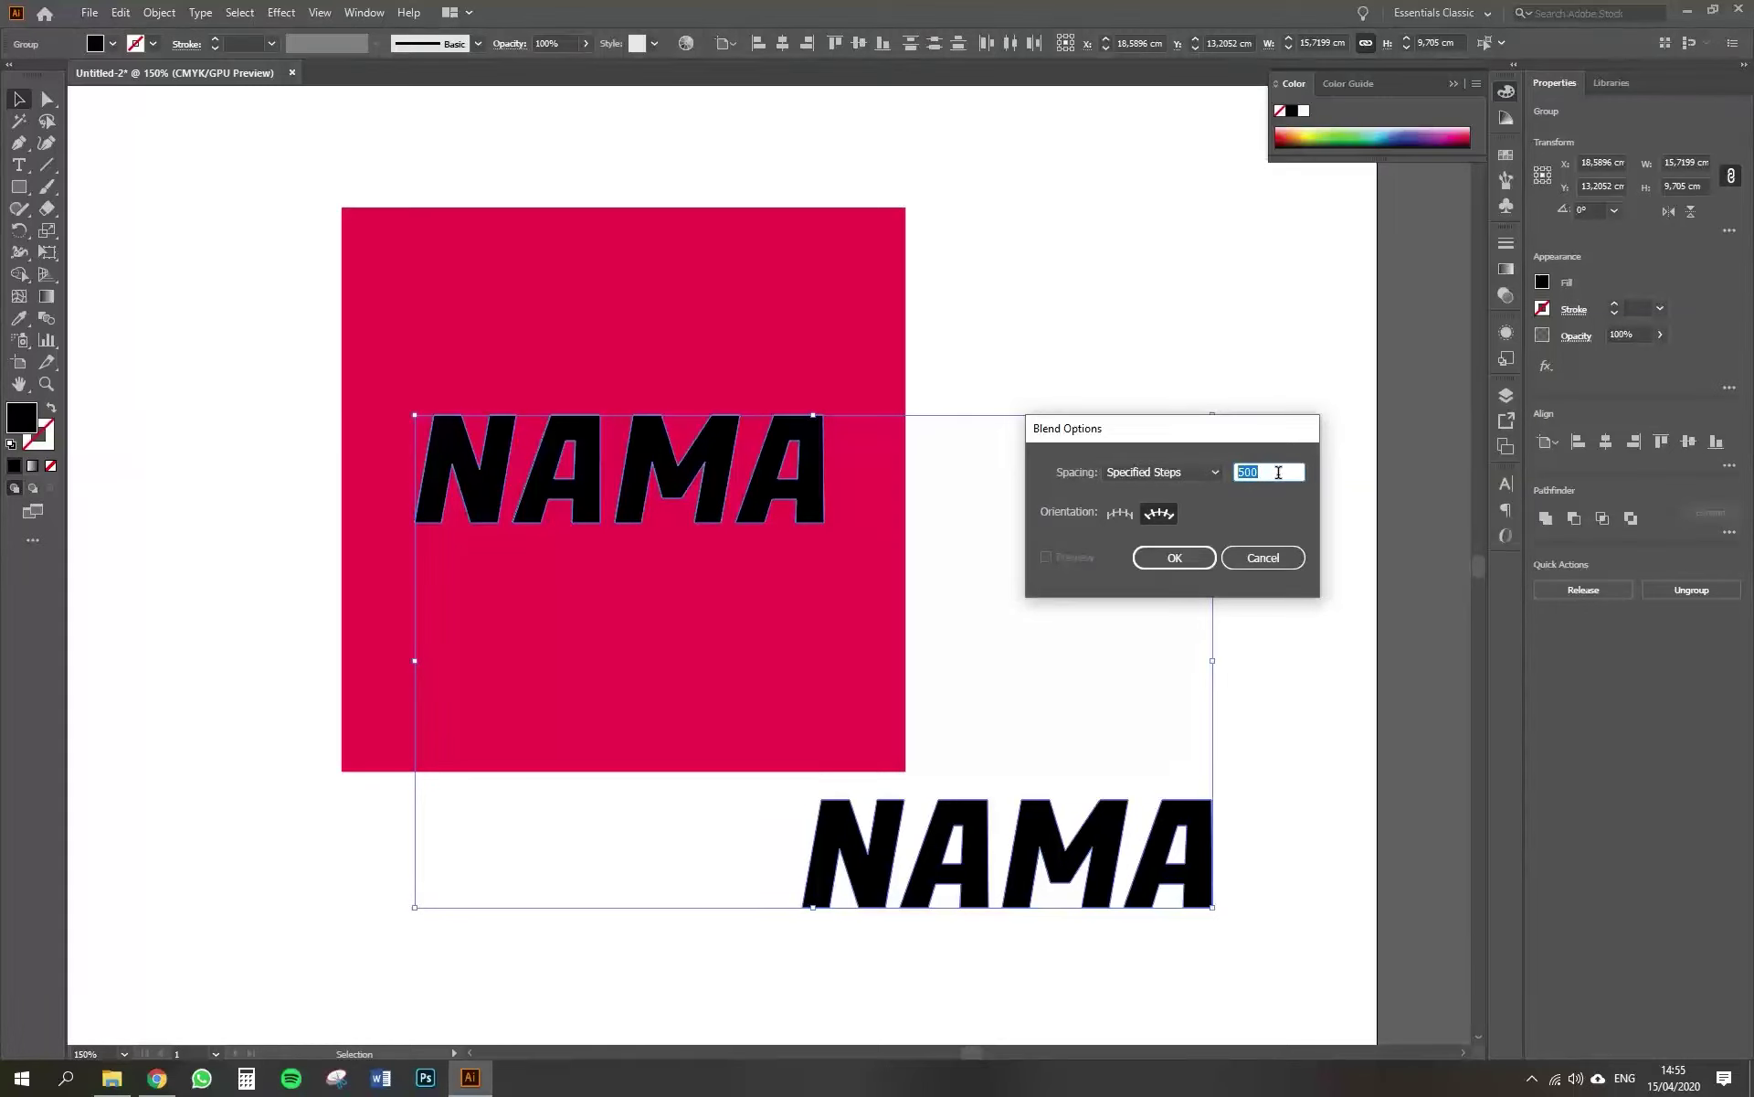
click(1278, 472)
drag(1279, 472, 1179, 478)
click(1284, 469)
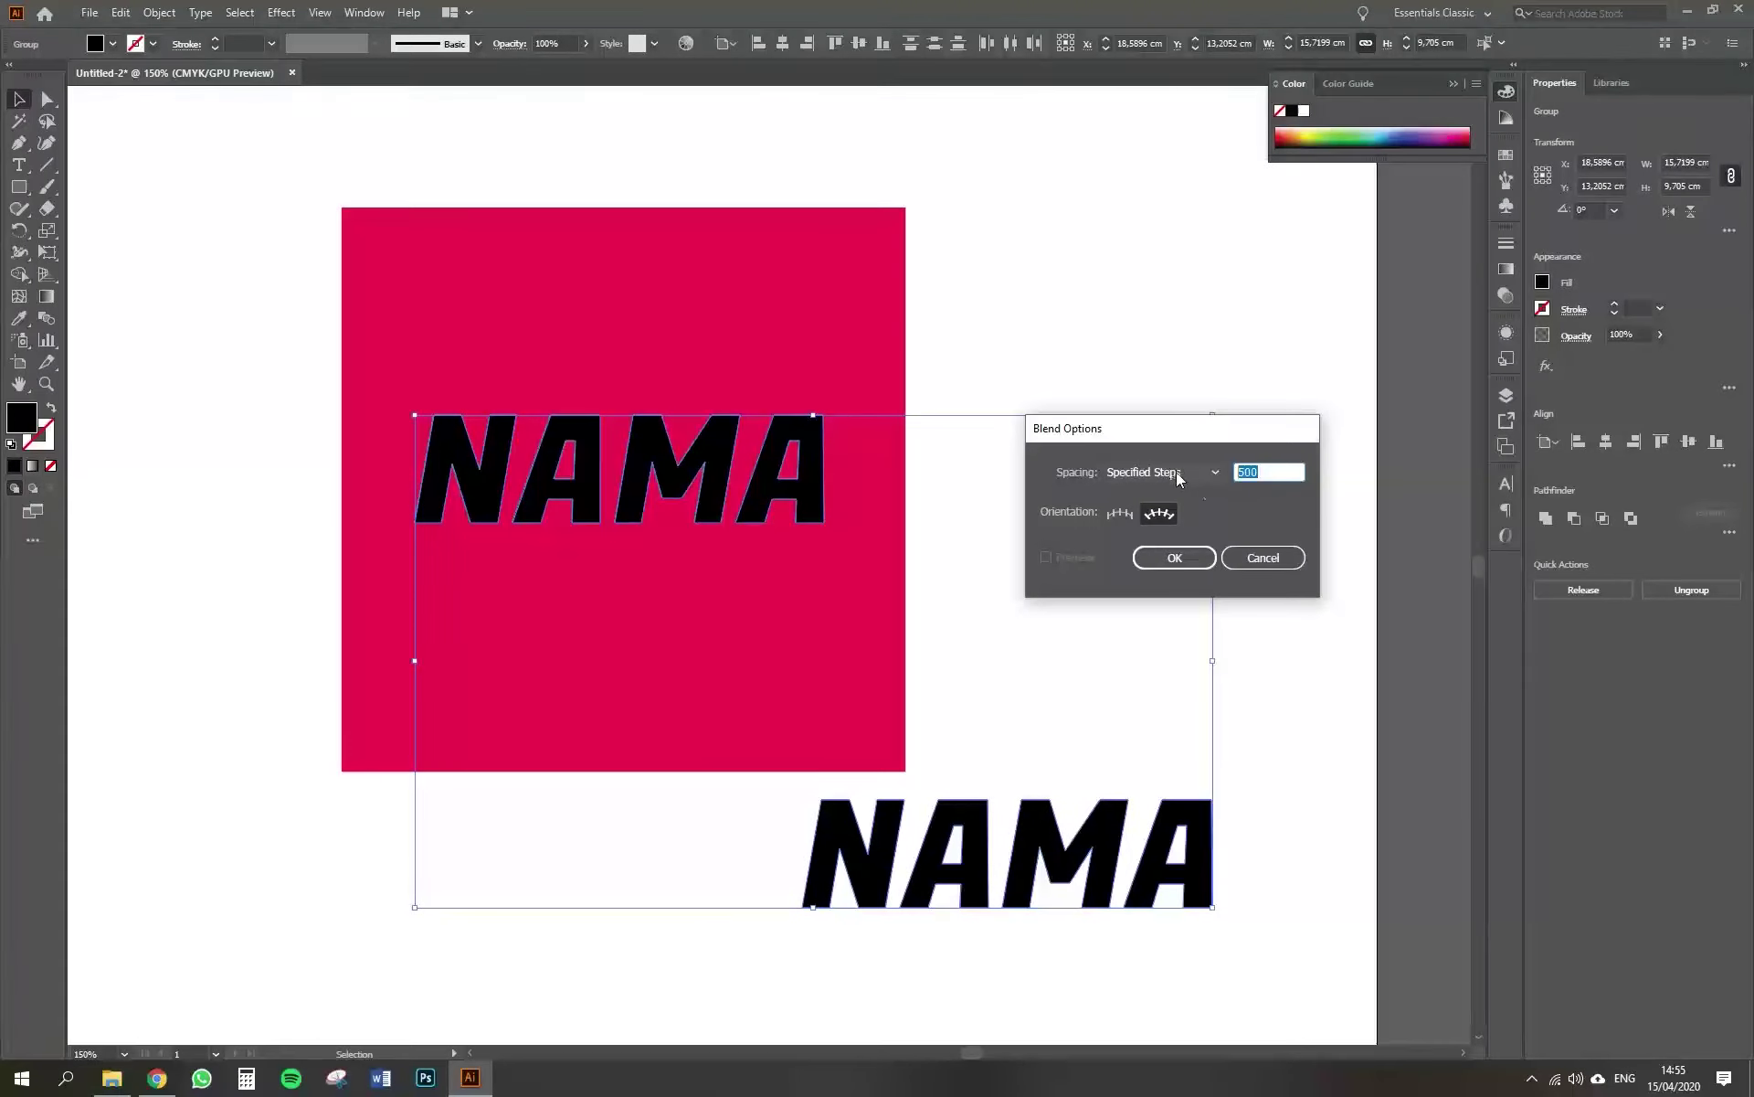
click(1157, 514)
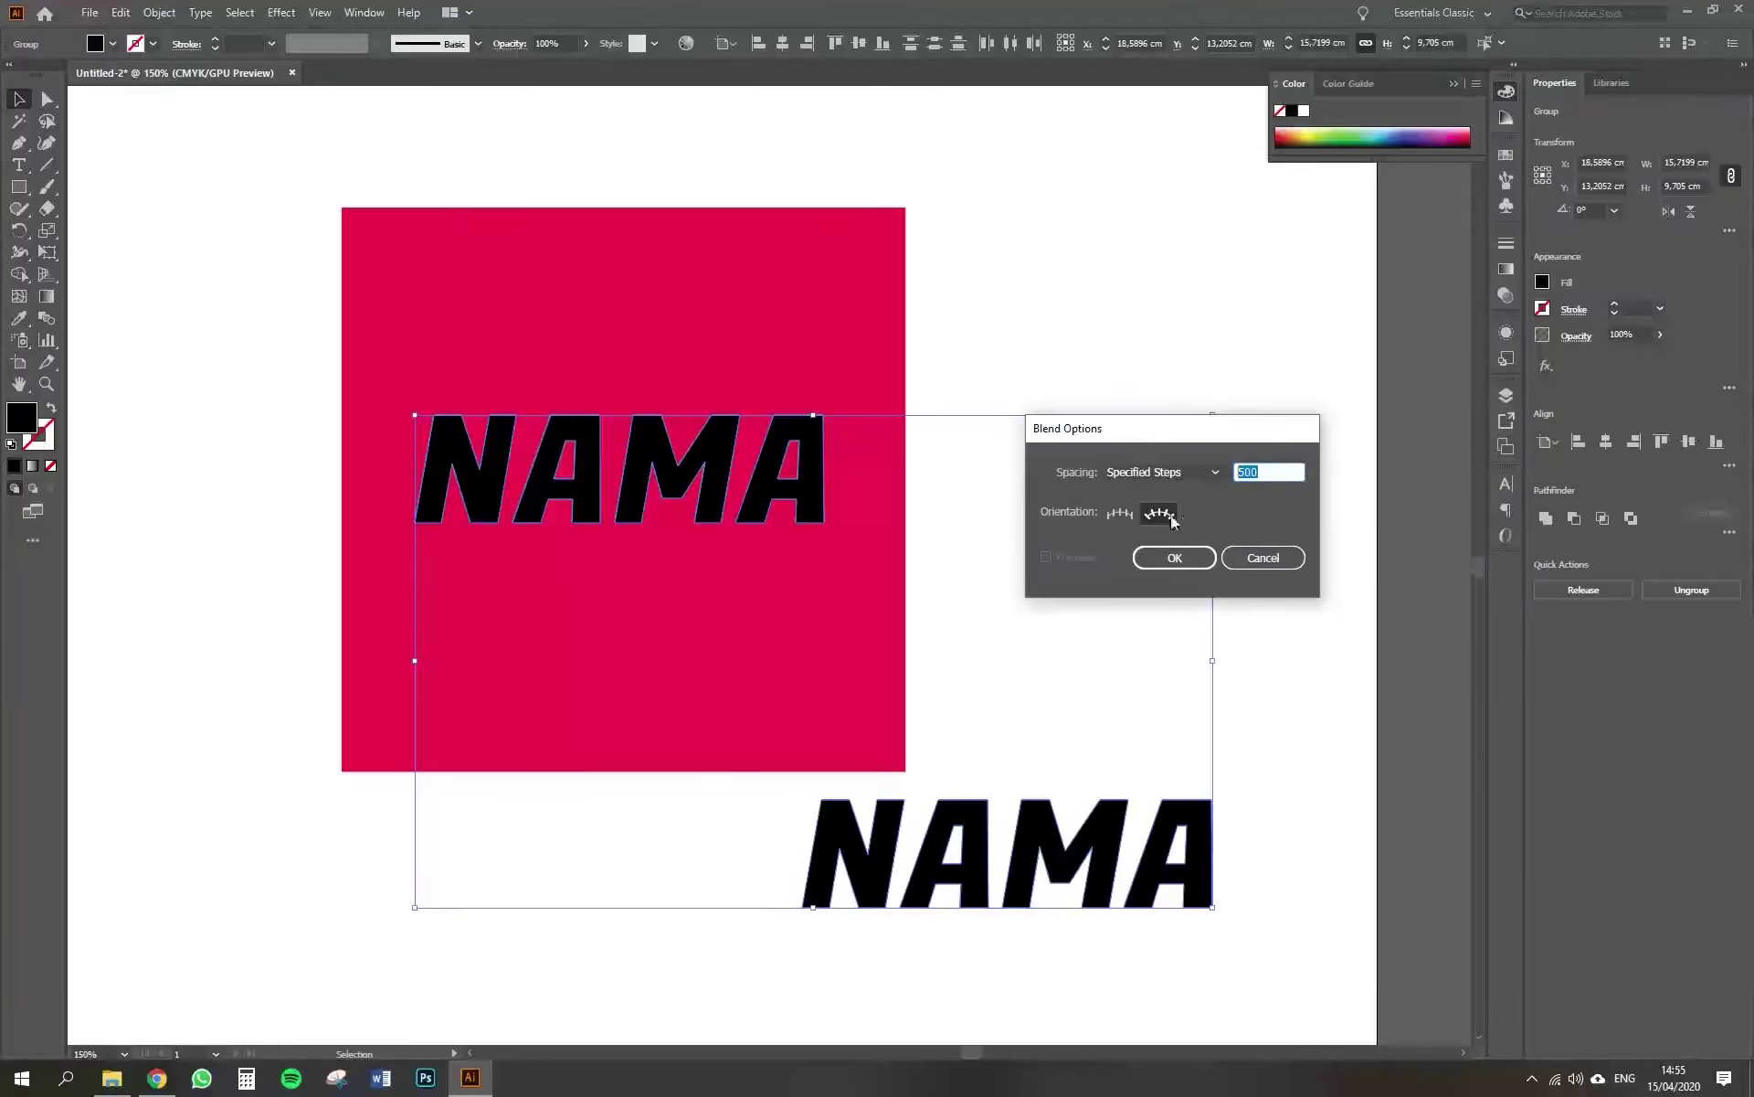
click(1175, 558)
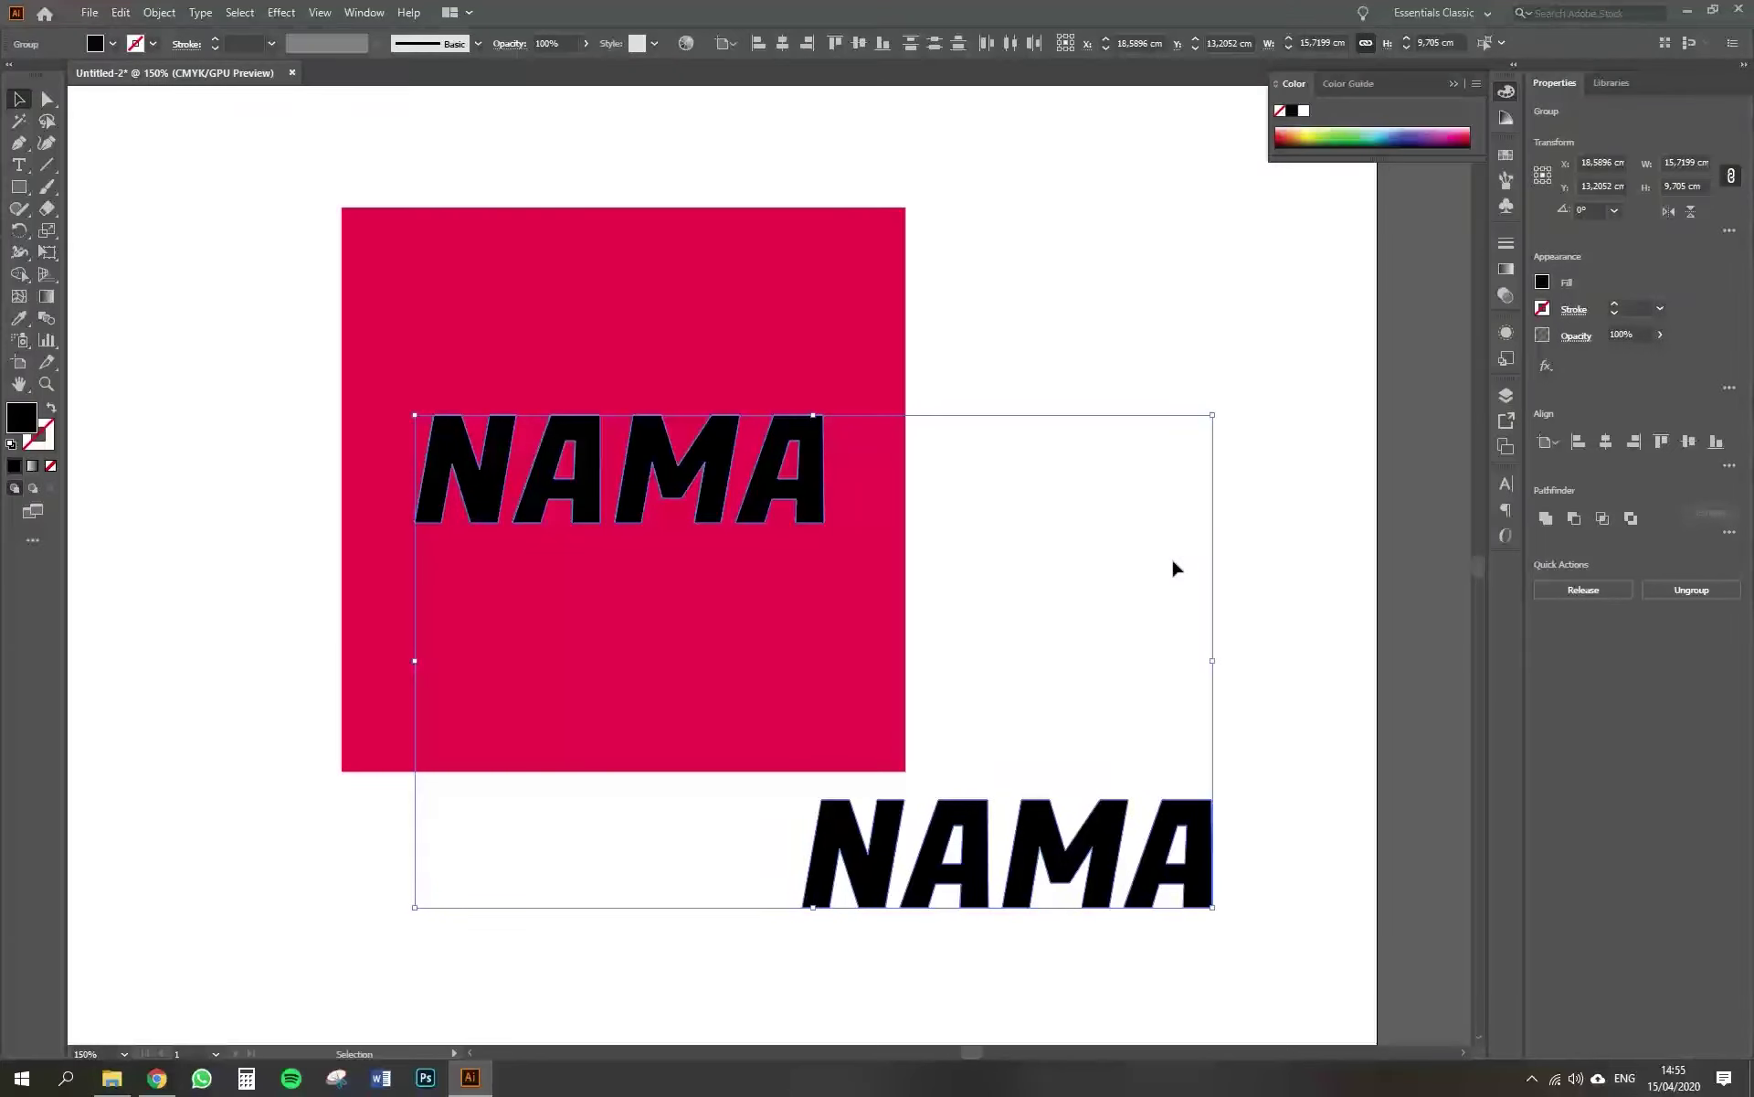
Make a blend between the two selected black NAMA groups.
click(109, 13)
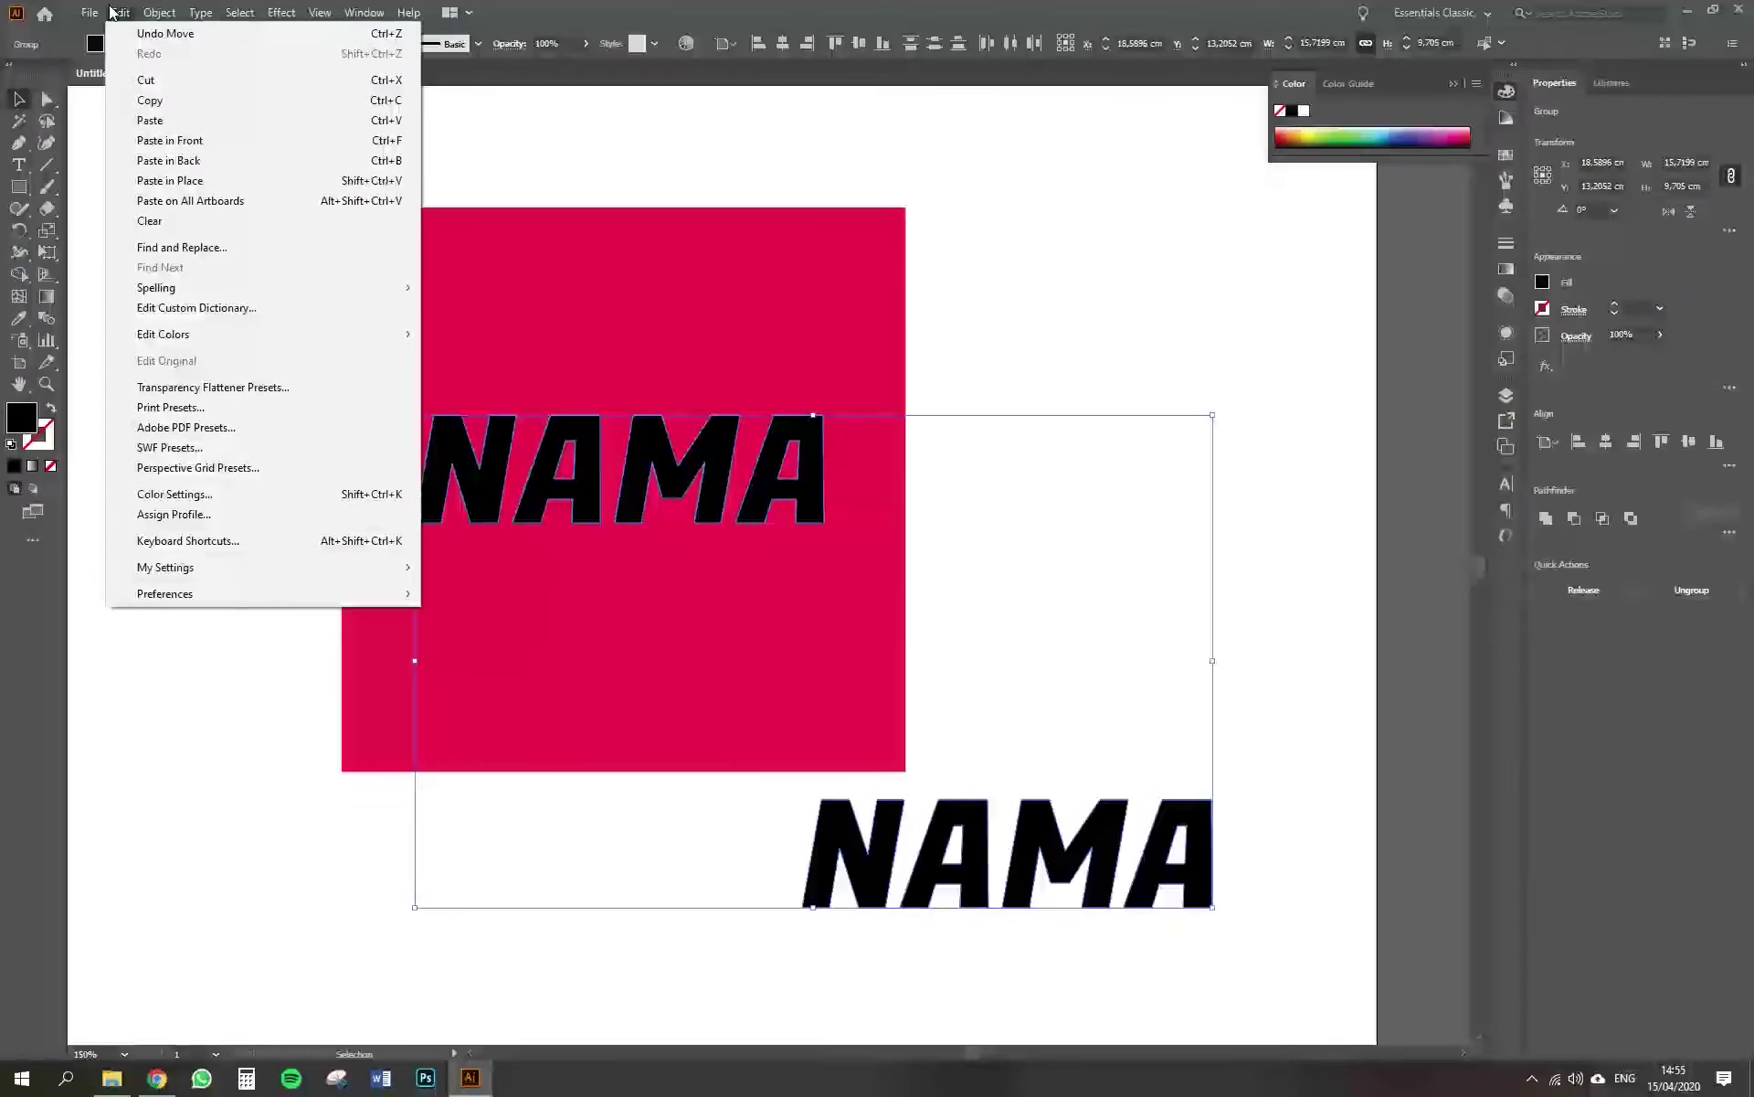
click(107, 13)
click(159, 12)
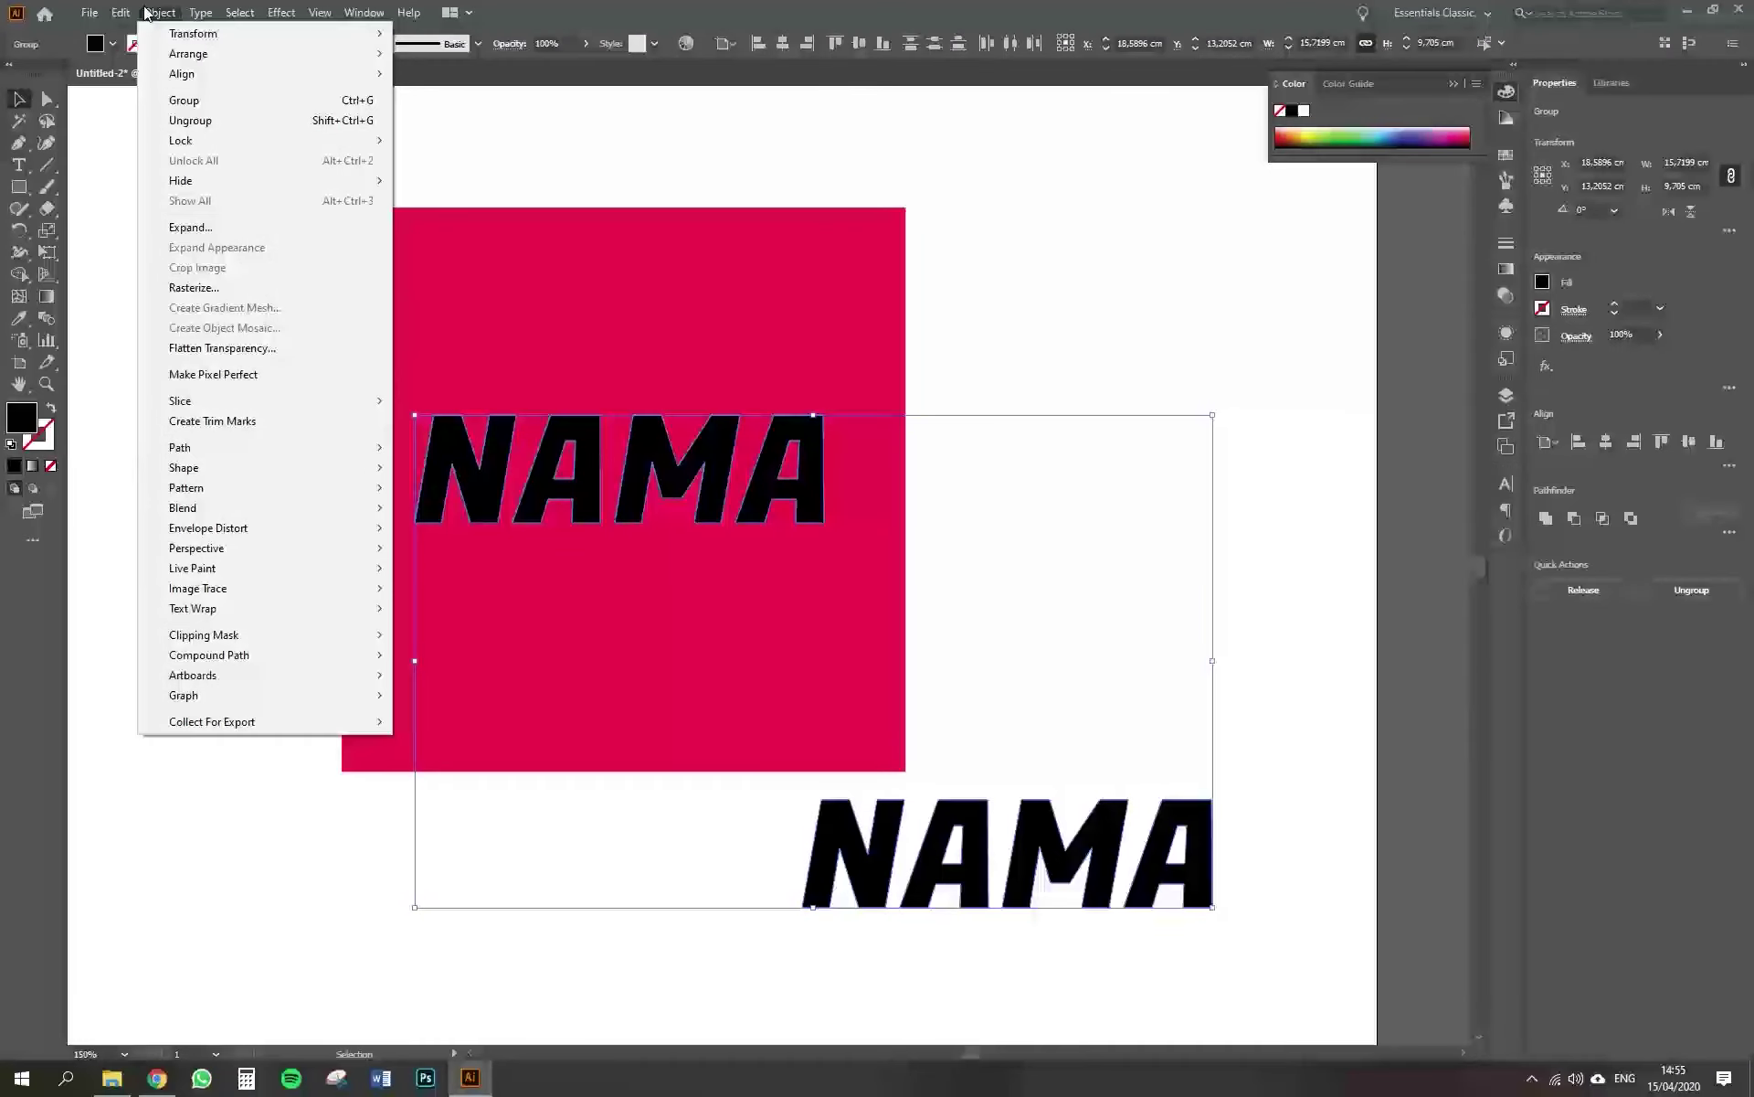
mouse_move(310, 507)
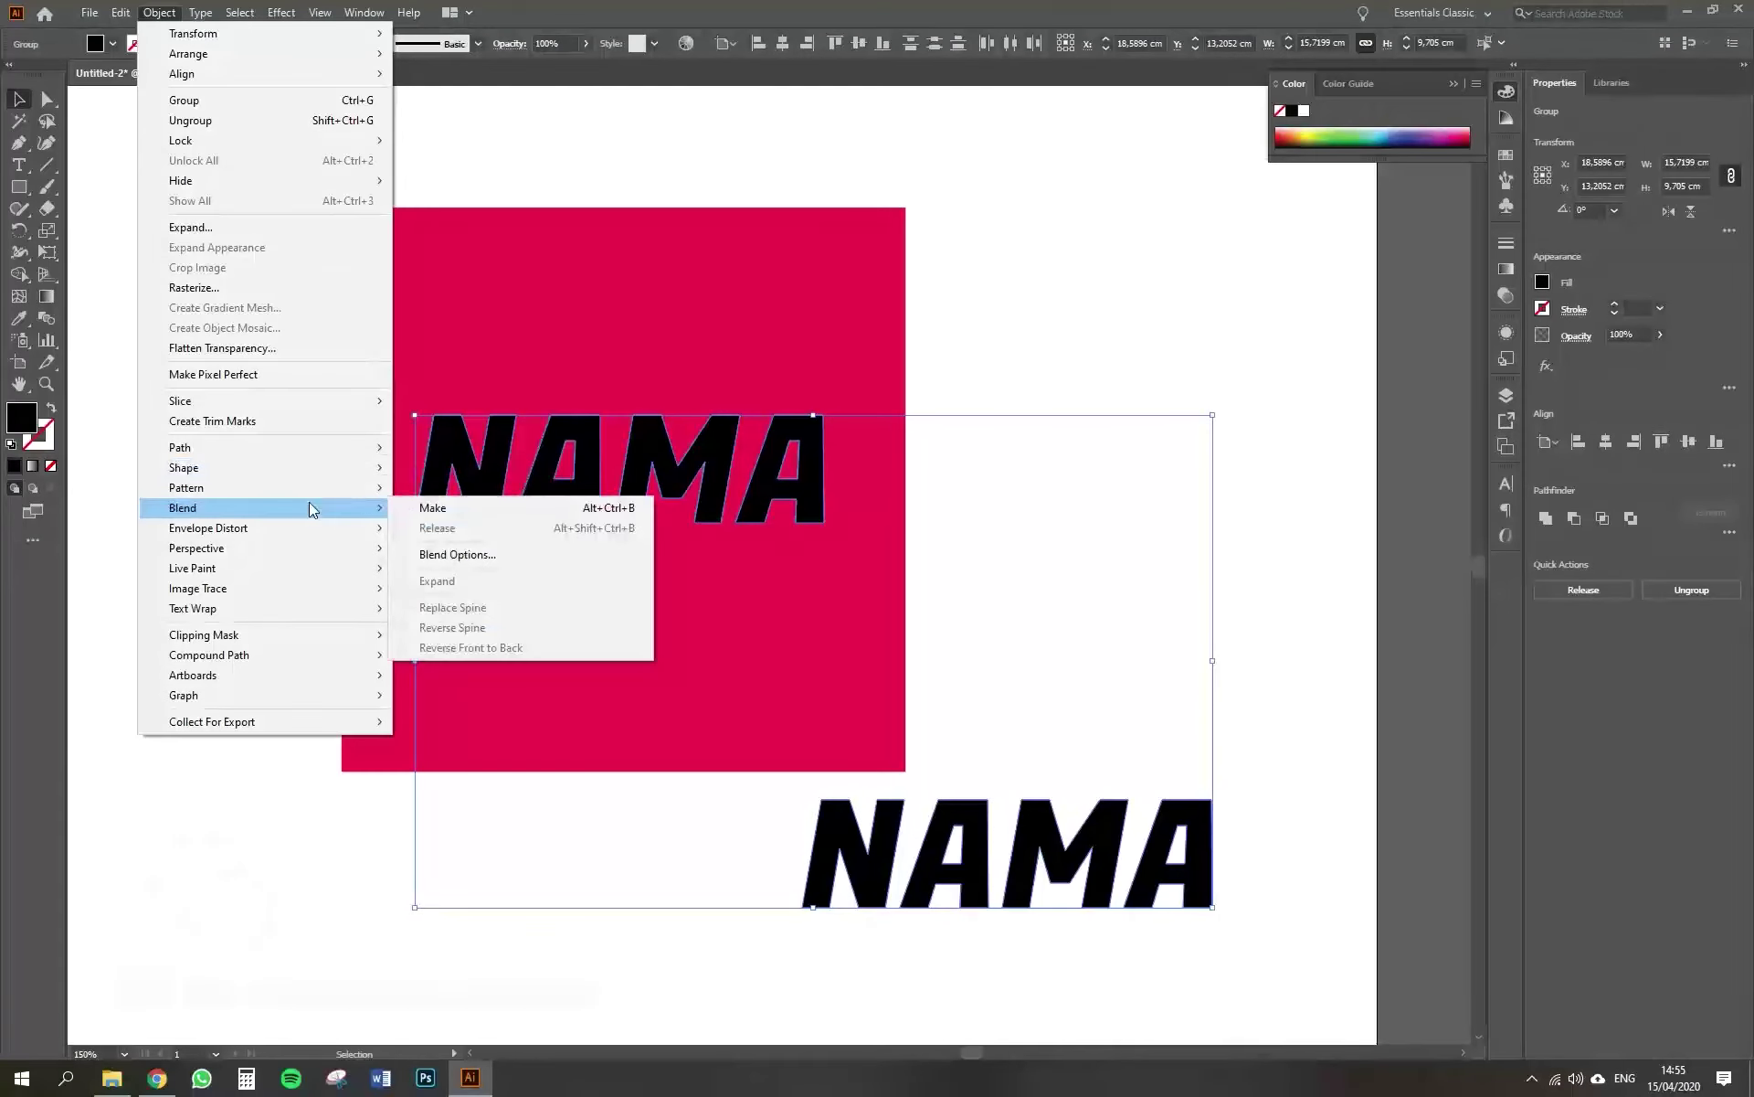
click(492, 511)
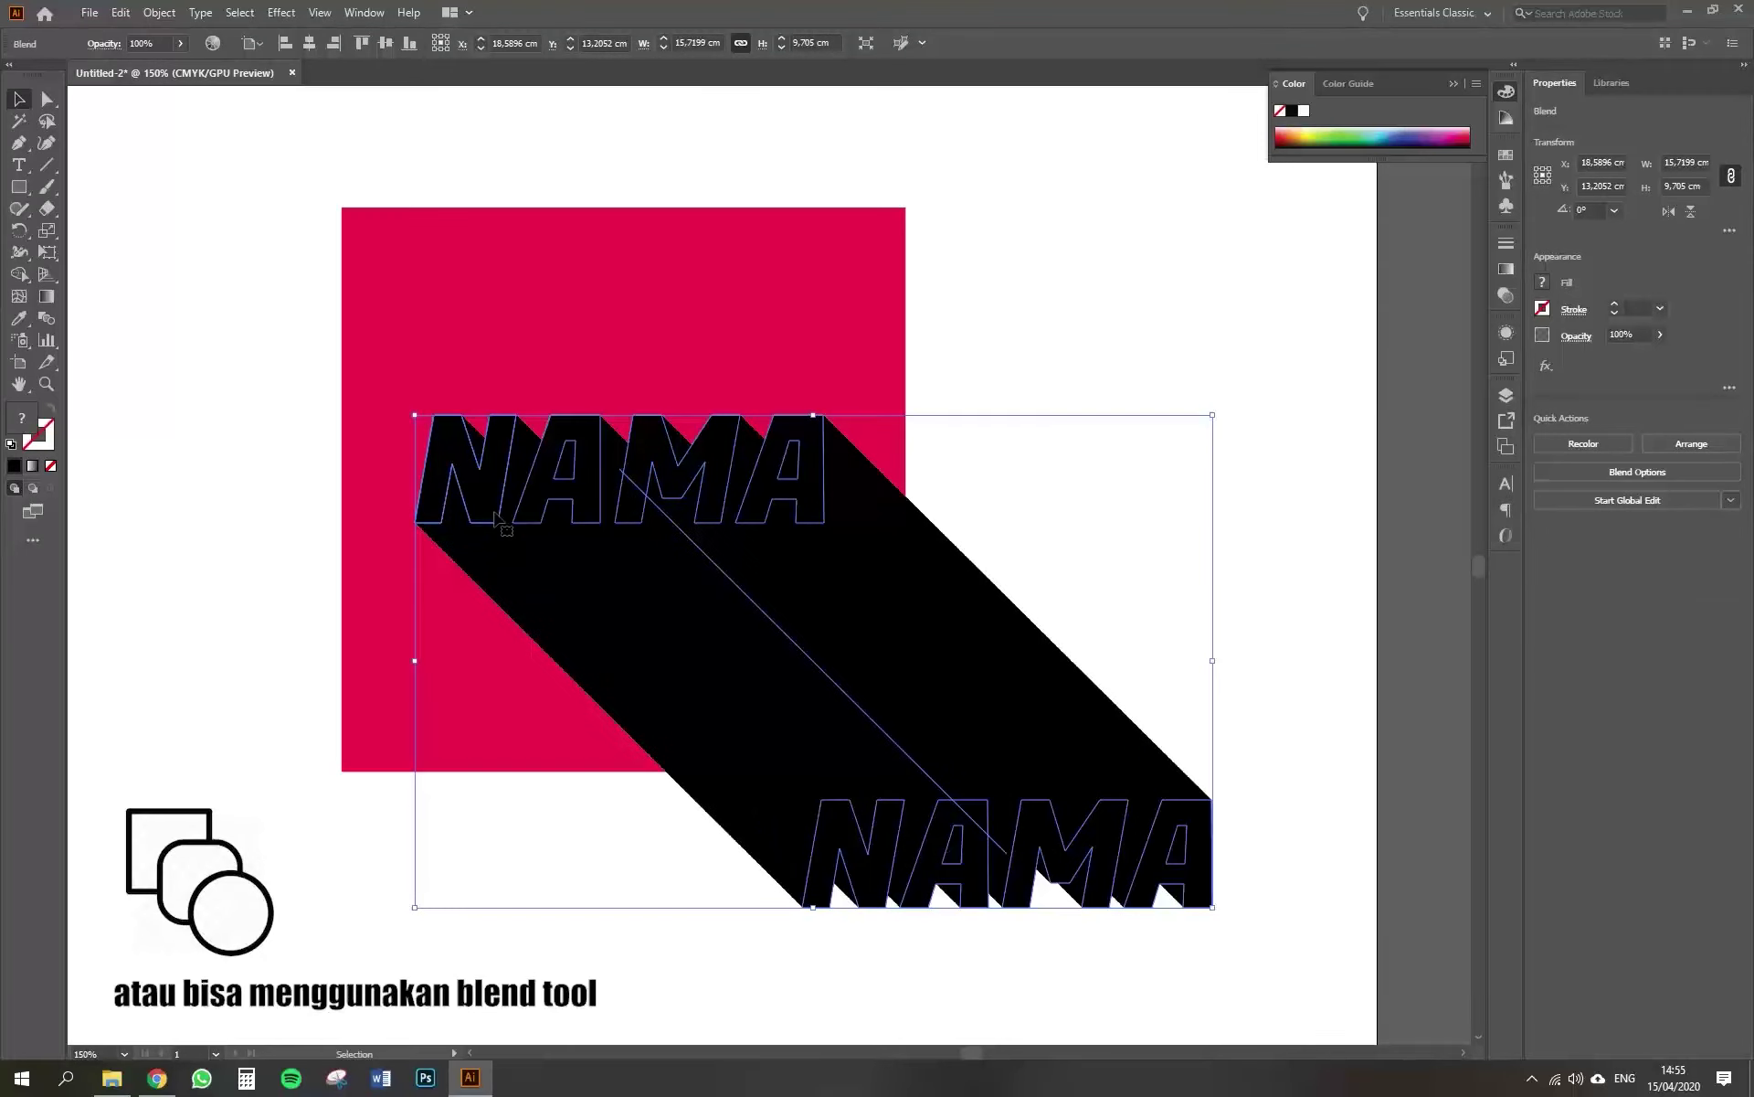
click(1335, 525)
Send the black NAMA blend backward in the stacking order, behind the white NAMA lettering on the red square.
click(860, 612)
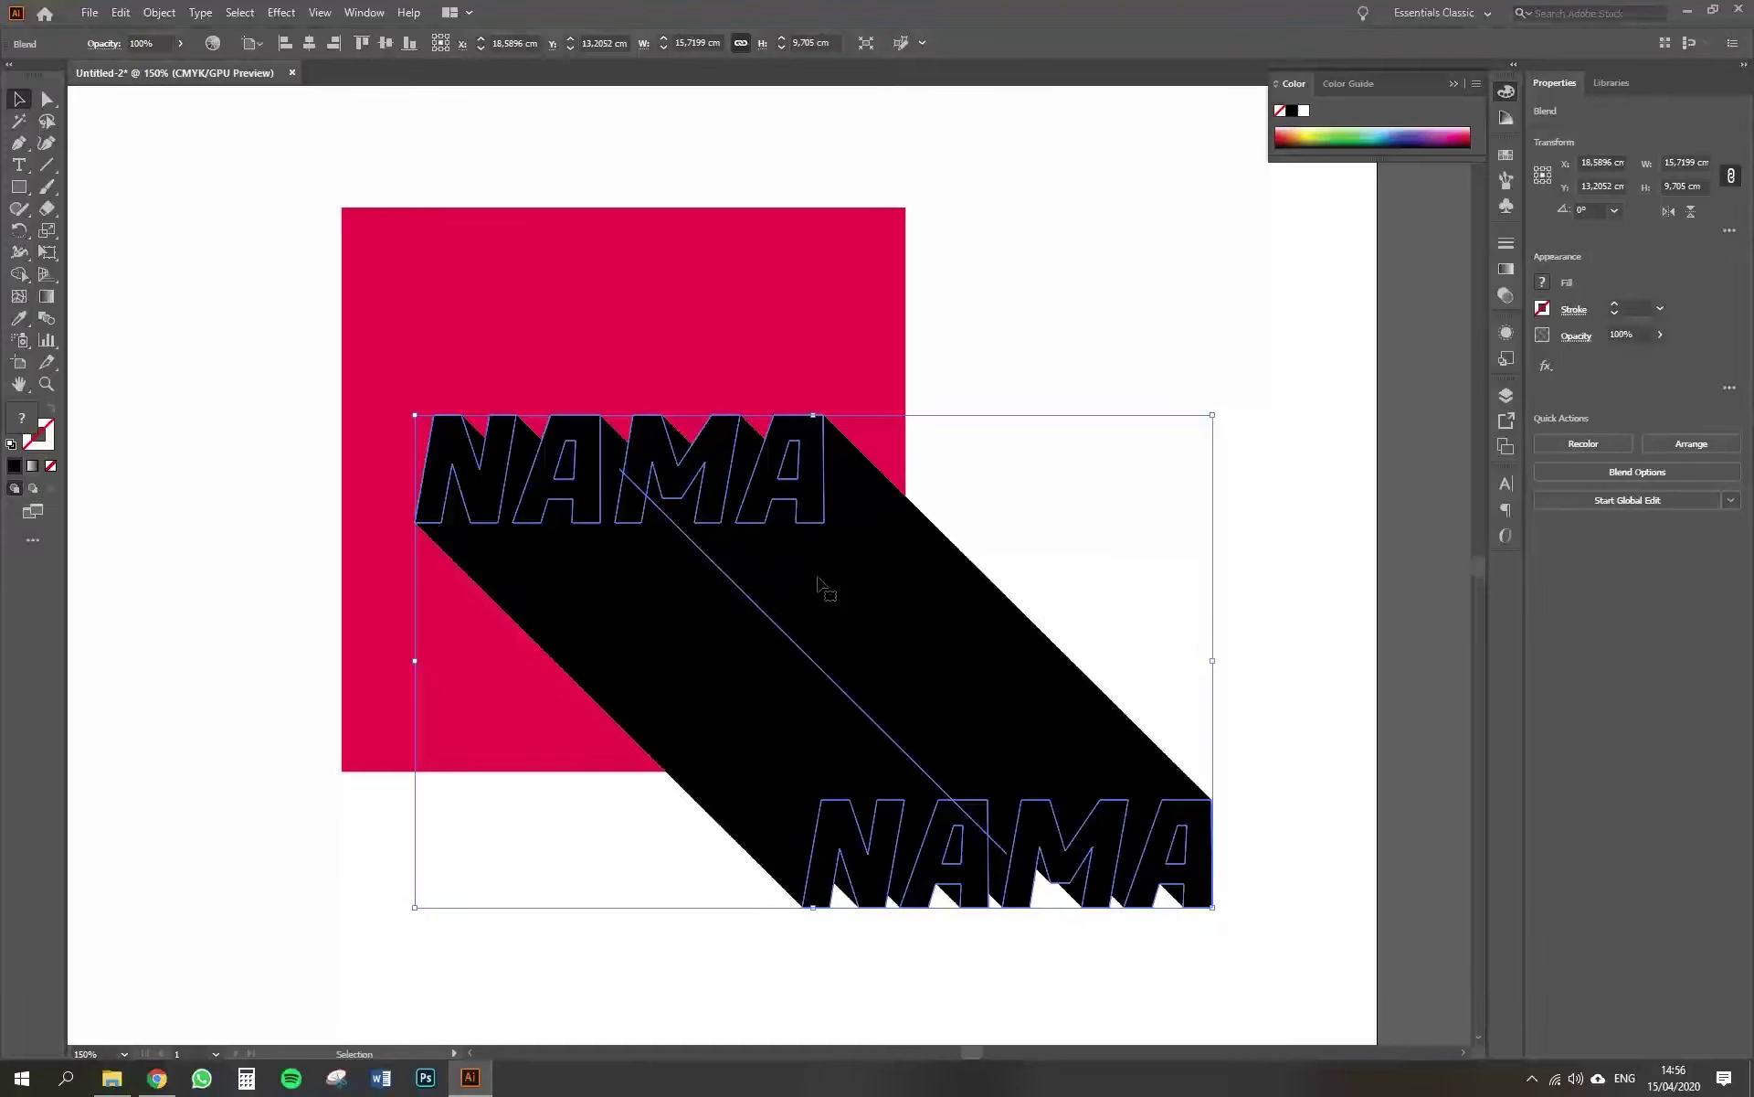
right_click(819, 579)
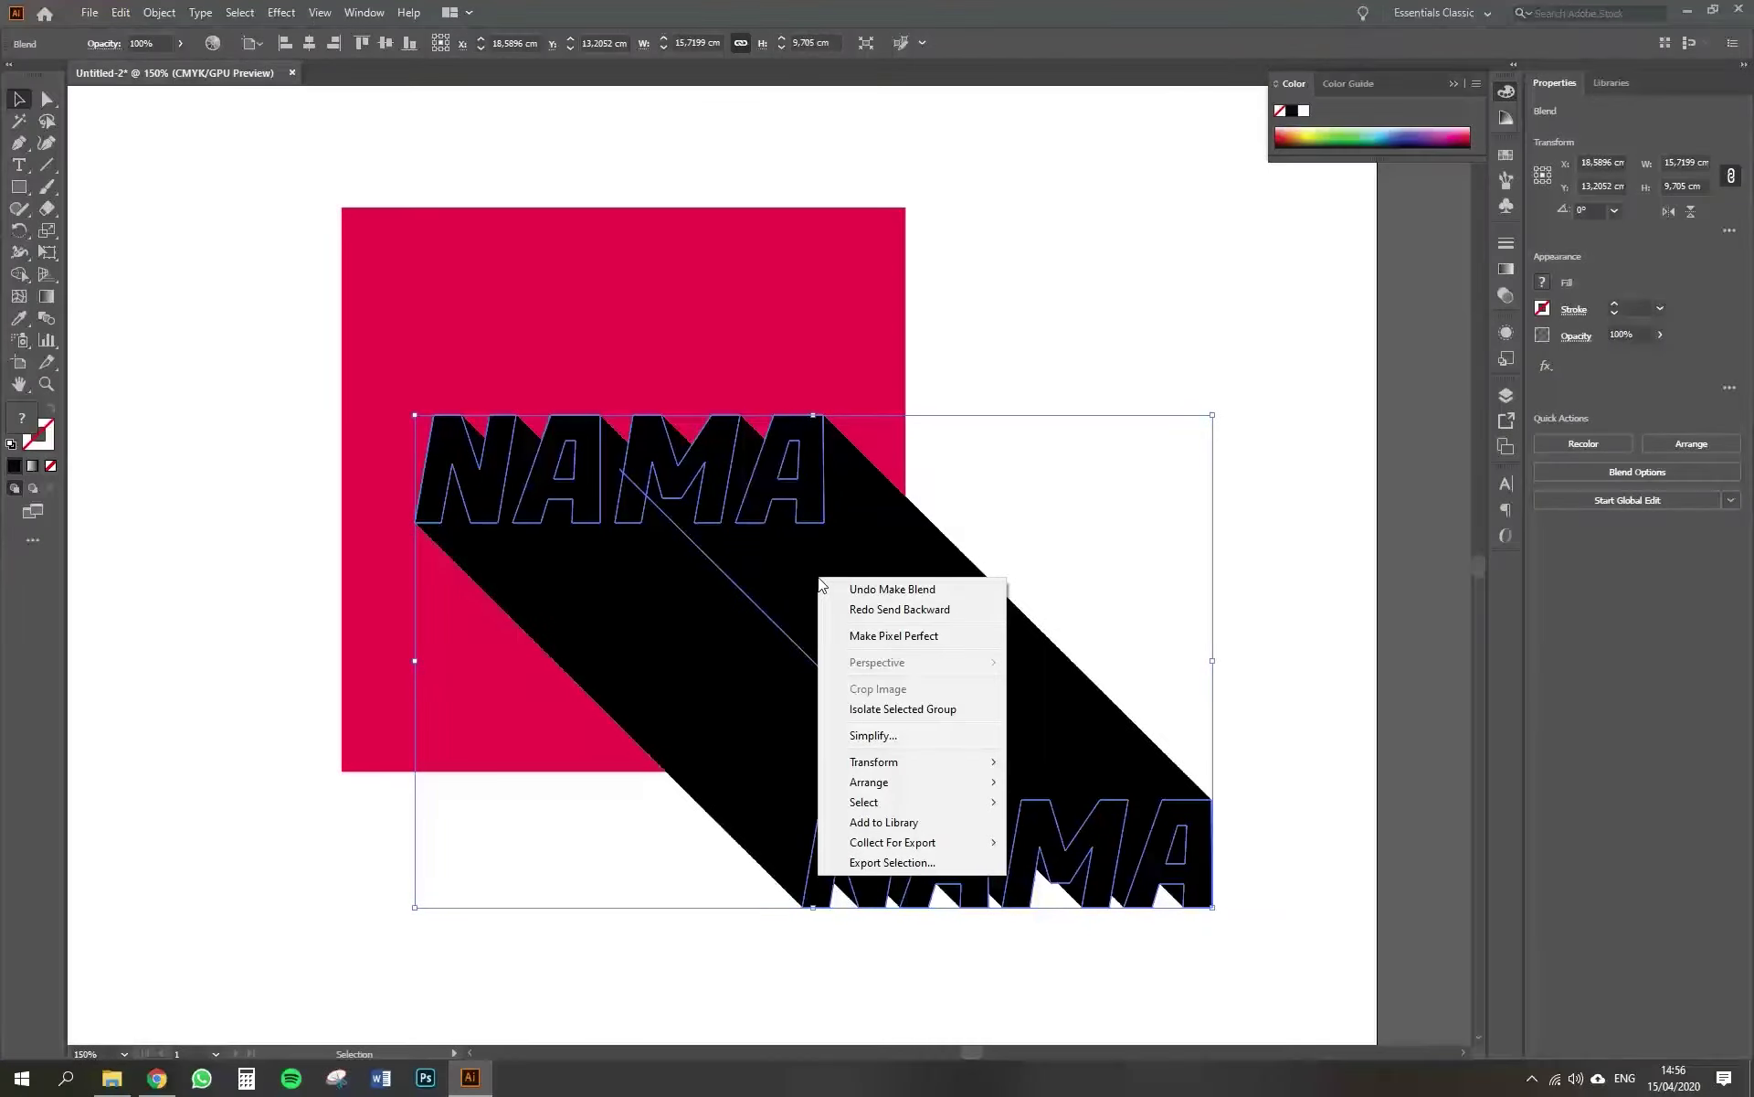
mouse_move(906, 784)
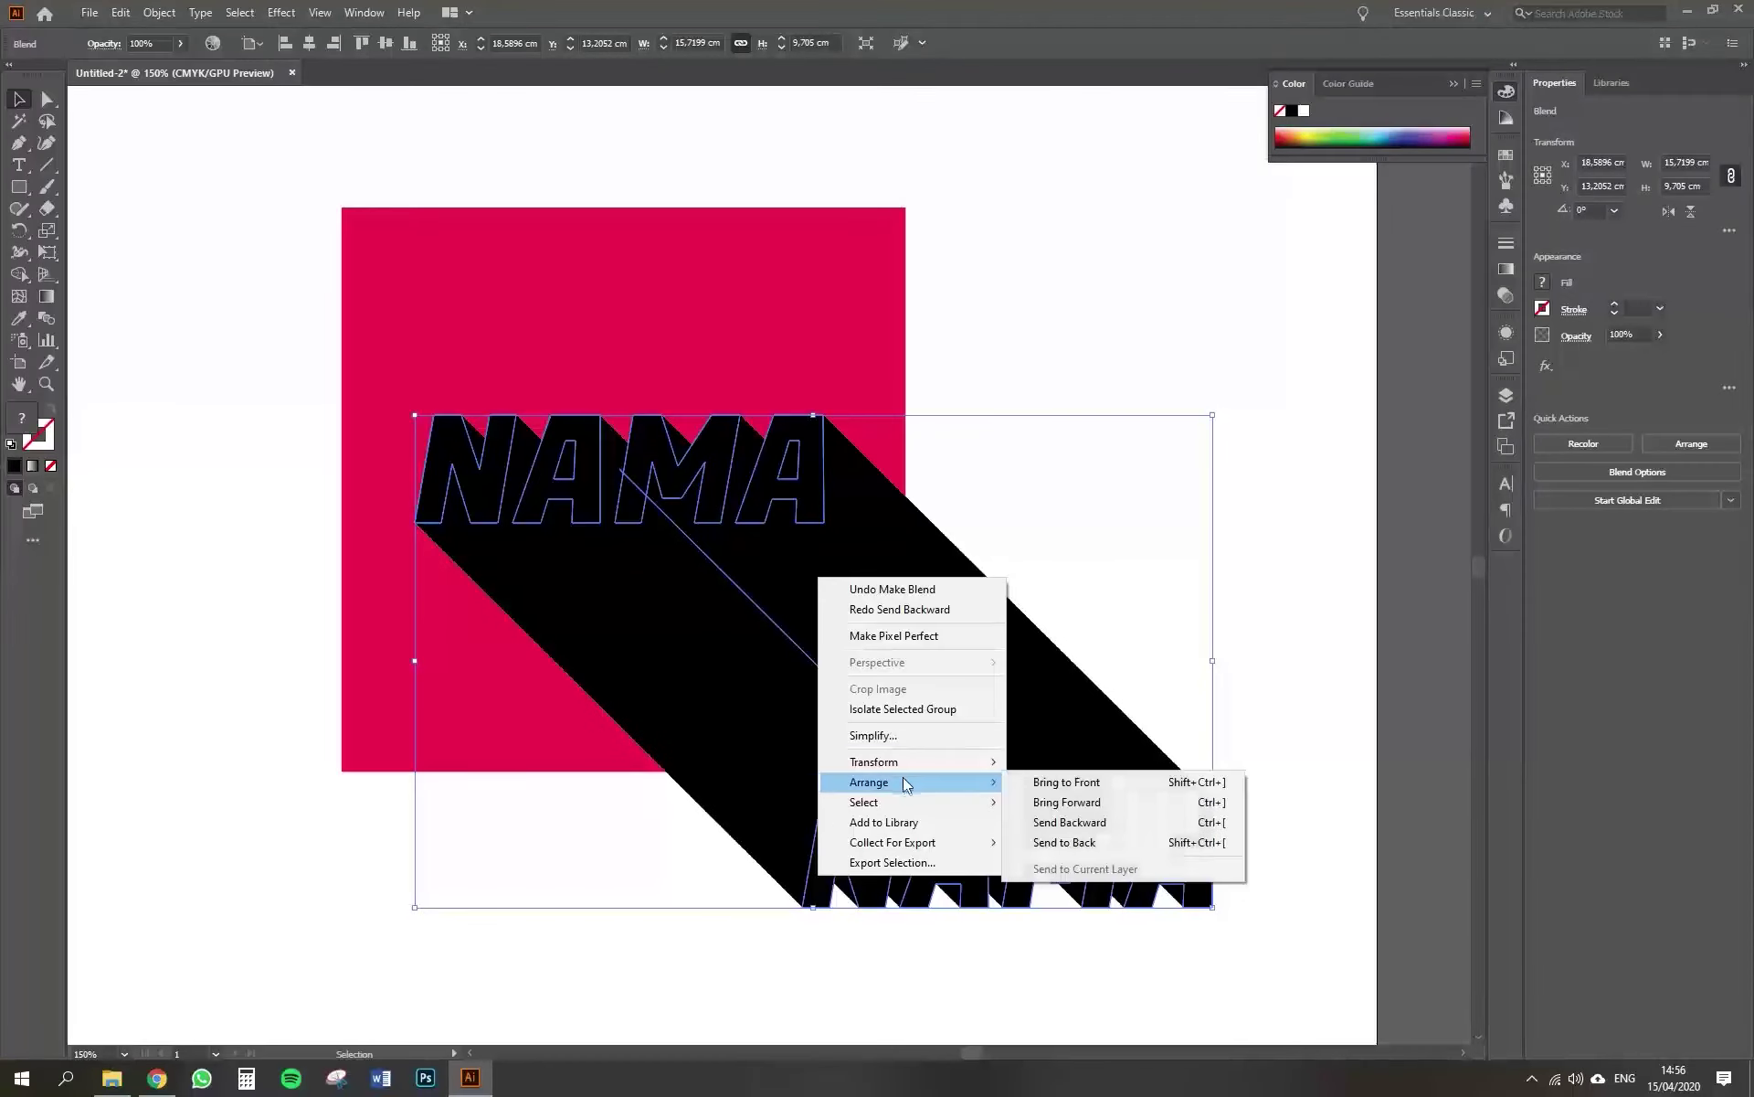
click(1078, 825)
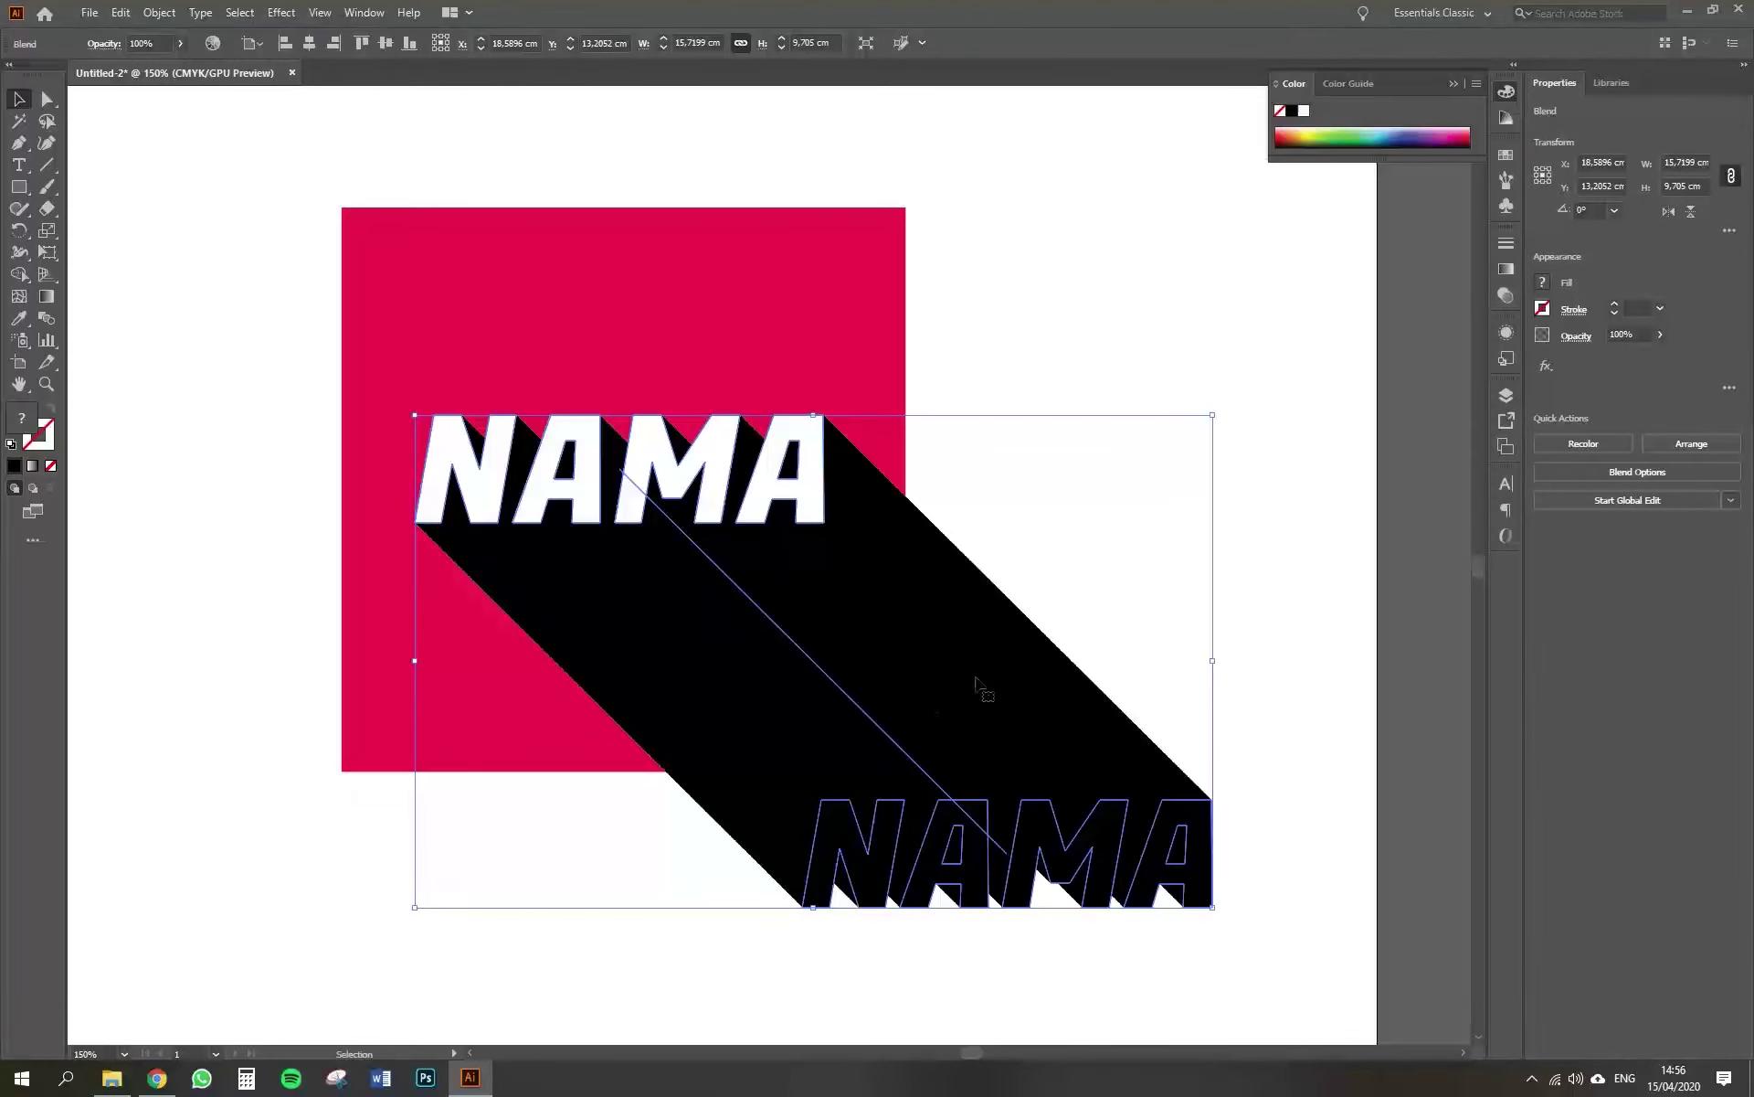
click(1276, 574)
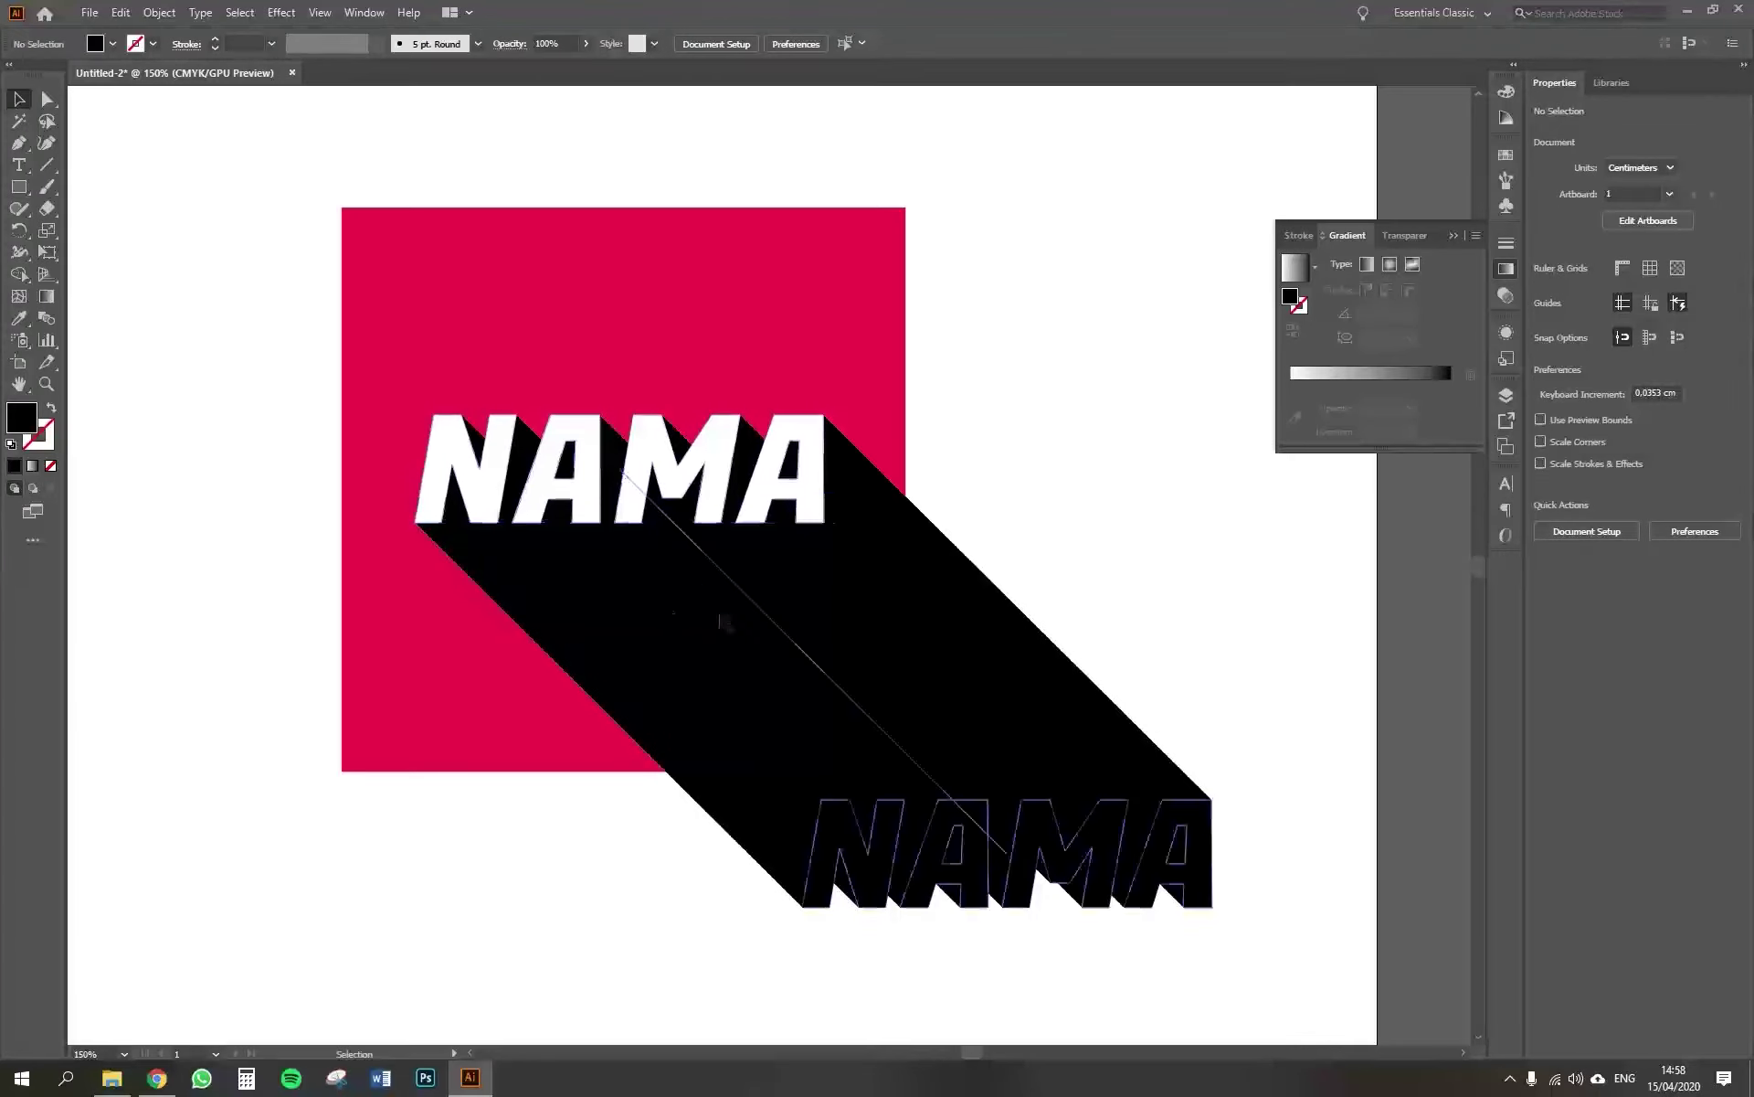
Fill the blend with the white-to-black linear gradient and redraw its direction so black starts at the white lettering and fades to white toward the lower copy.
click(731, 621)
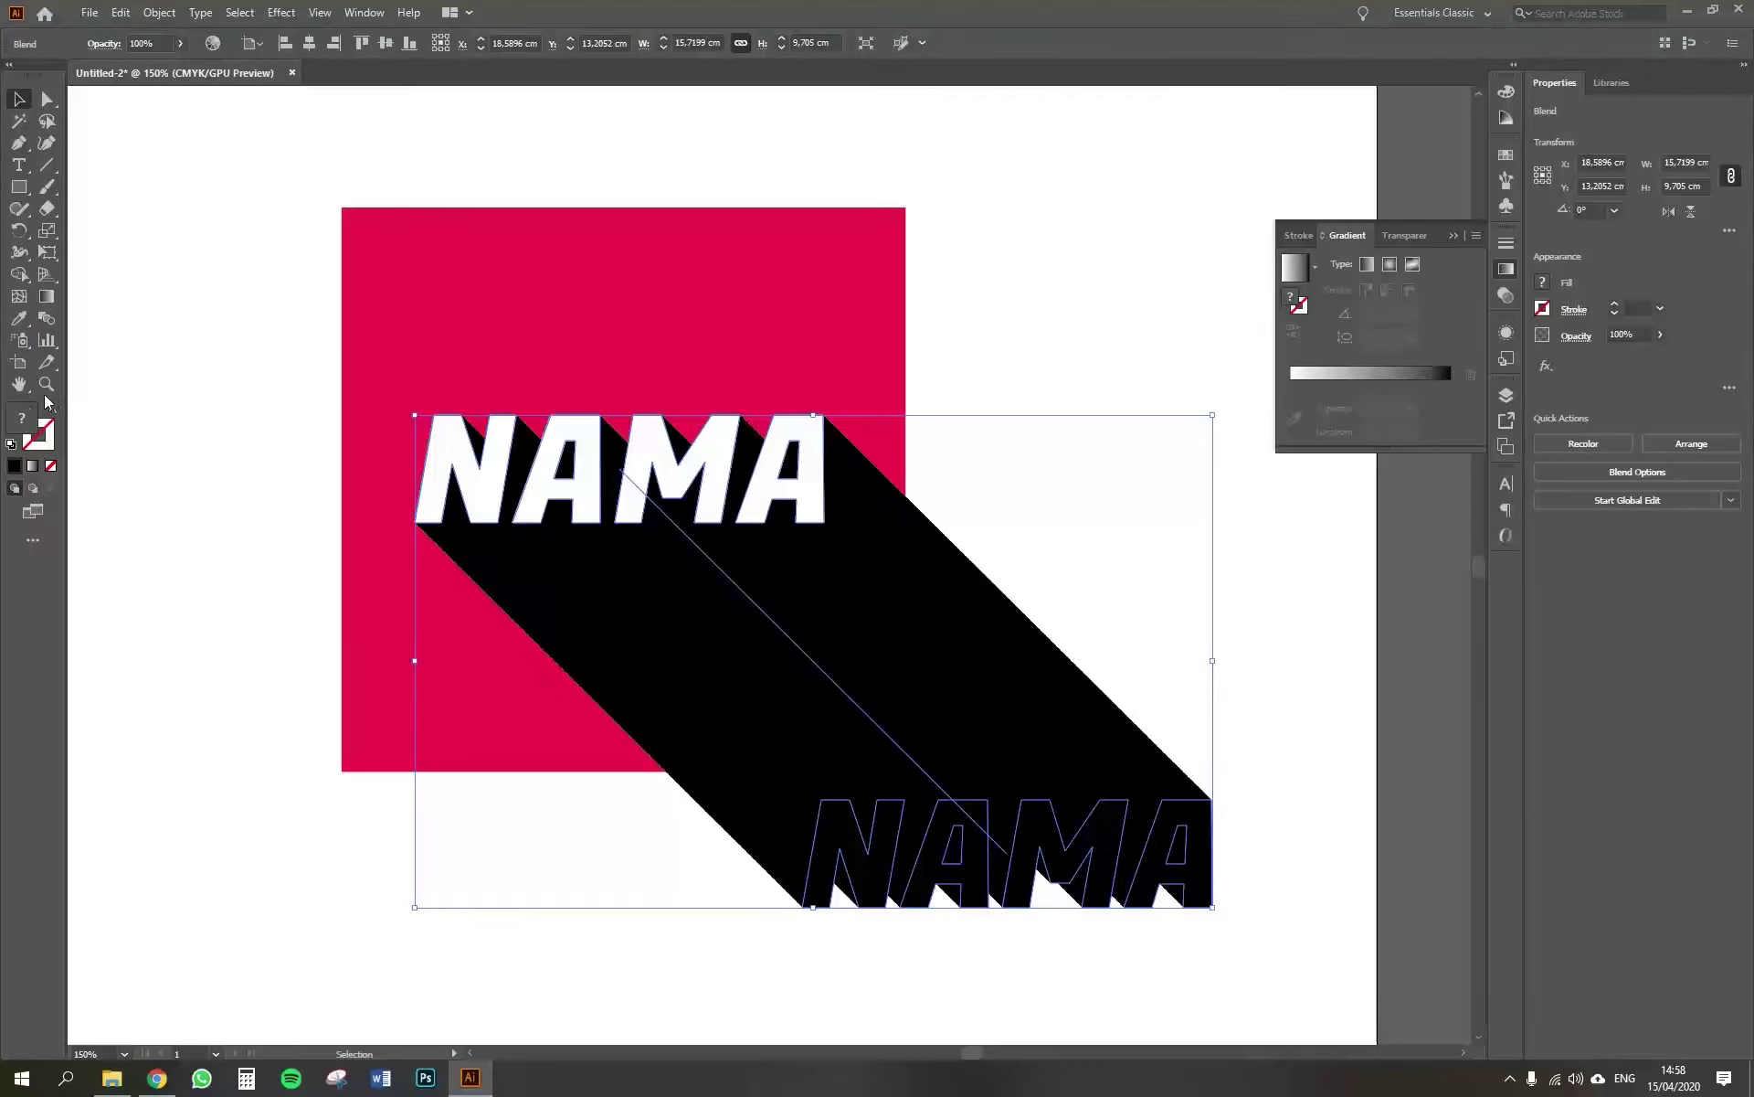
click(32, 467)
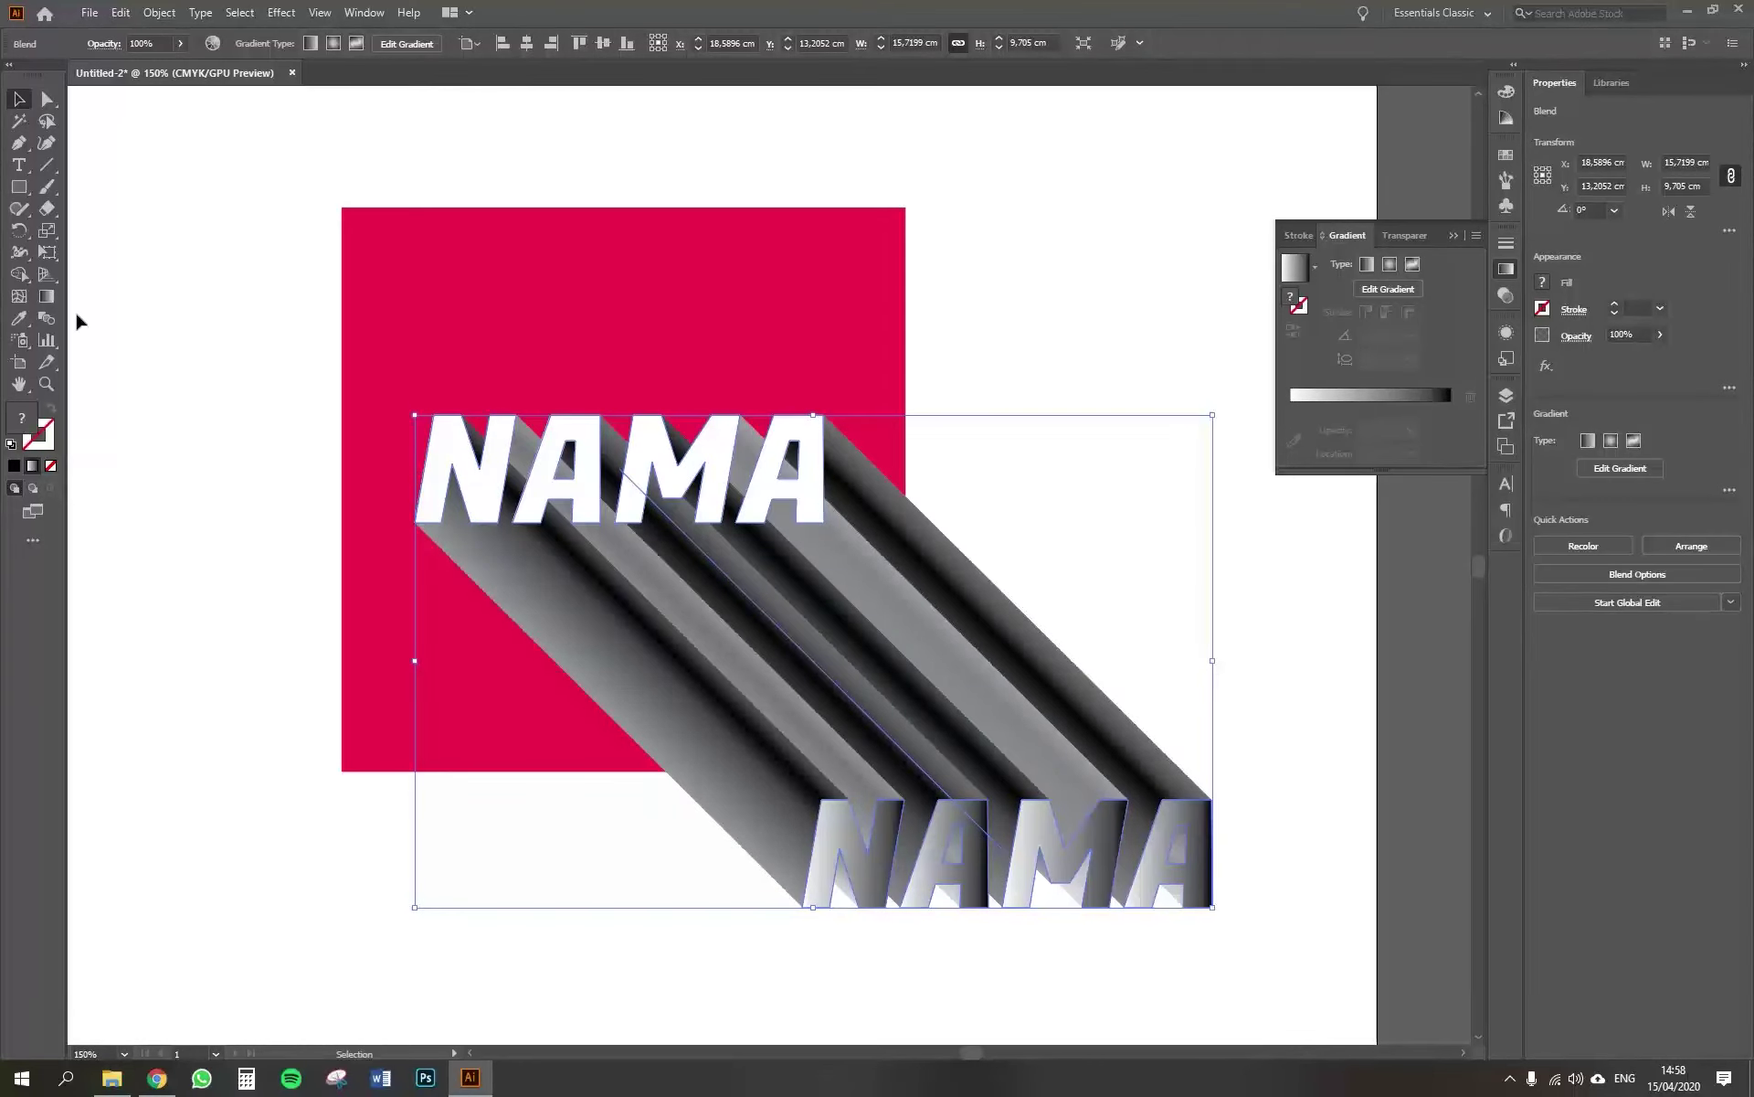
click(45, 297)
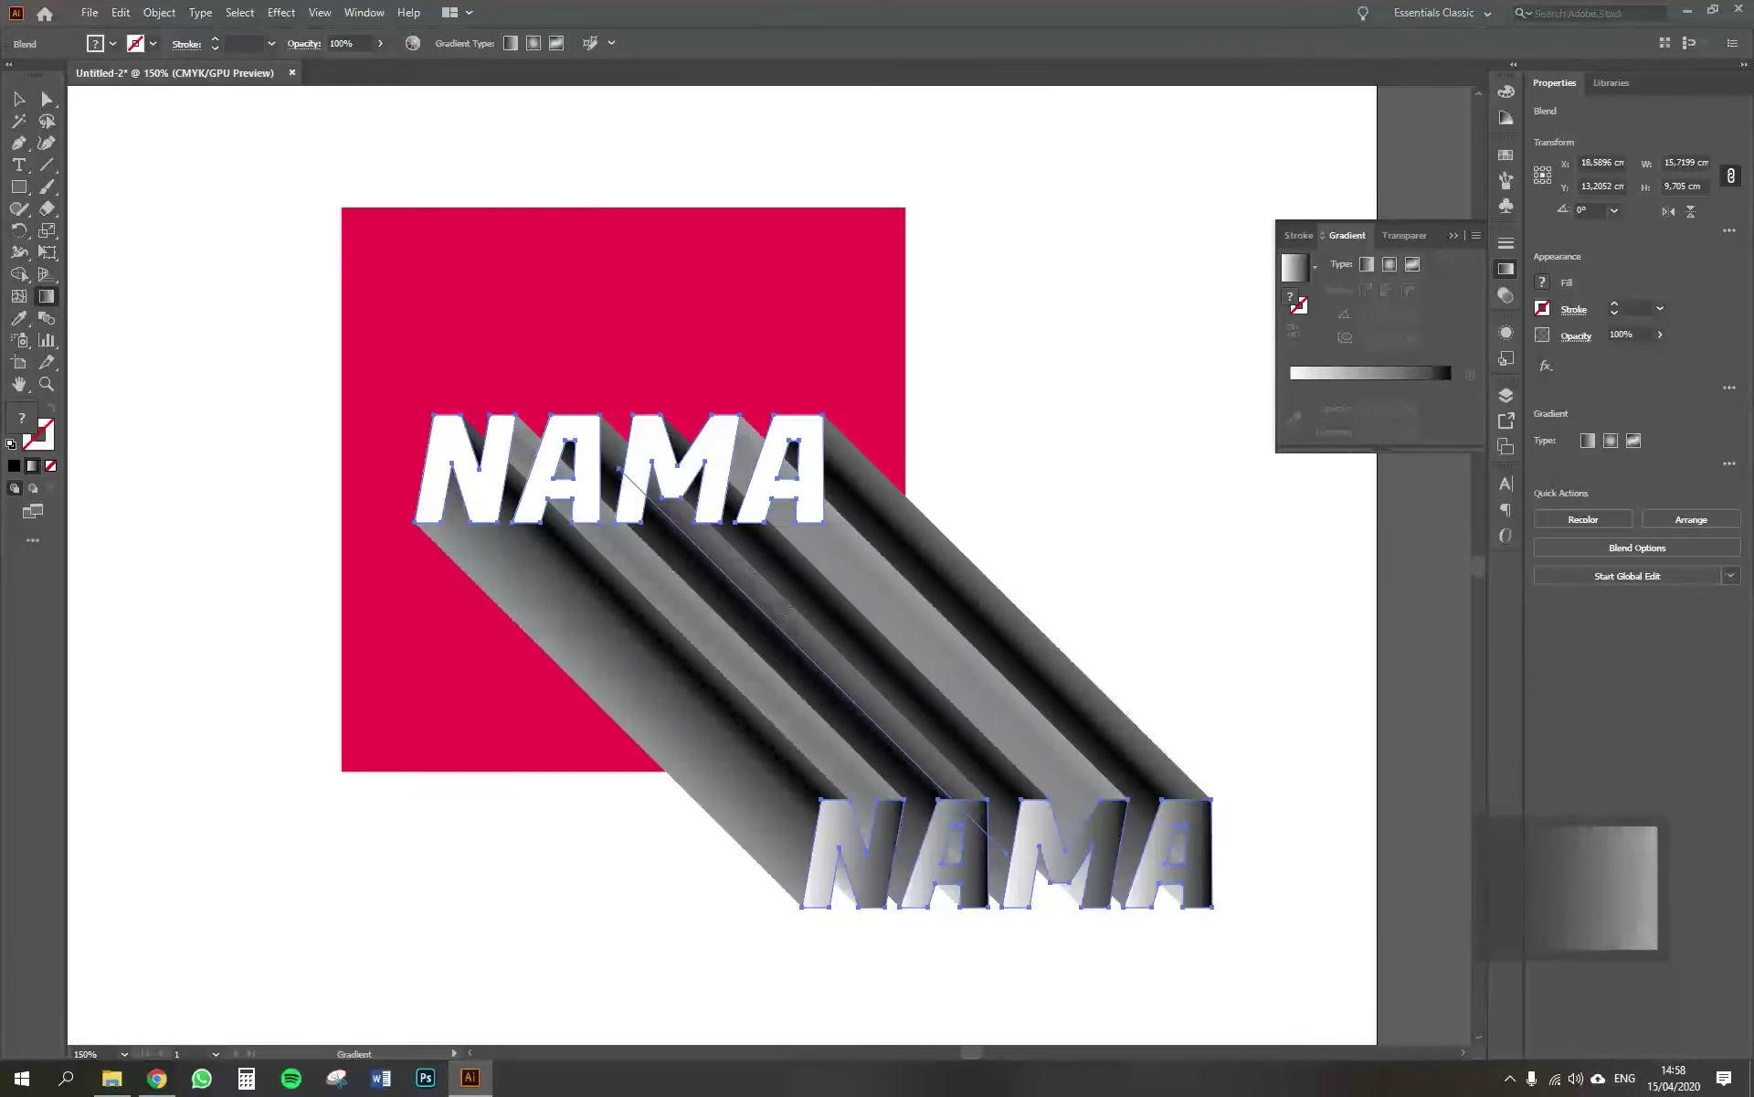
drag(567, 561, 862, 787)
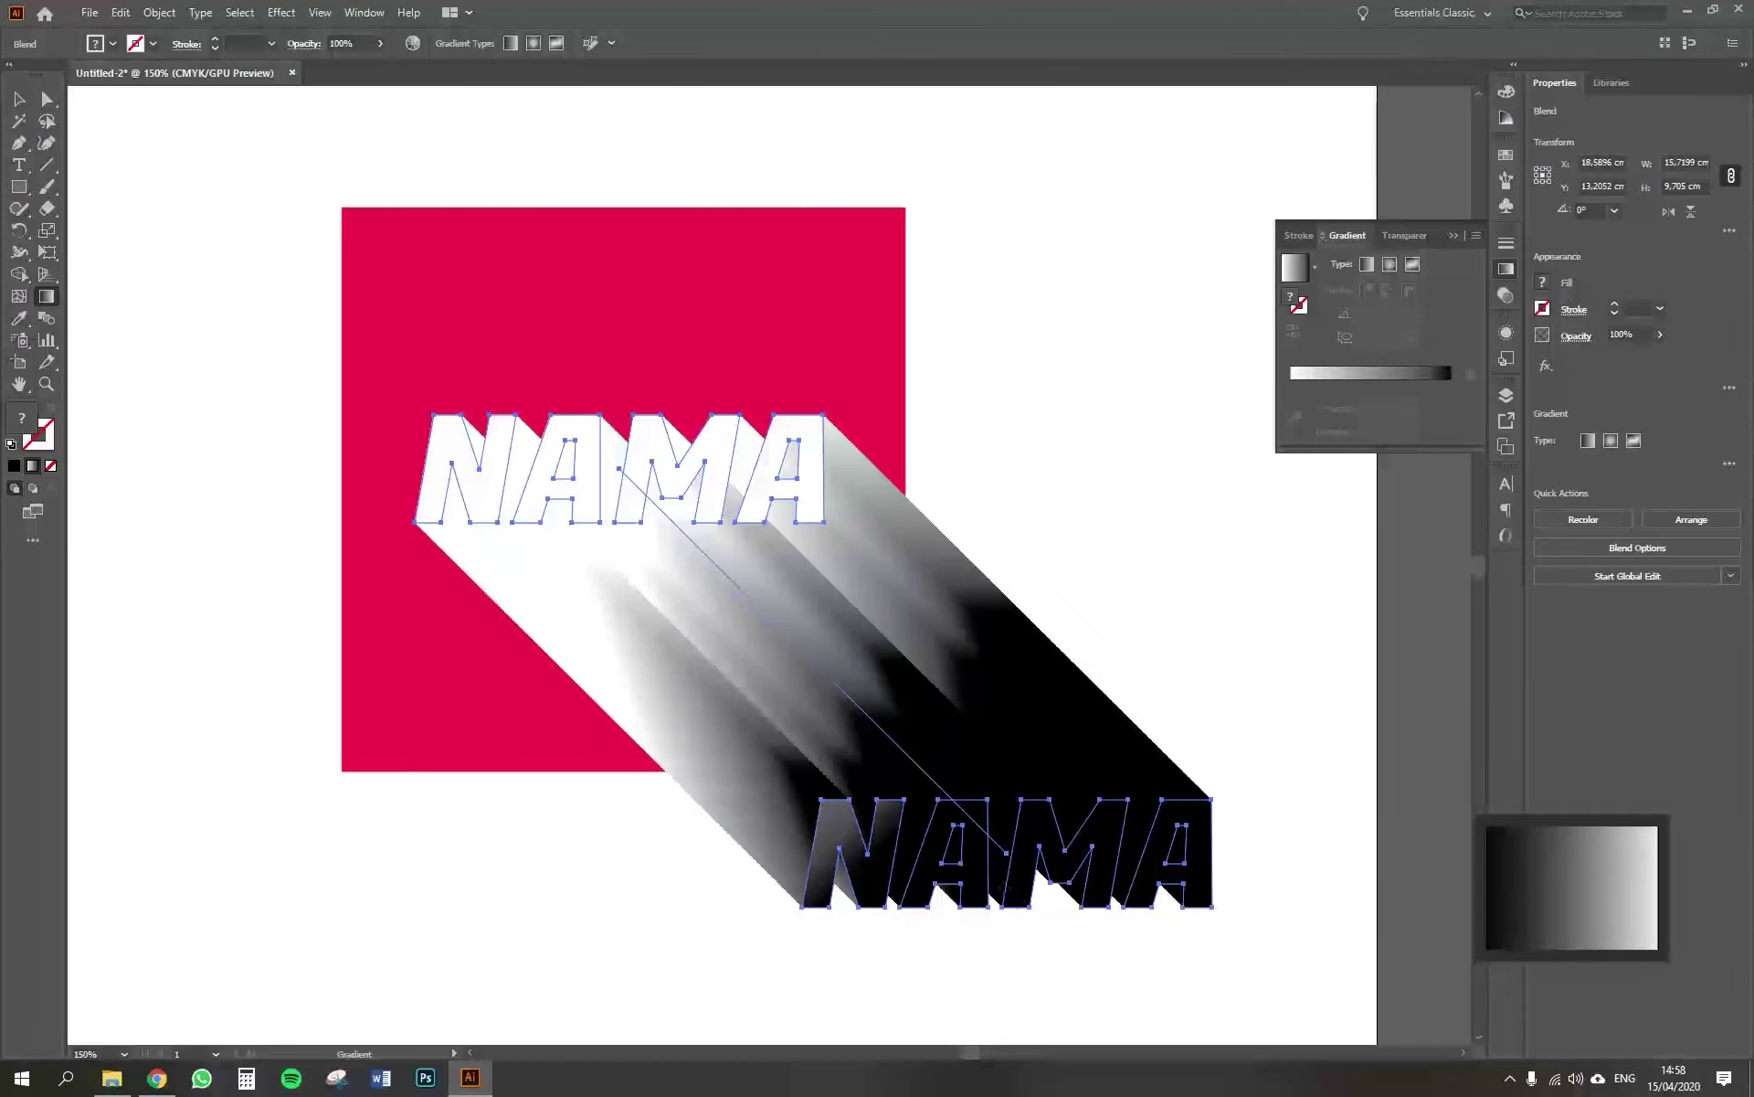
mouse_move(1057, 908)
mouse_down()
mouse_move(620, 496)
mouse_move(835, 707)
mouse_move(706, 595)
mouse_up()
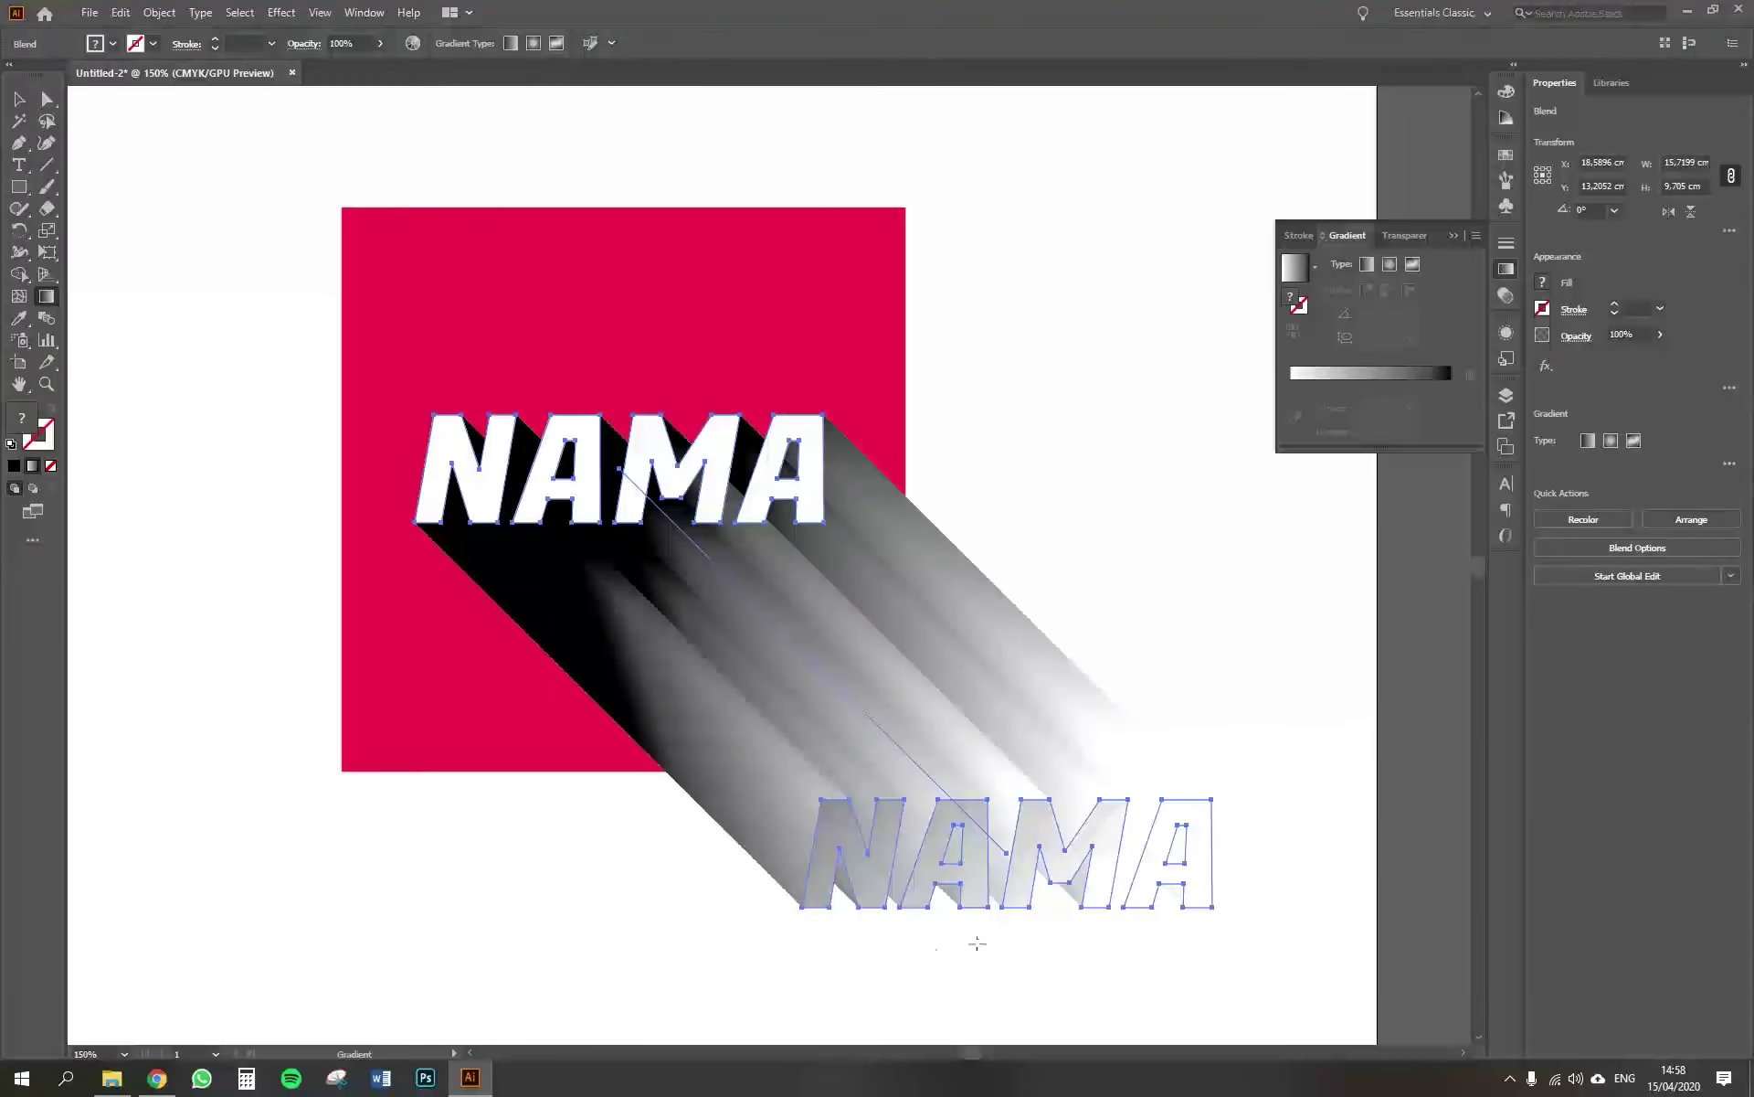
drag(930, 944, 871, 561)
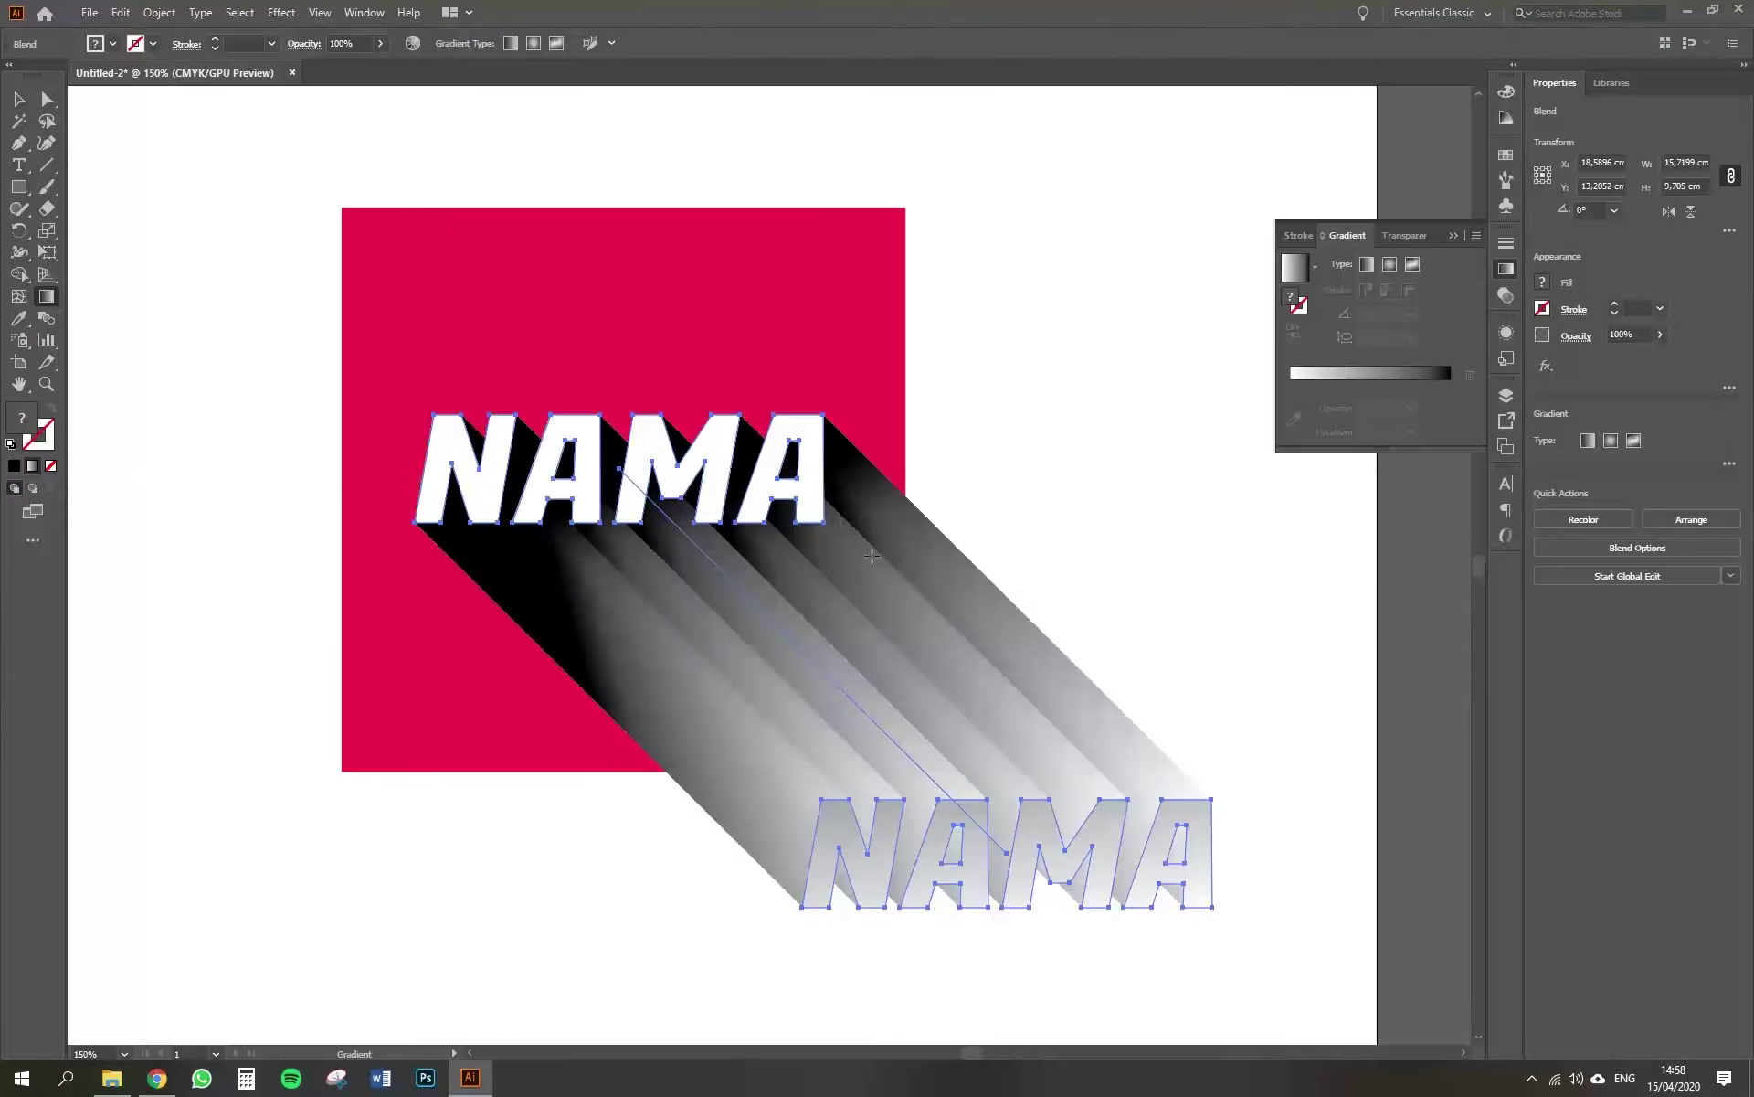
drag(781, 954, 744, 521)
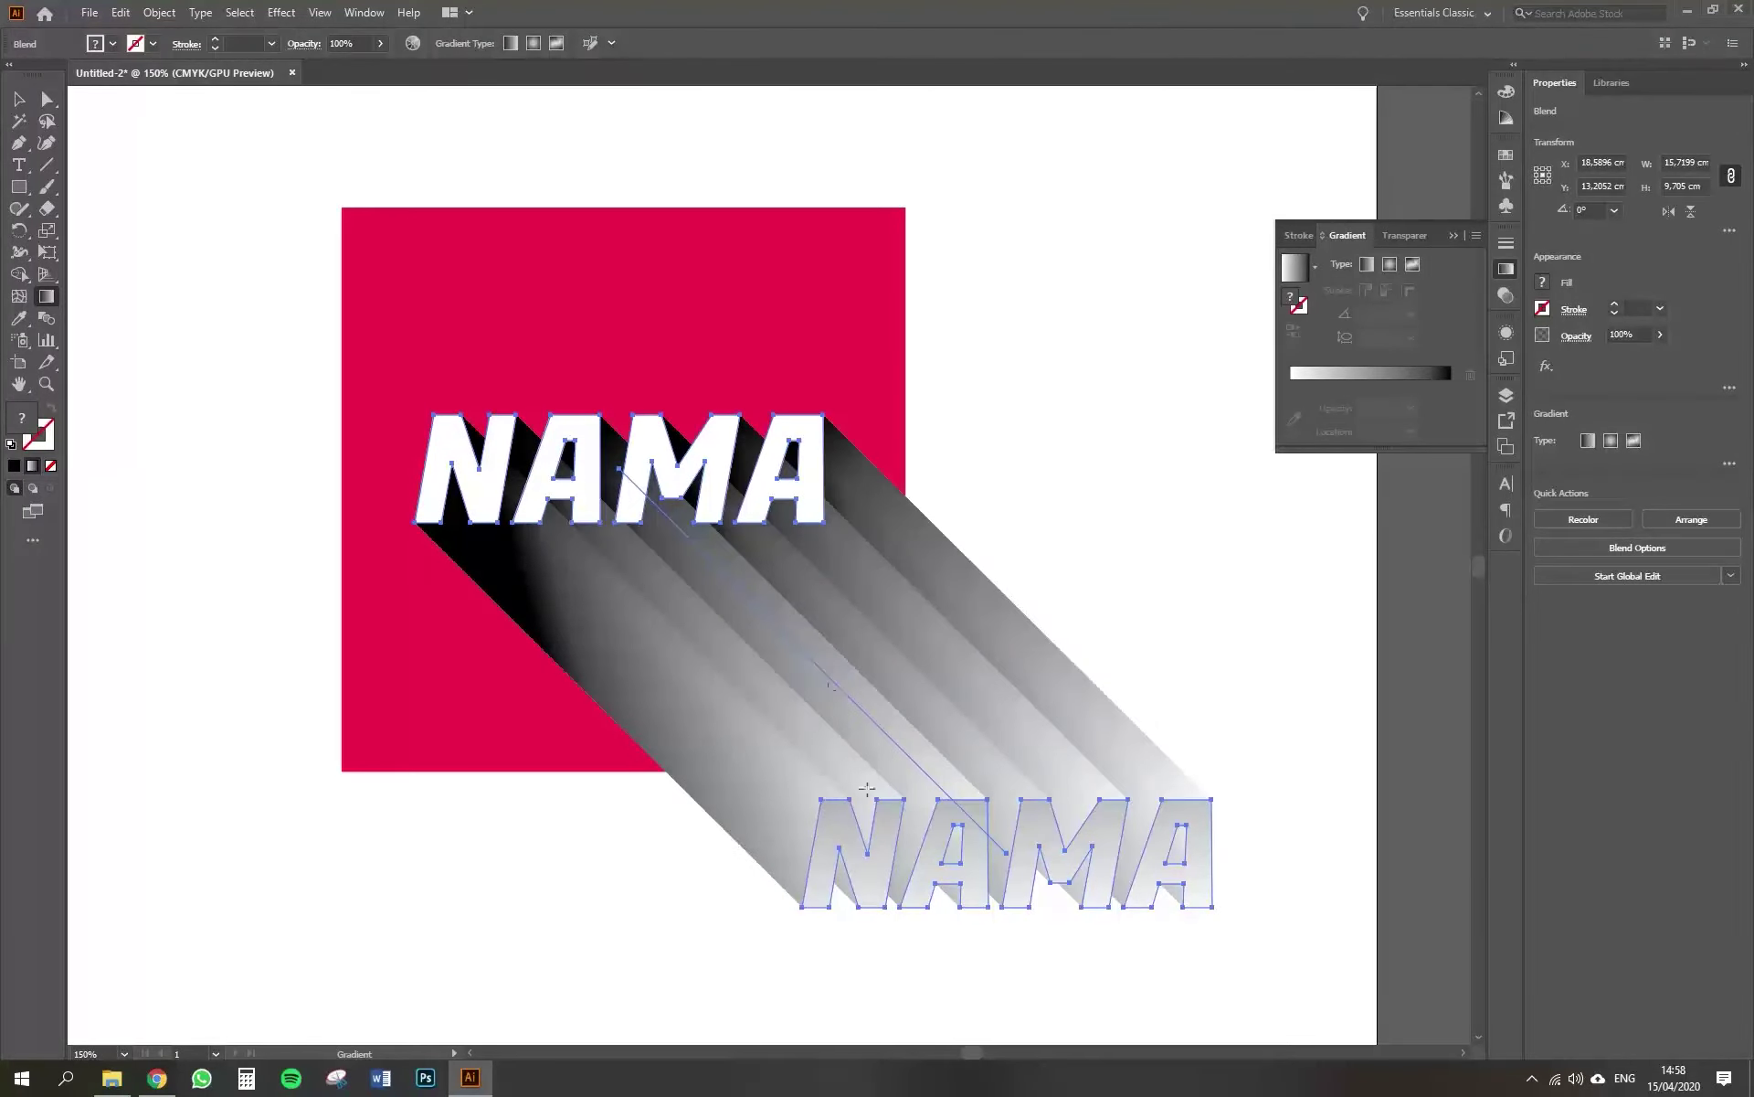
drag(897, 973, 785, 541)
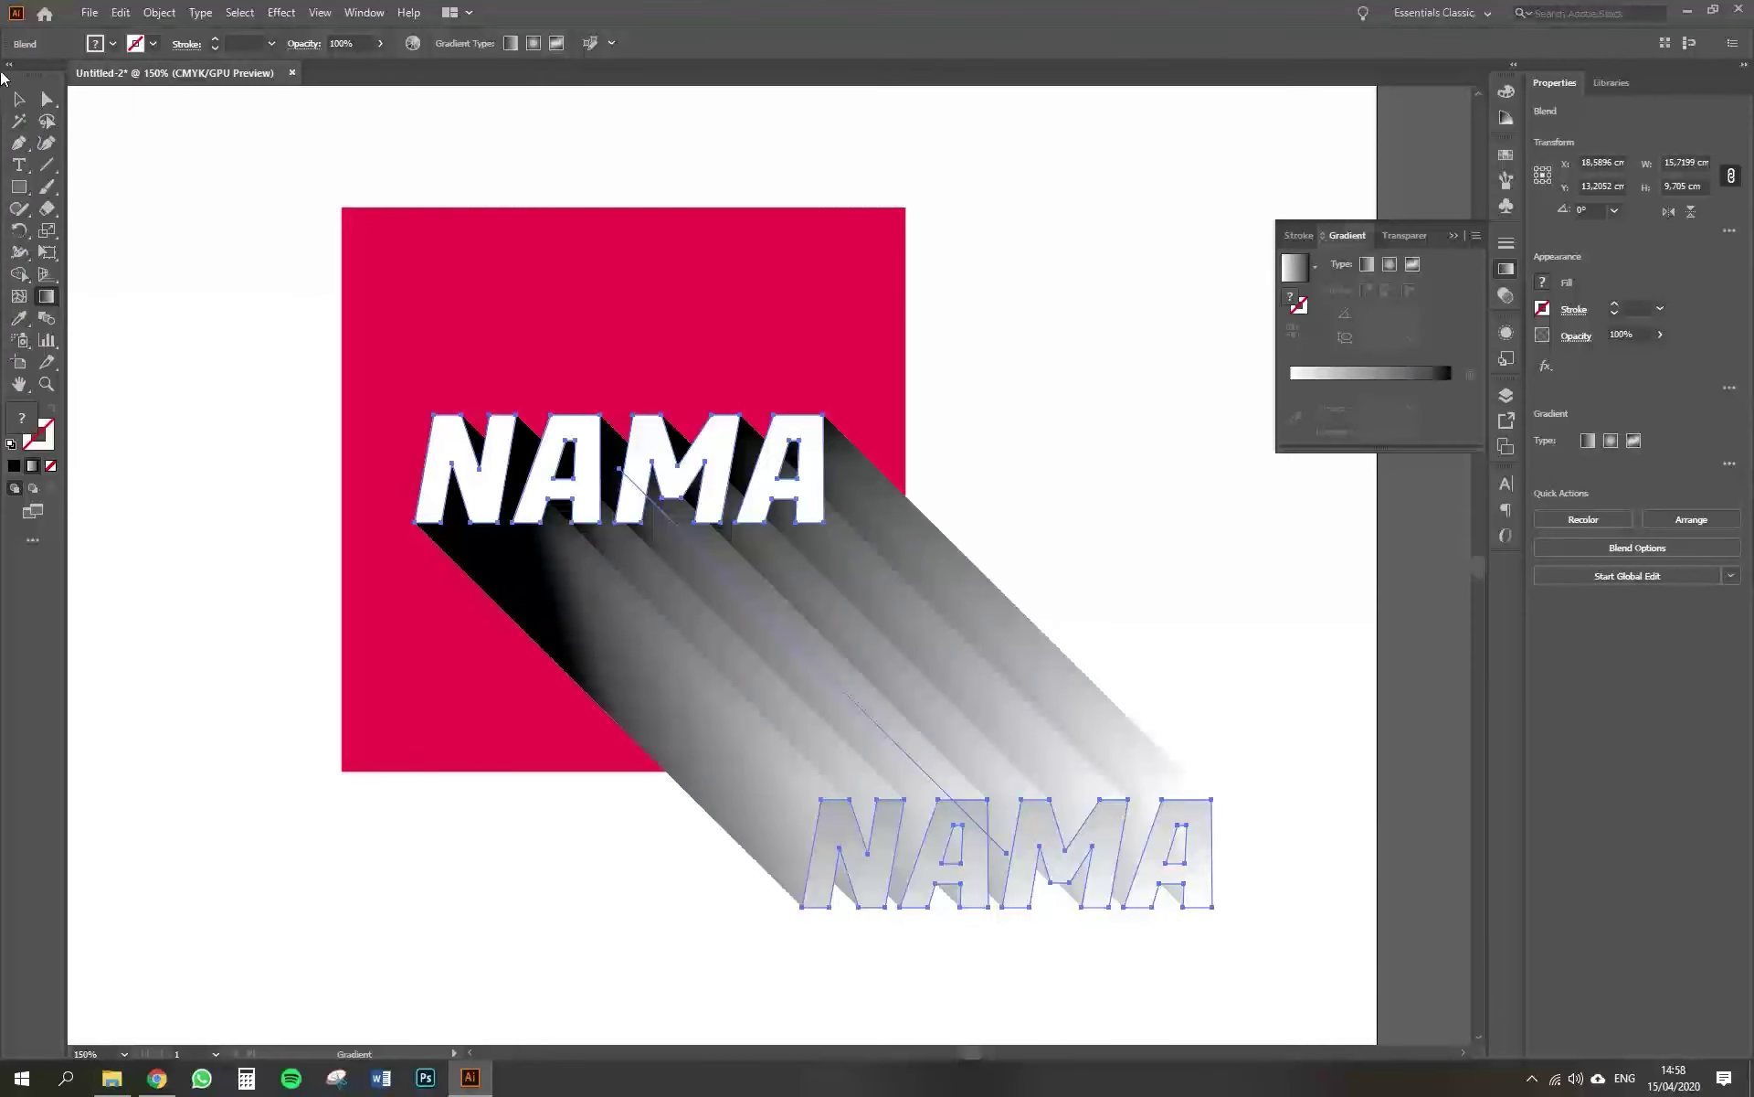
click(19, 102)
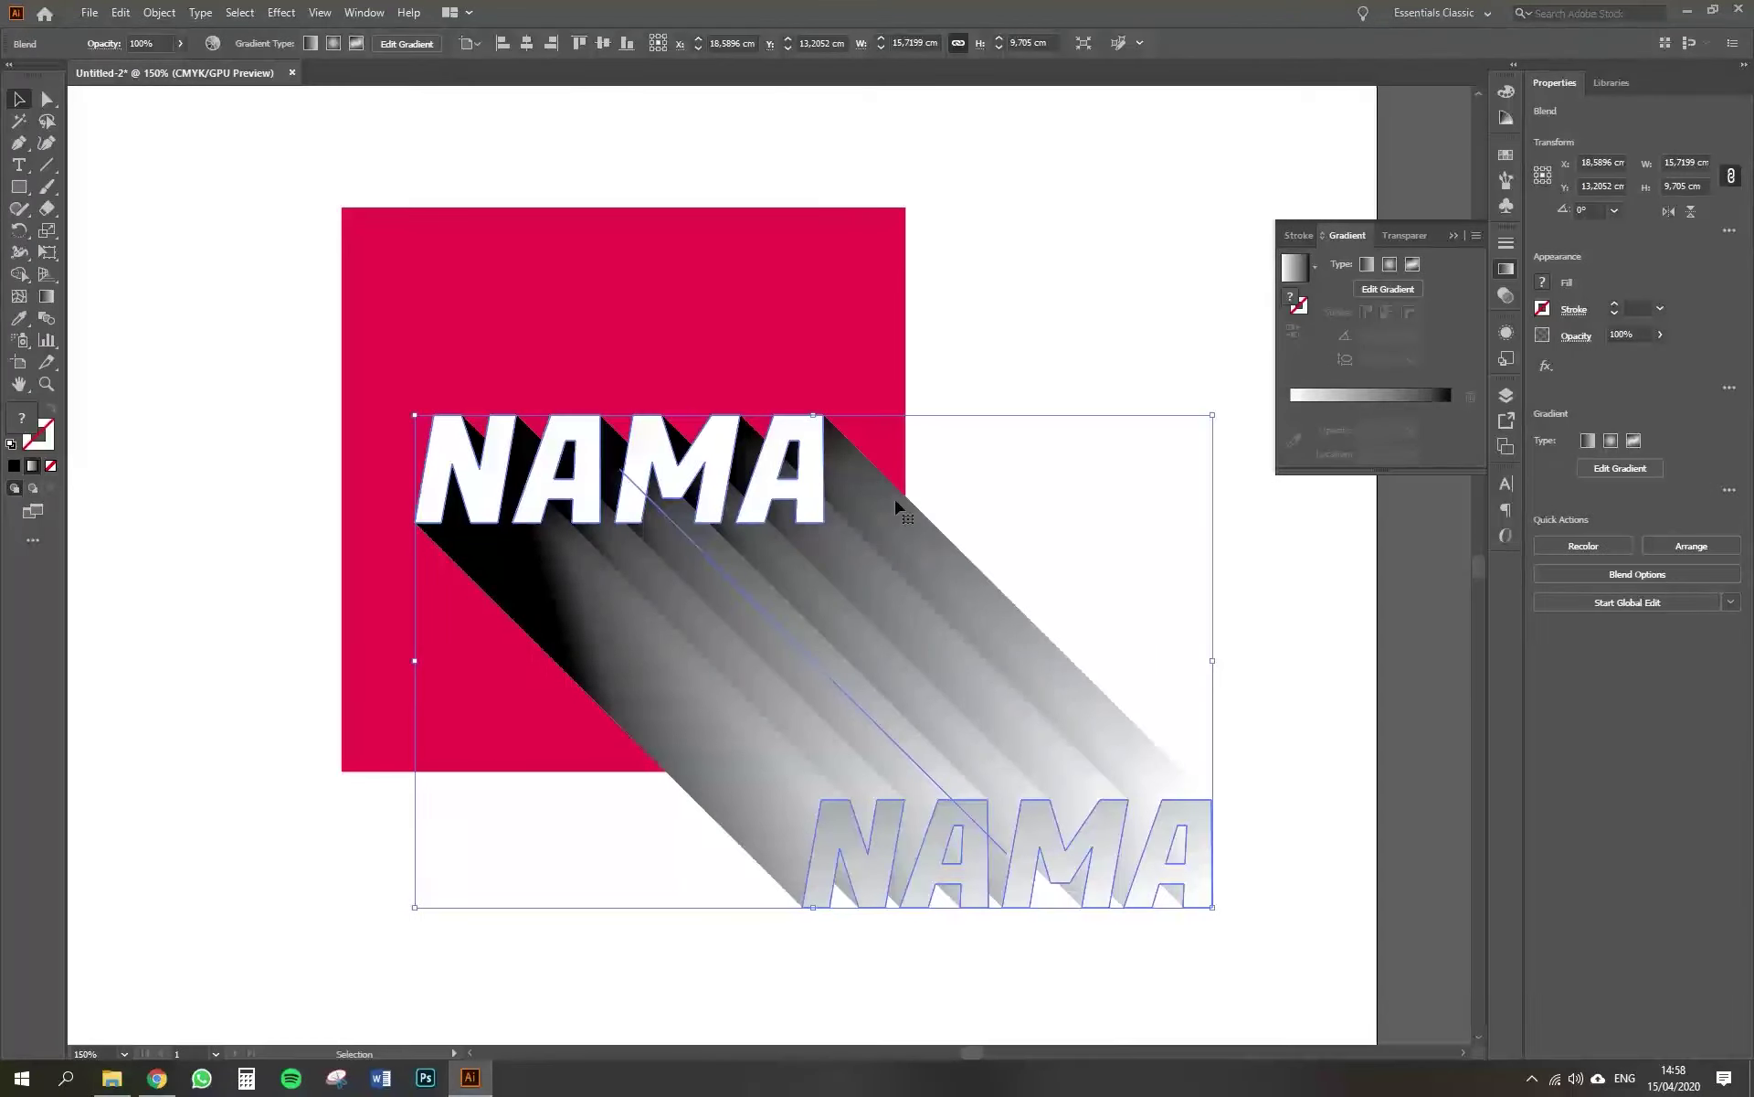
Lower the gradient blend's opacity to 71% and set its blending mode to Multiply.
key(ctrl+shift+F10)
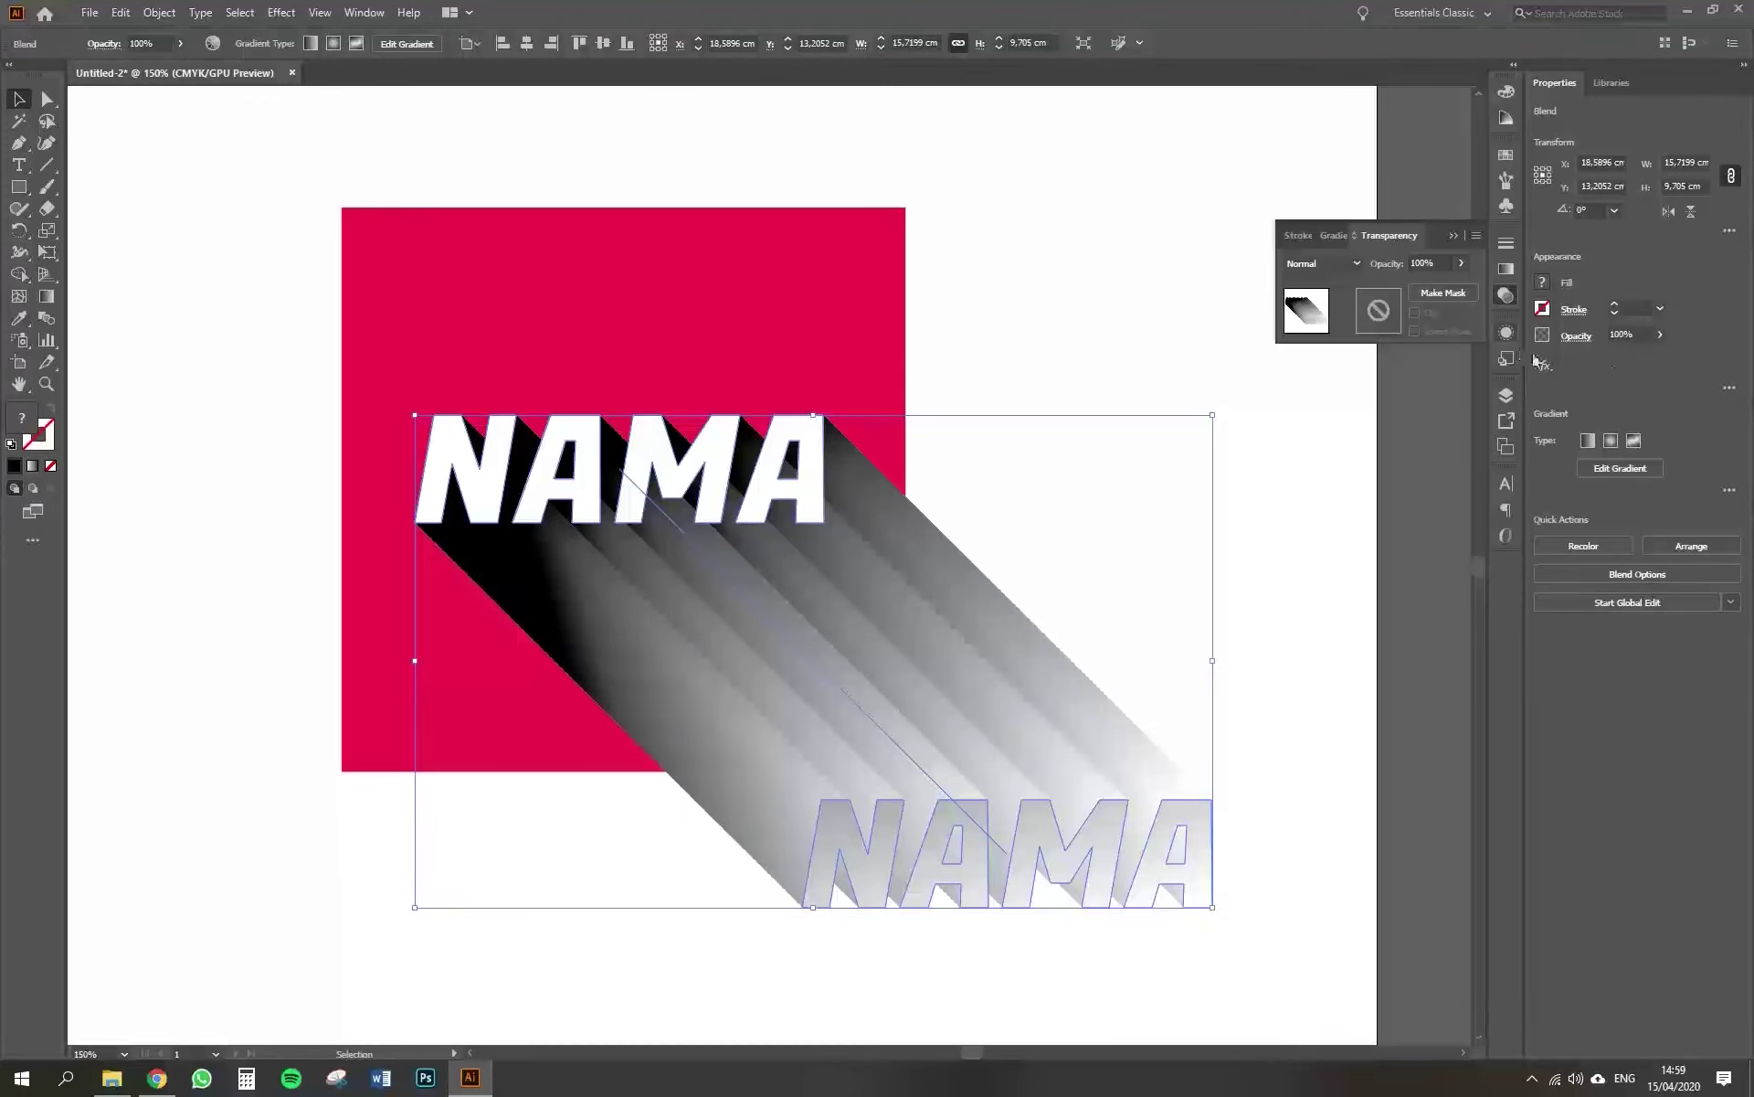
click(1661, 335)
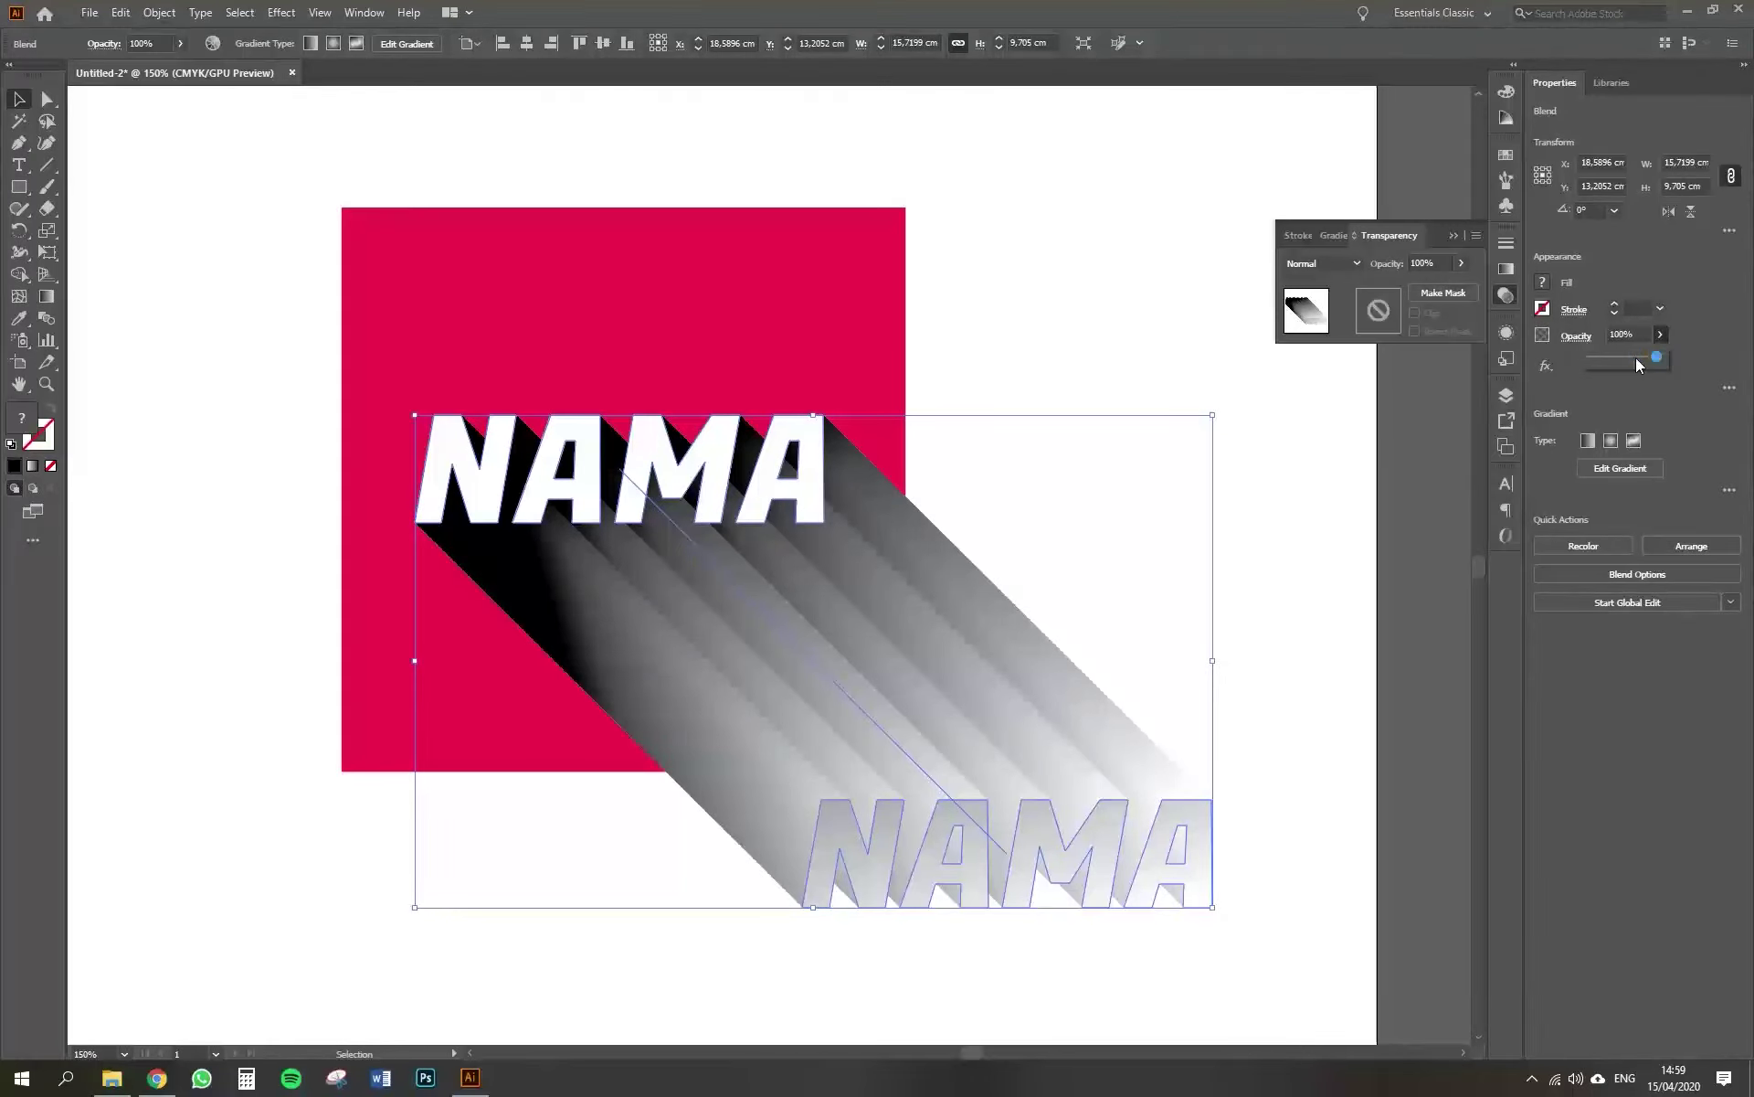
drag(1655, 358, 1641, 363)
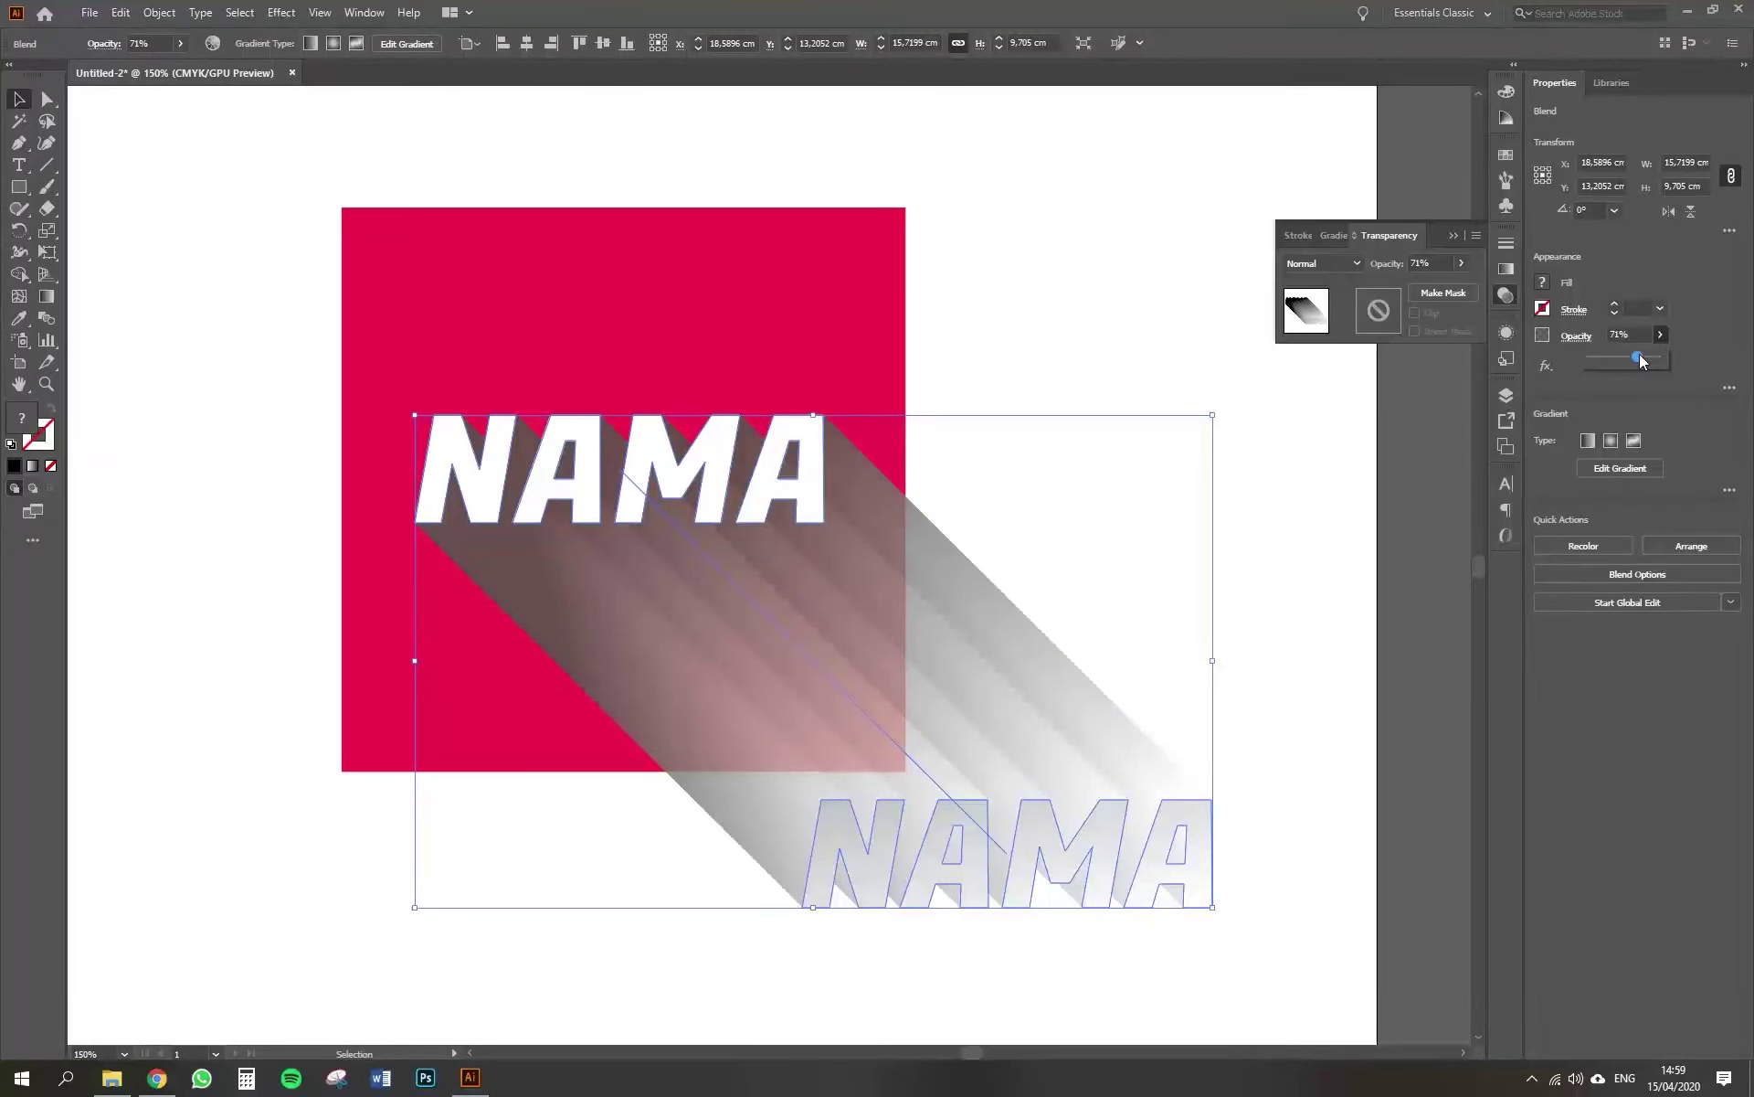
click(1703, 337)
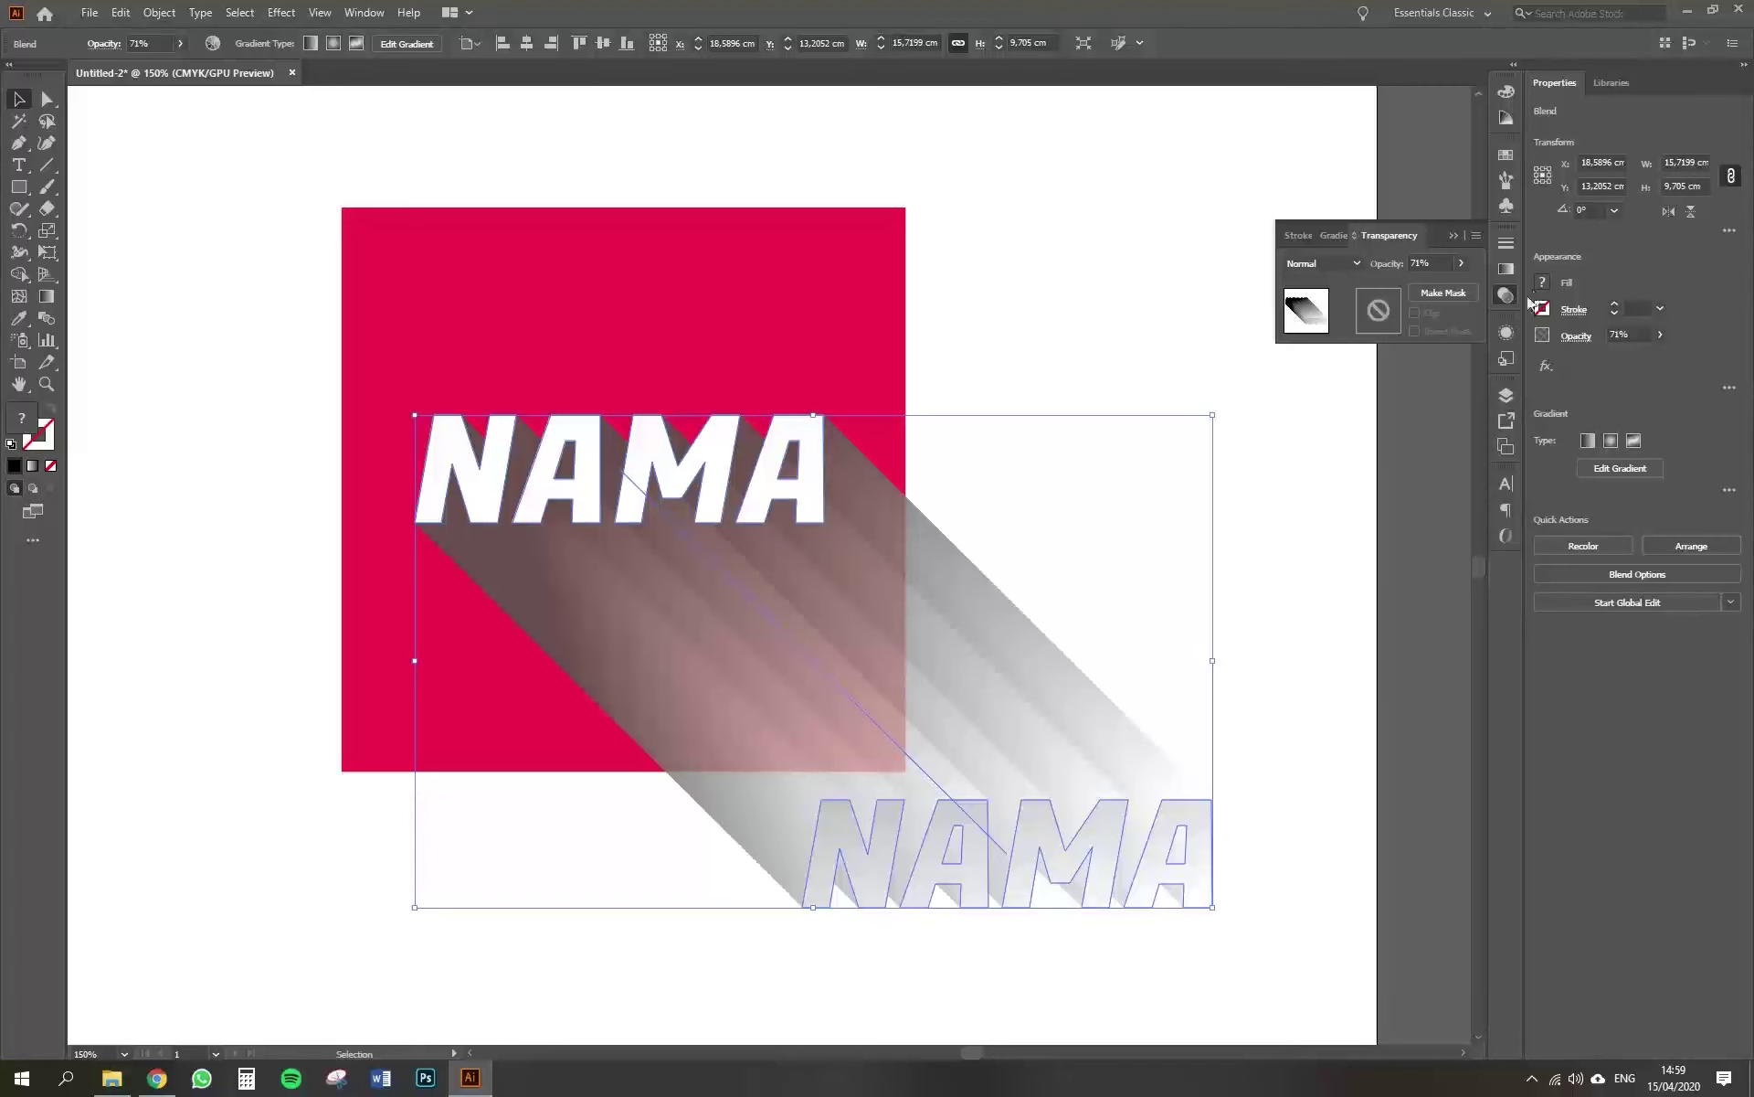
click(1357, 264)
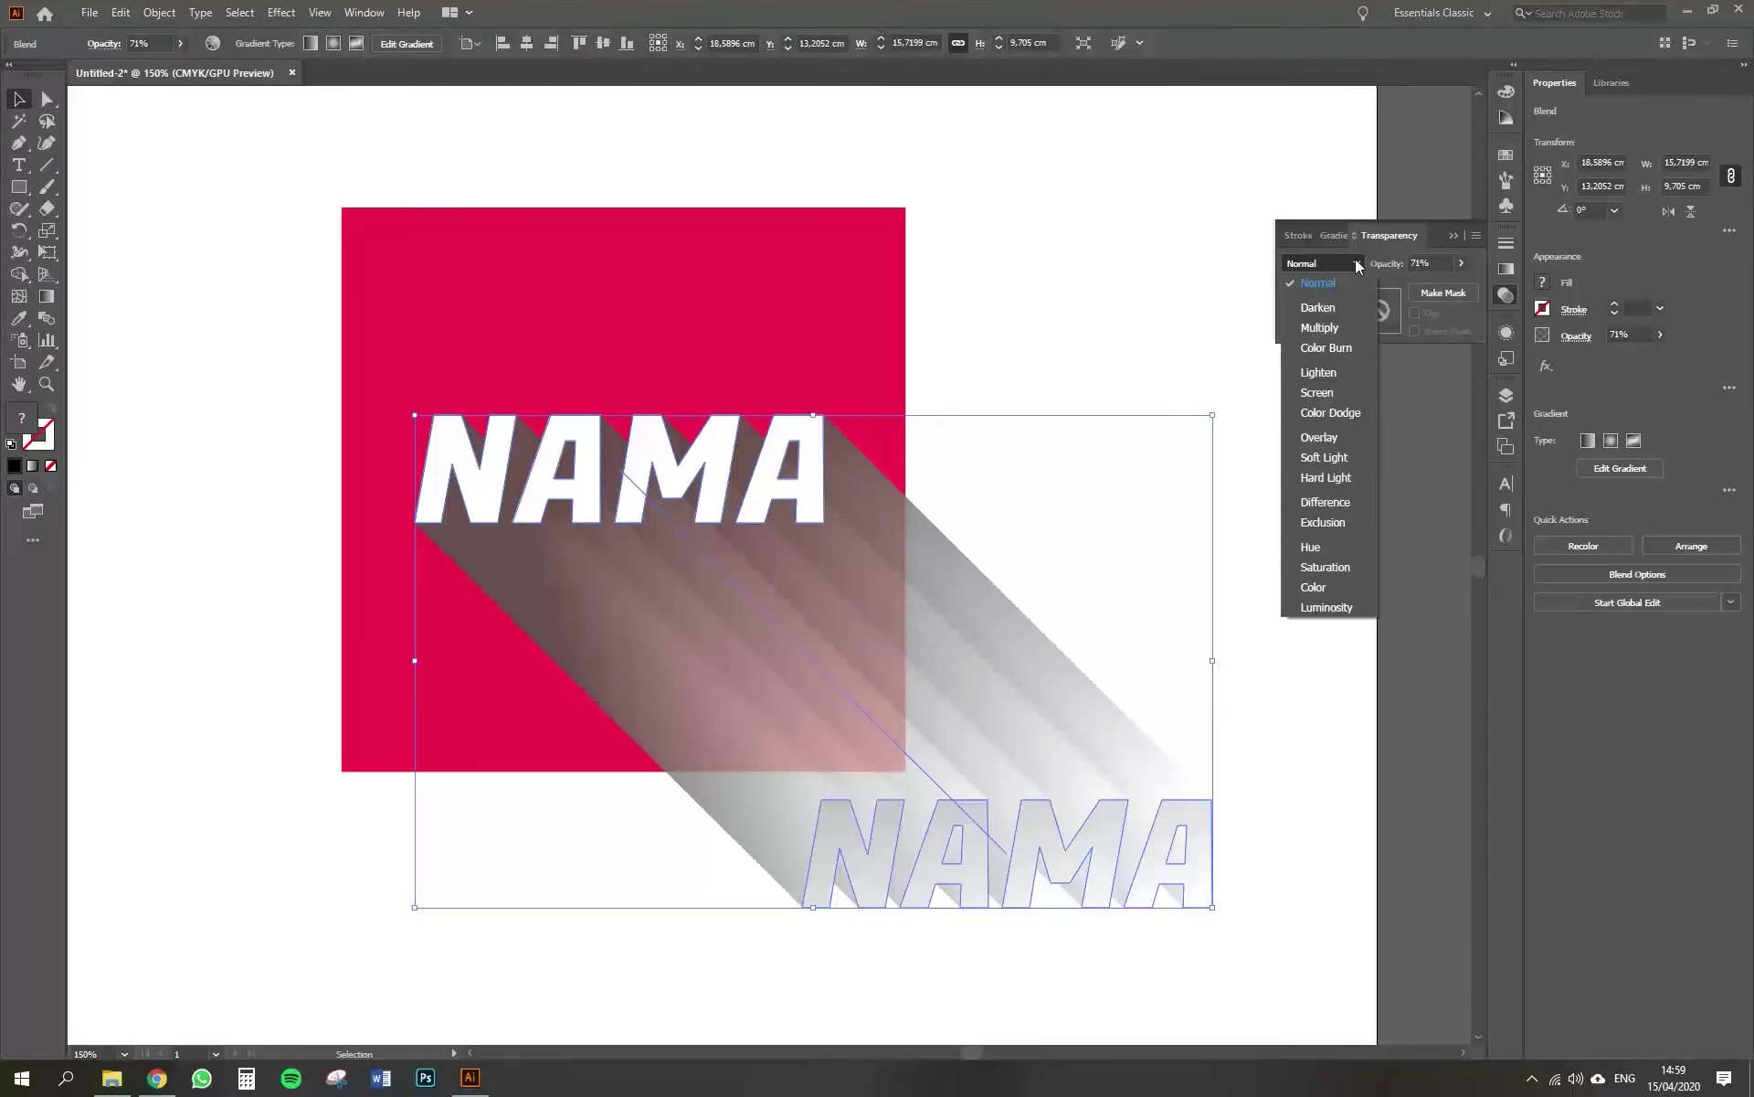
click(1328, 329)
click(1042, 350)
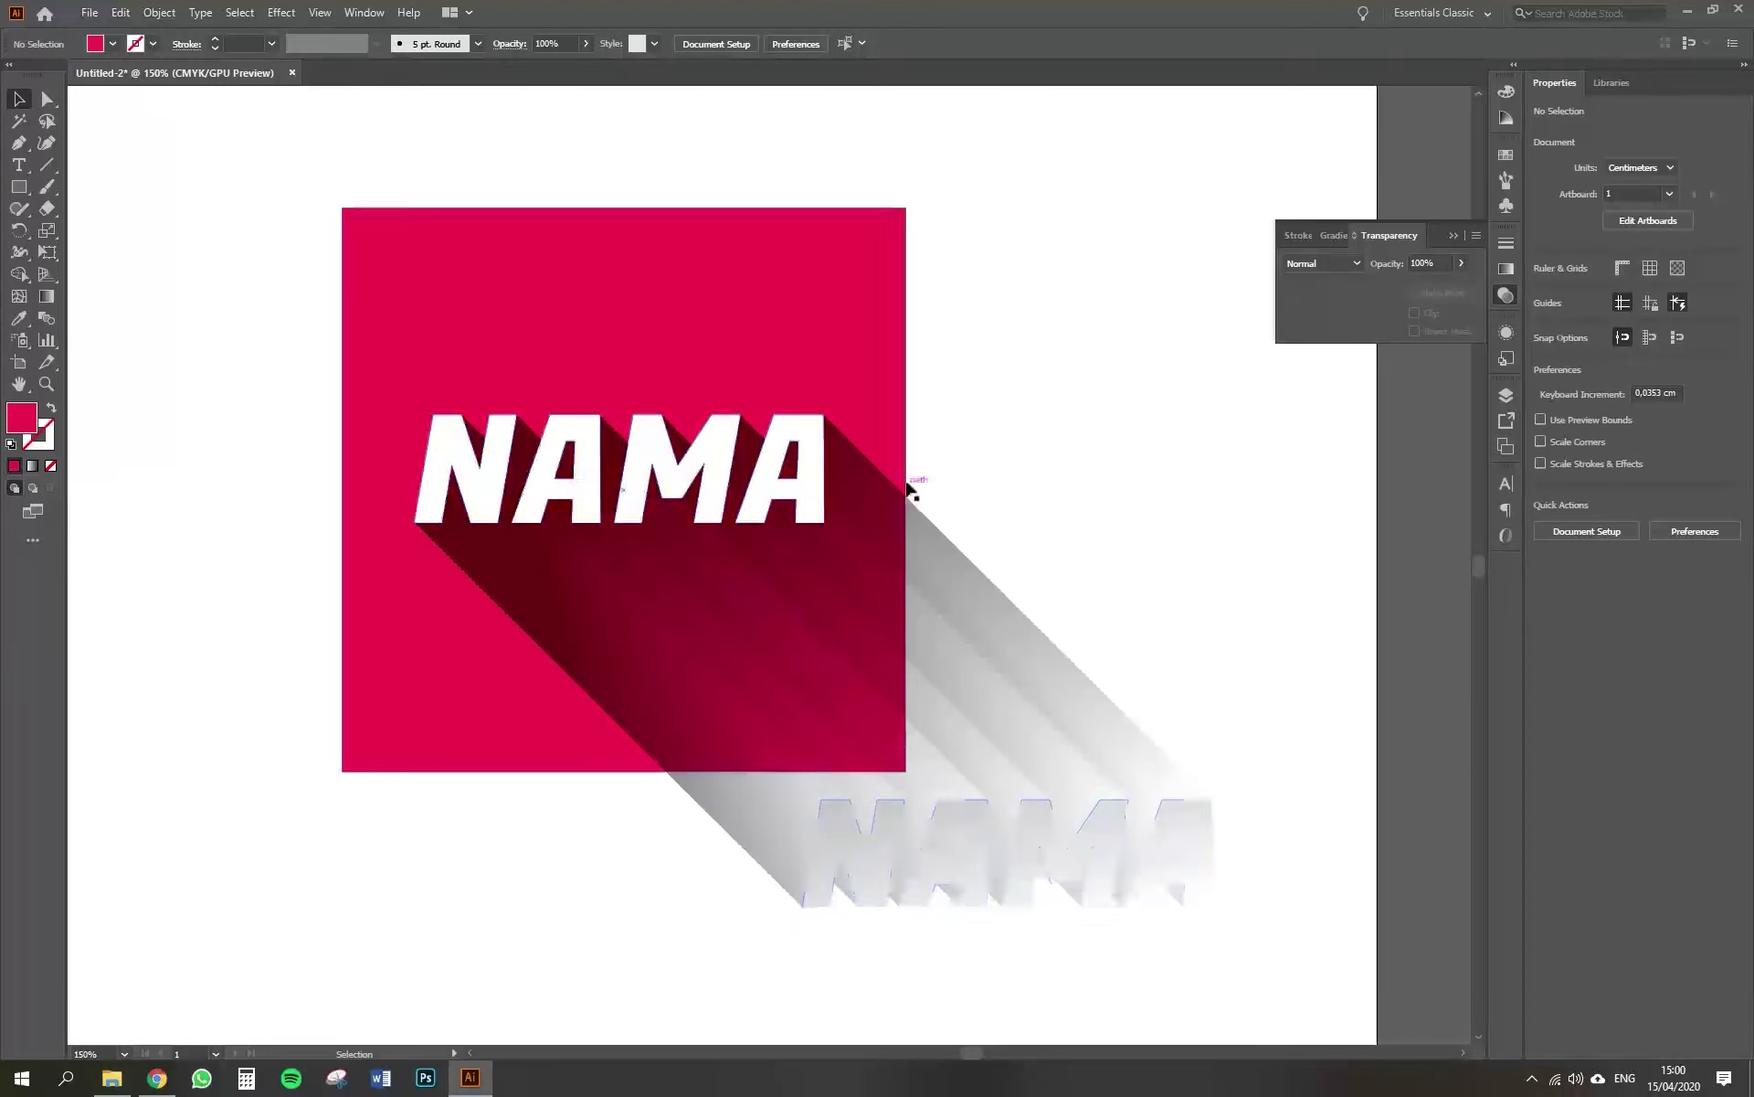
Copy the red background square to the clipboard.
click(877, 402)
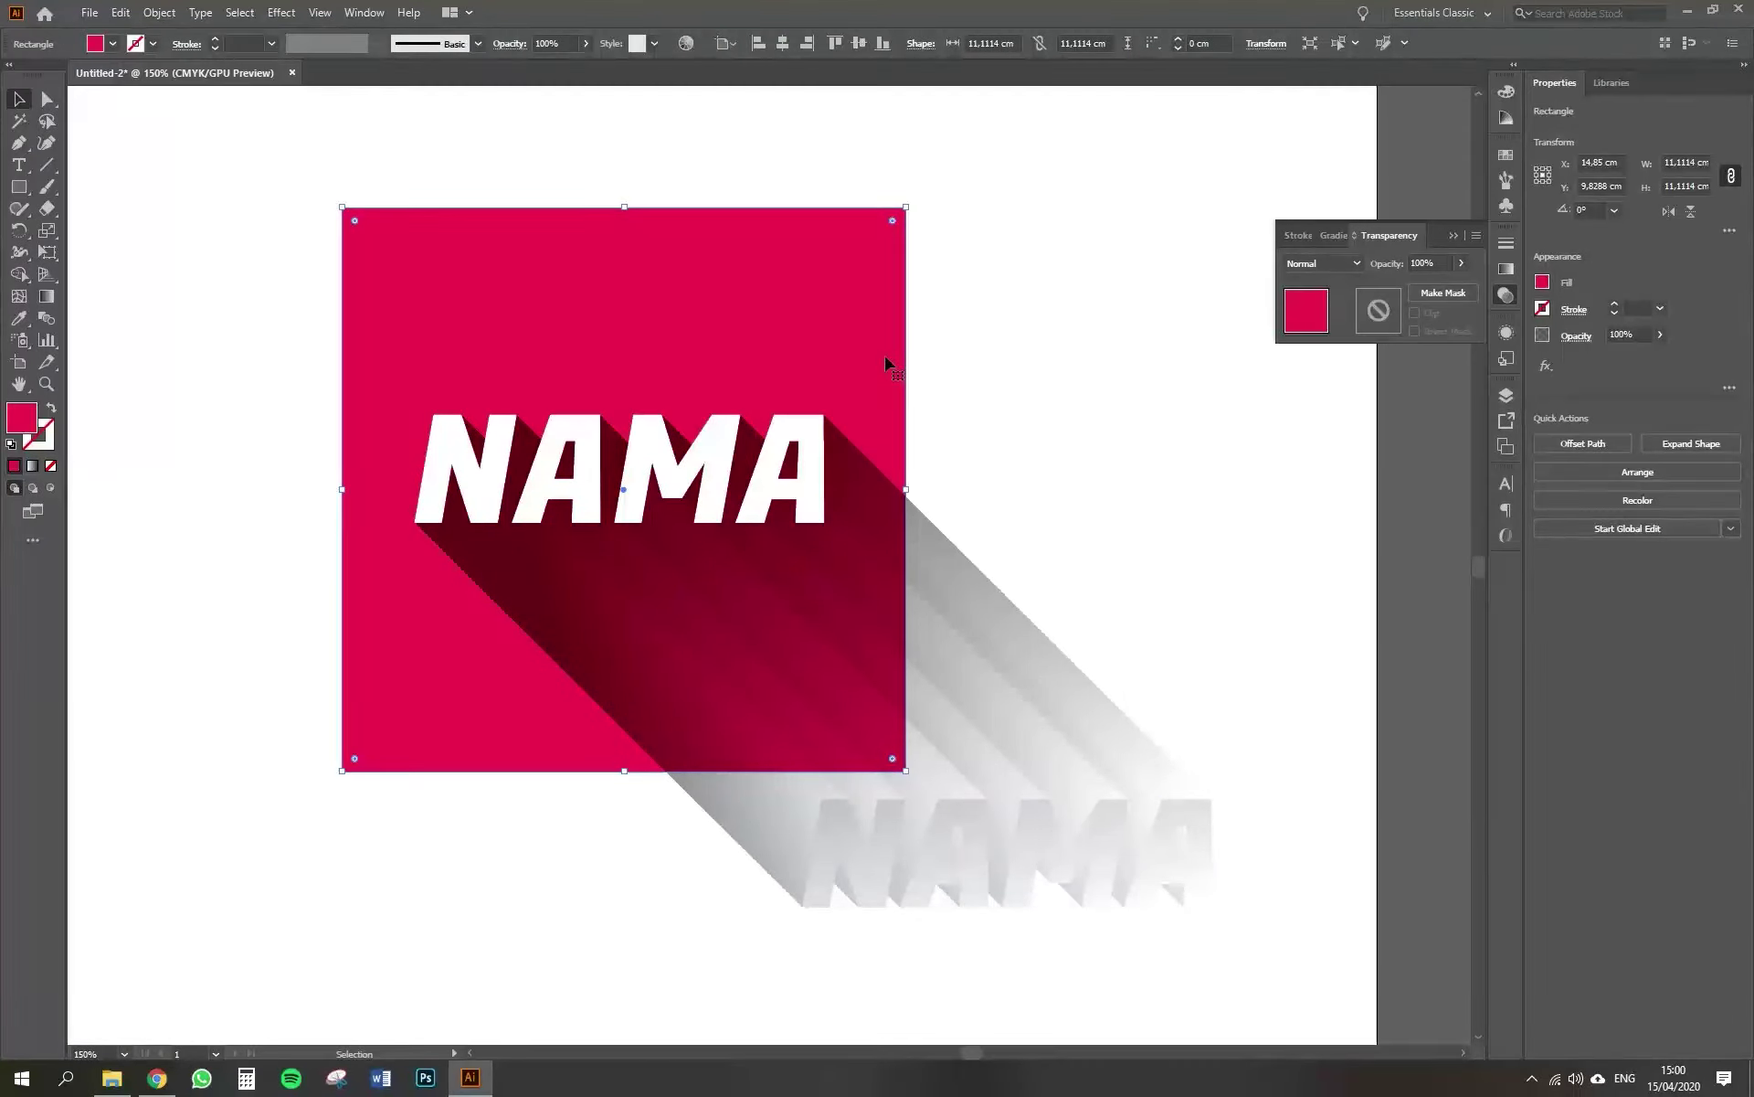
click(119, 13)
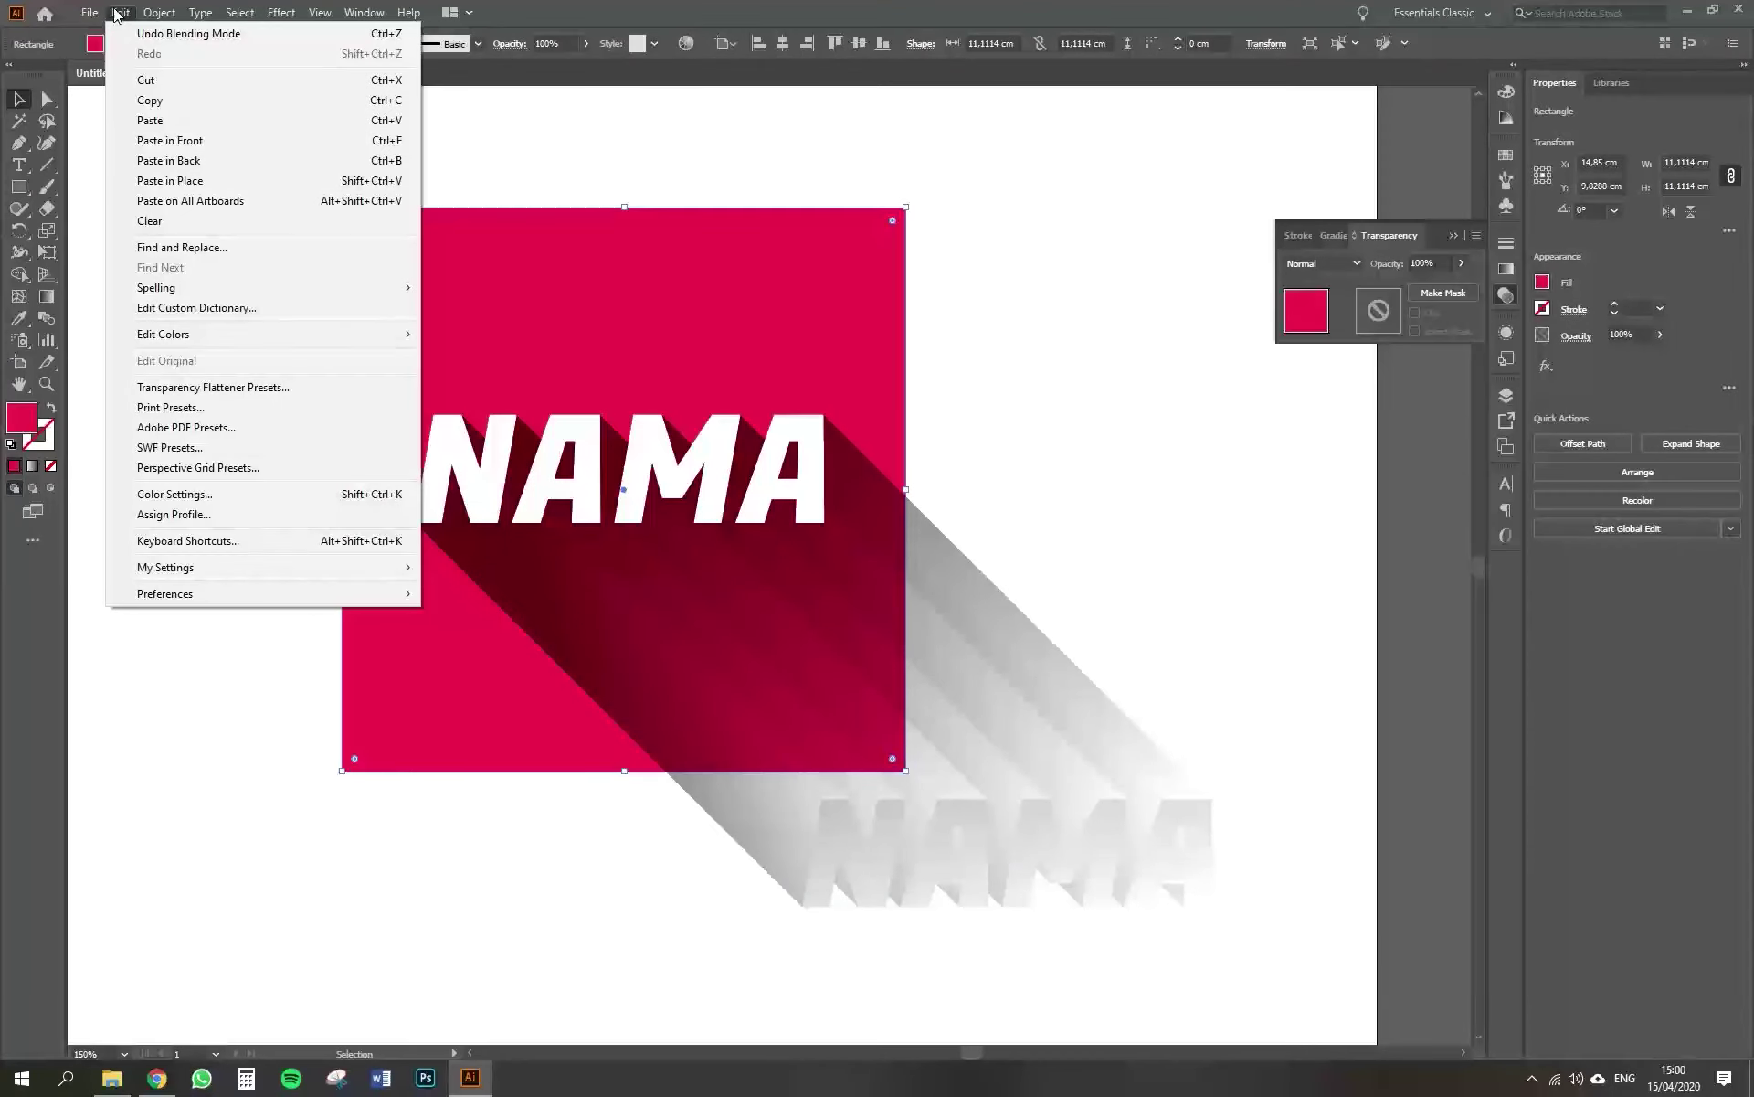
click(175, 105)
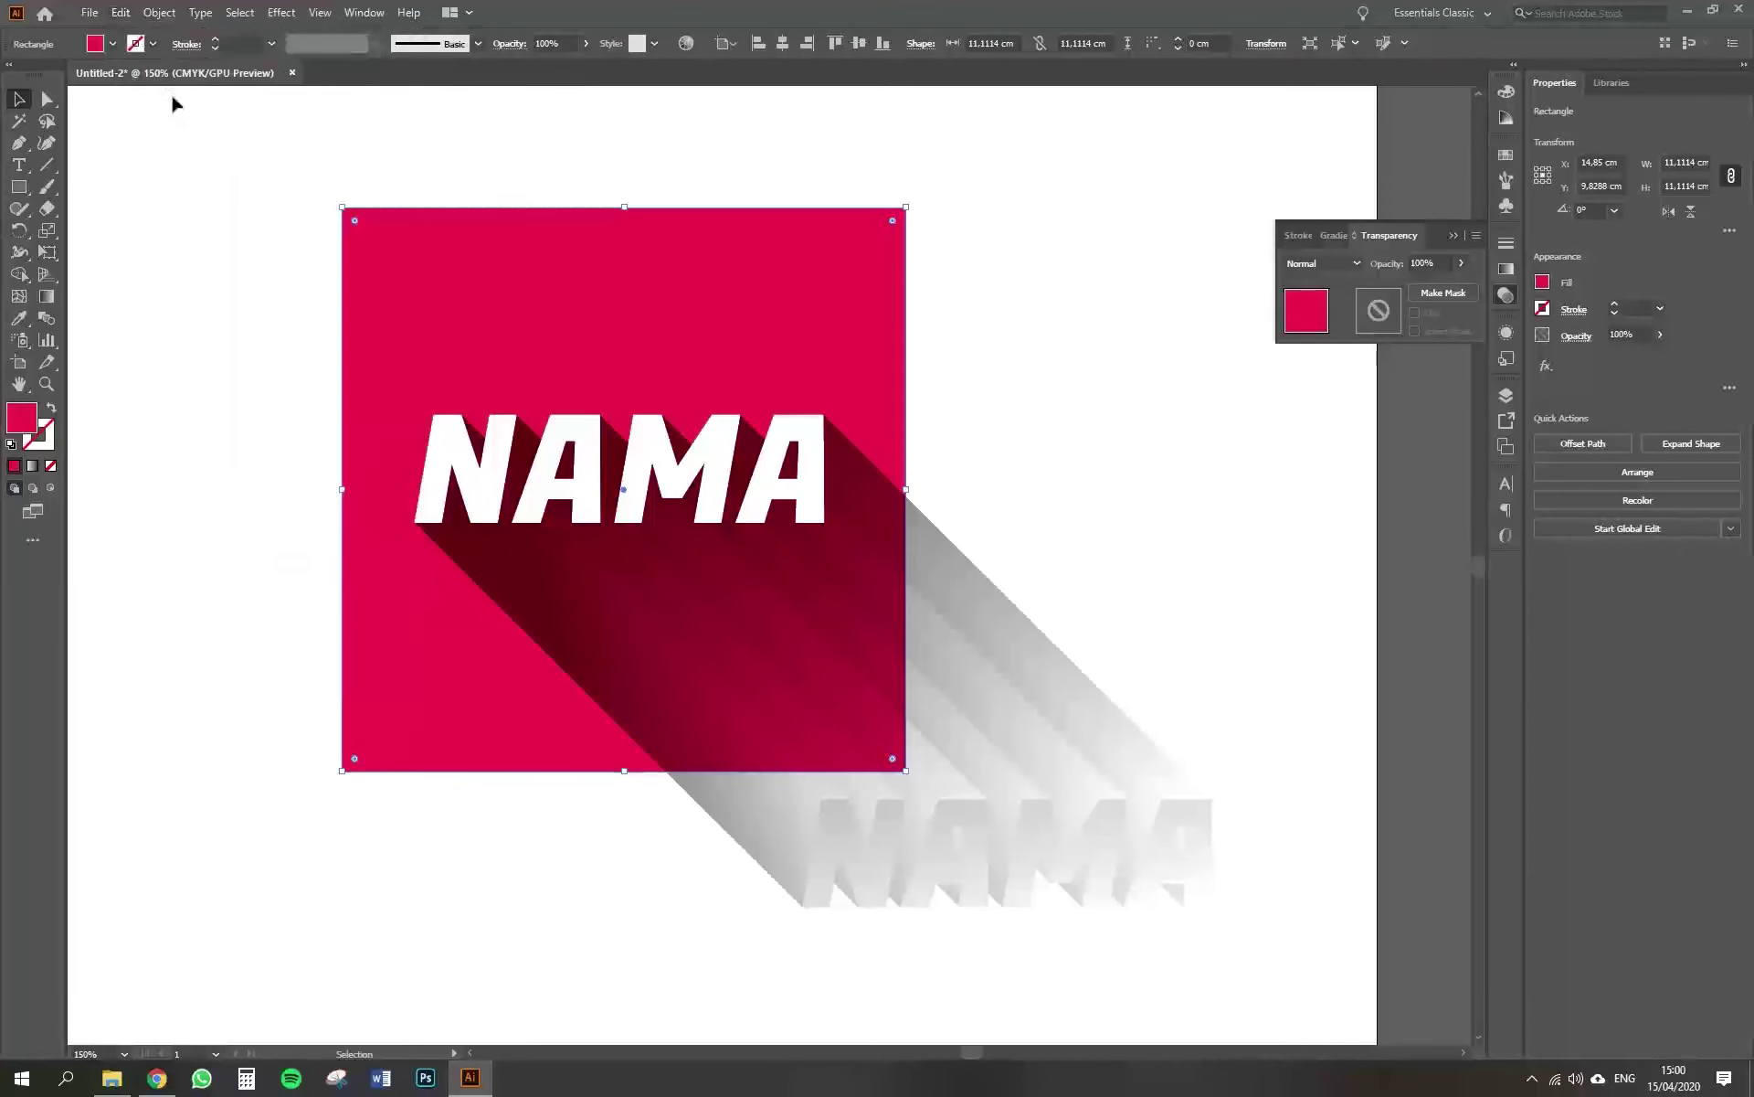
Paste the copied red square in place in front and bring it to the front of the stacking order.
click(119, 13)
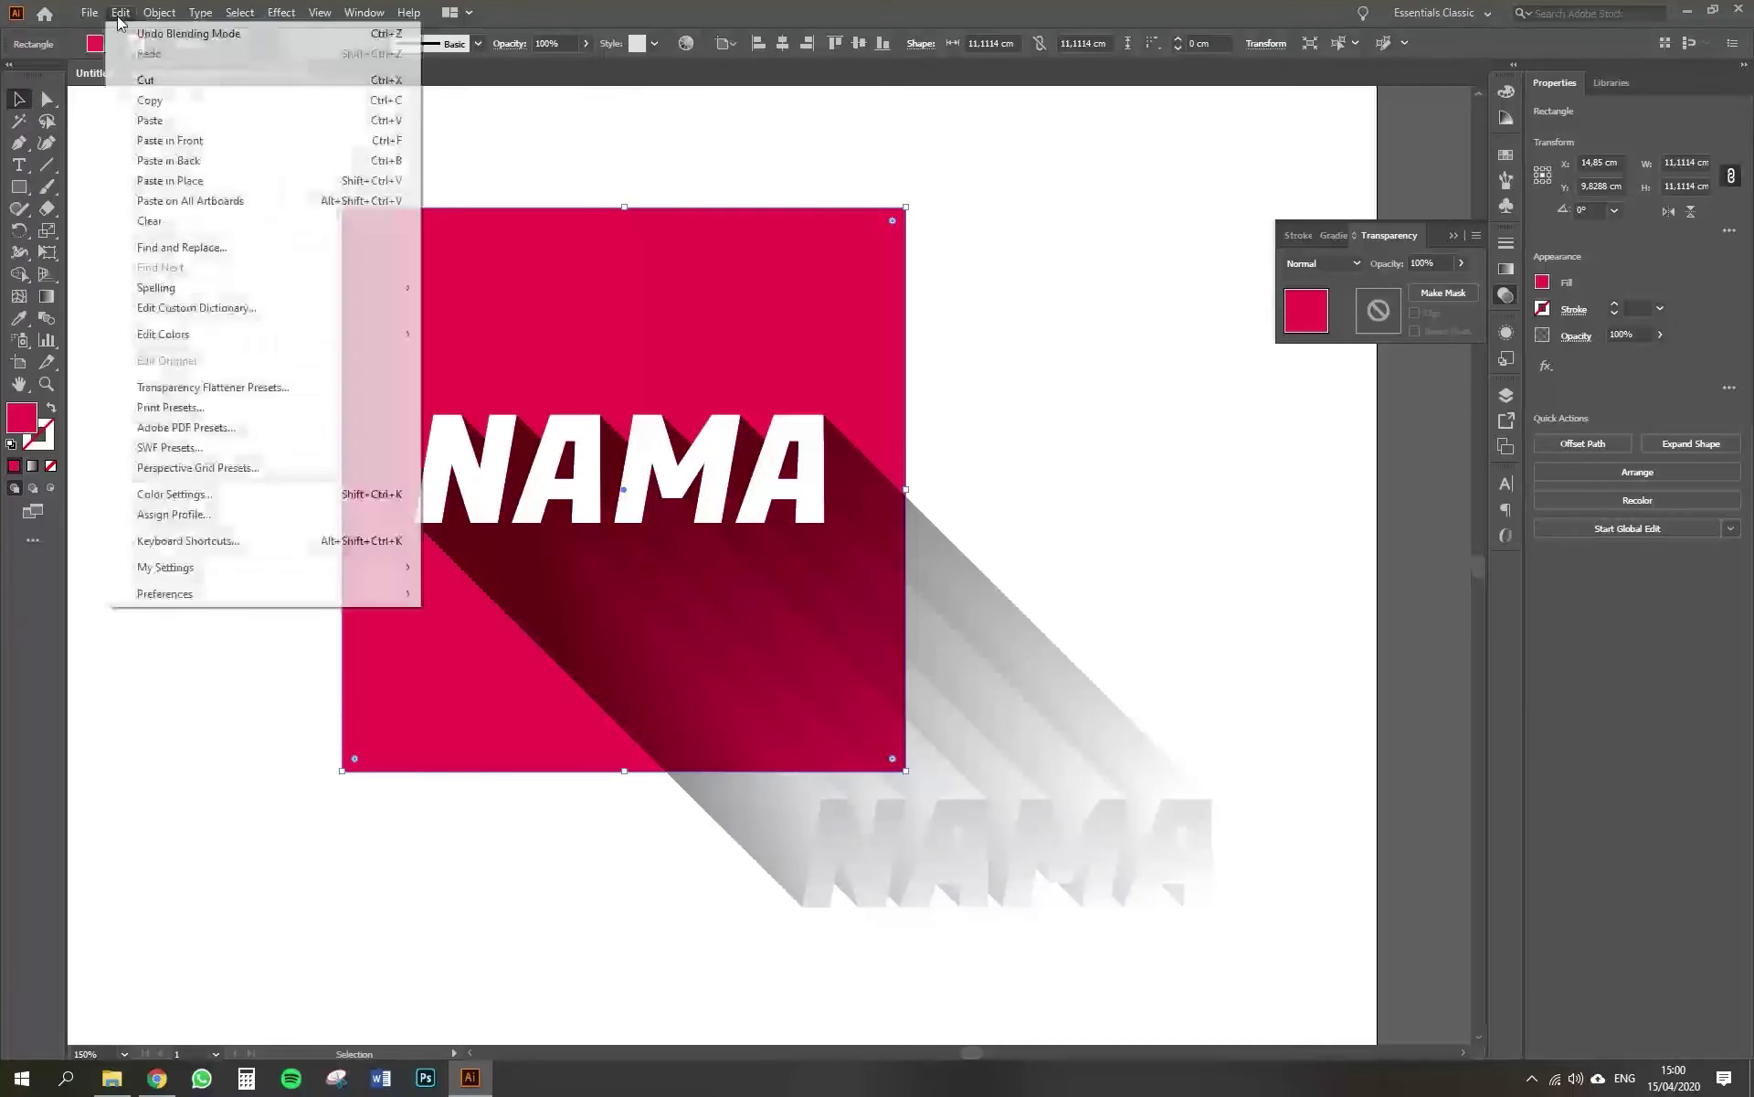
click(189, 140)
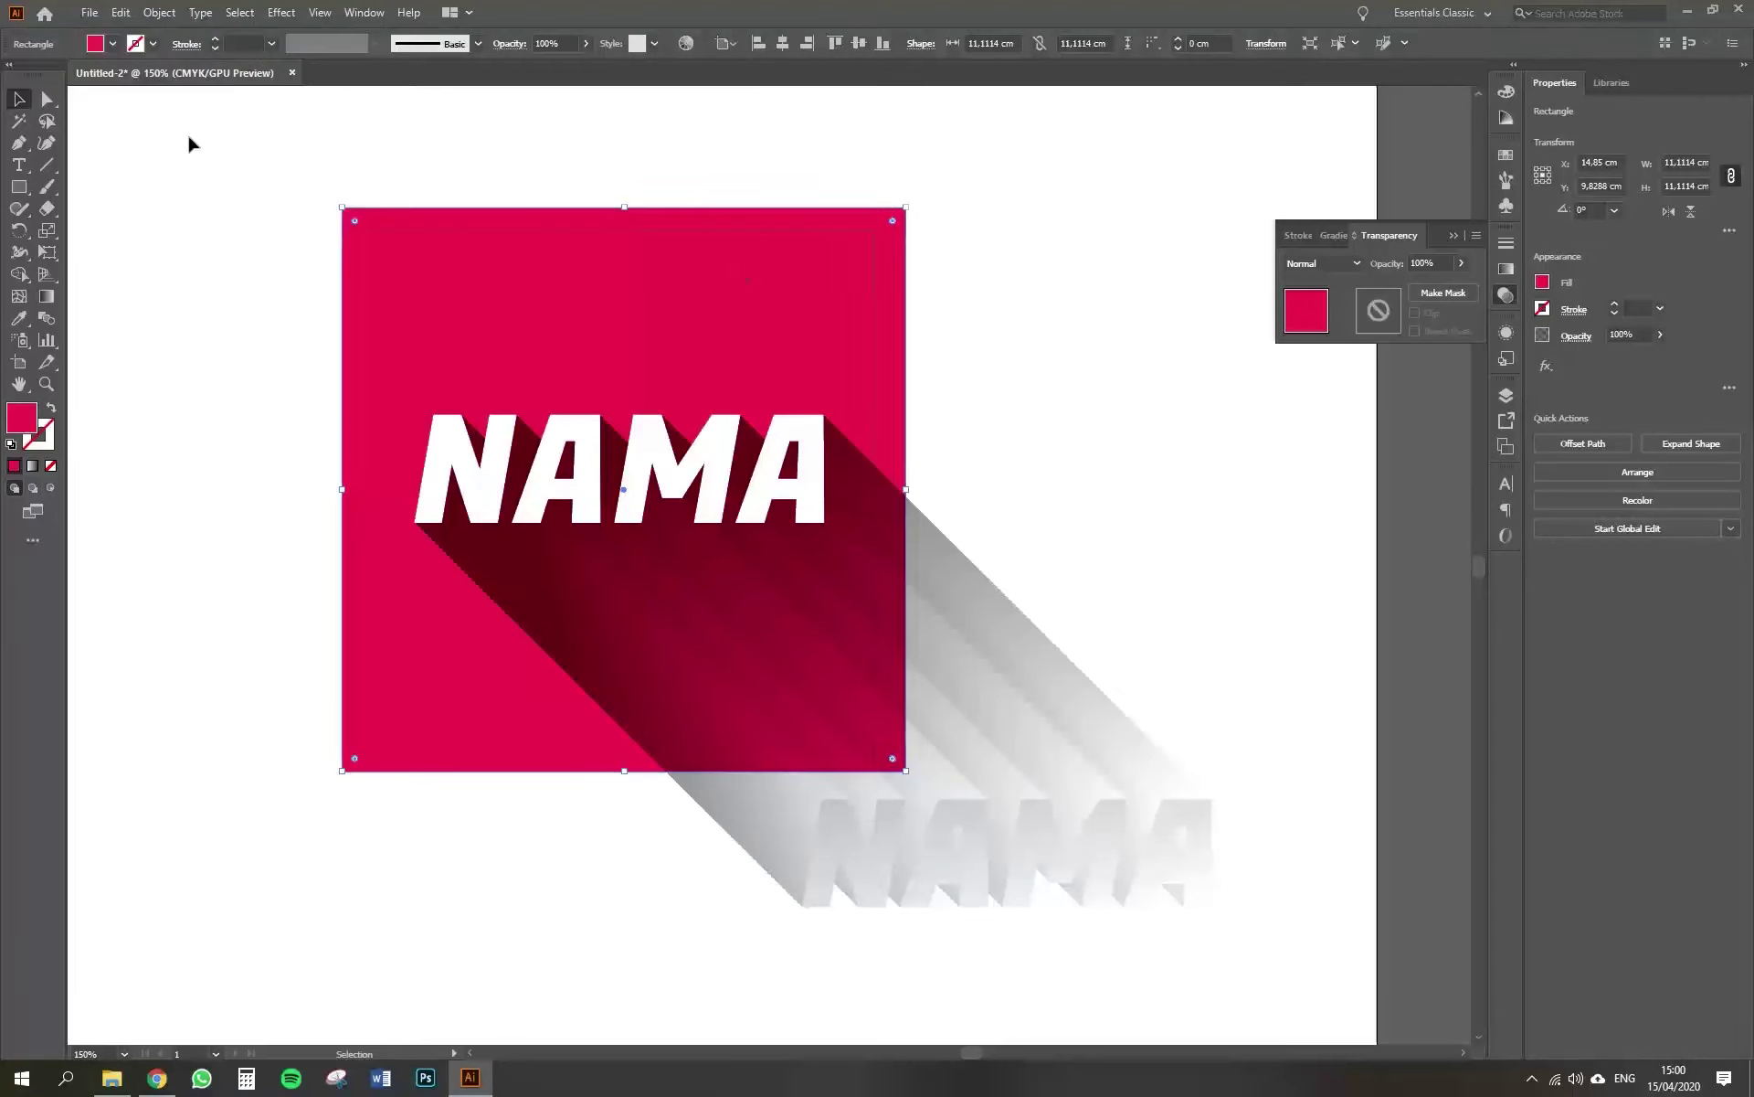
drag(808, 225, 690, 290)
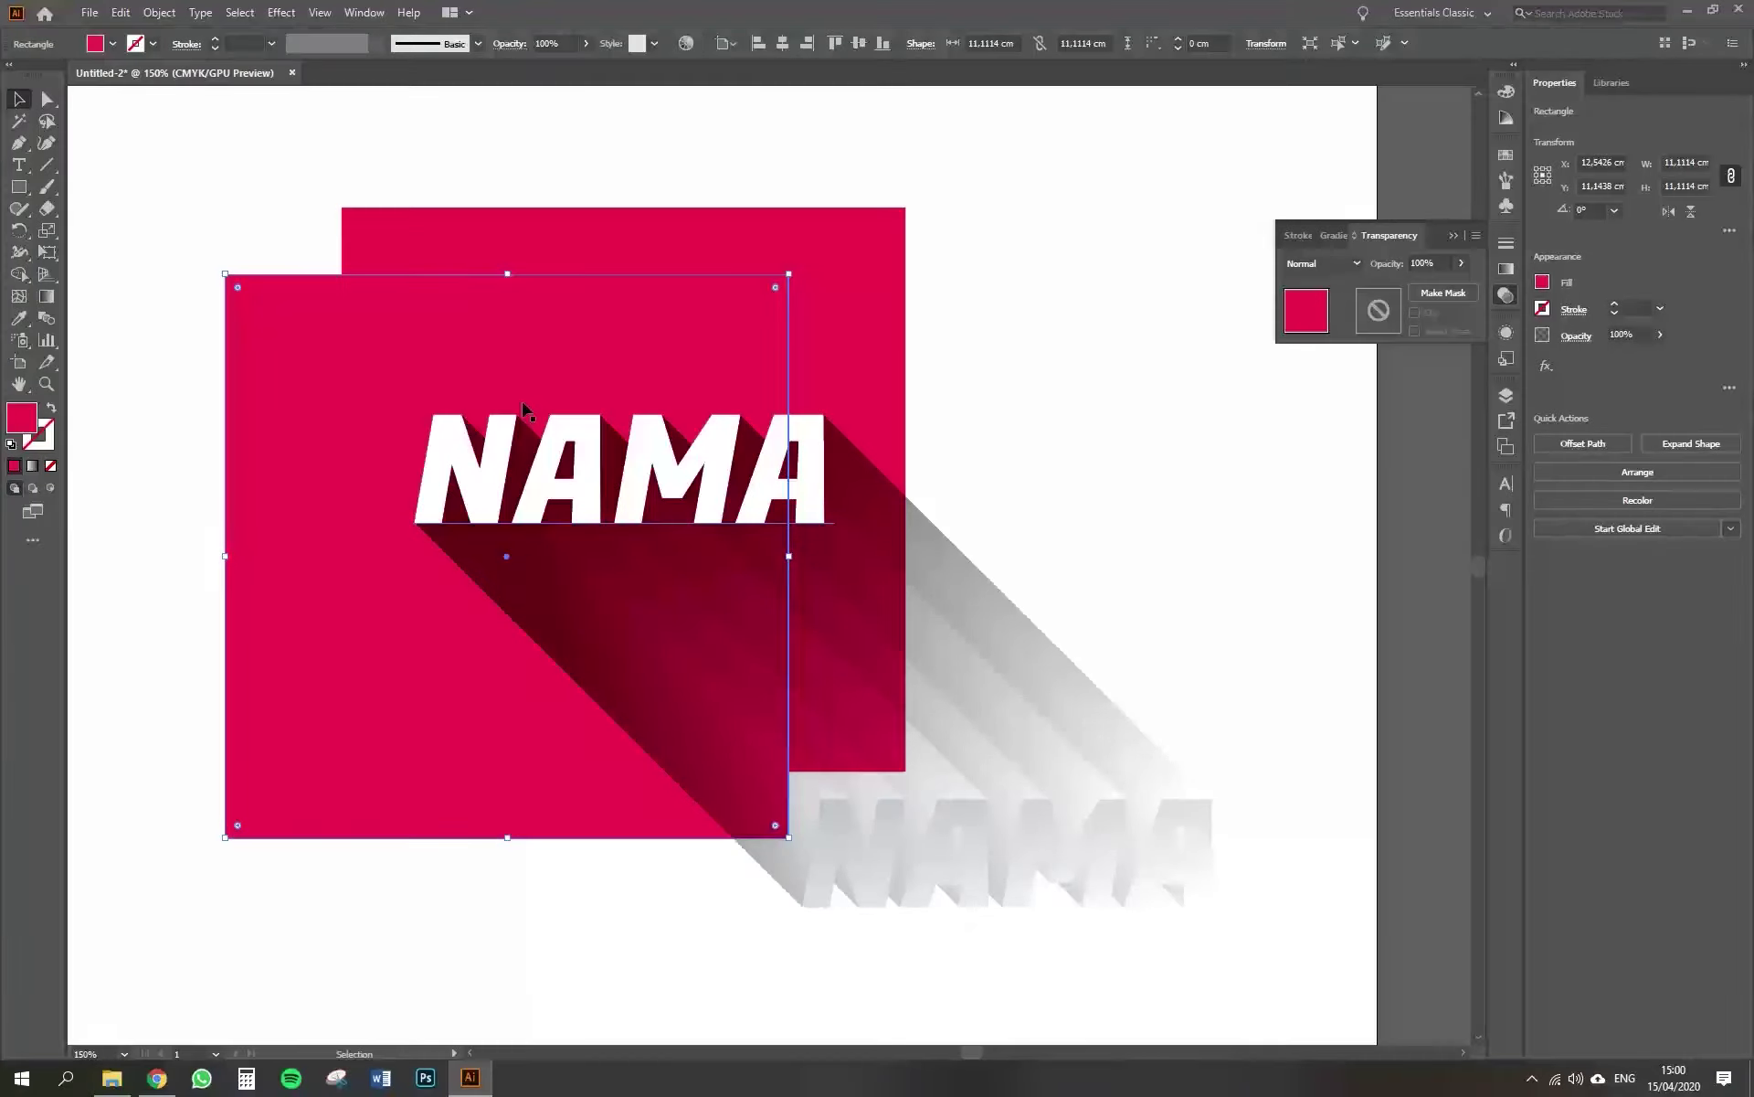
key(ctrl+z)
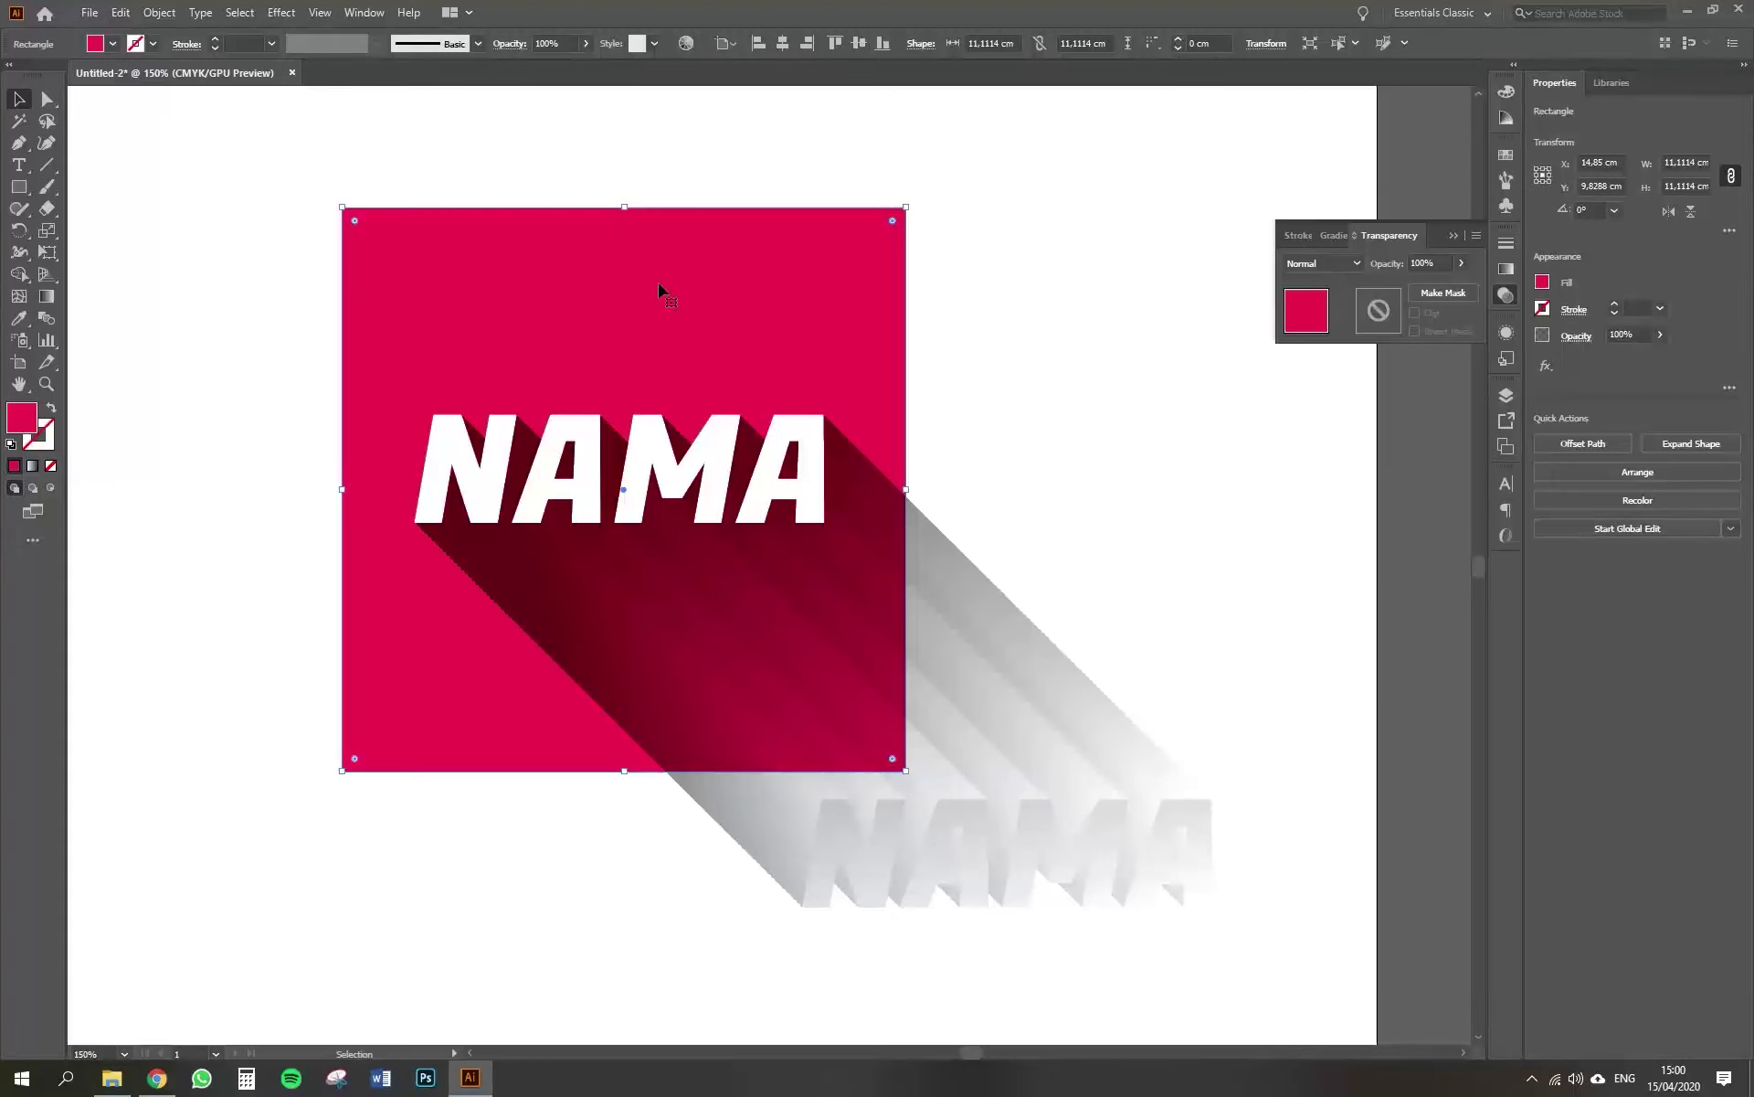
right_click(654, 292)
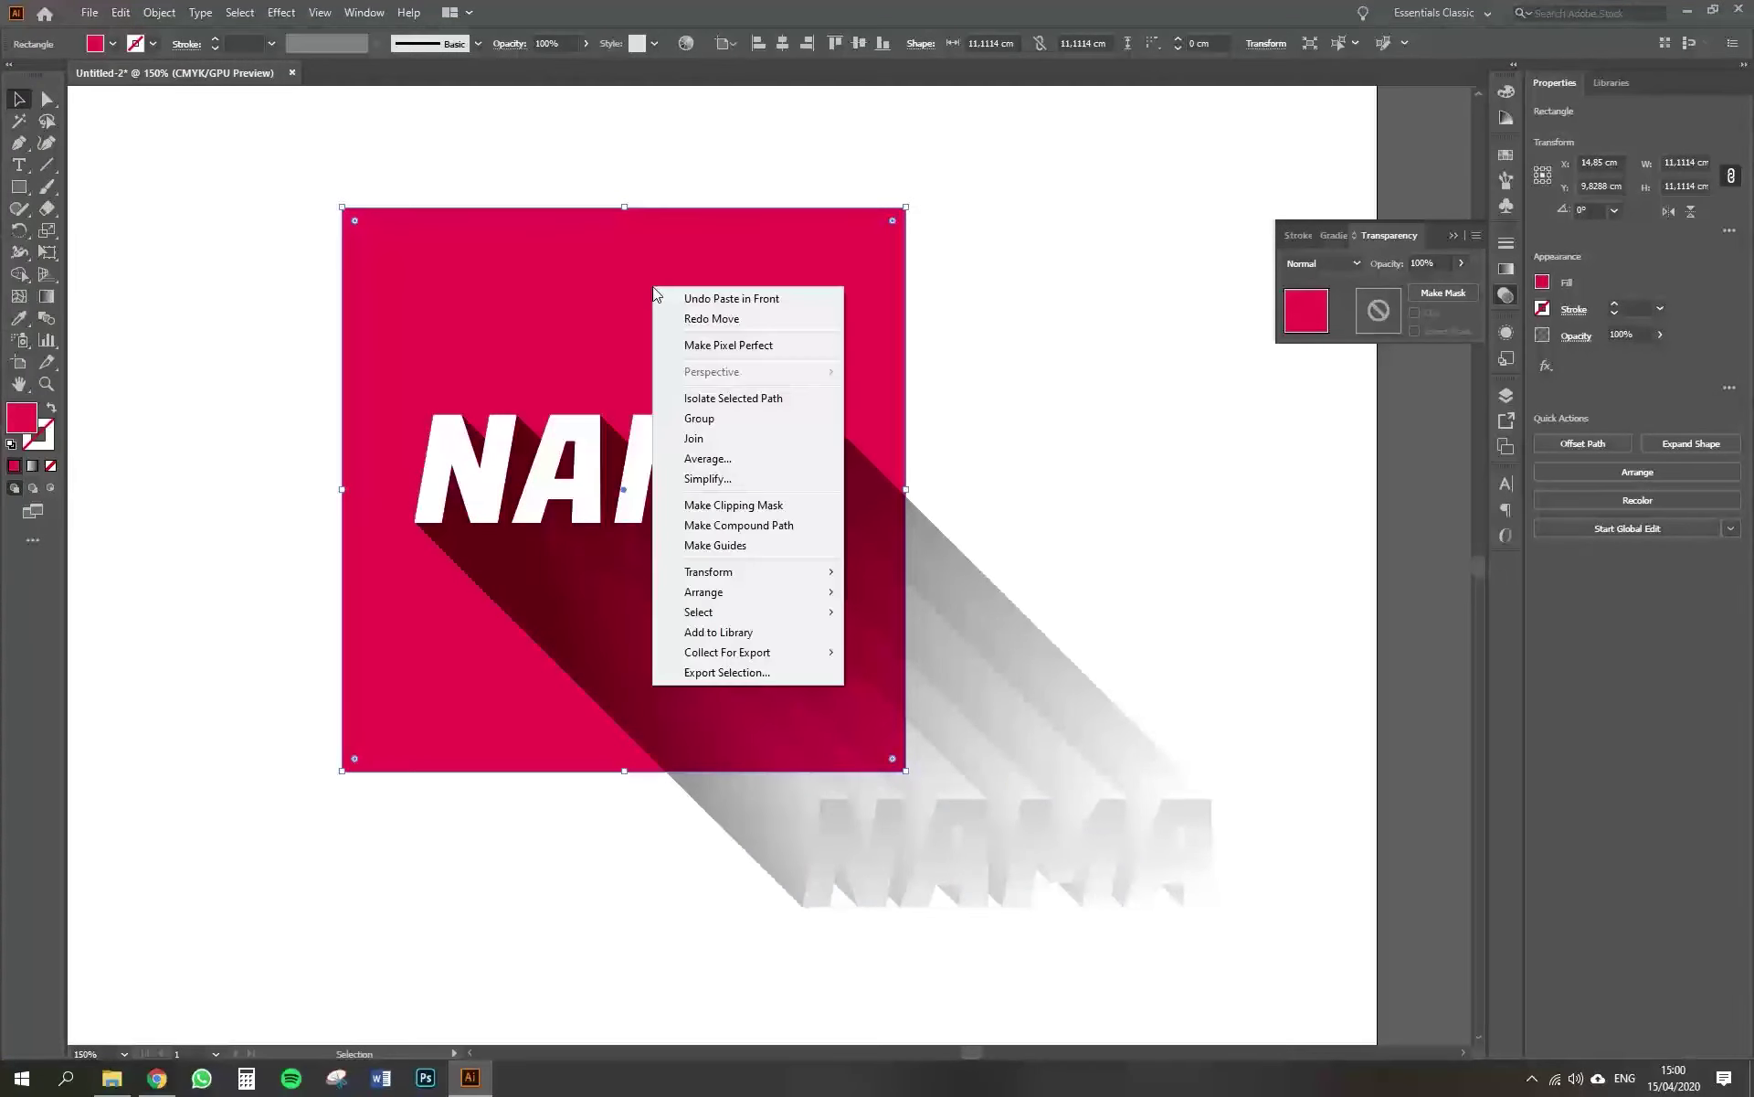
mouse_move(807, 595)
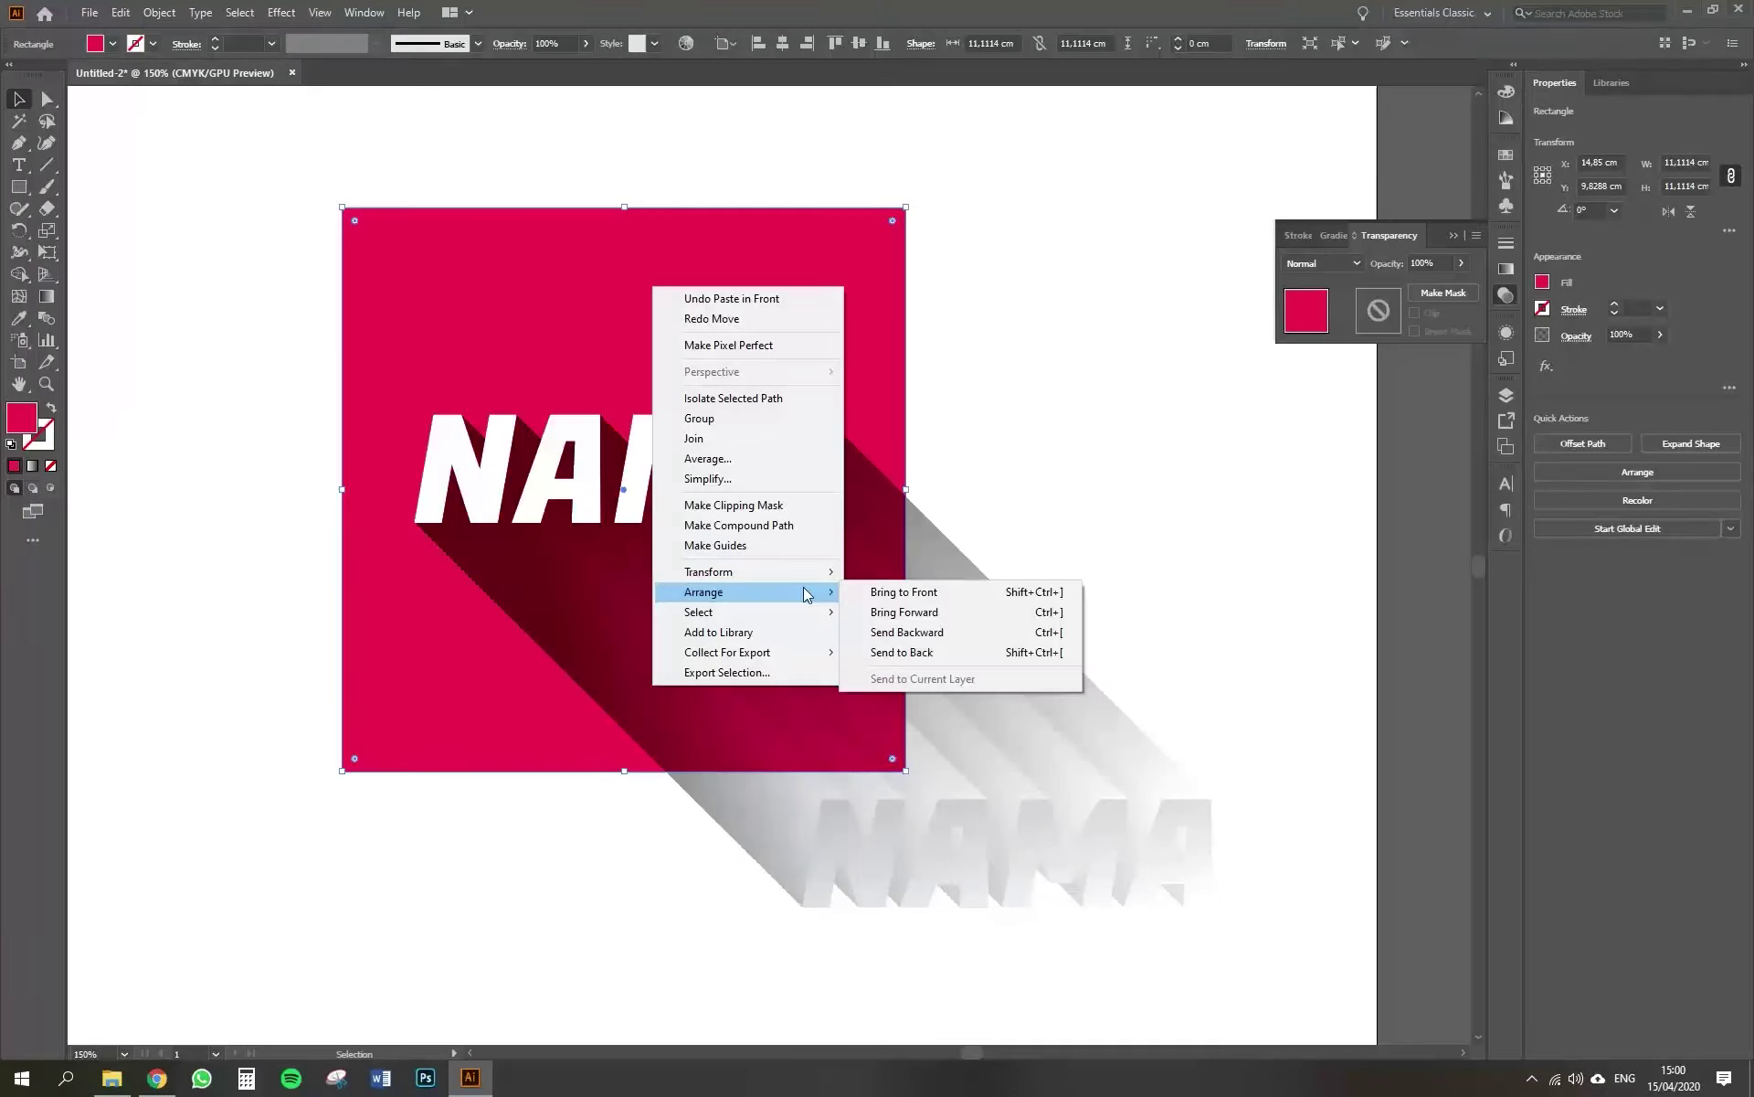
click(876, 595)
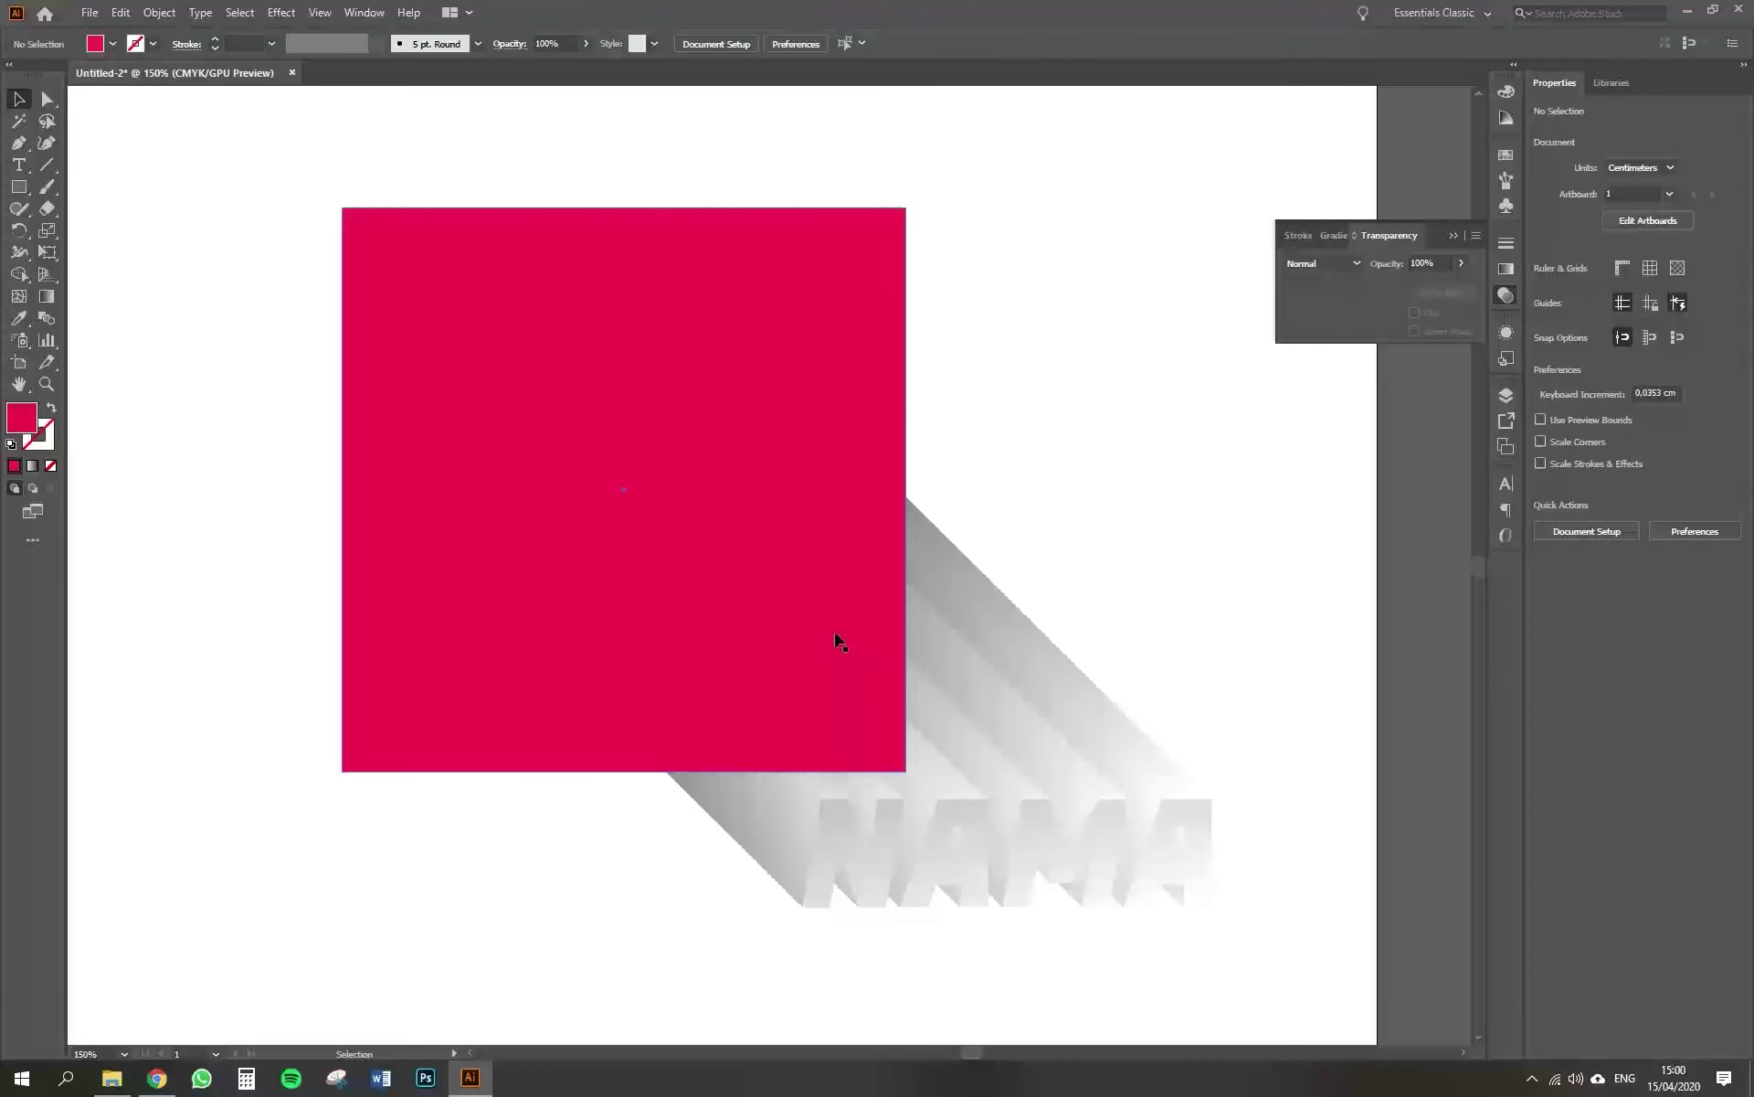
Select the front red square together with the gradient NAMA blend and make a clipping mask to crop the shadow to the square.
click(1024, 681)
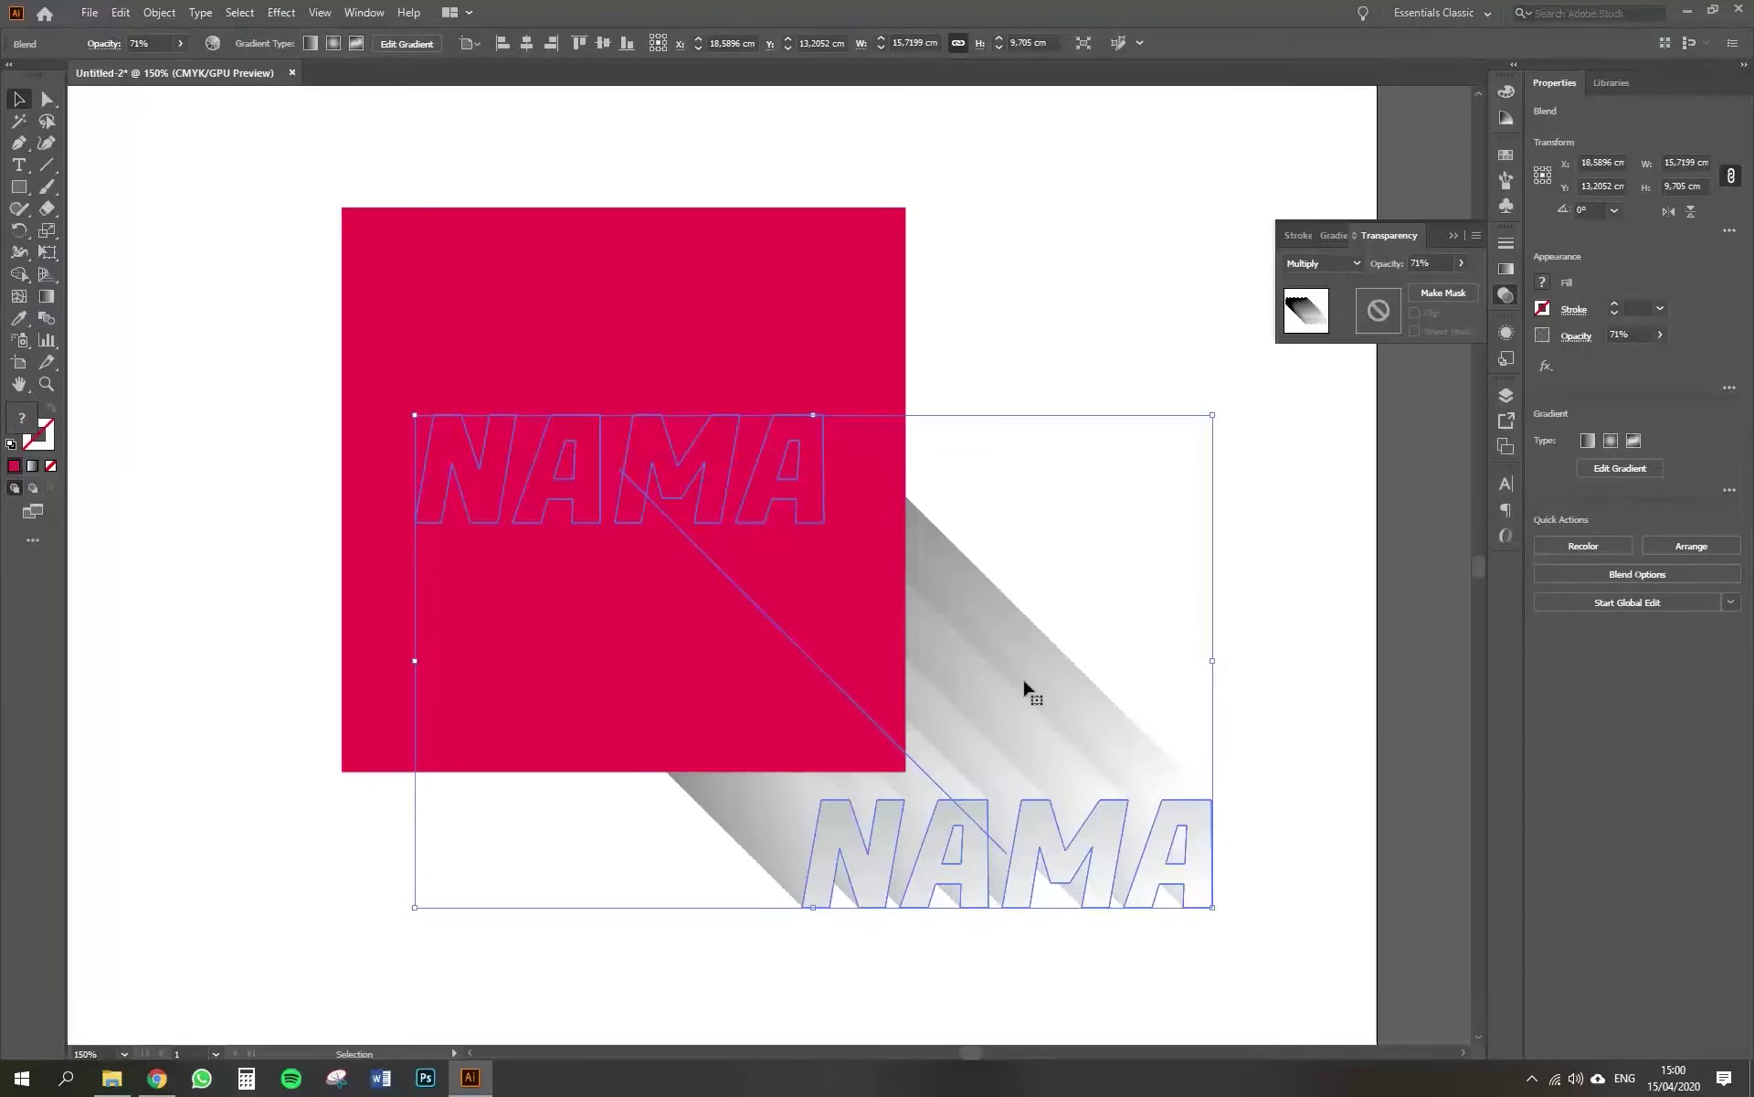
click(1170, 510)
click(884, 446)
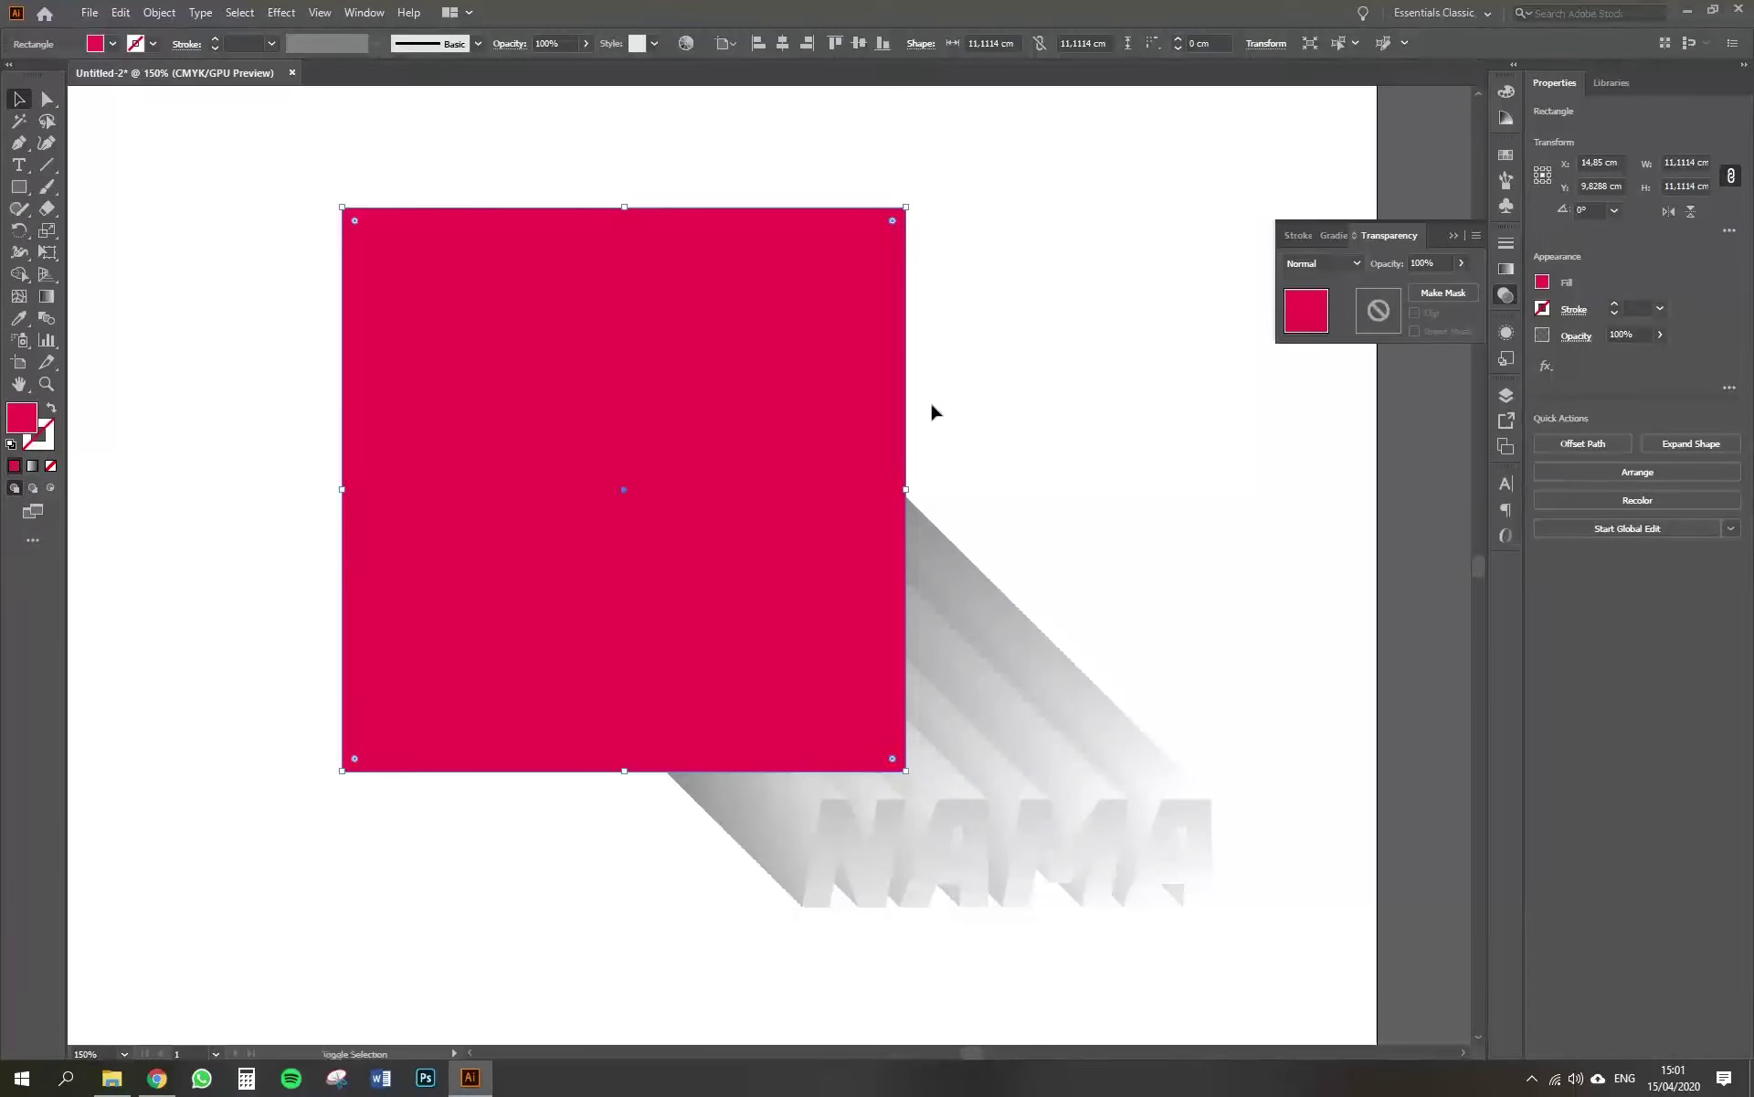
shift+click(831, 427)
click(870, 447)
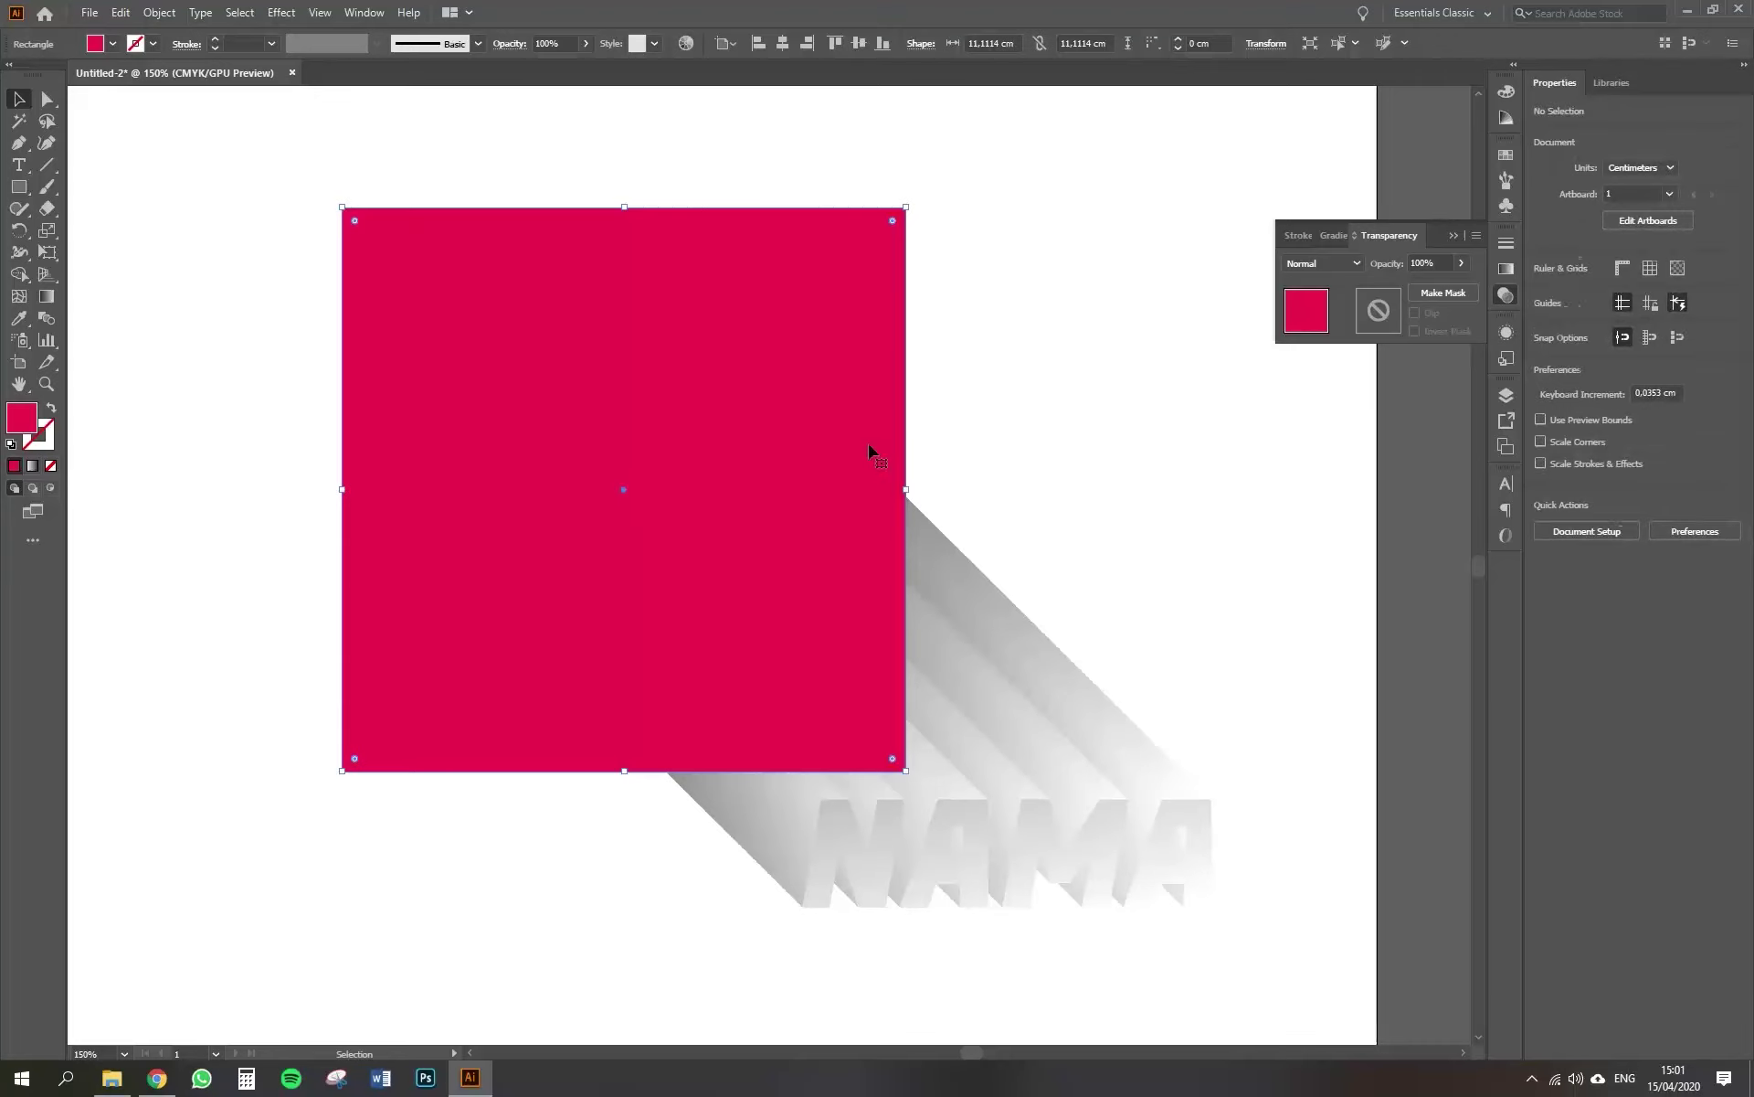
shift+click(1053, 723)
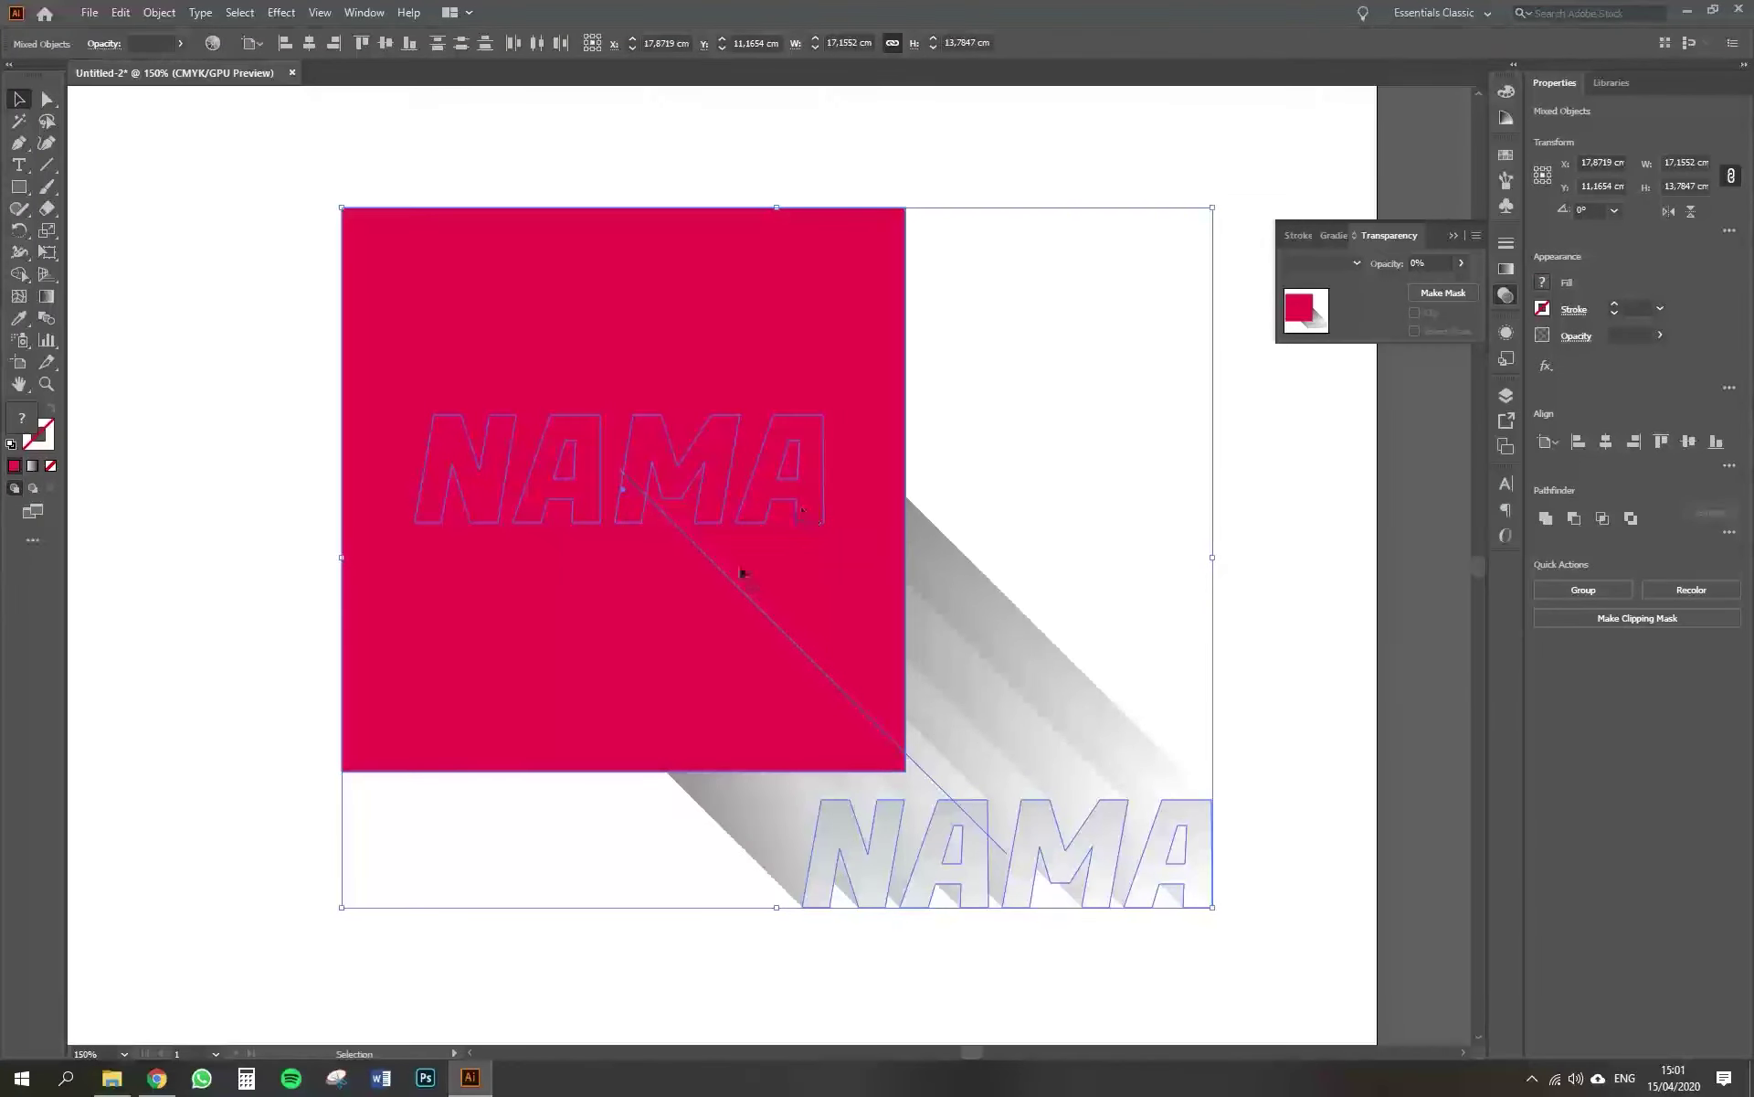
right_click(869, 621)
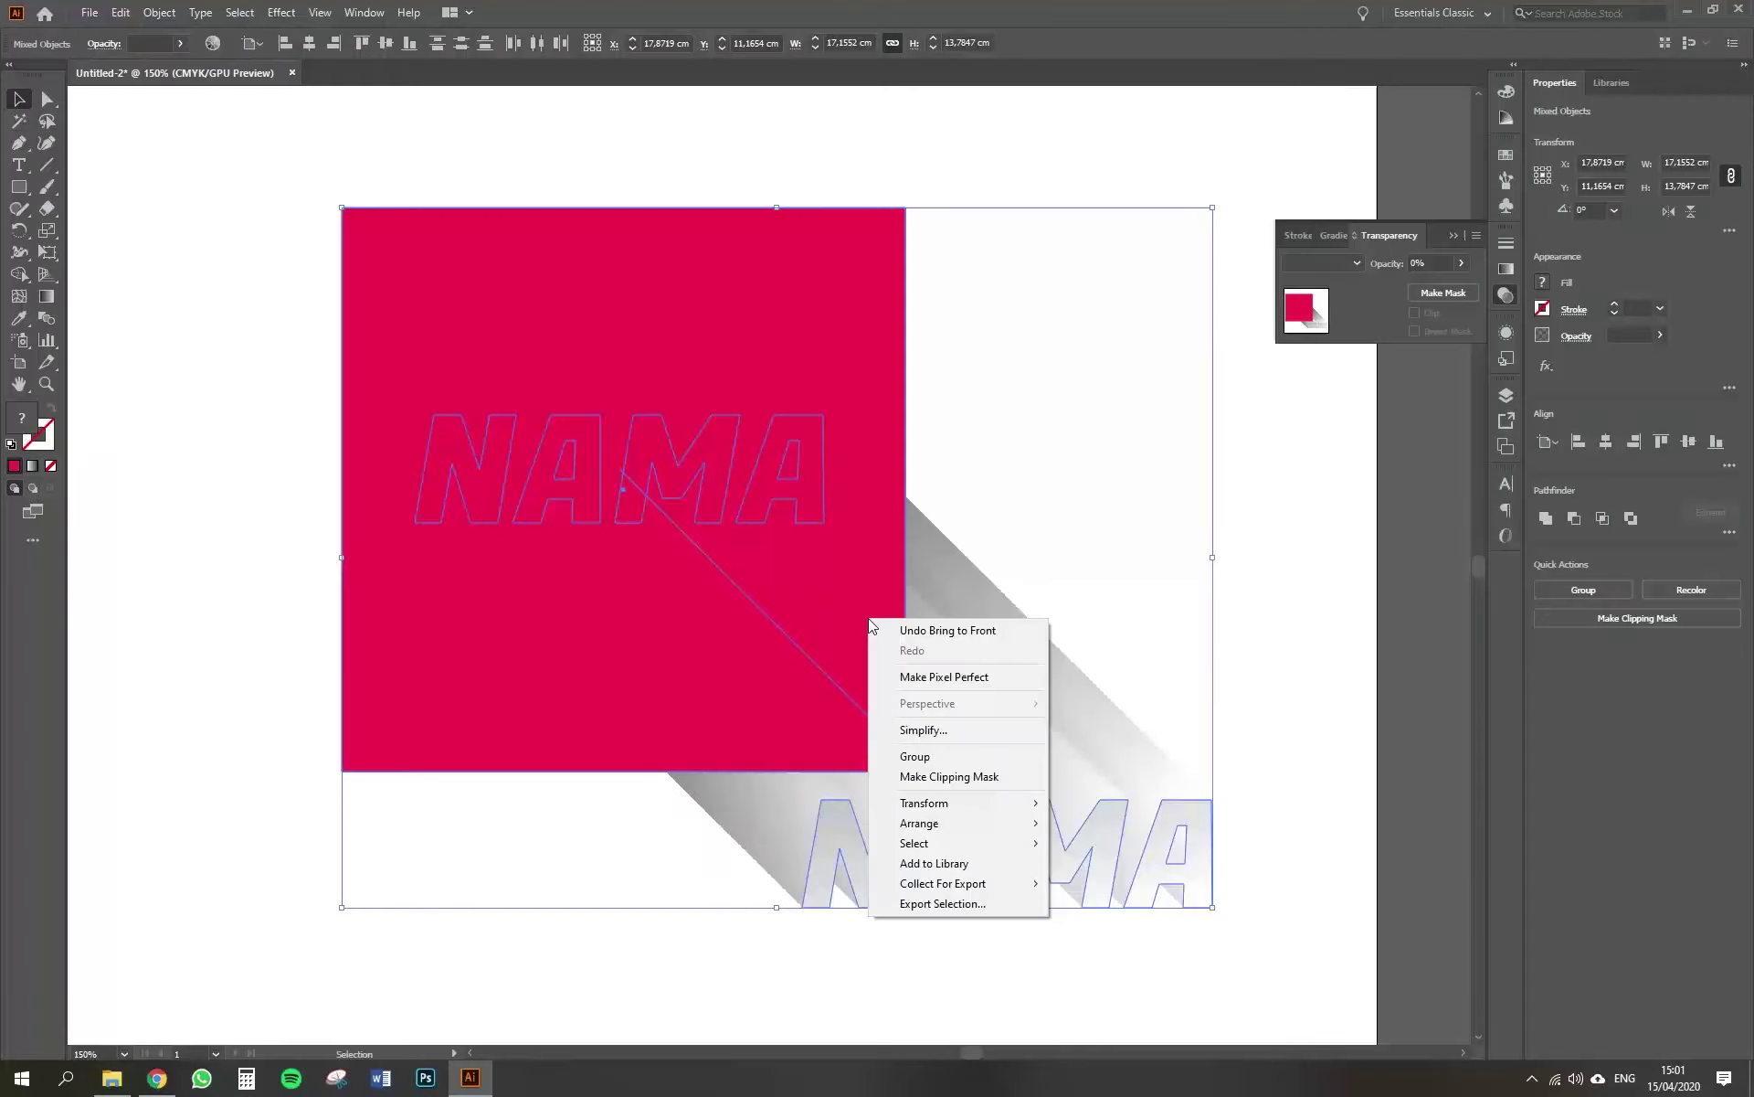
click(992, 778)
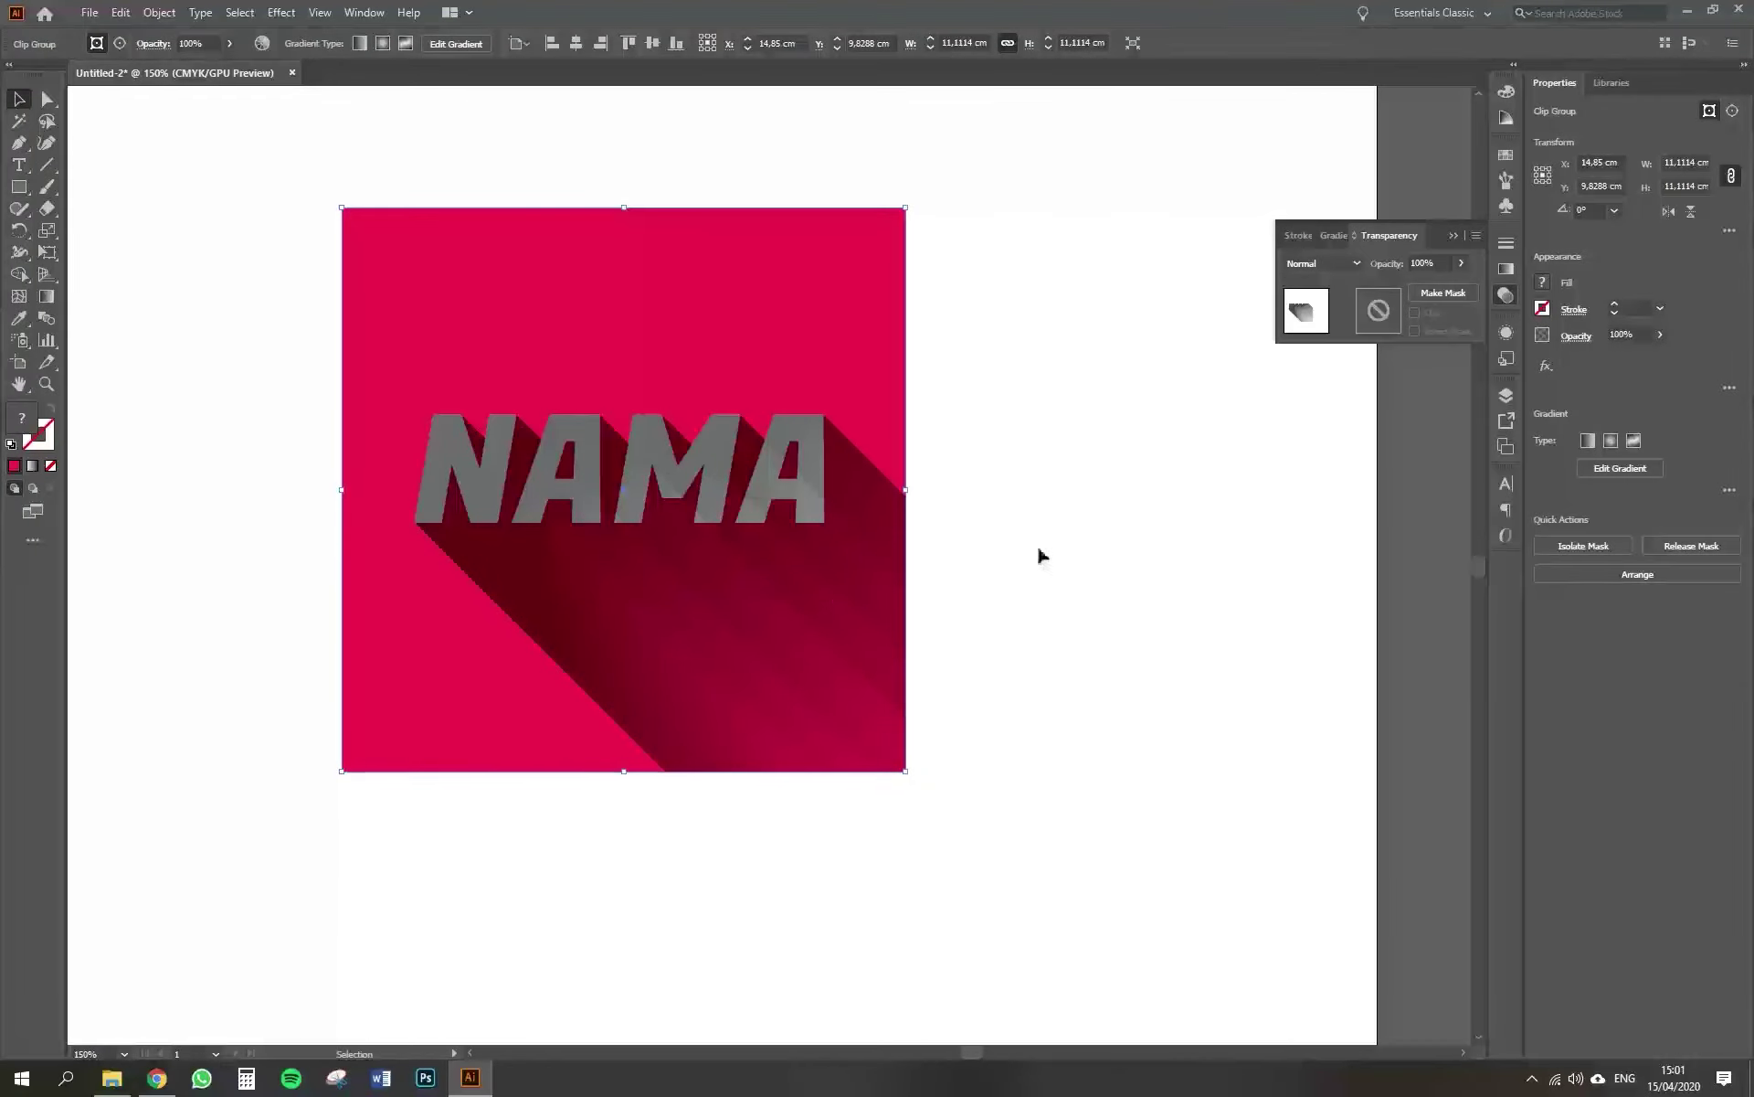
Send the clipped shadow group backward in the stacking order, behind the white NAMA lettering.
click(974, 747)
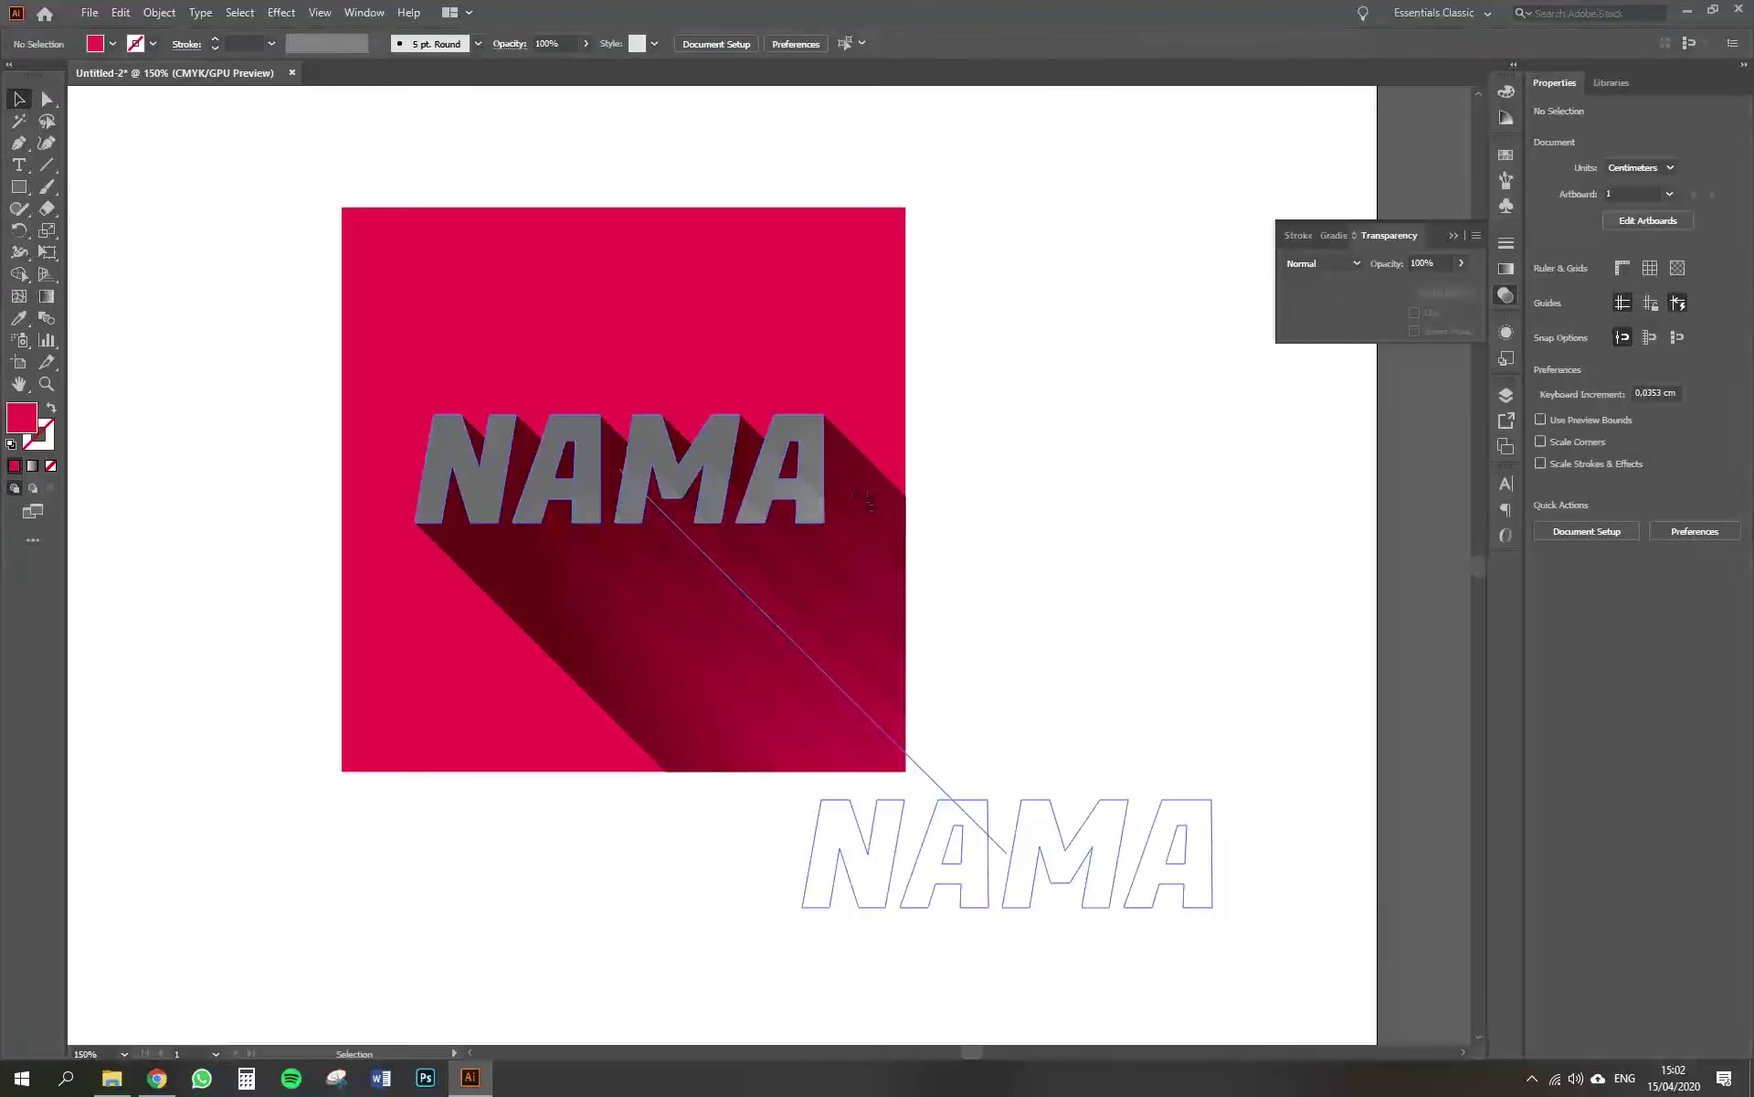
click(812, 493)
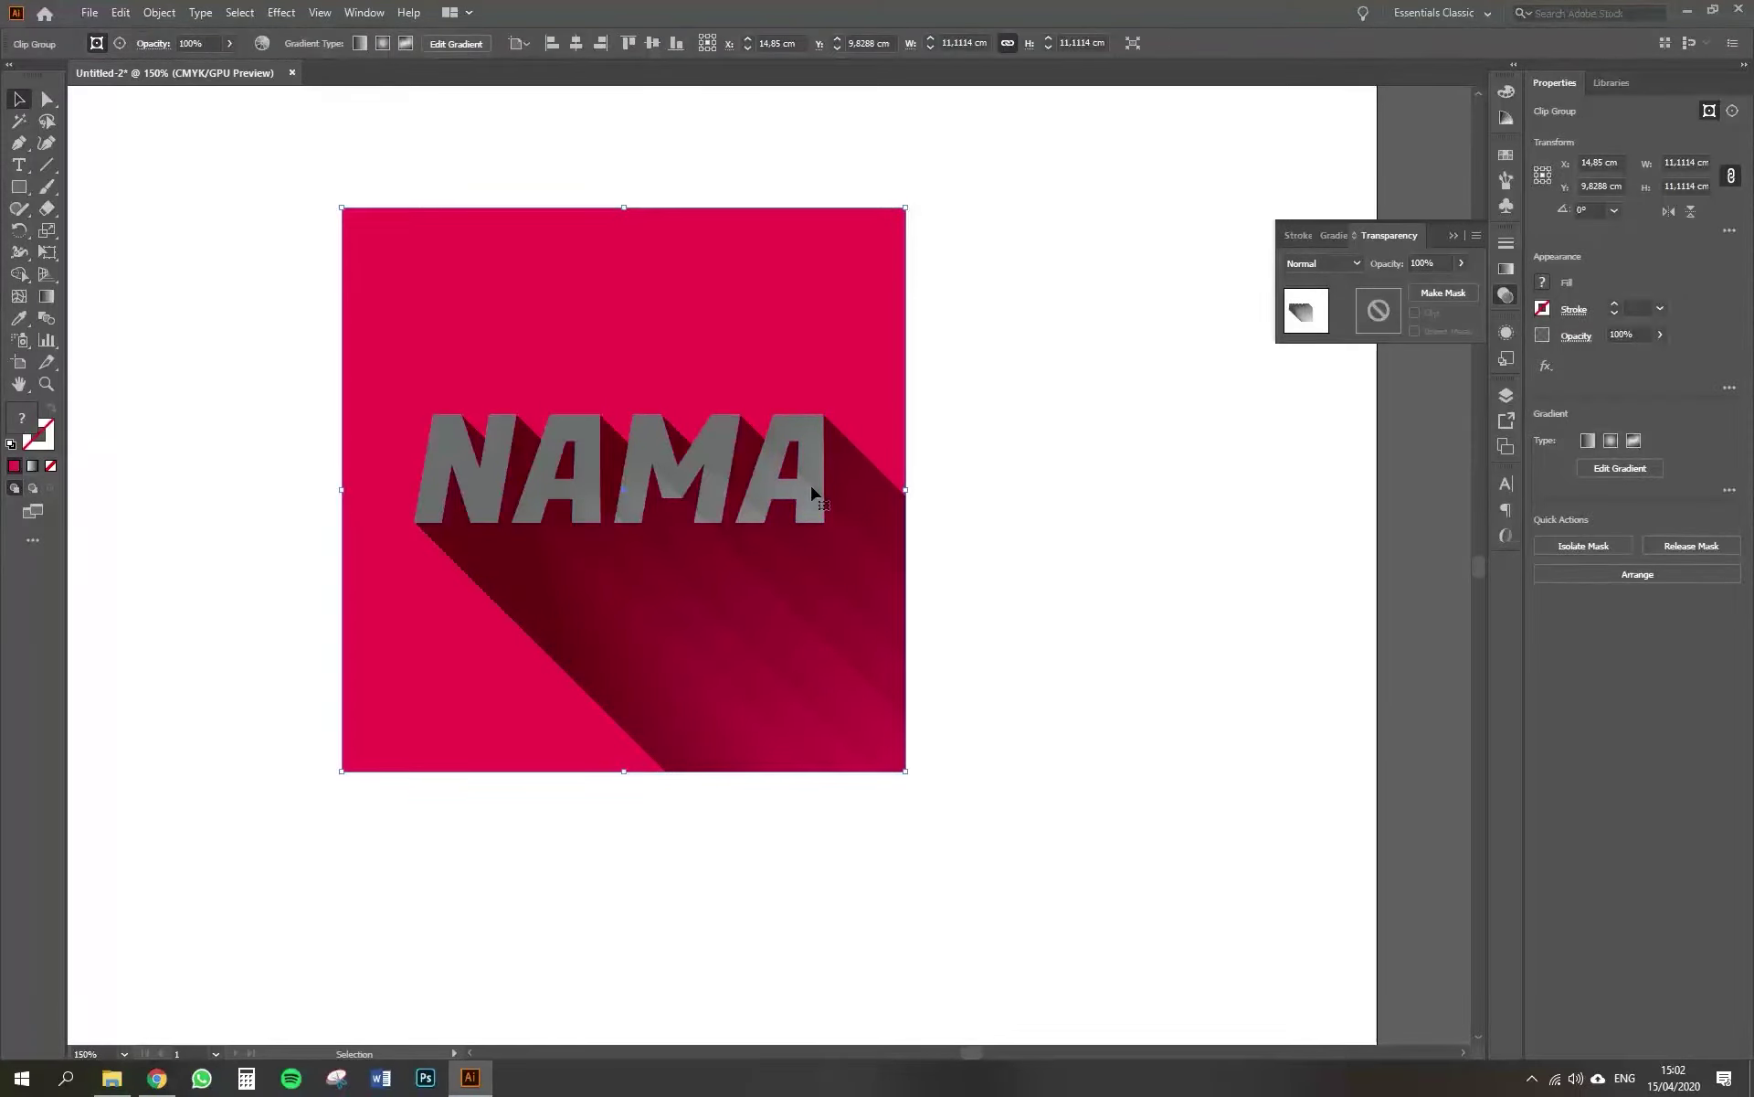
right_click(812, 493)
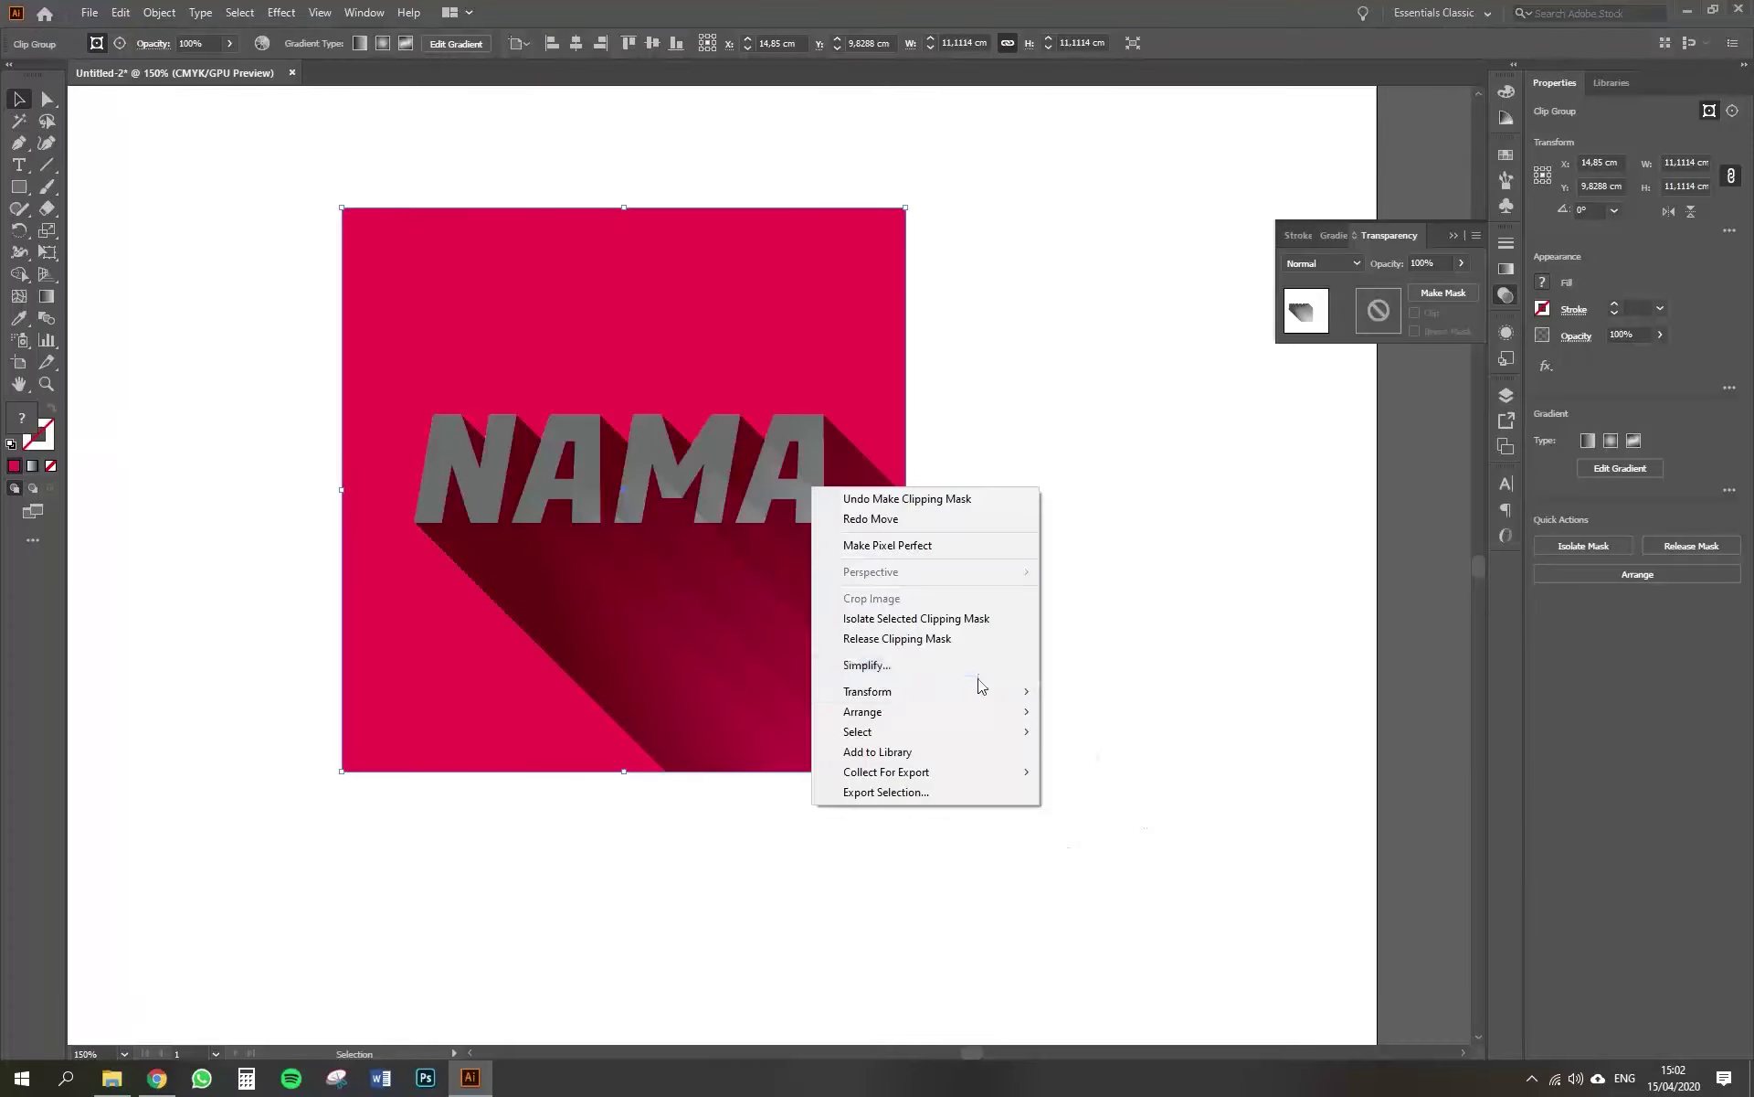
mouse_move(981, 712)
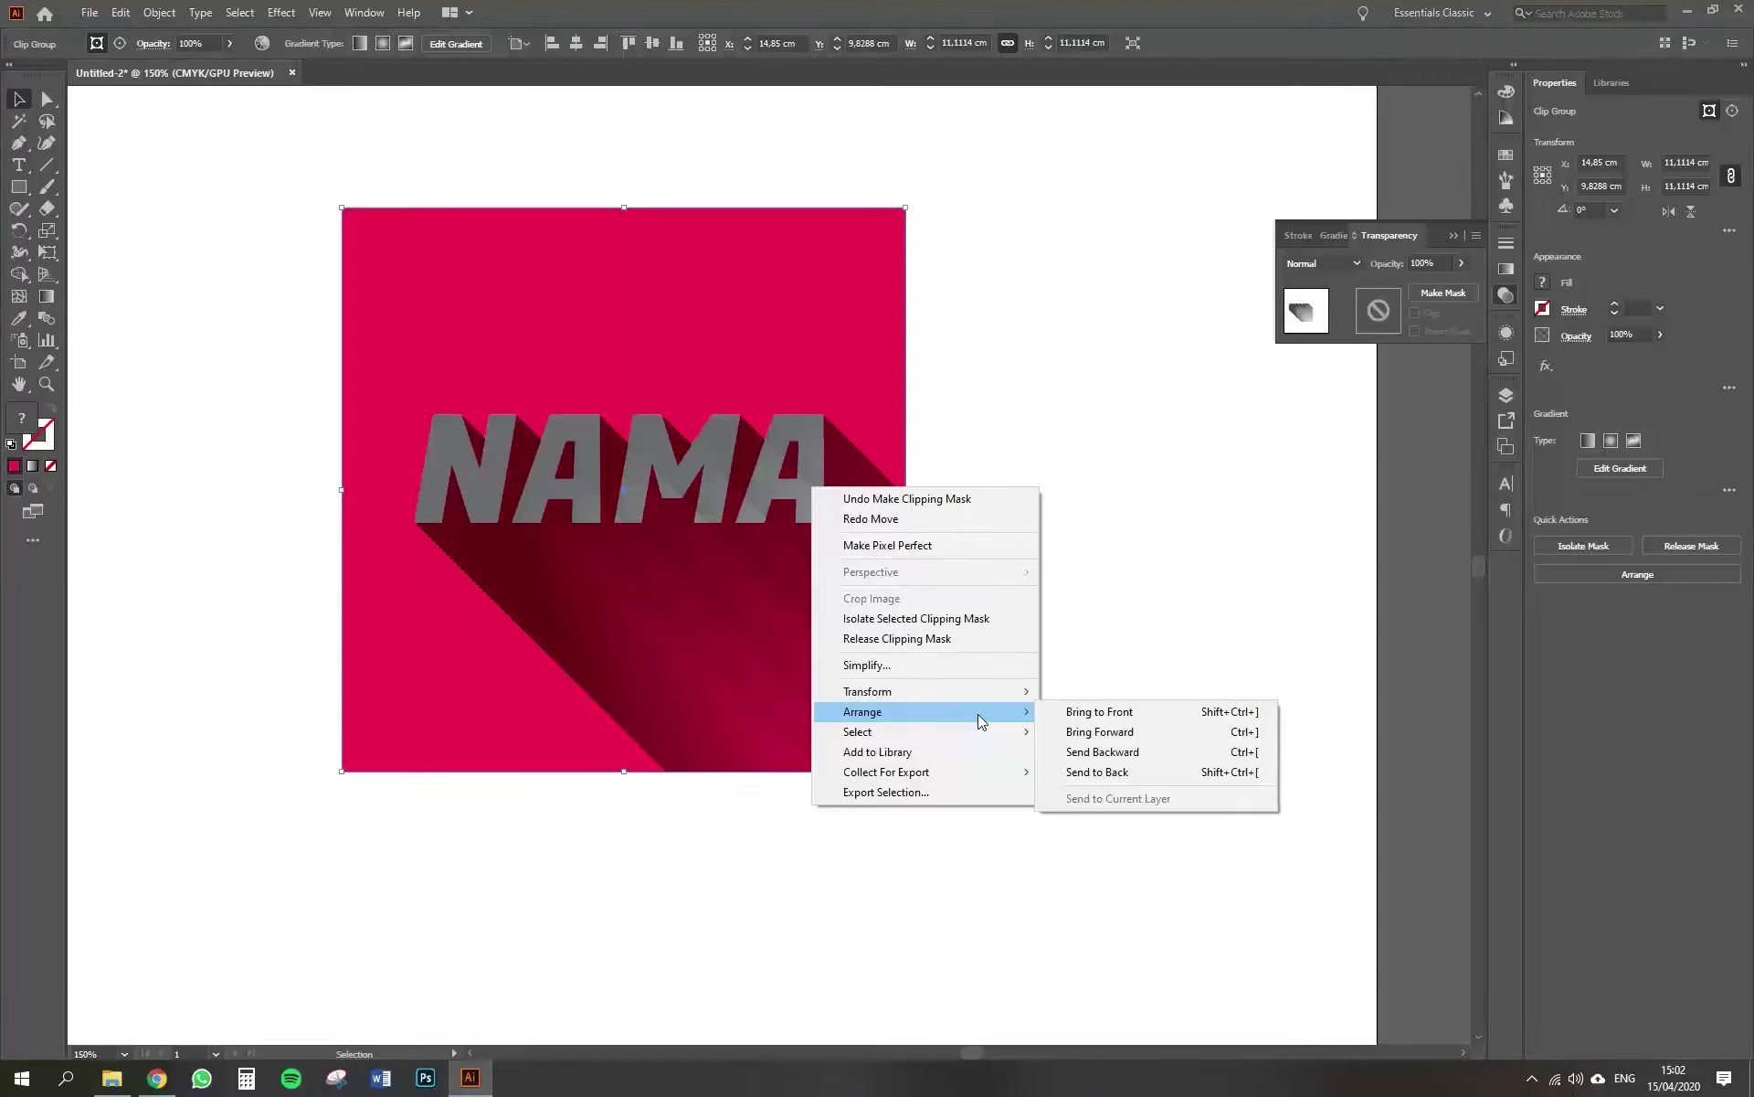
click(1088, 753)
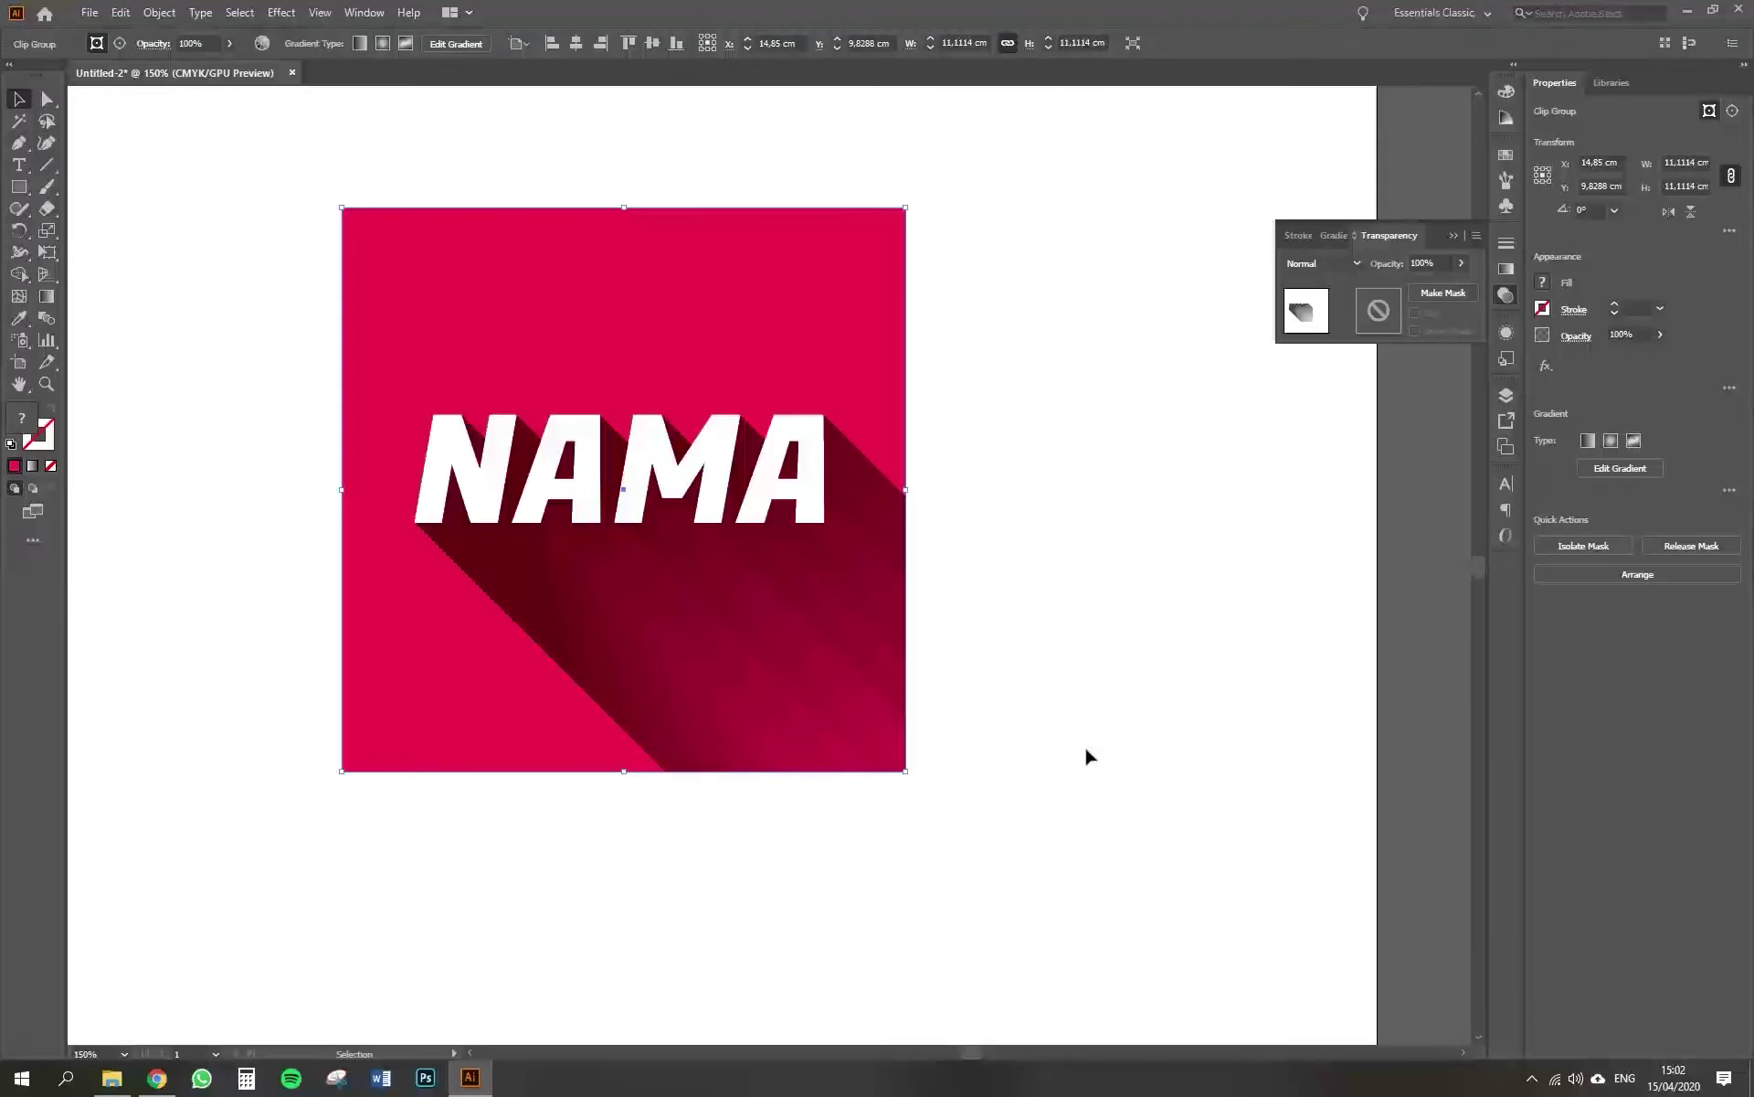
click(1068, 671)
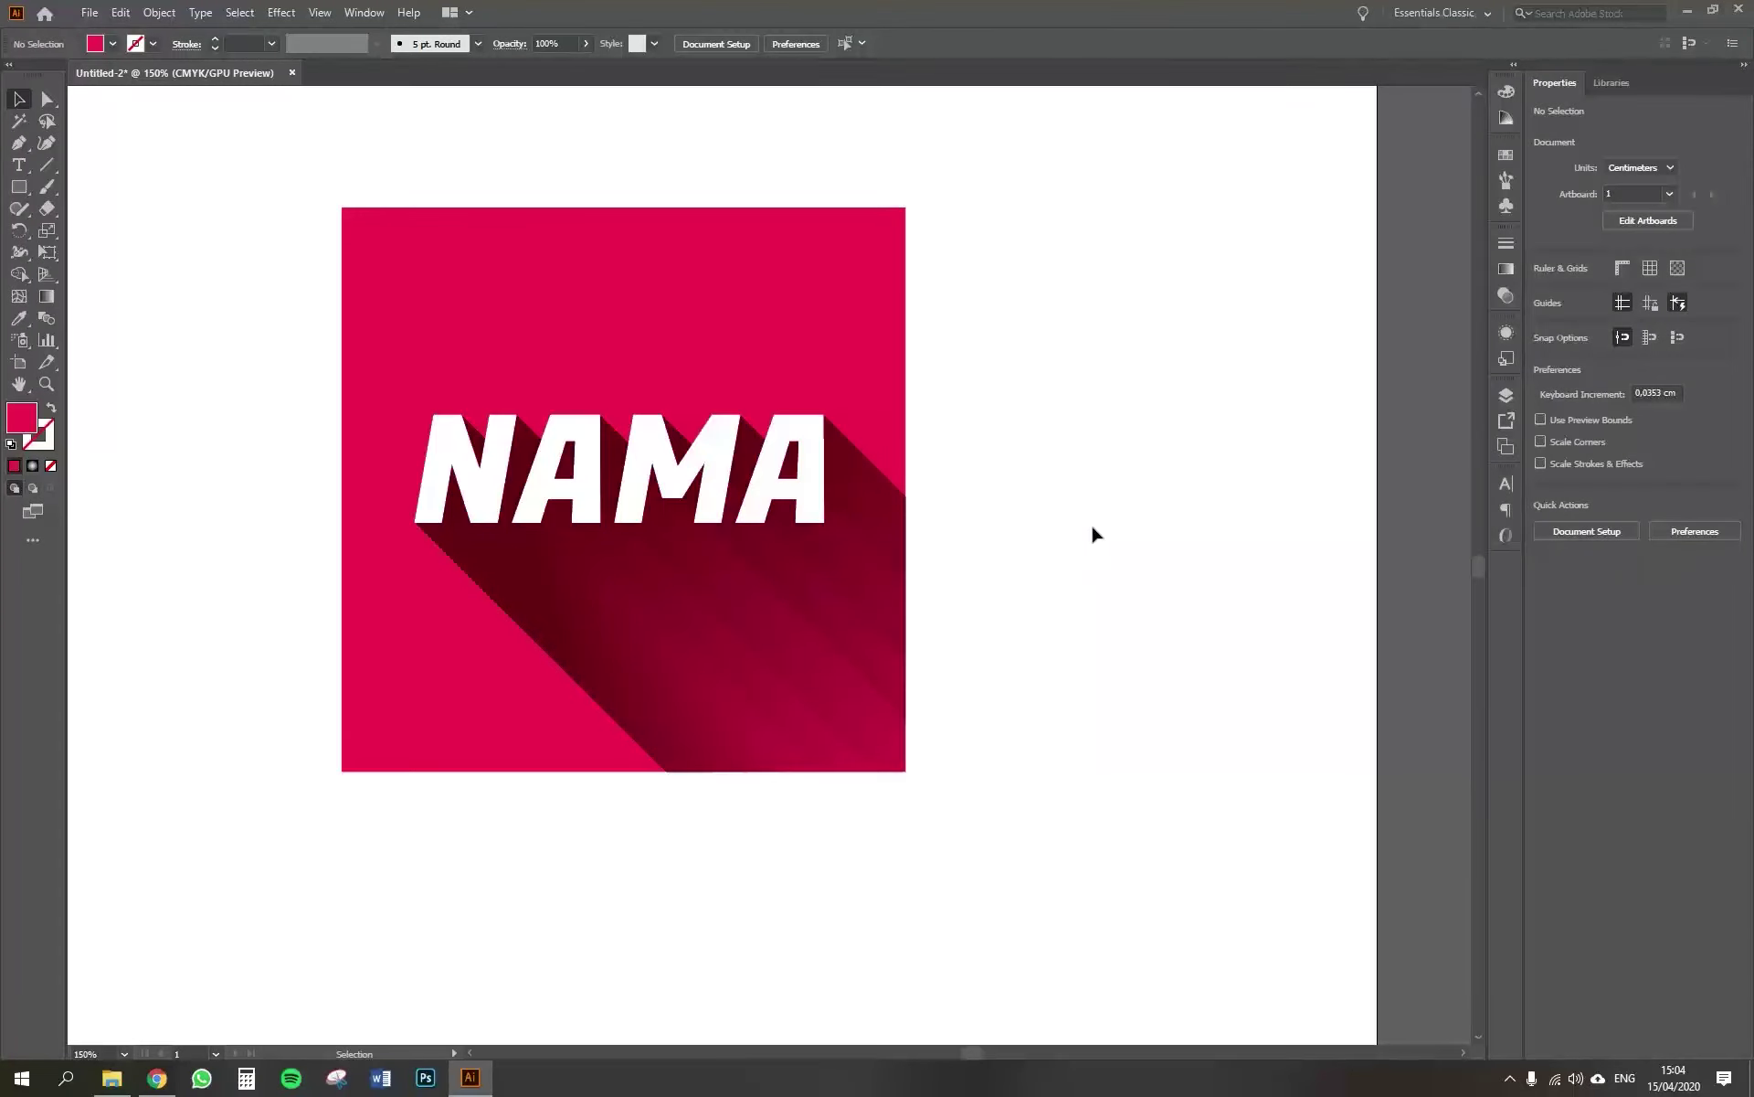
Lower the clipped shadow group's opacity to 53%.
click(871, 600)
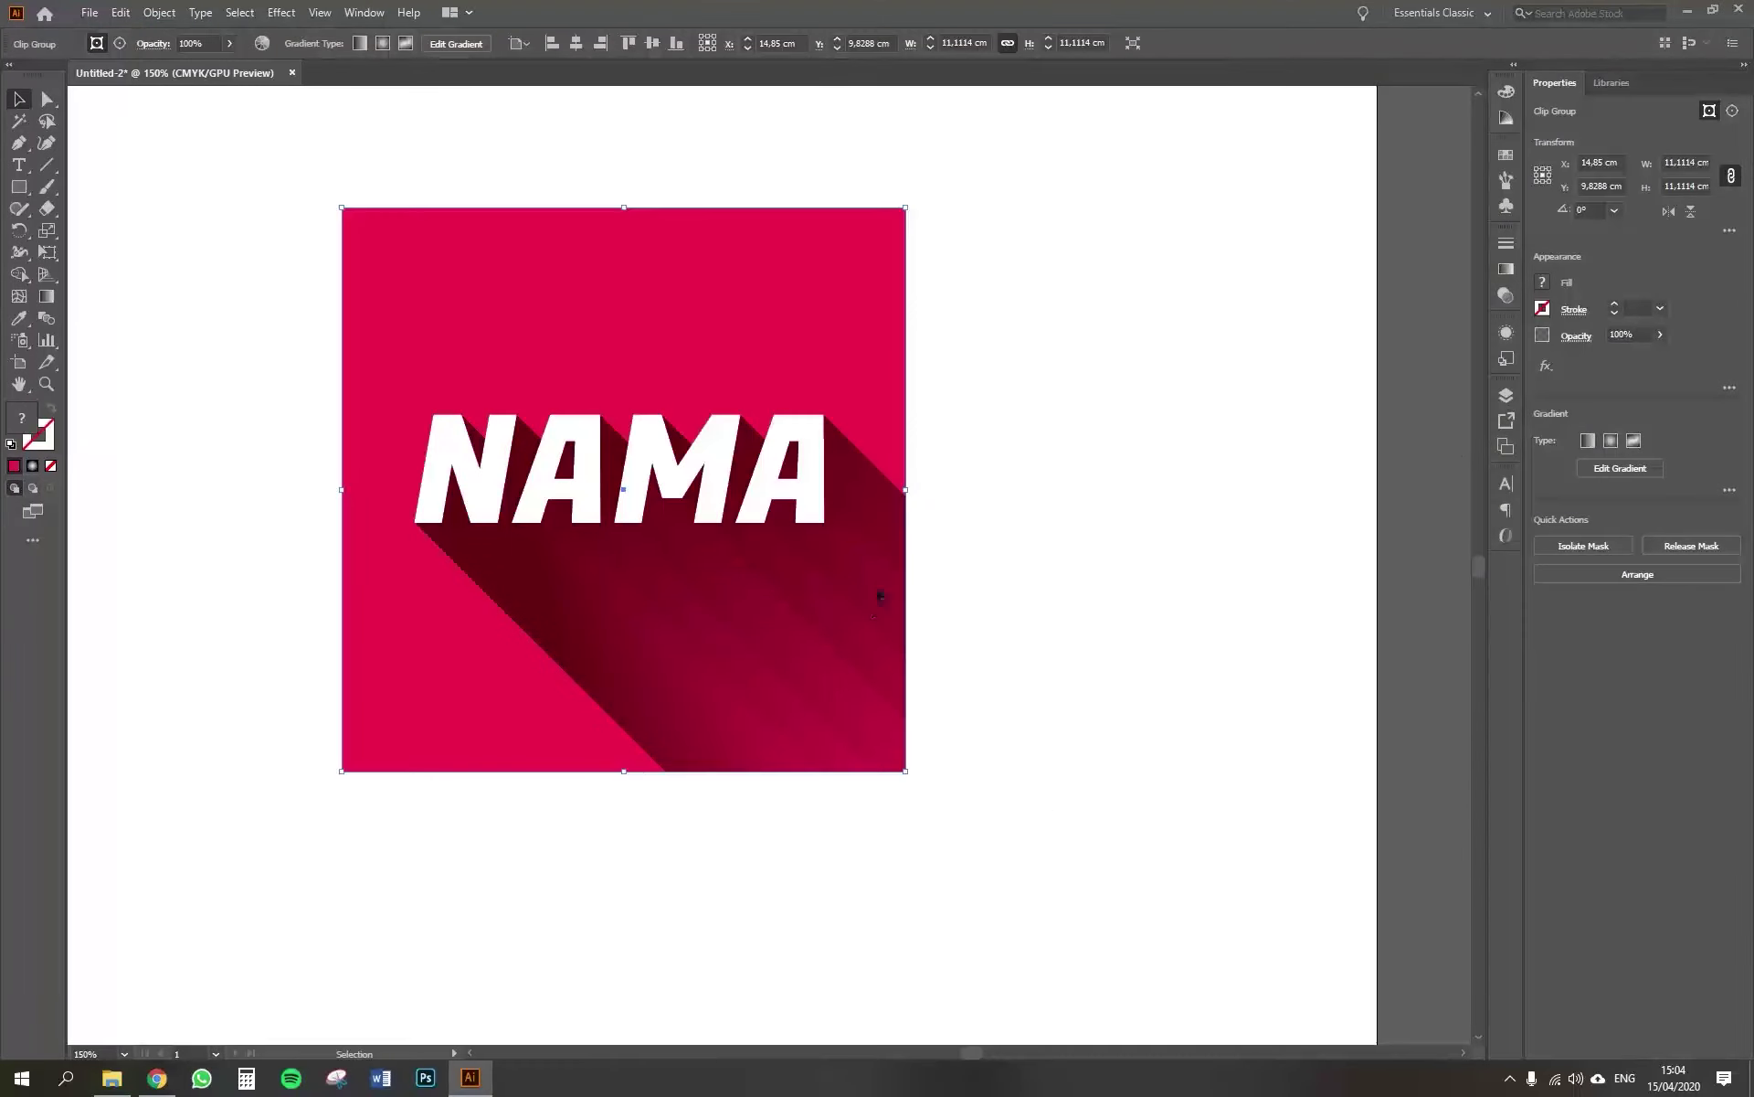
click(1503, 296)
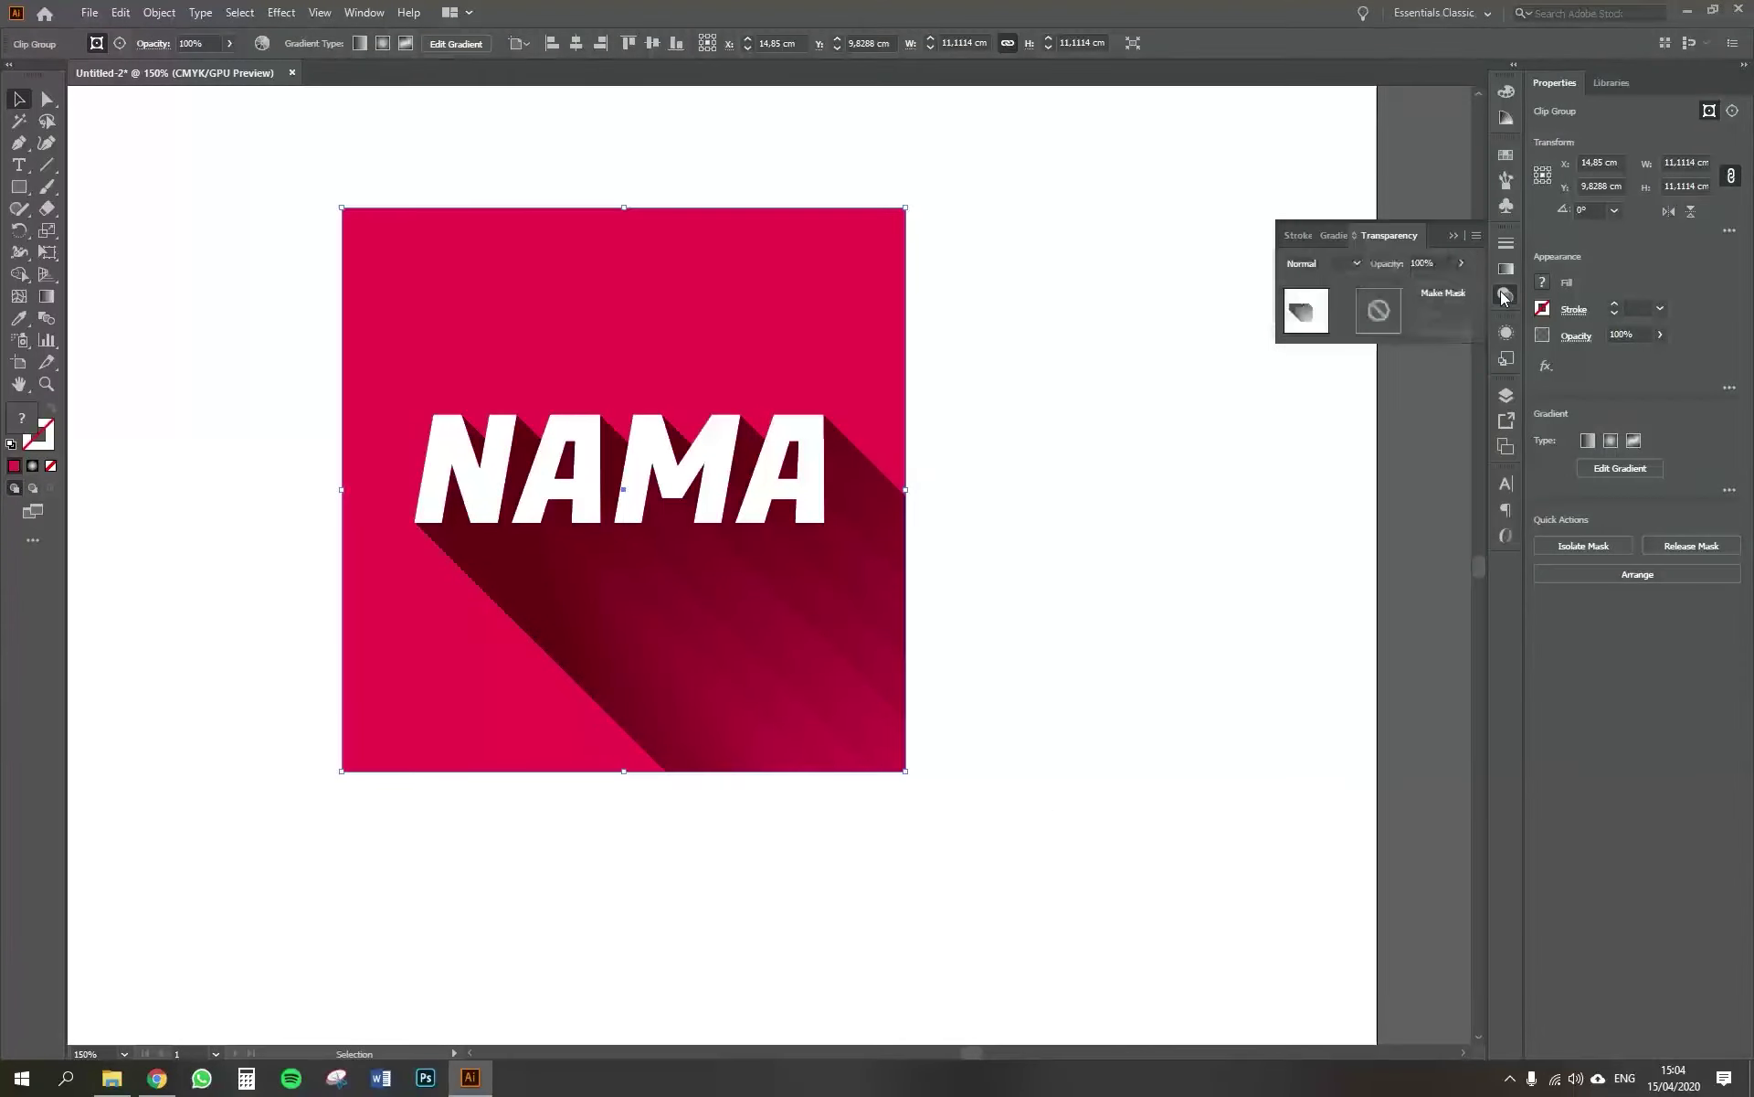
click(1462, 264)
drag(1459, 286, 1430, 283)
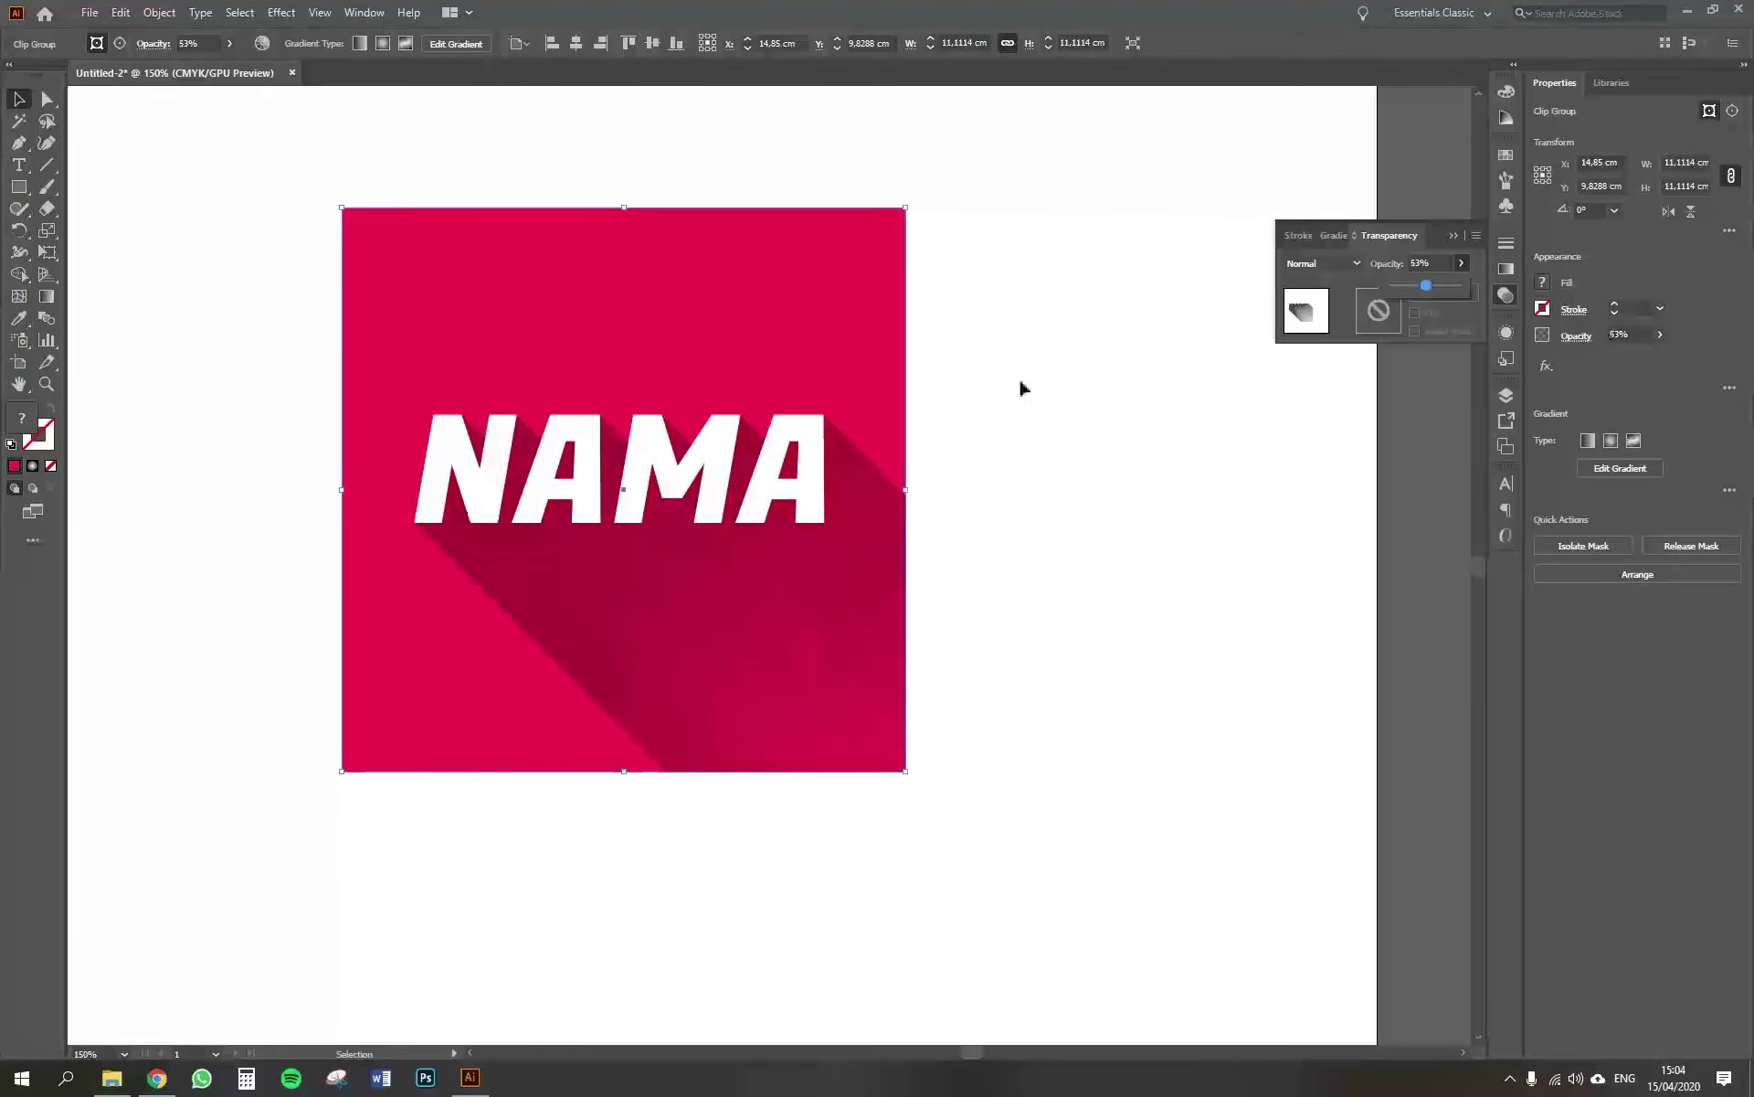
Fill the white NAMA lettering with the white-to-black gradient and set its type to linear.
click(676, 479)
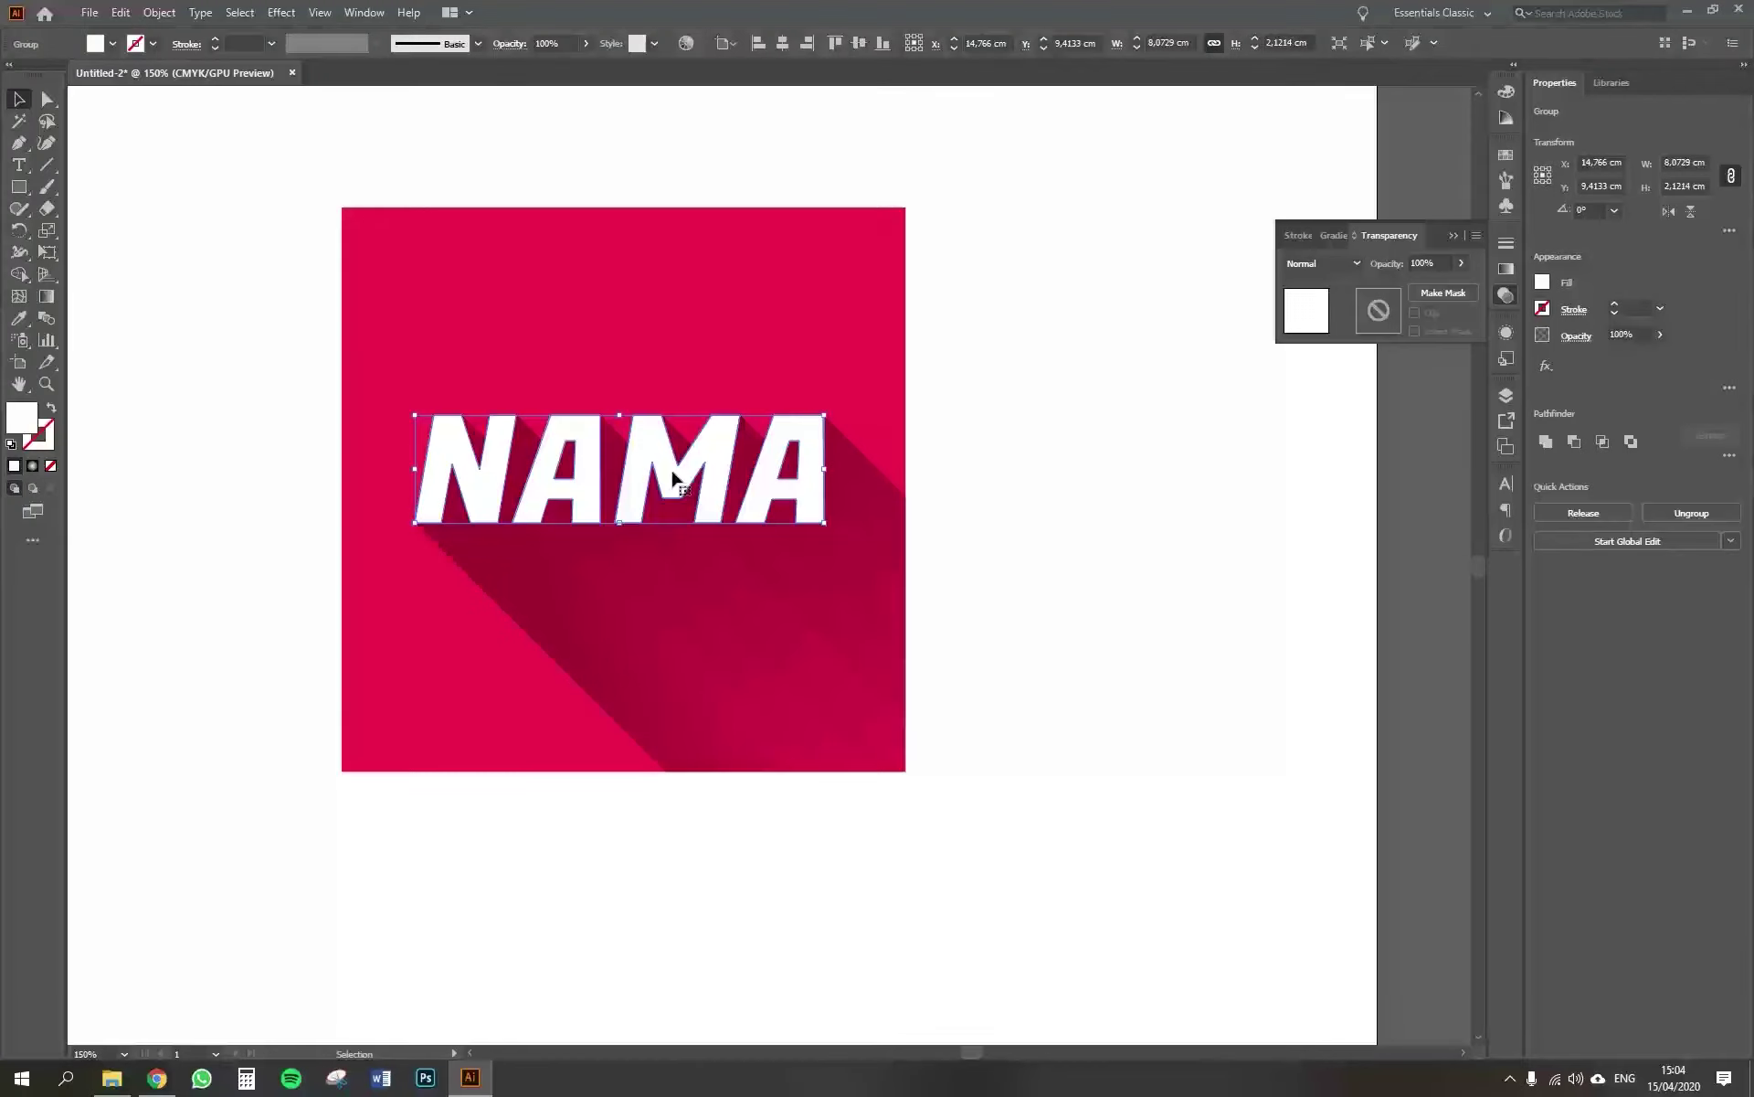
click(31, 467)
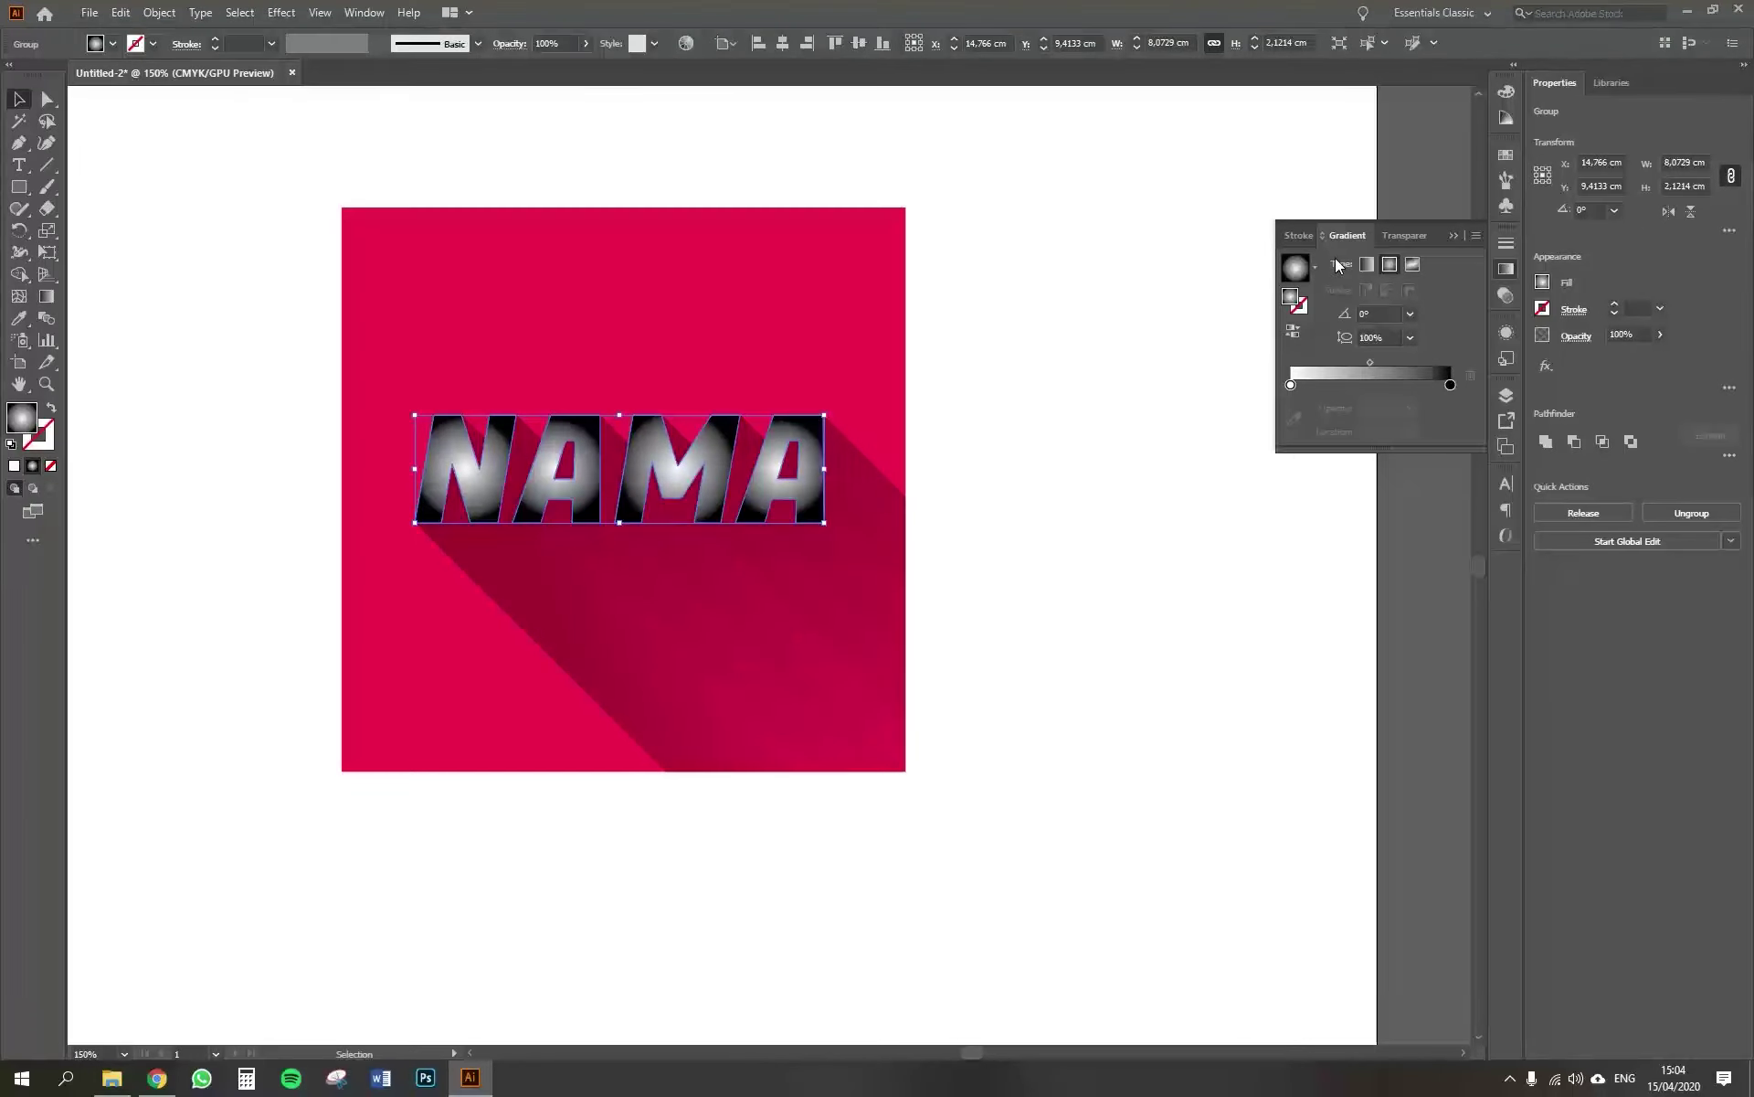
click(1367, 264)
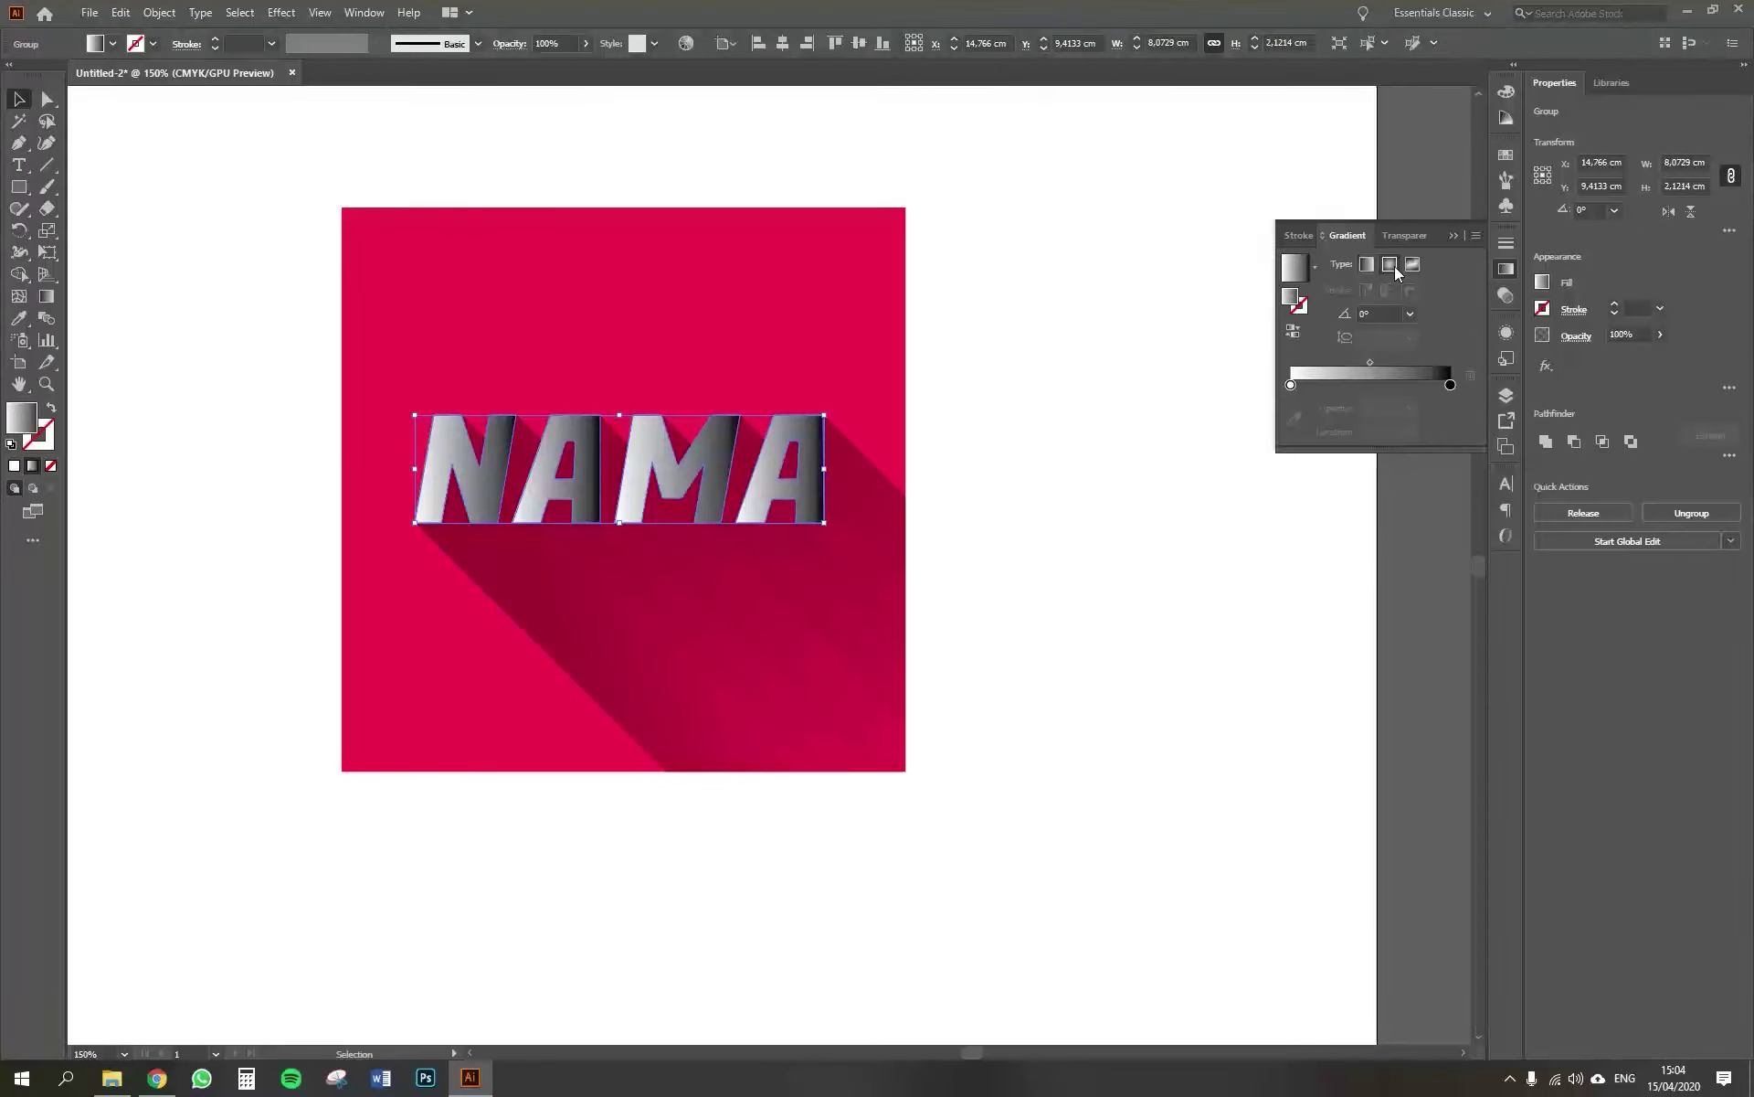
click(1391, 265)
click(1369, 265)
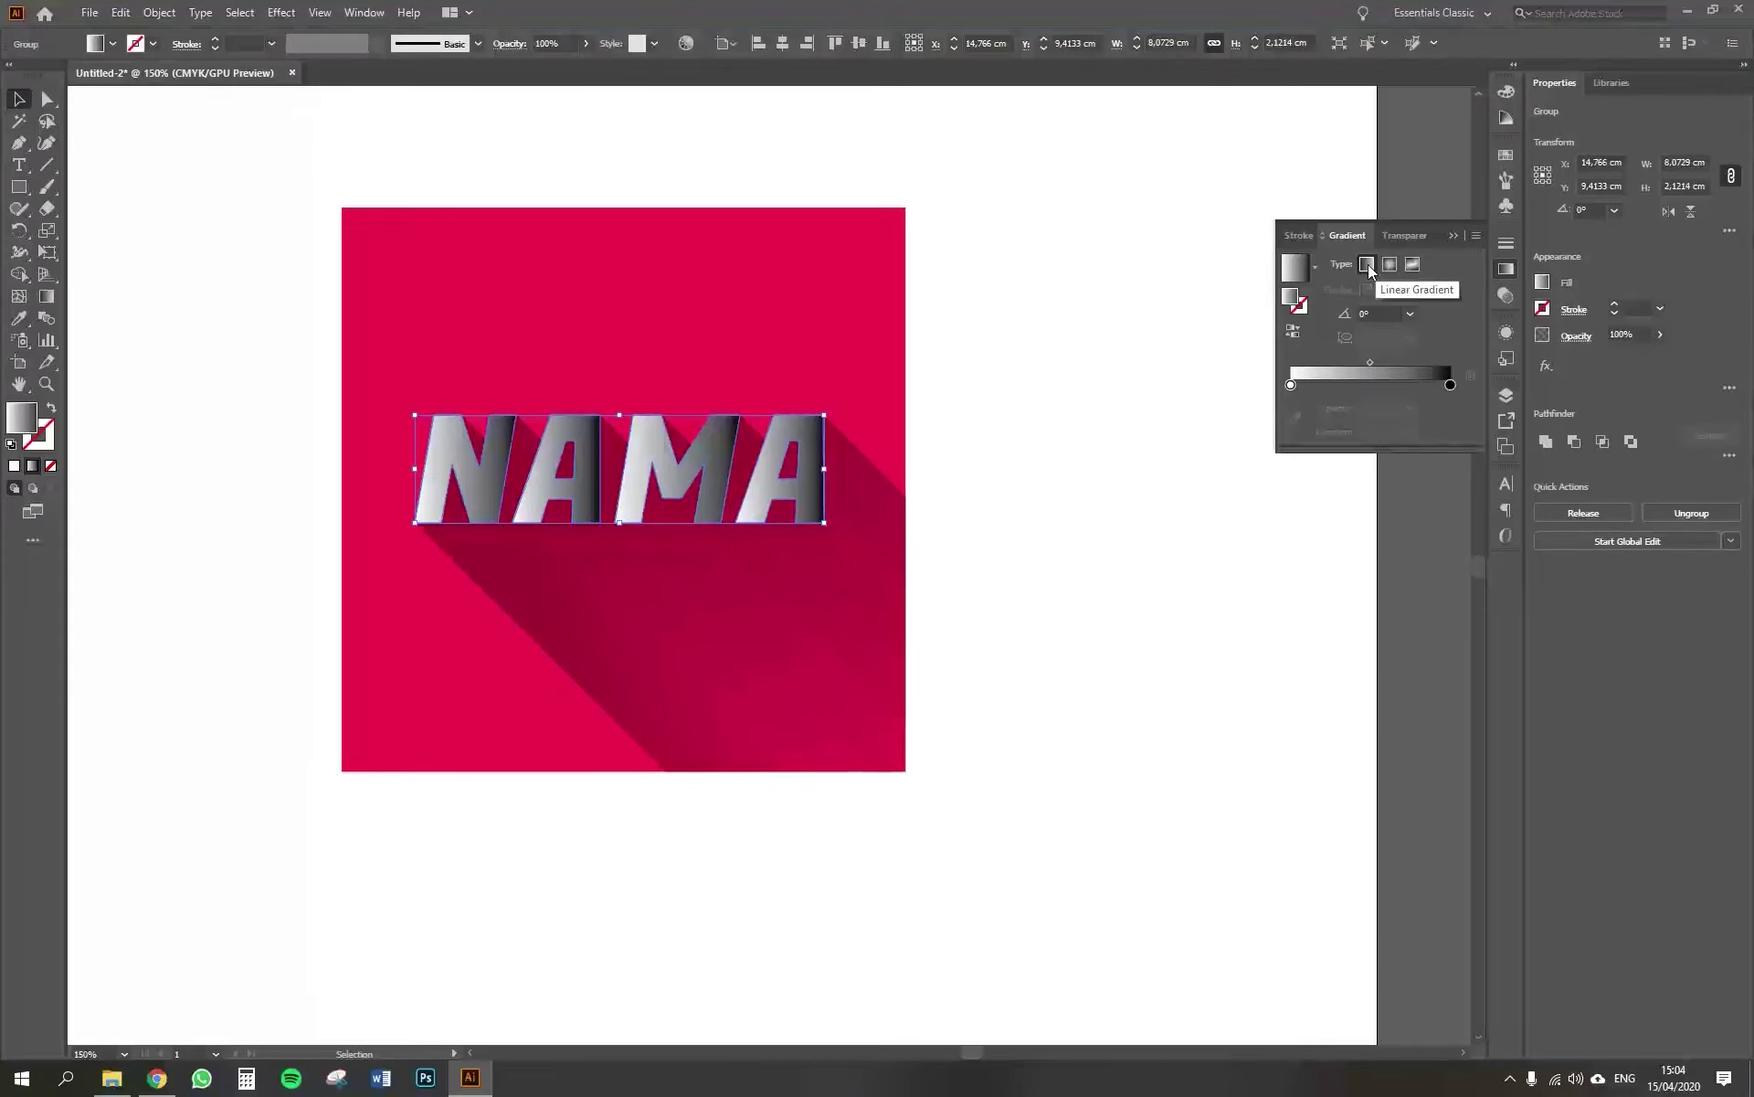
Redraw the lettering's gradient upward at about 87.5° so the letters stay white with light grey shading along their tops.
key(g)
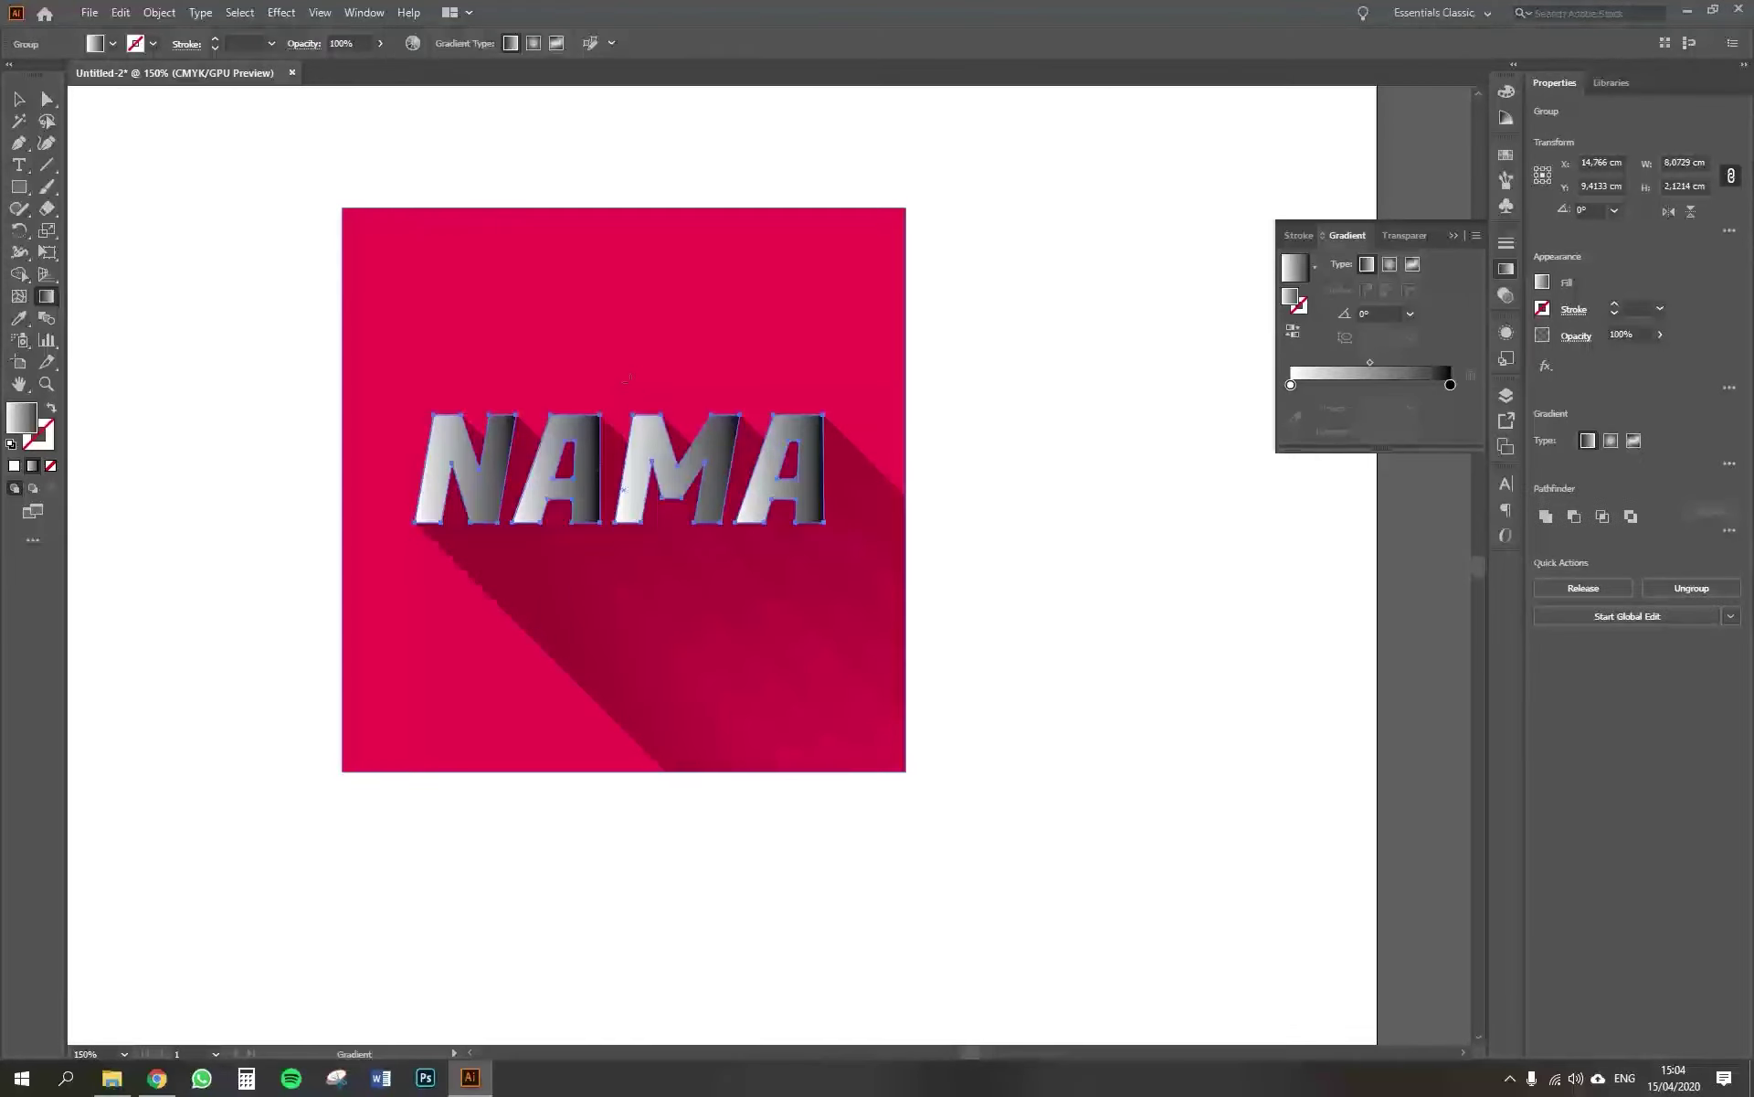
drag(613, 476, 631, 299)
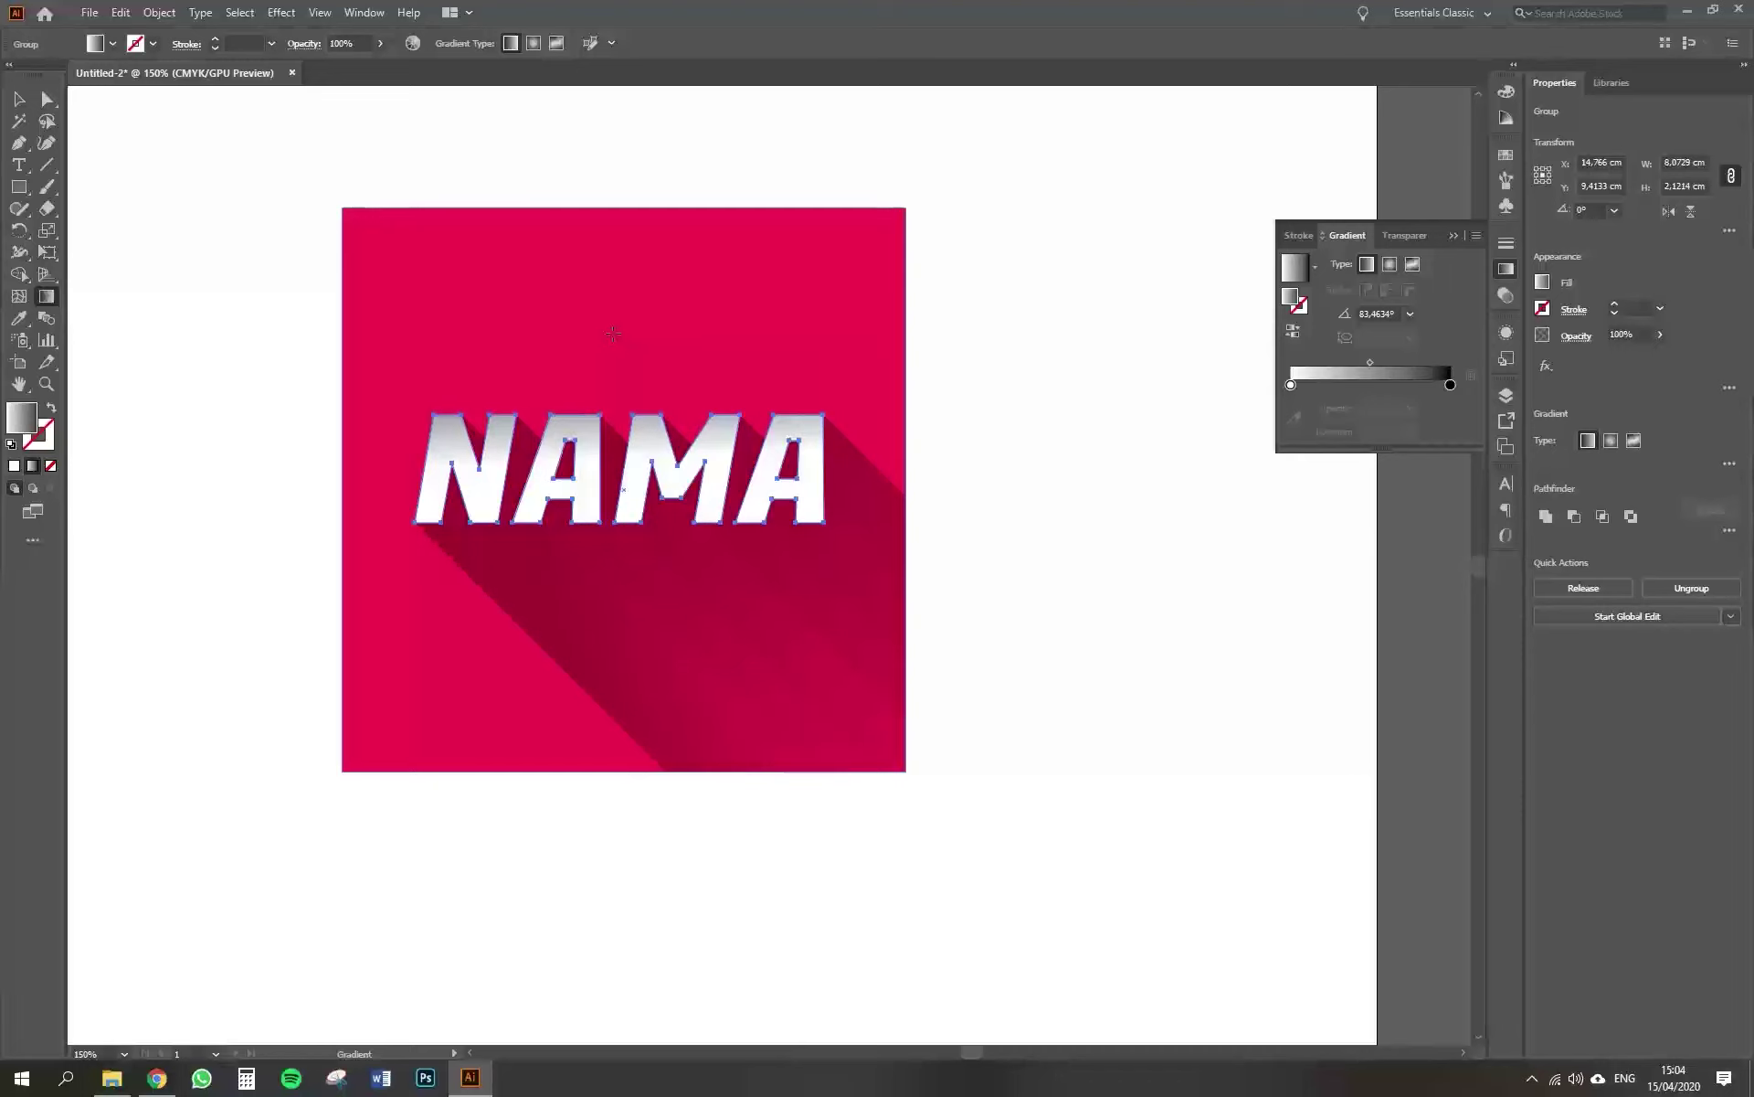
drag(616, 448, 621, 319)
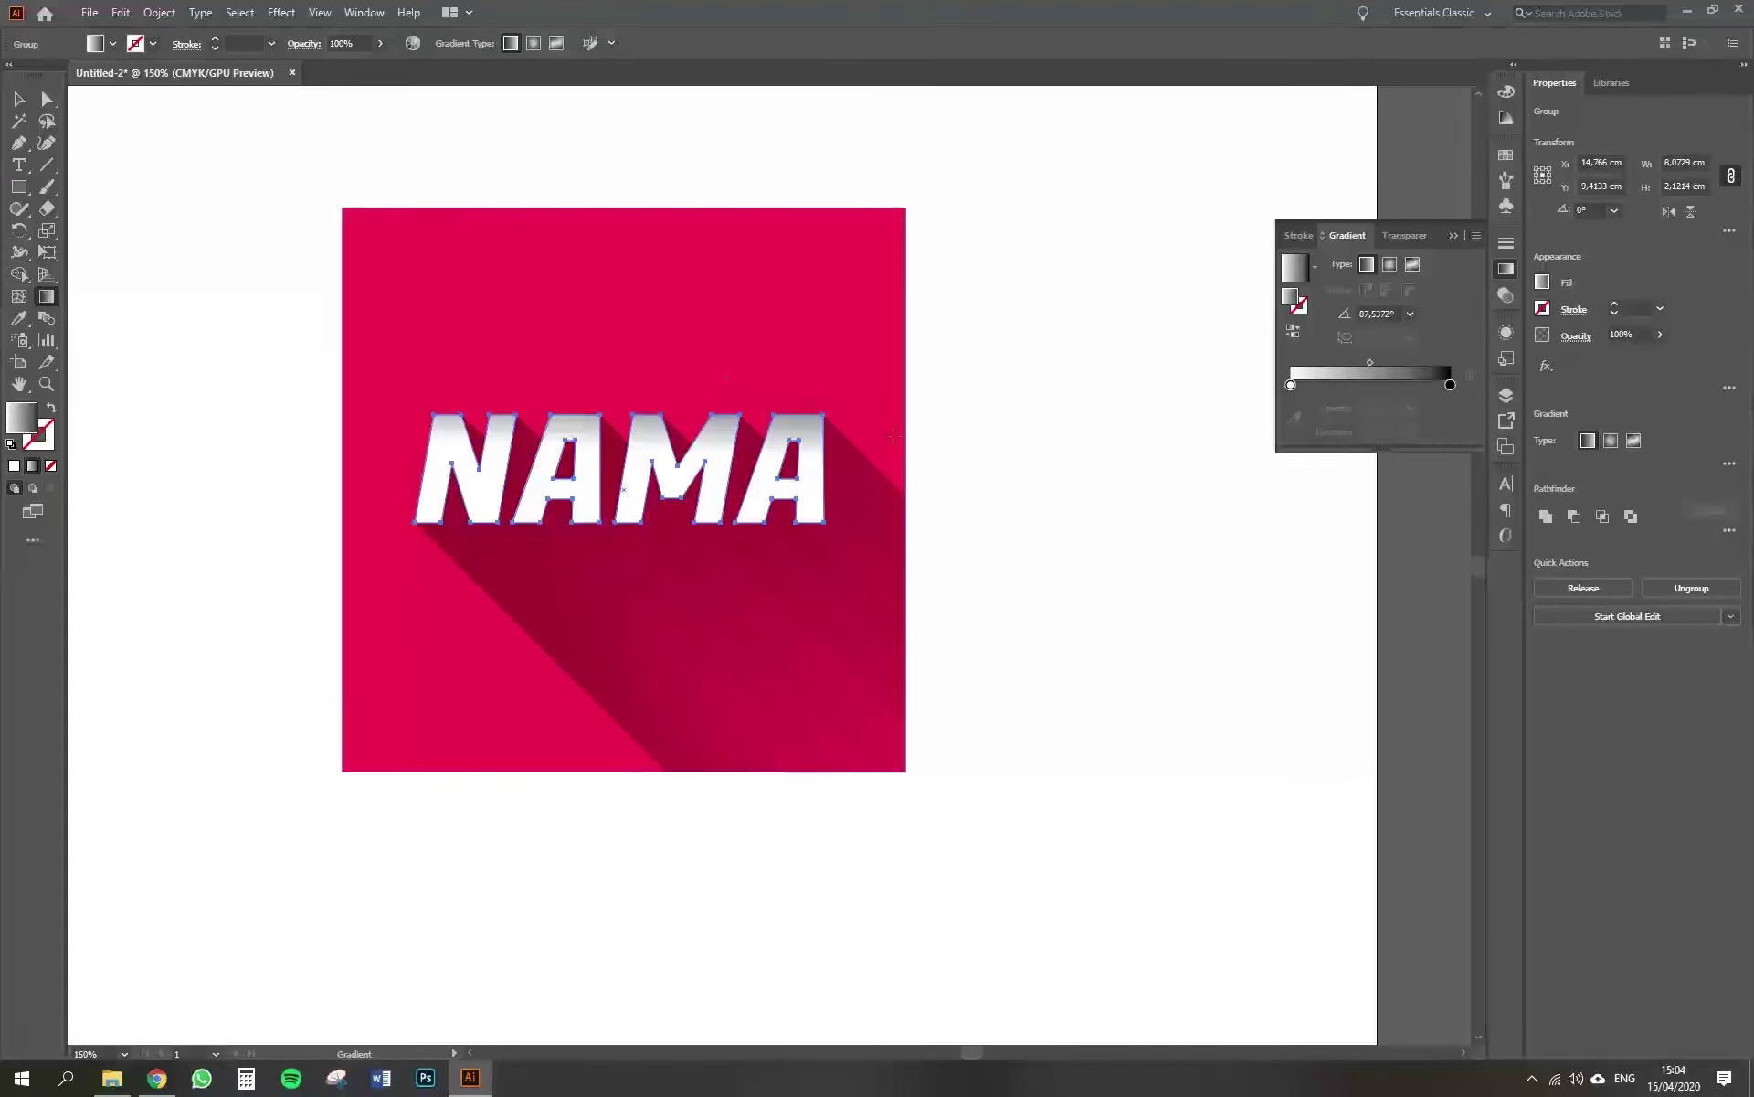
key(v)
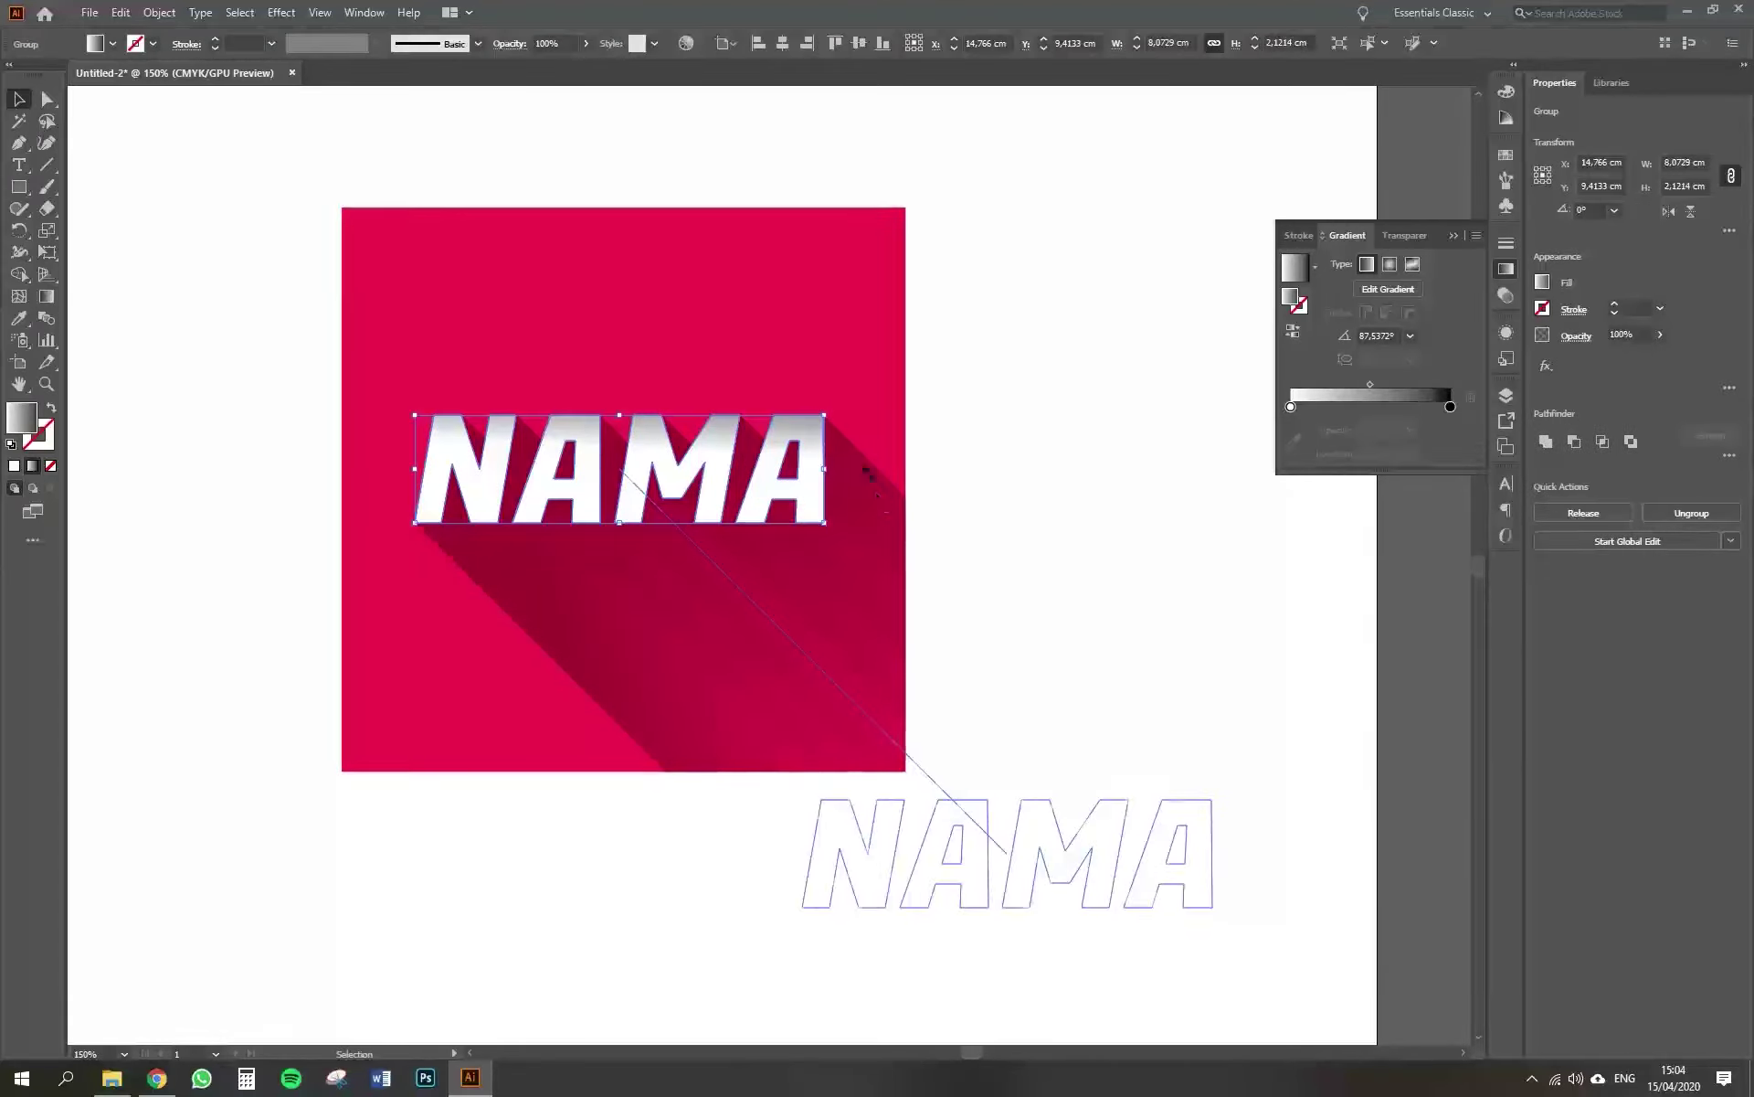
Copy the red background square, paste it in front in place, and fill the copy with the white-to-black linear gradient.
click(825, 362)
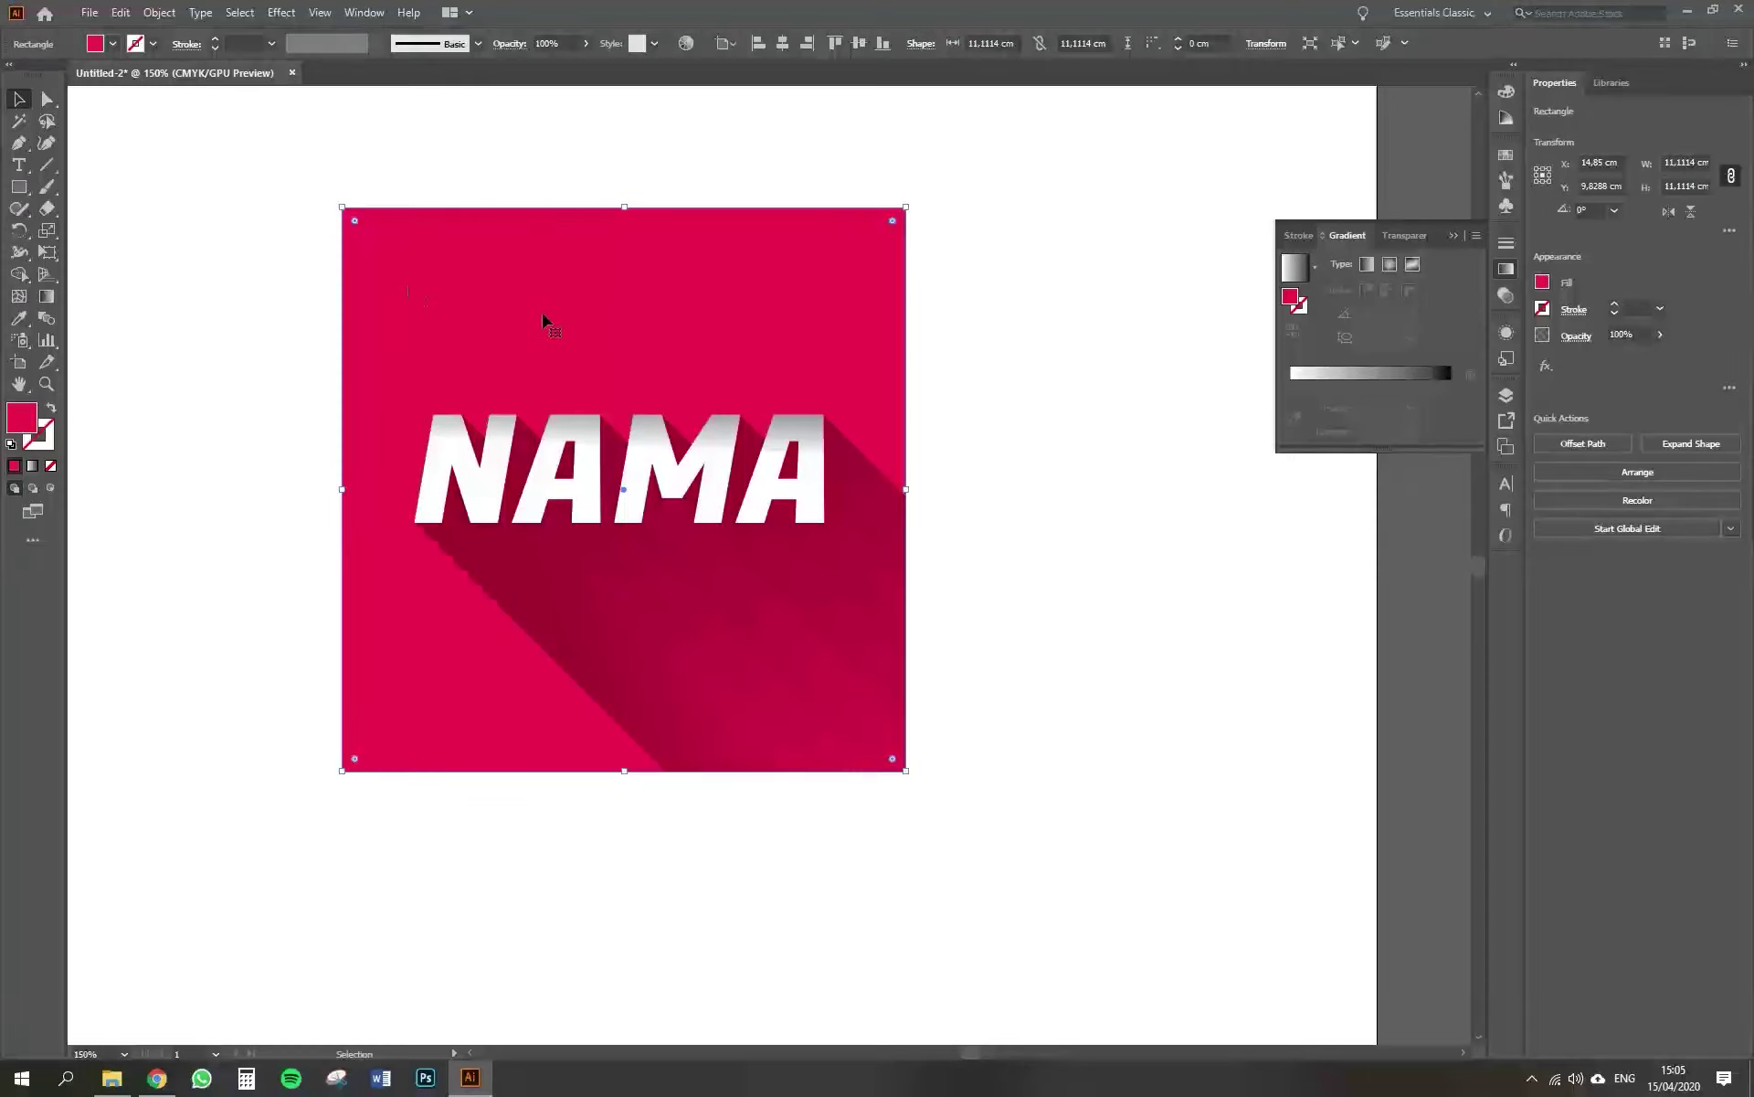
click(120, 13)
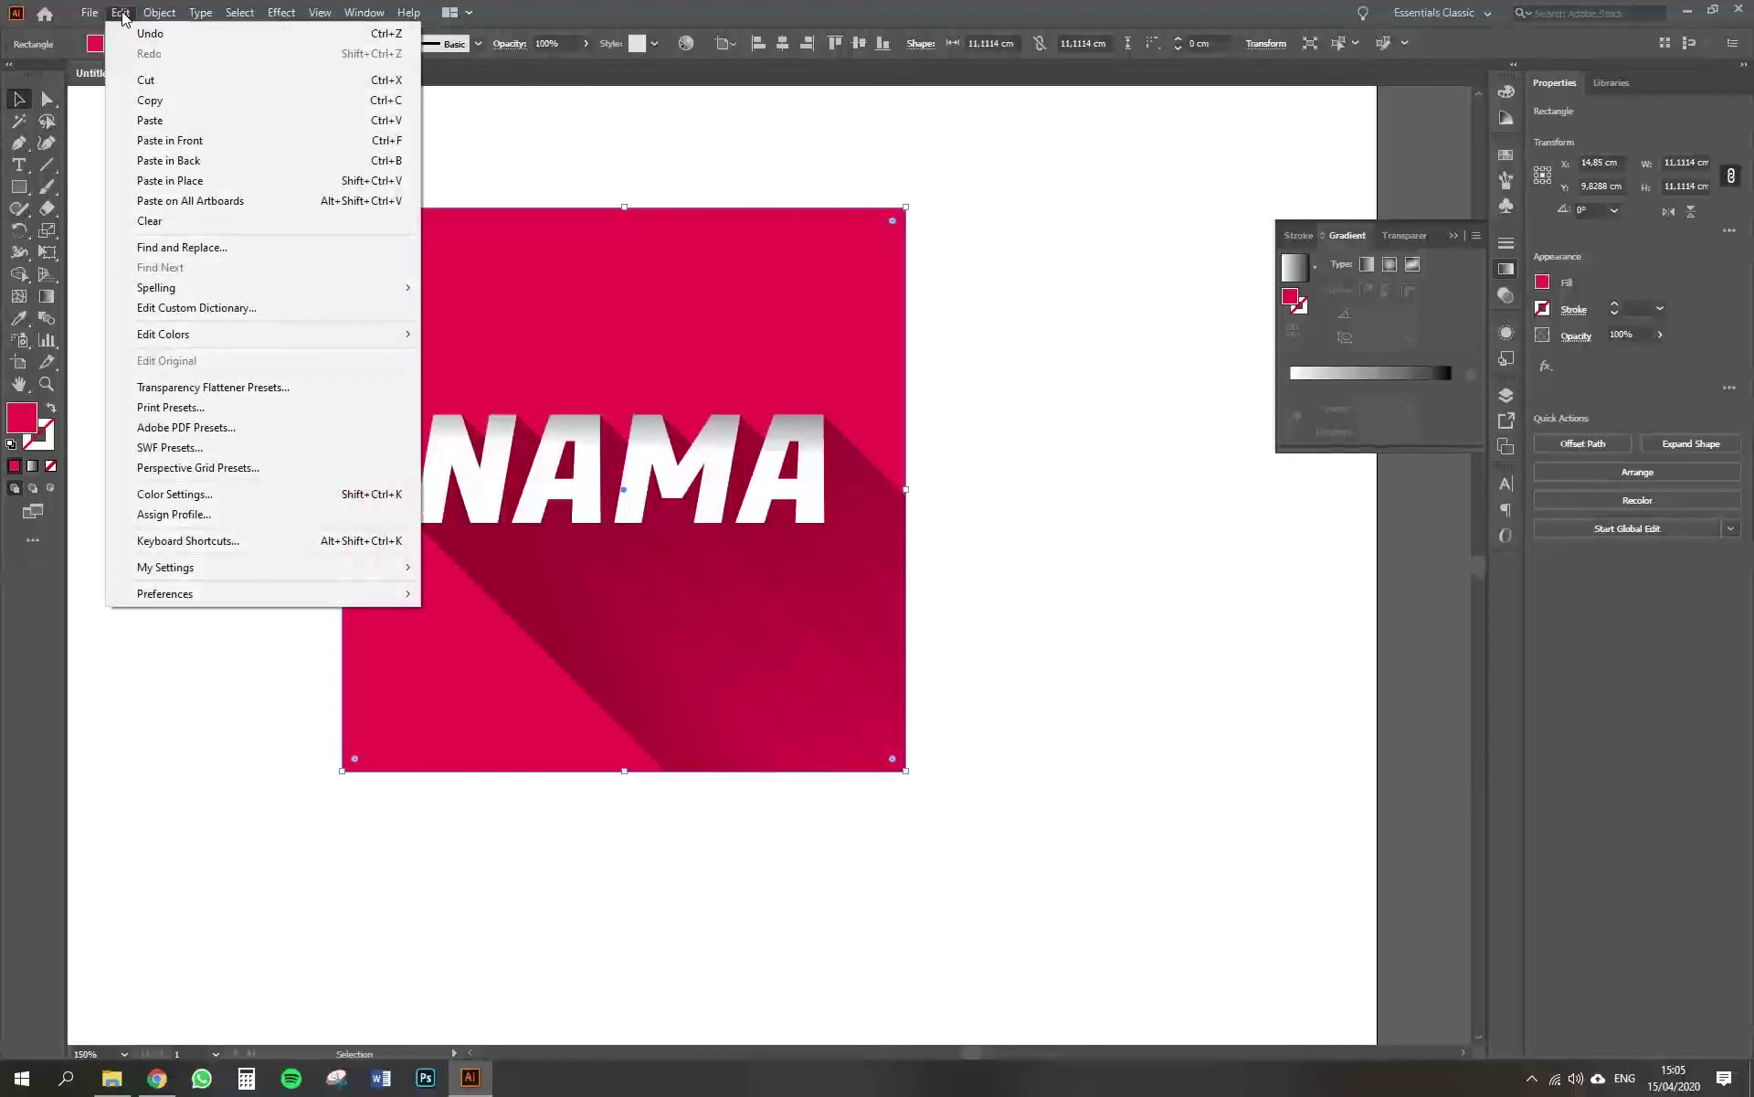
click(151, 101)
click(121, 12)
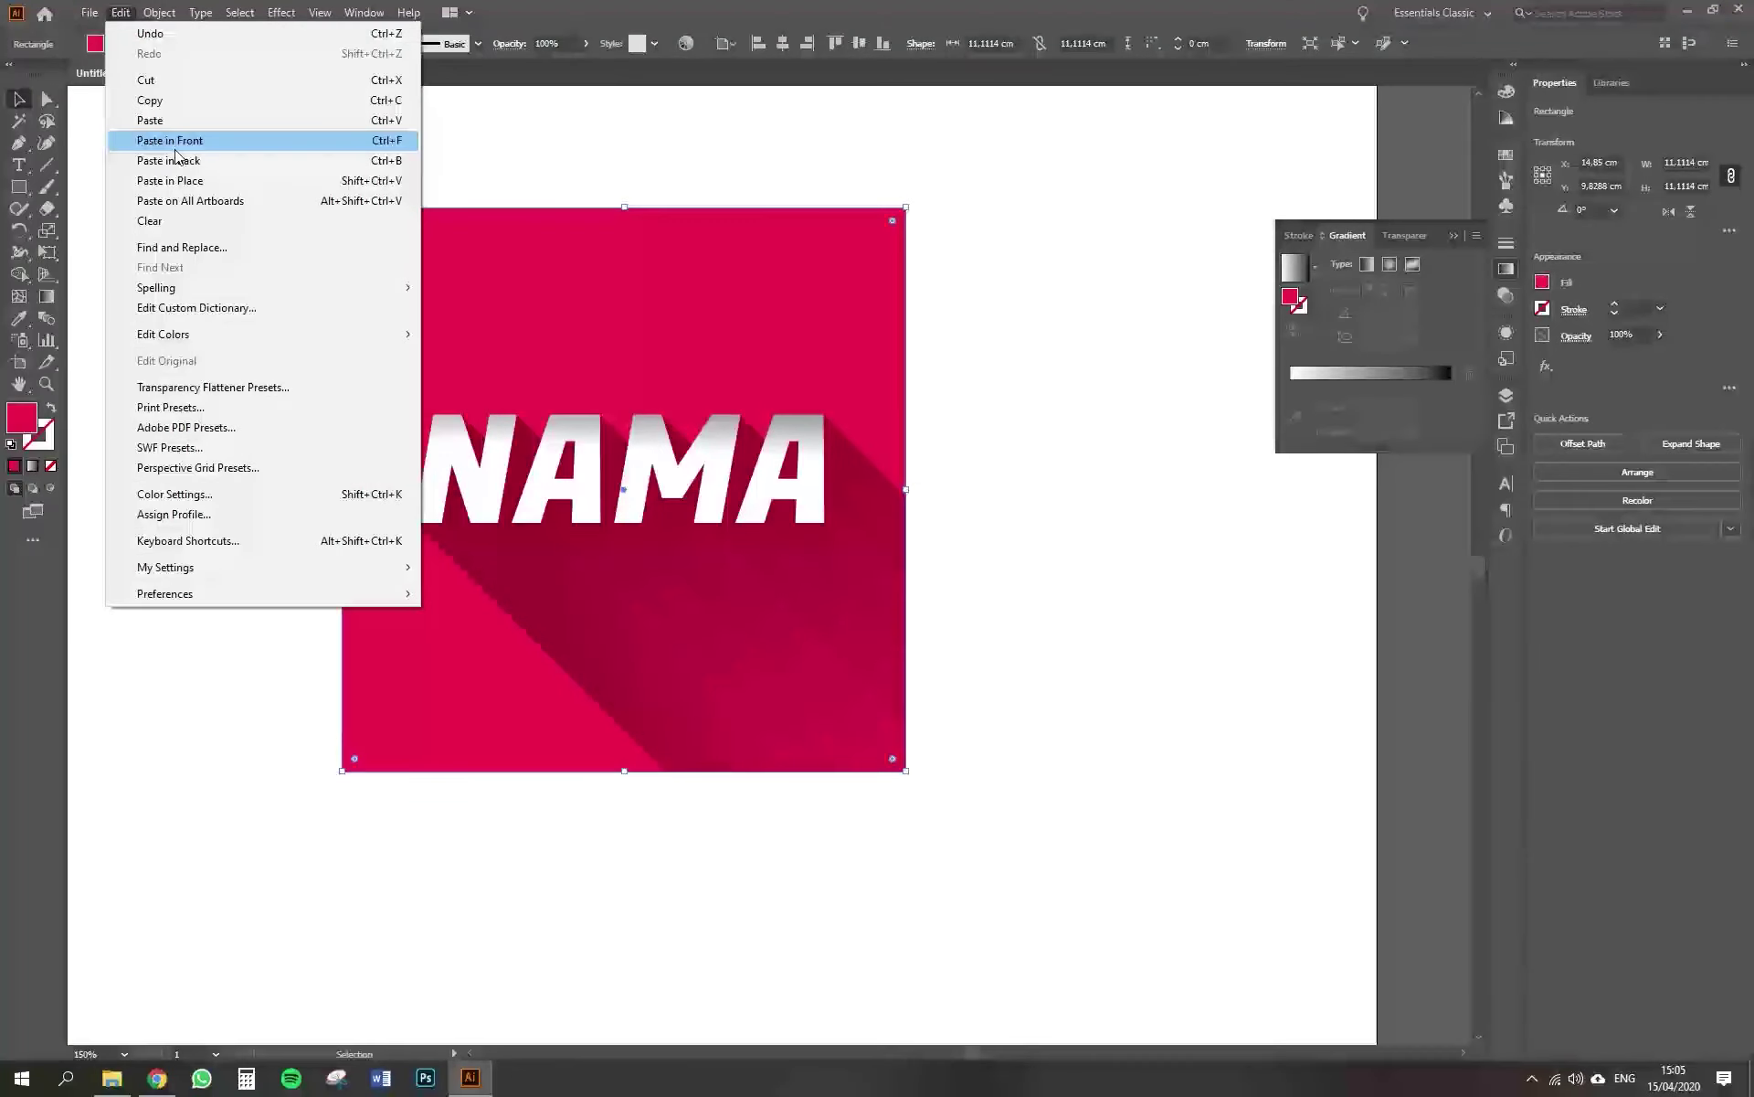
click(176, 160)
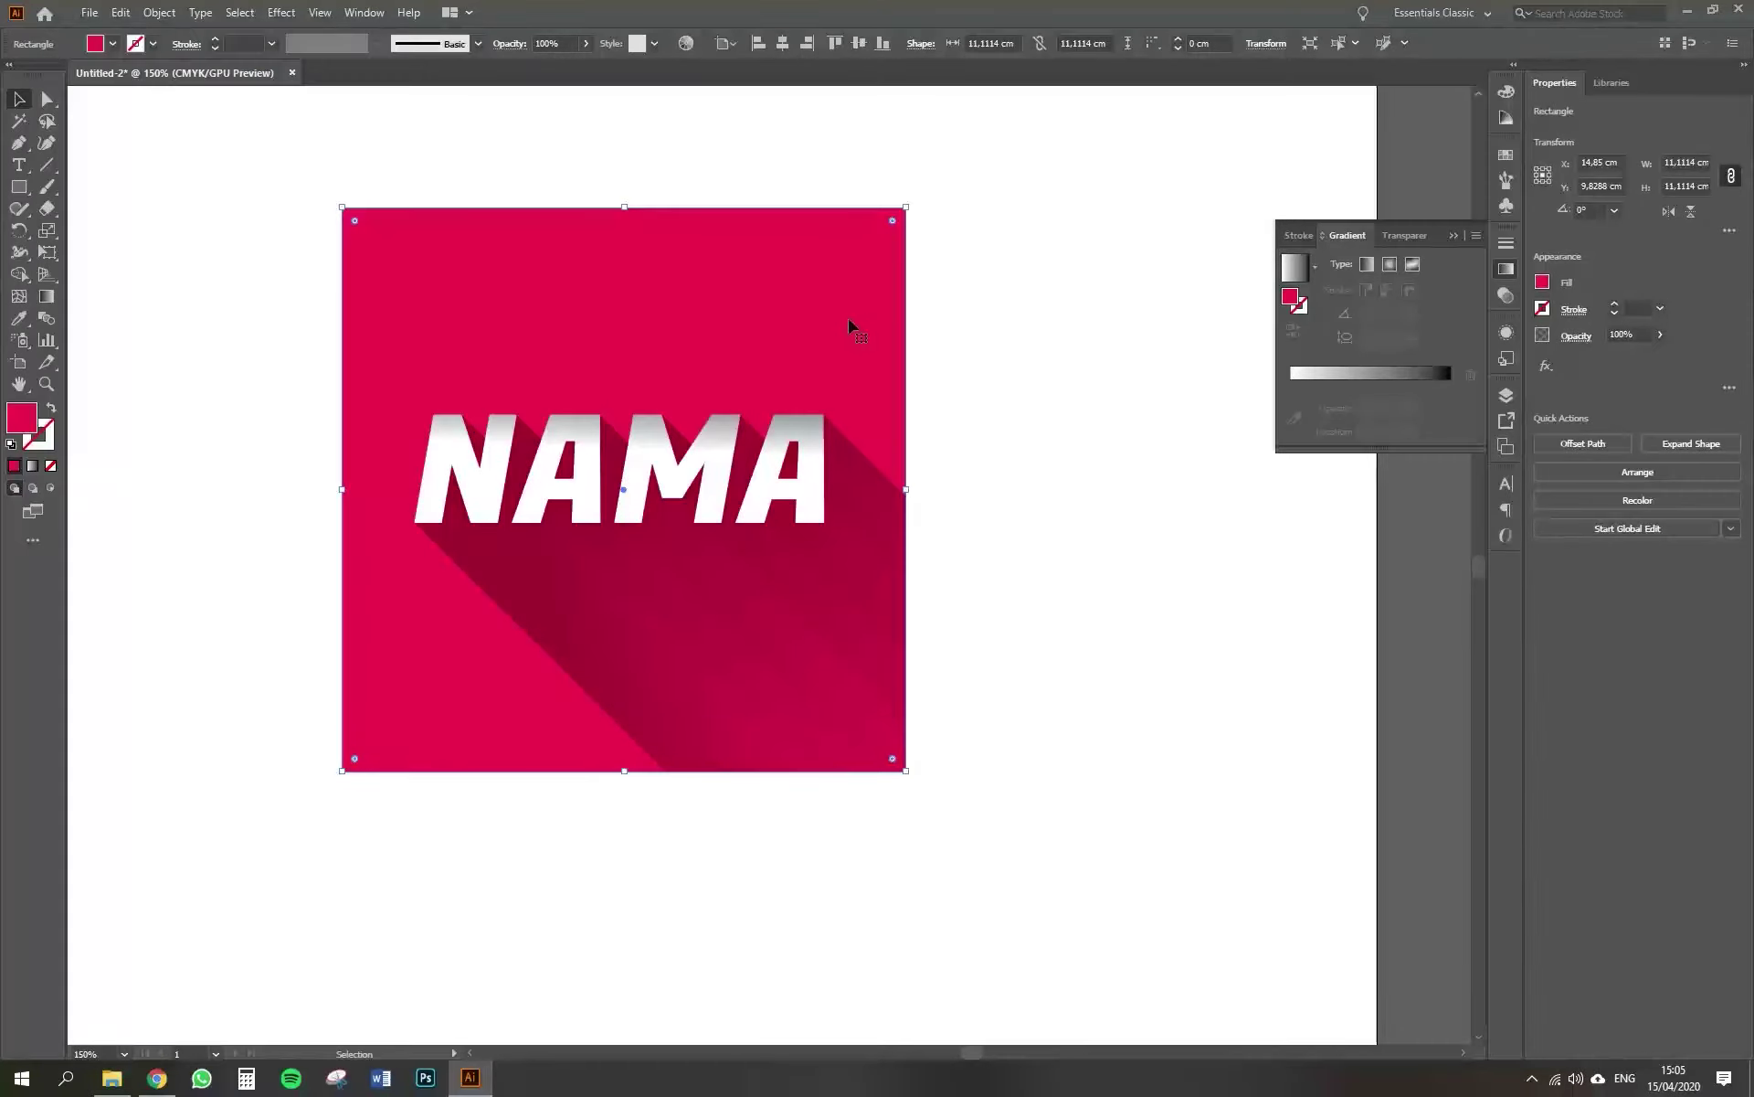
click(33, 469)
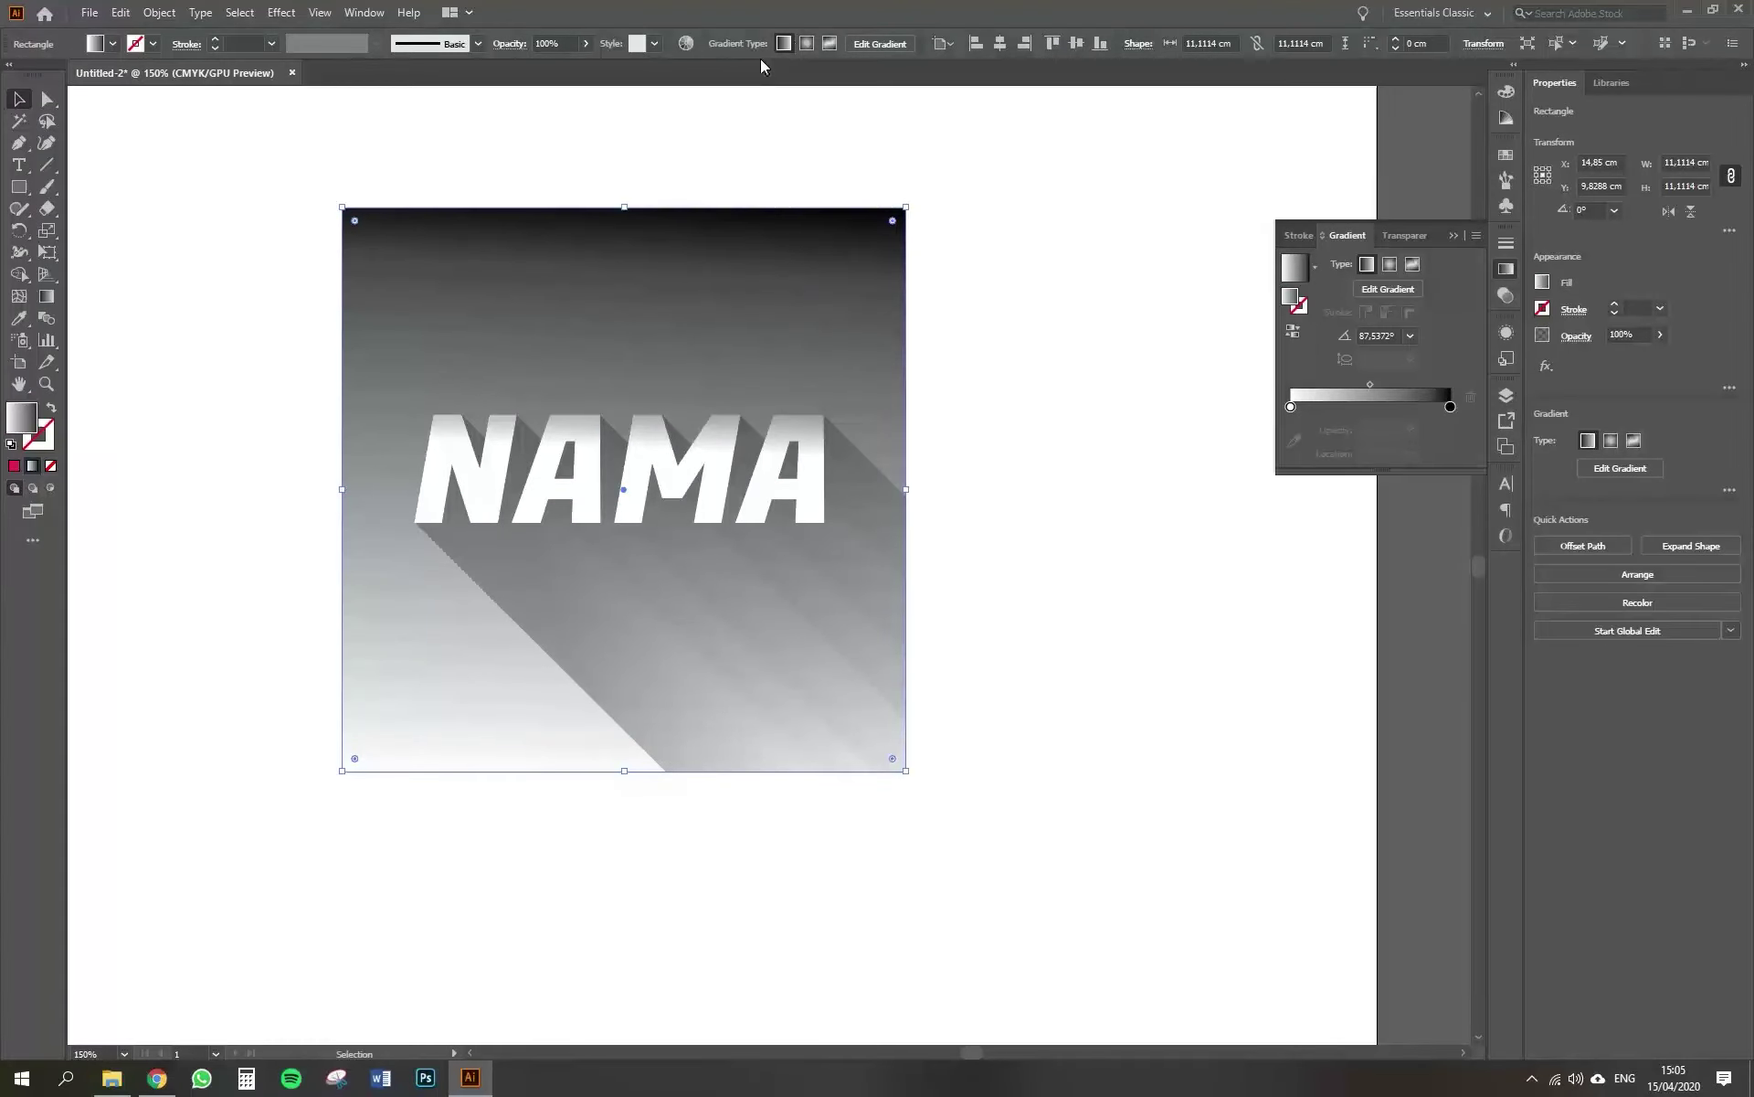
Change the copied square's white-to-black gradient from linear to radial.
click(806, 43)
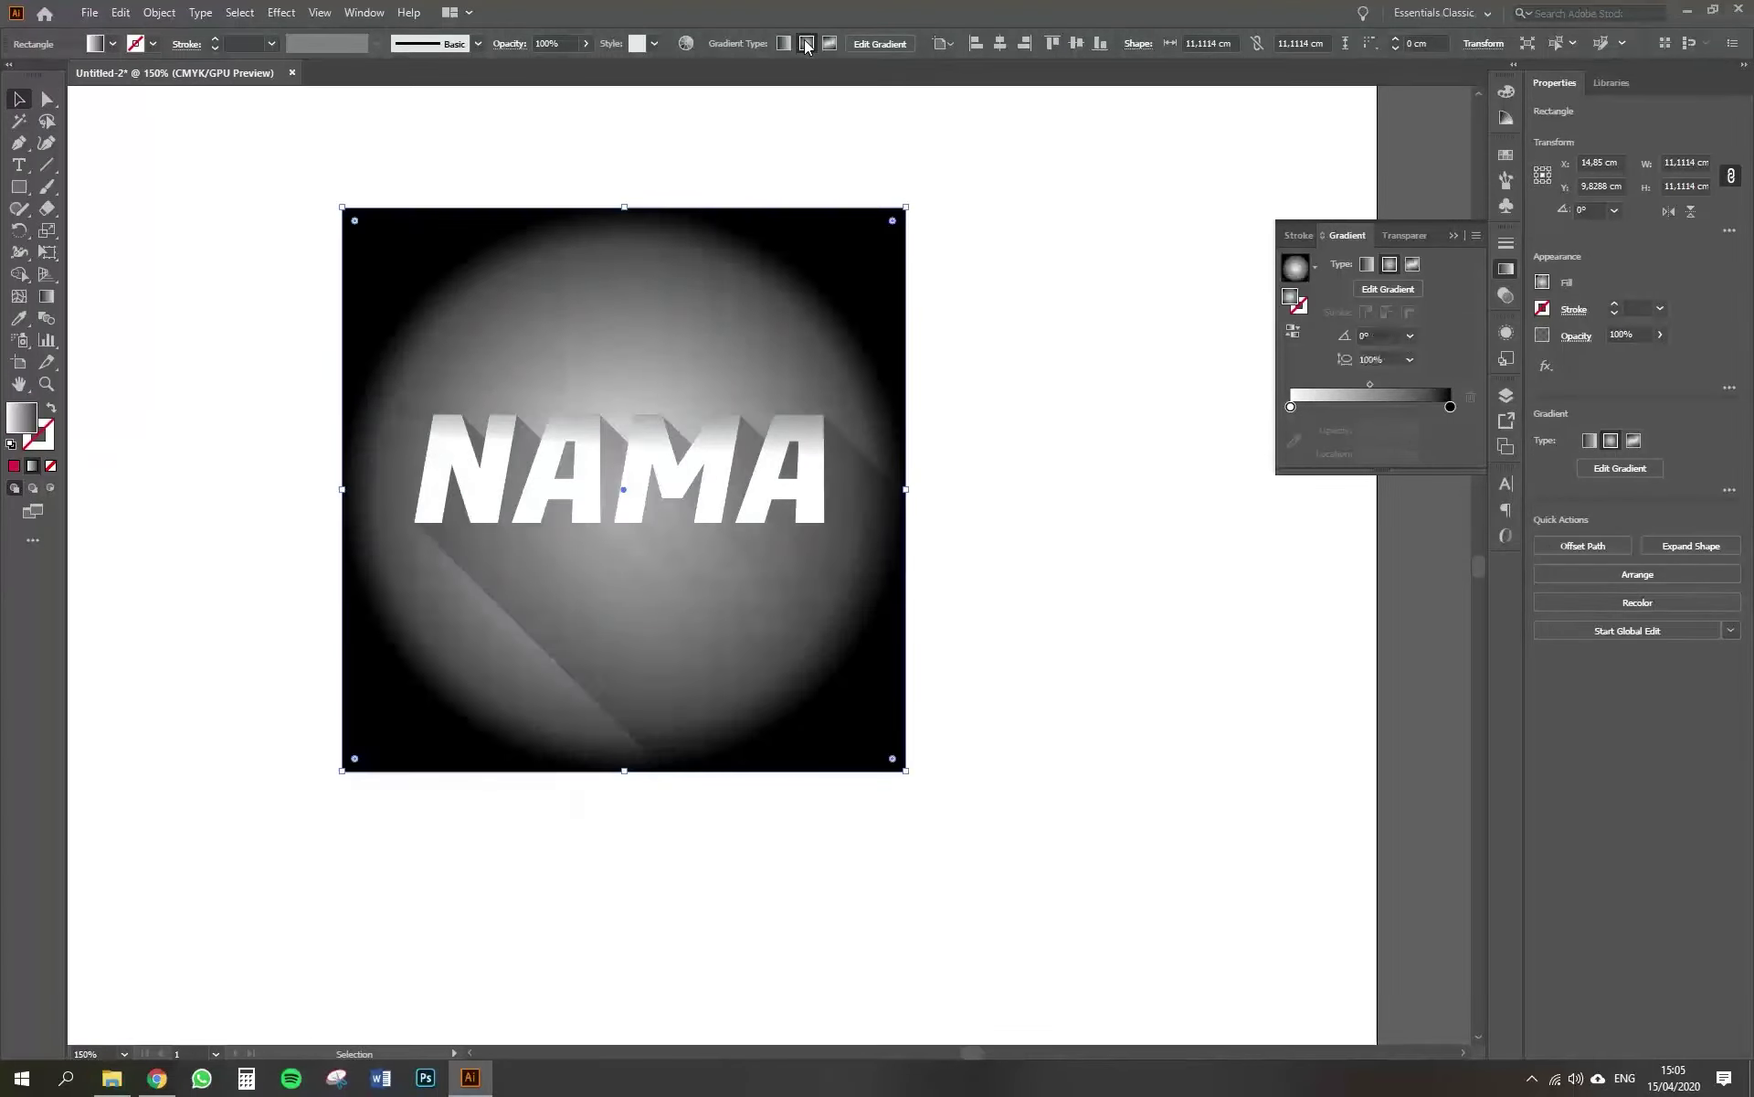
click(784, 44)
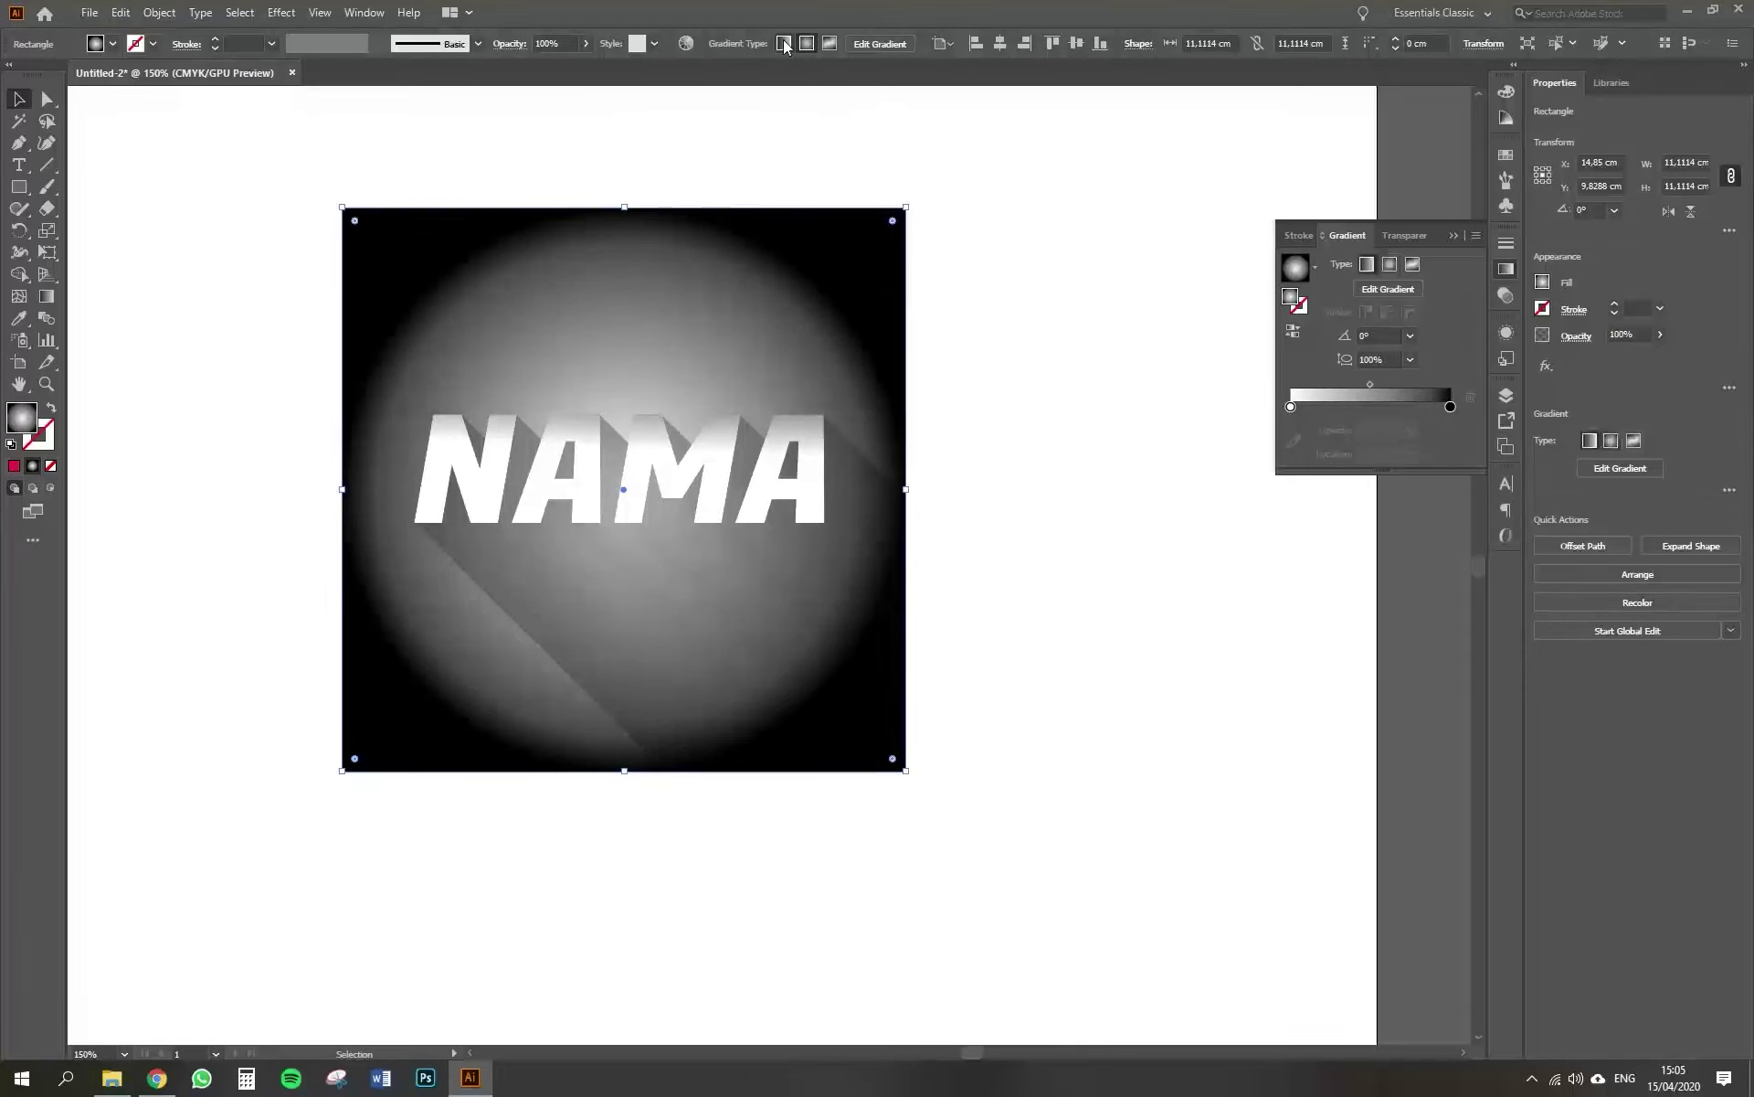
click(810, 43)
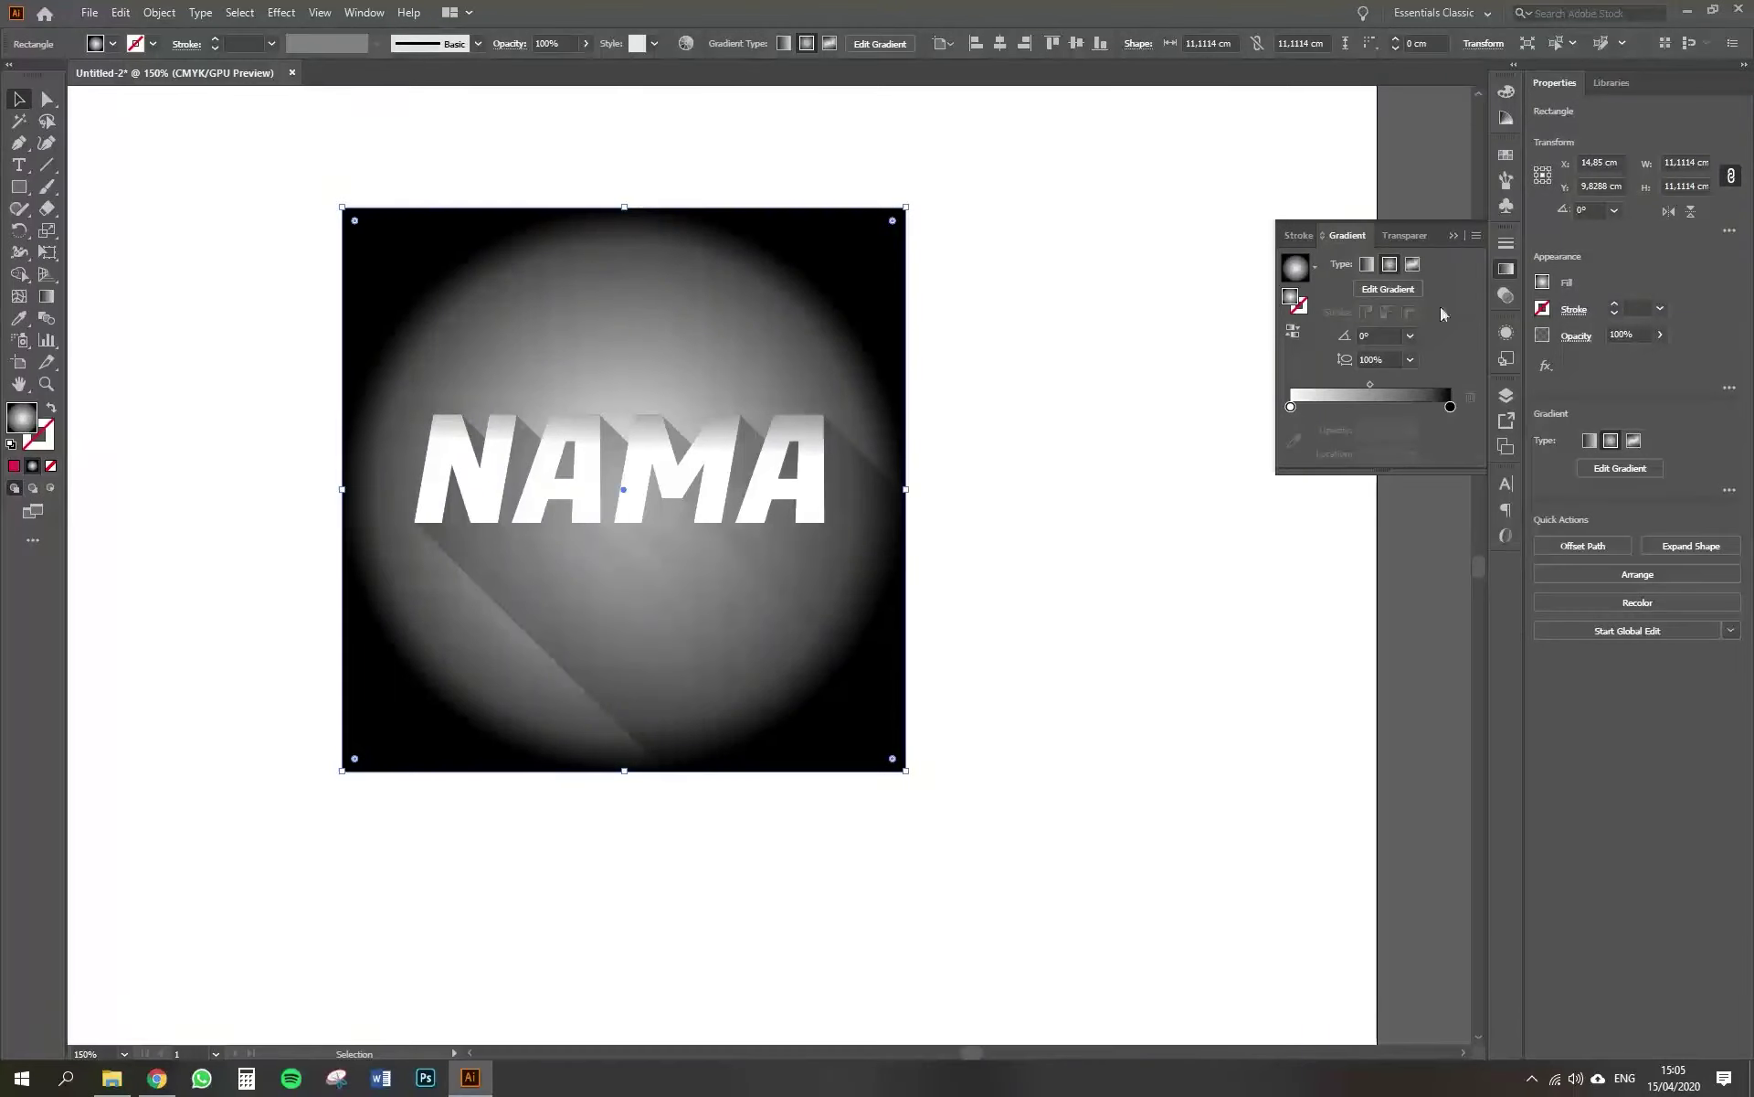
Set the radial gradient square's blending mode to Multiply, lower its opacity to 21%, and deselect it.
click(1508, 297)
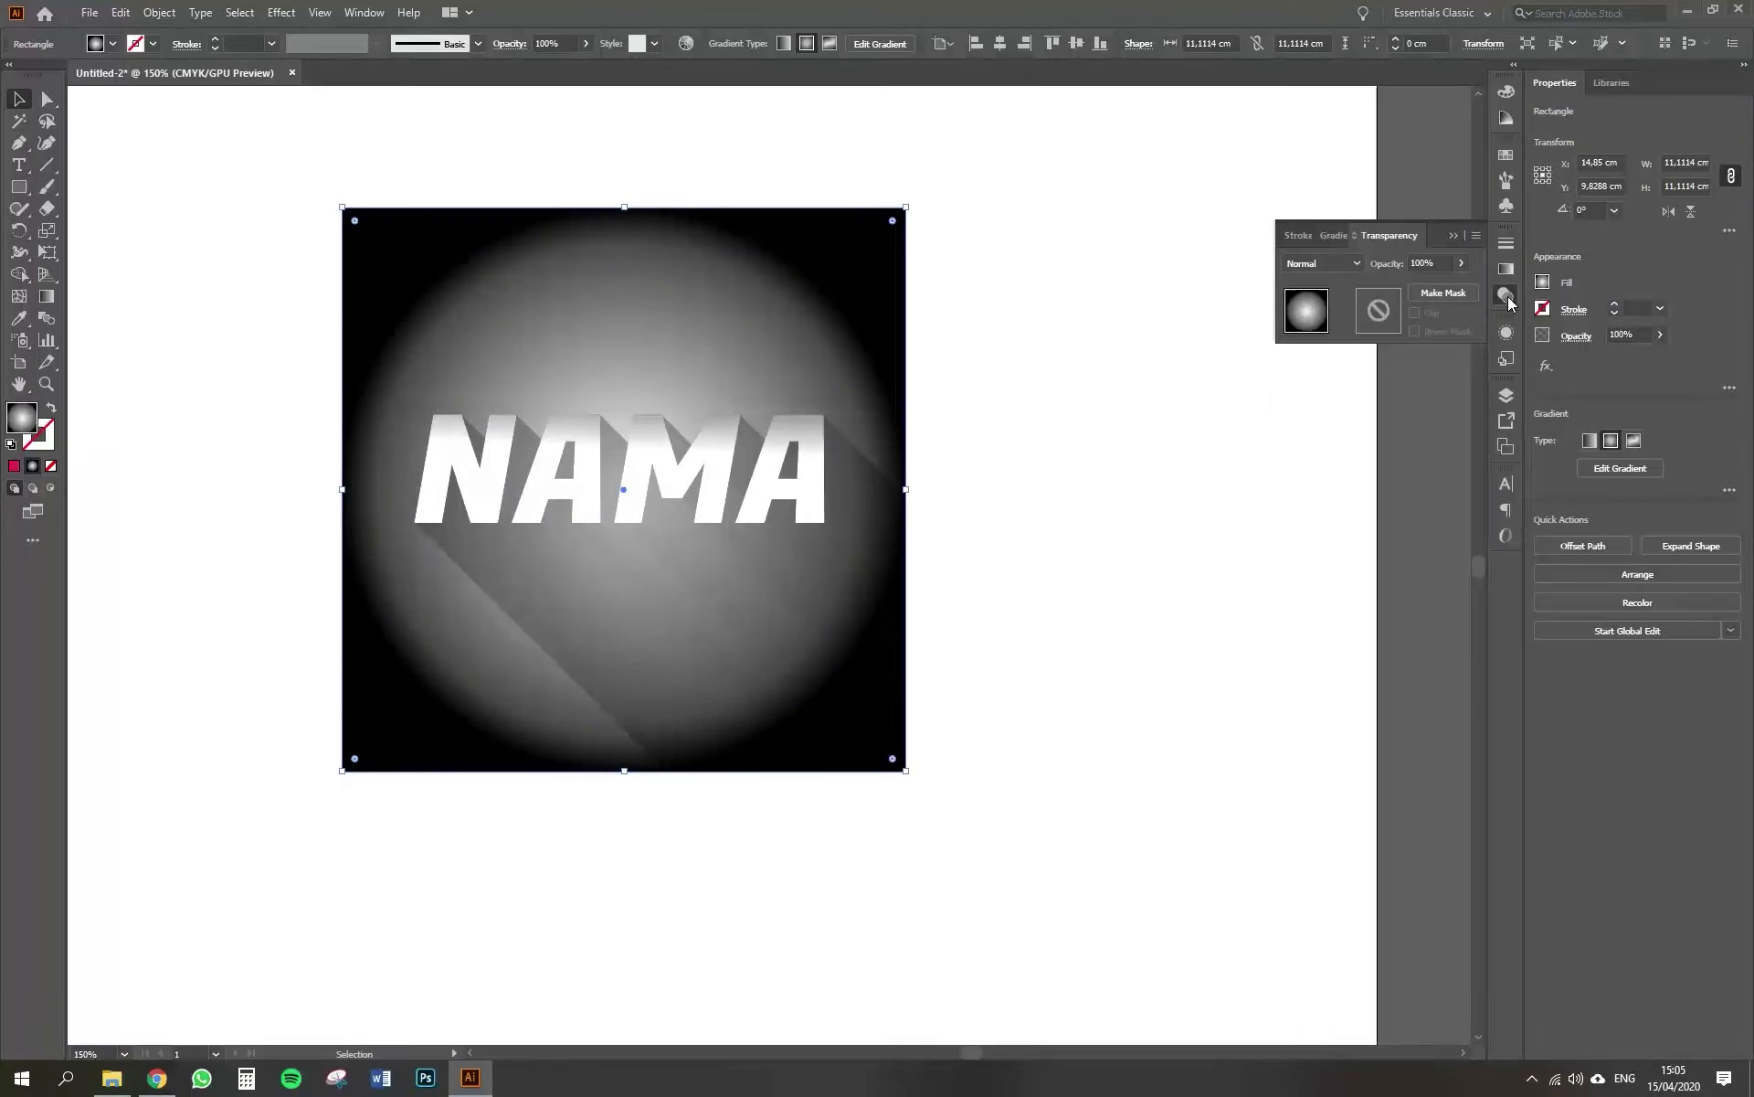
click(1334, 263)
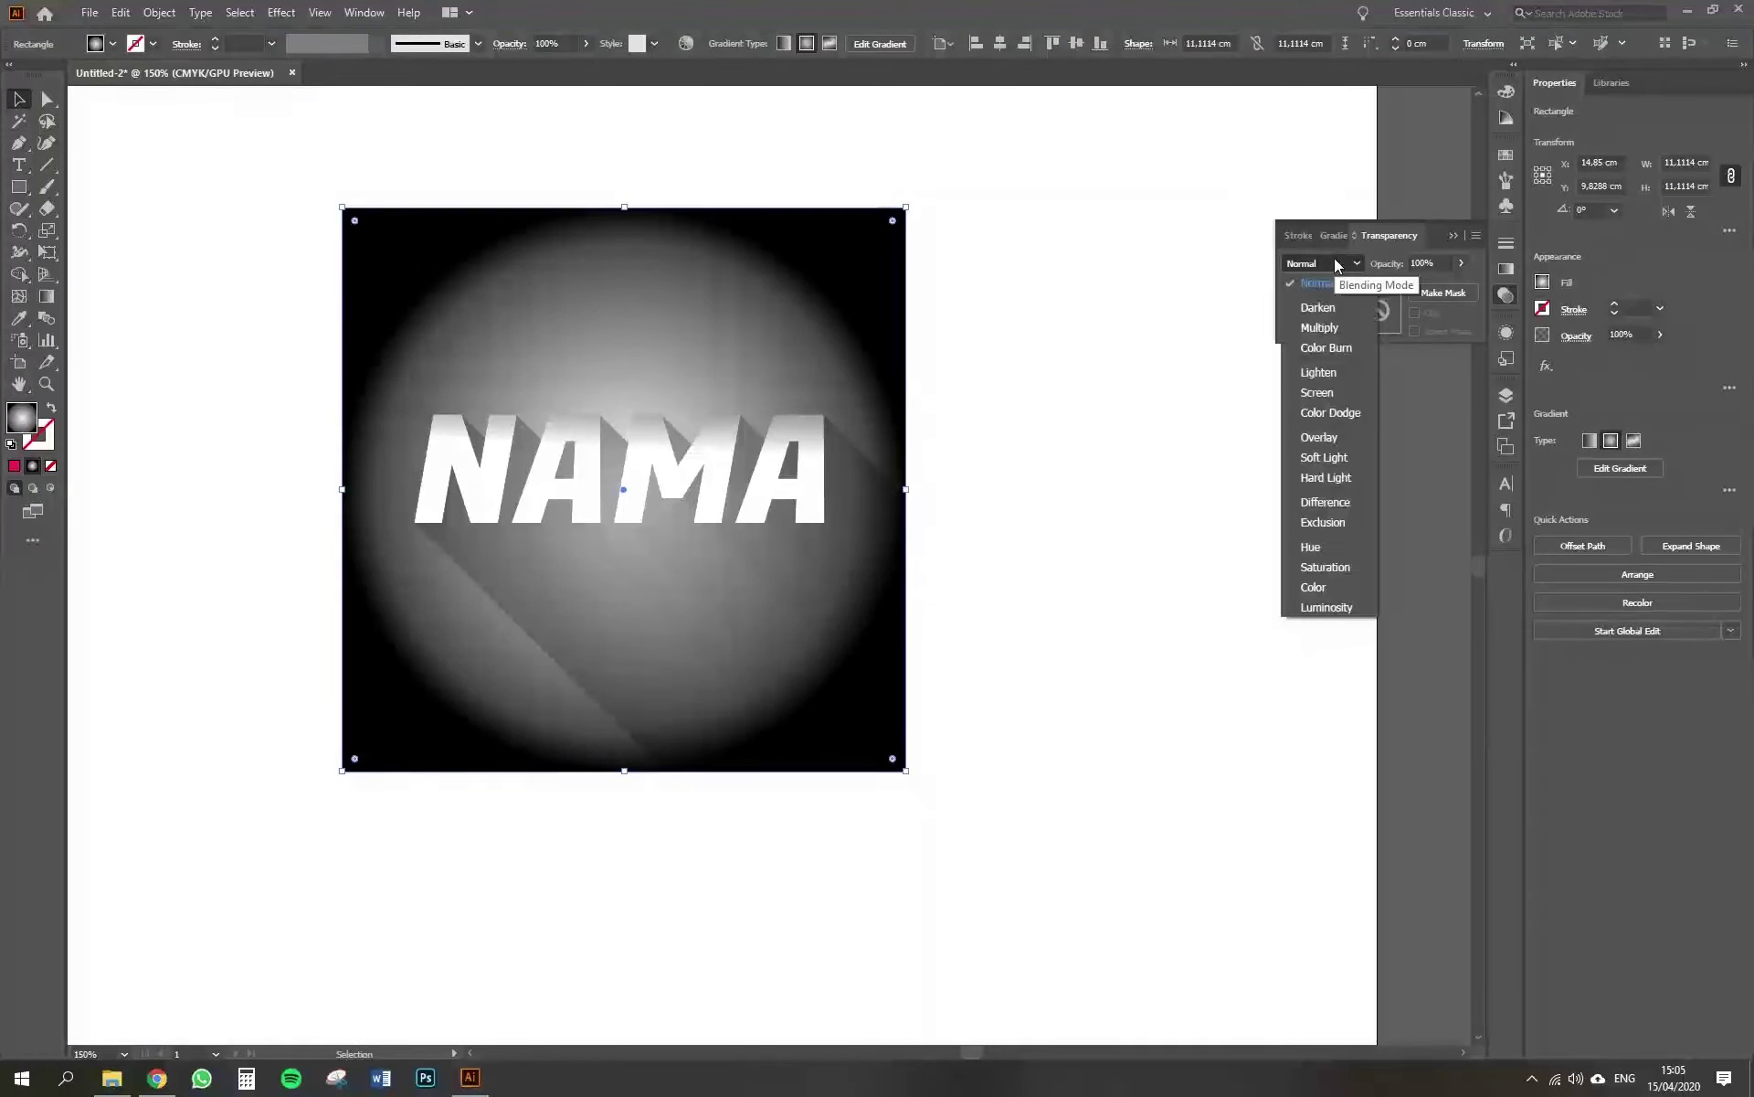
click(1331, 323)
click(1463, 263)
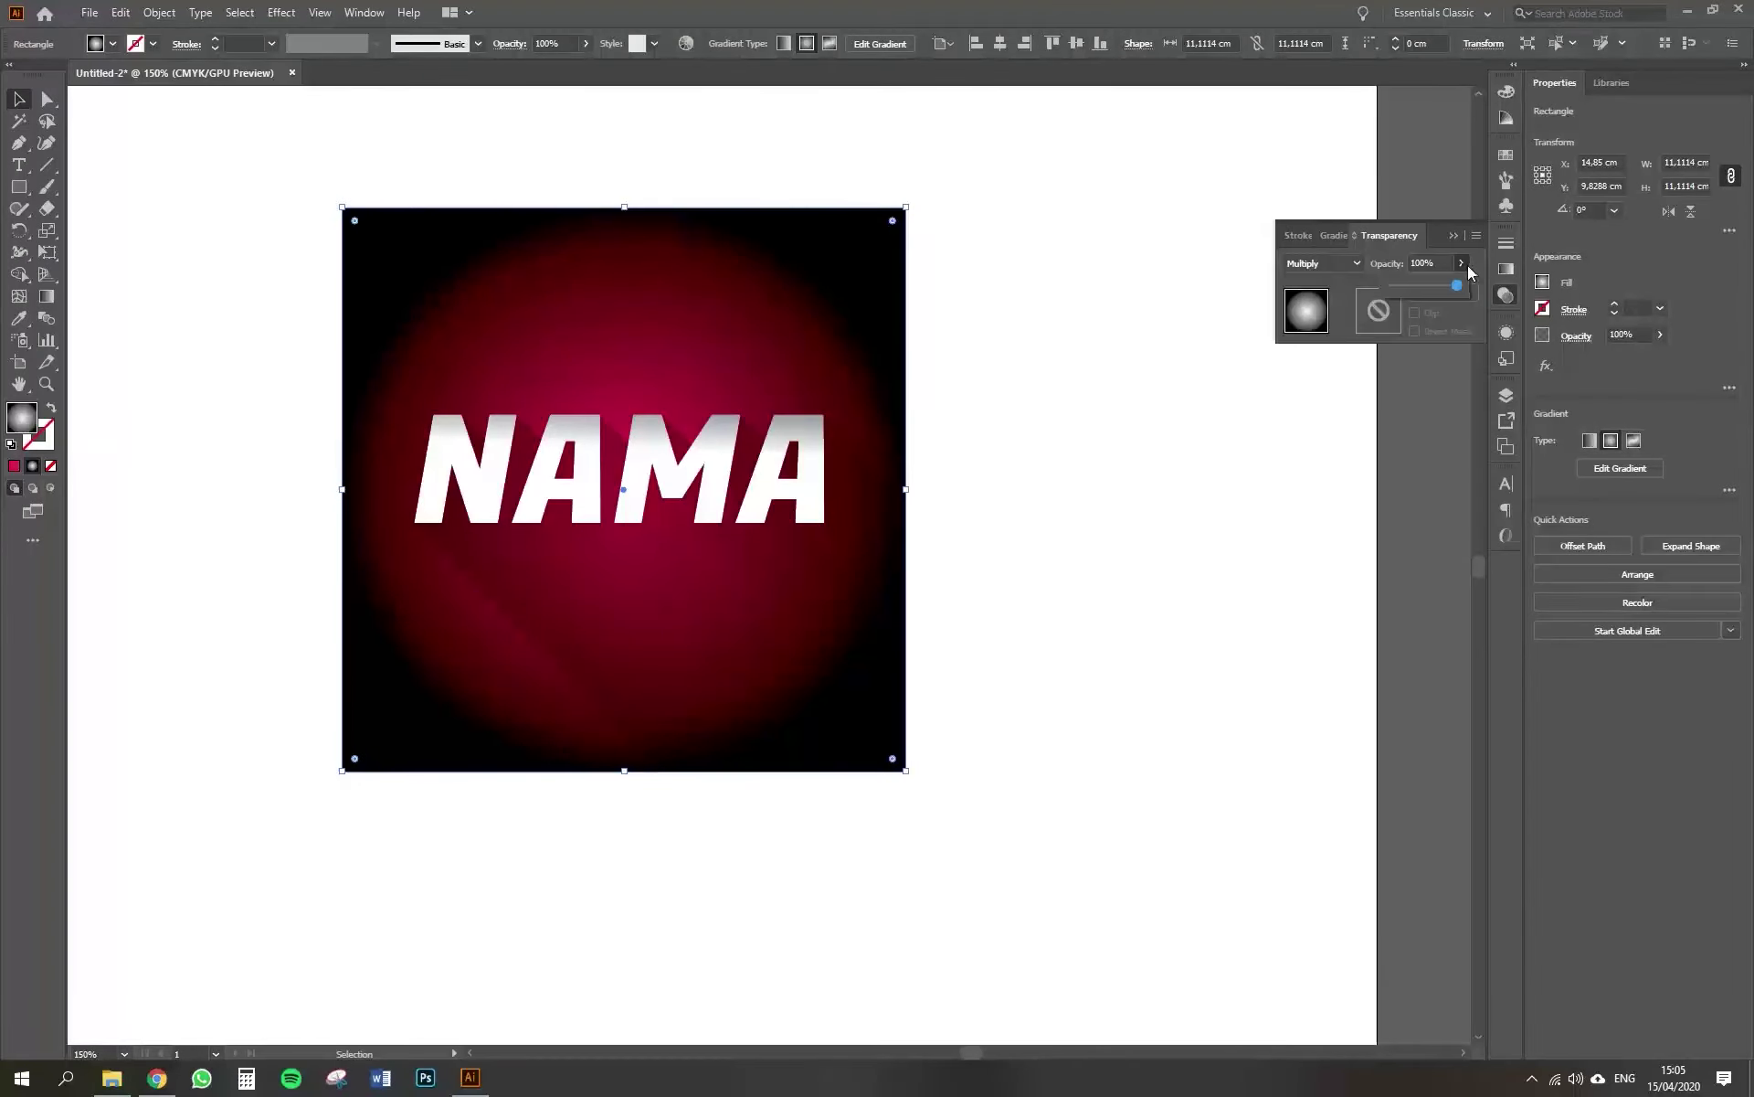
drag(1462, 286, 1406, 283)
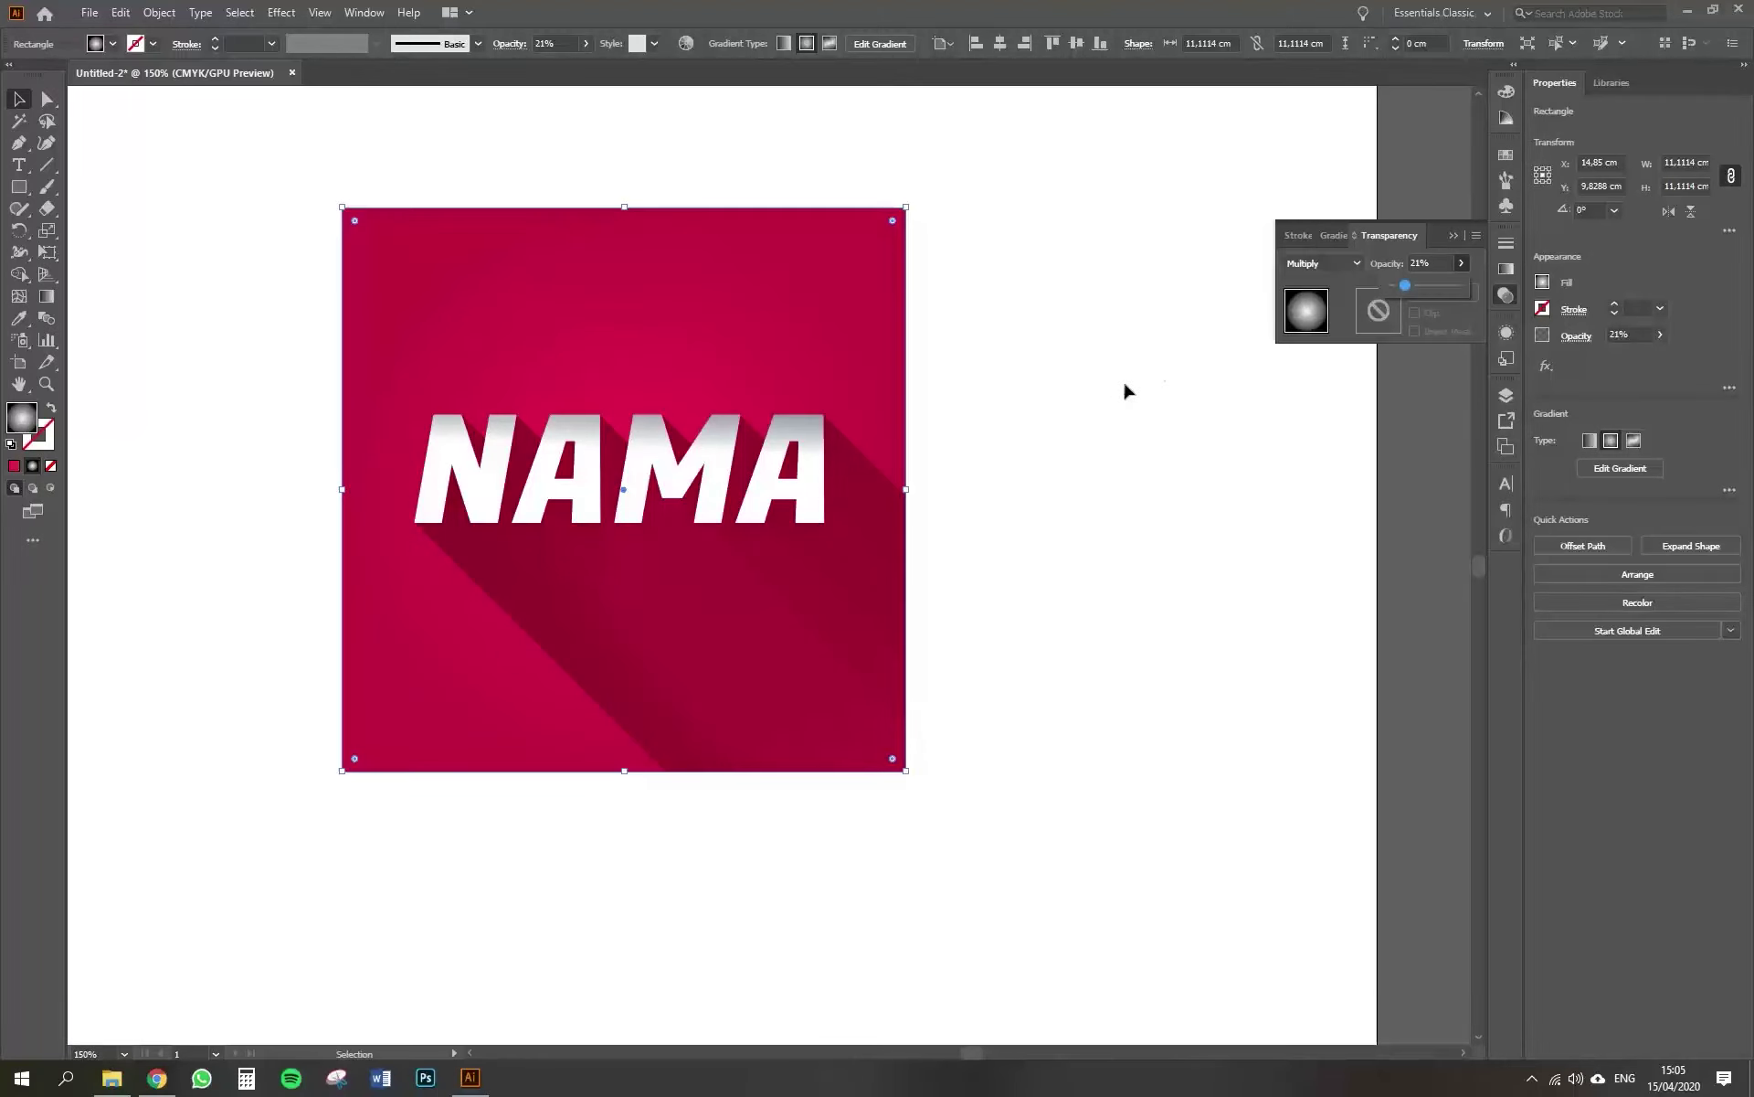
click(1035, 402)
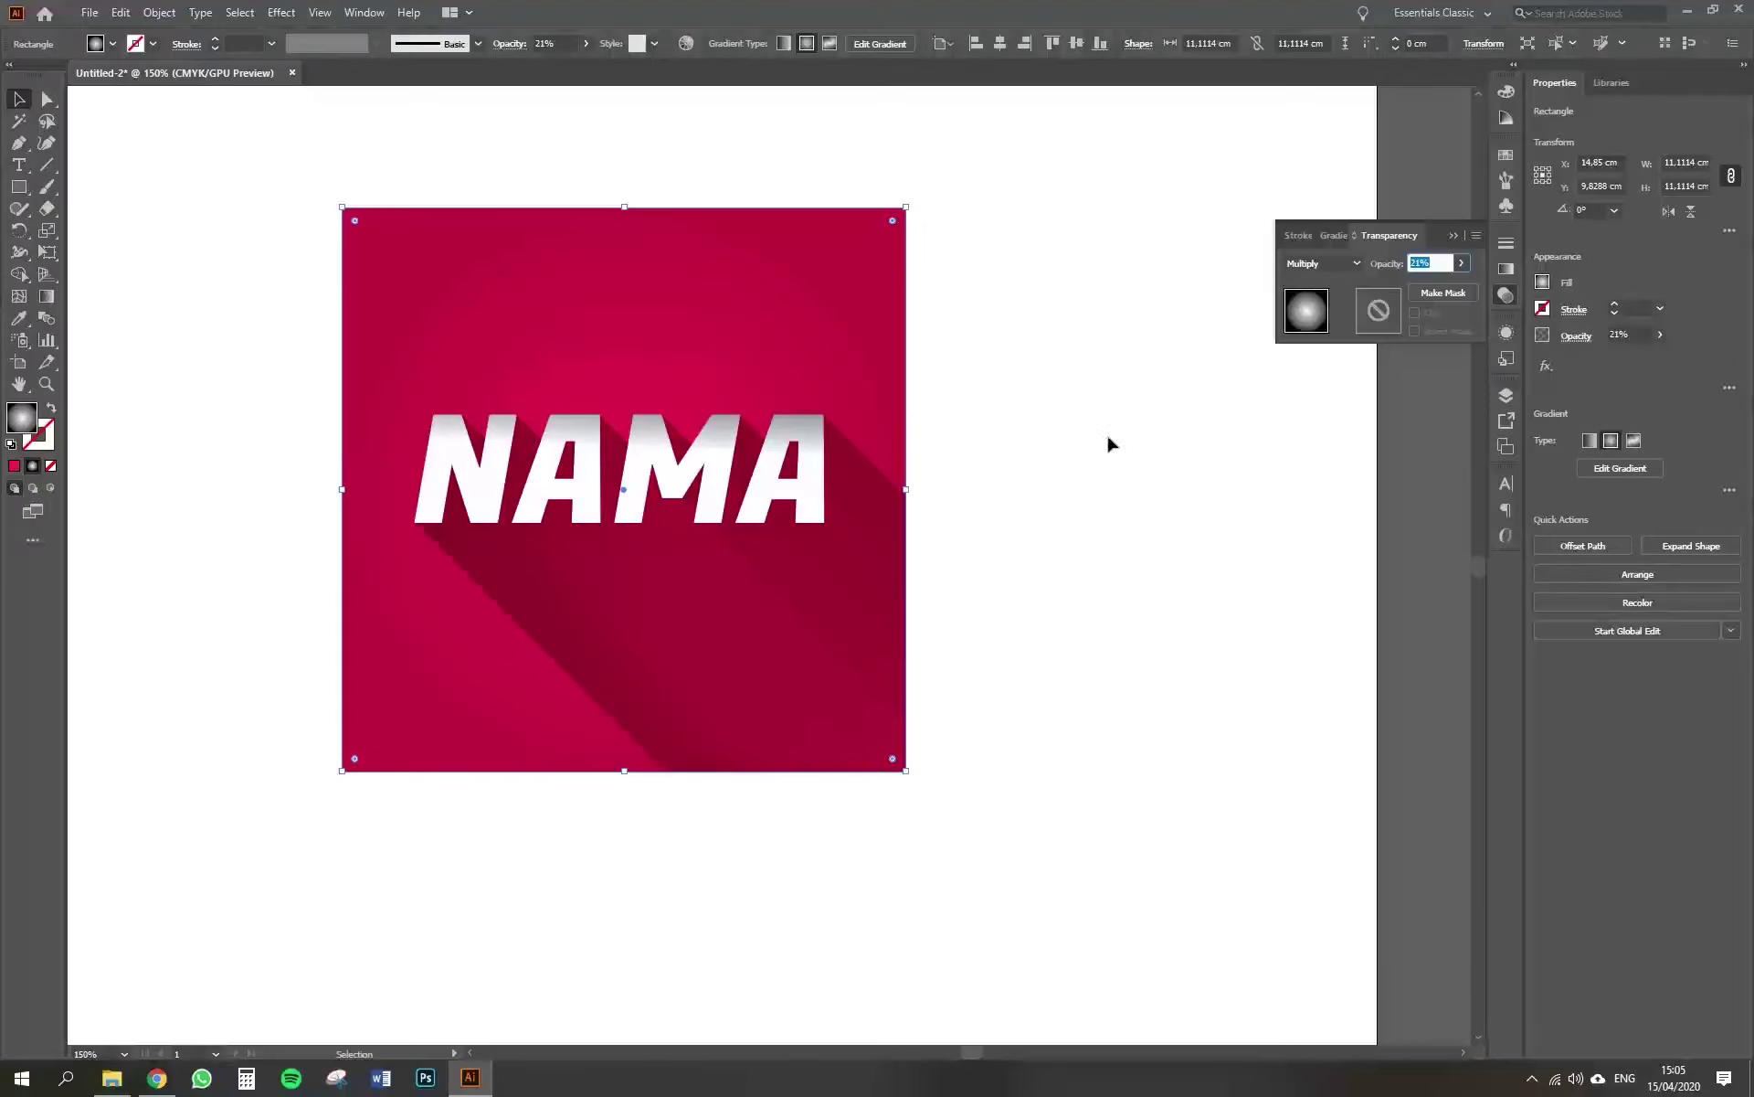
click(795, 601)
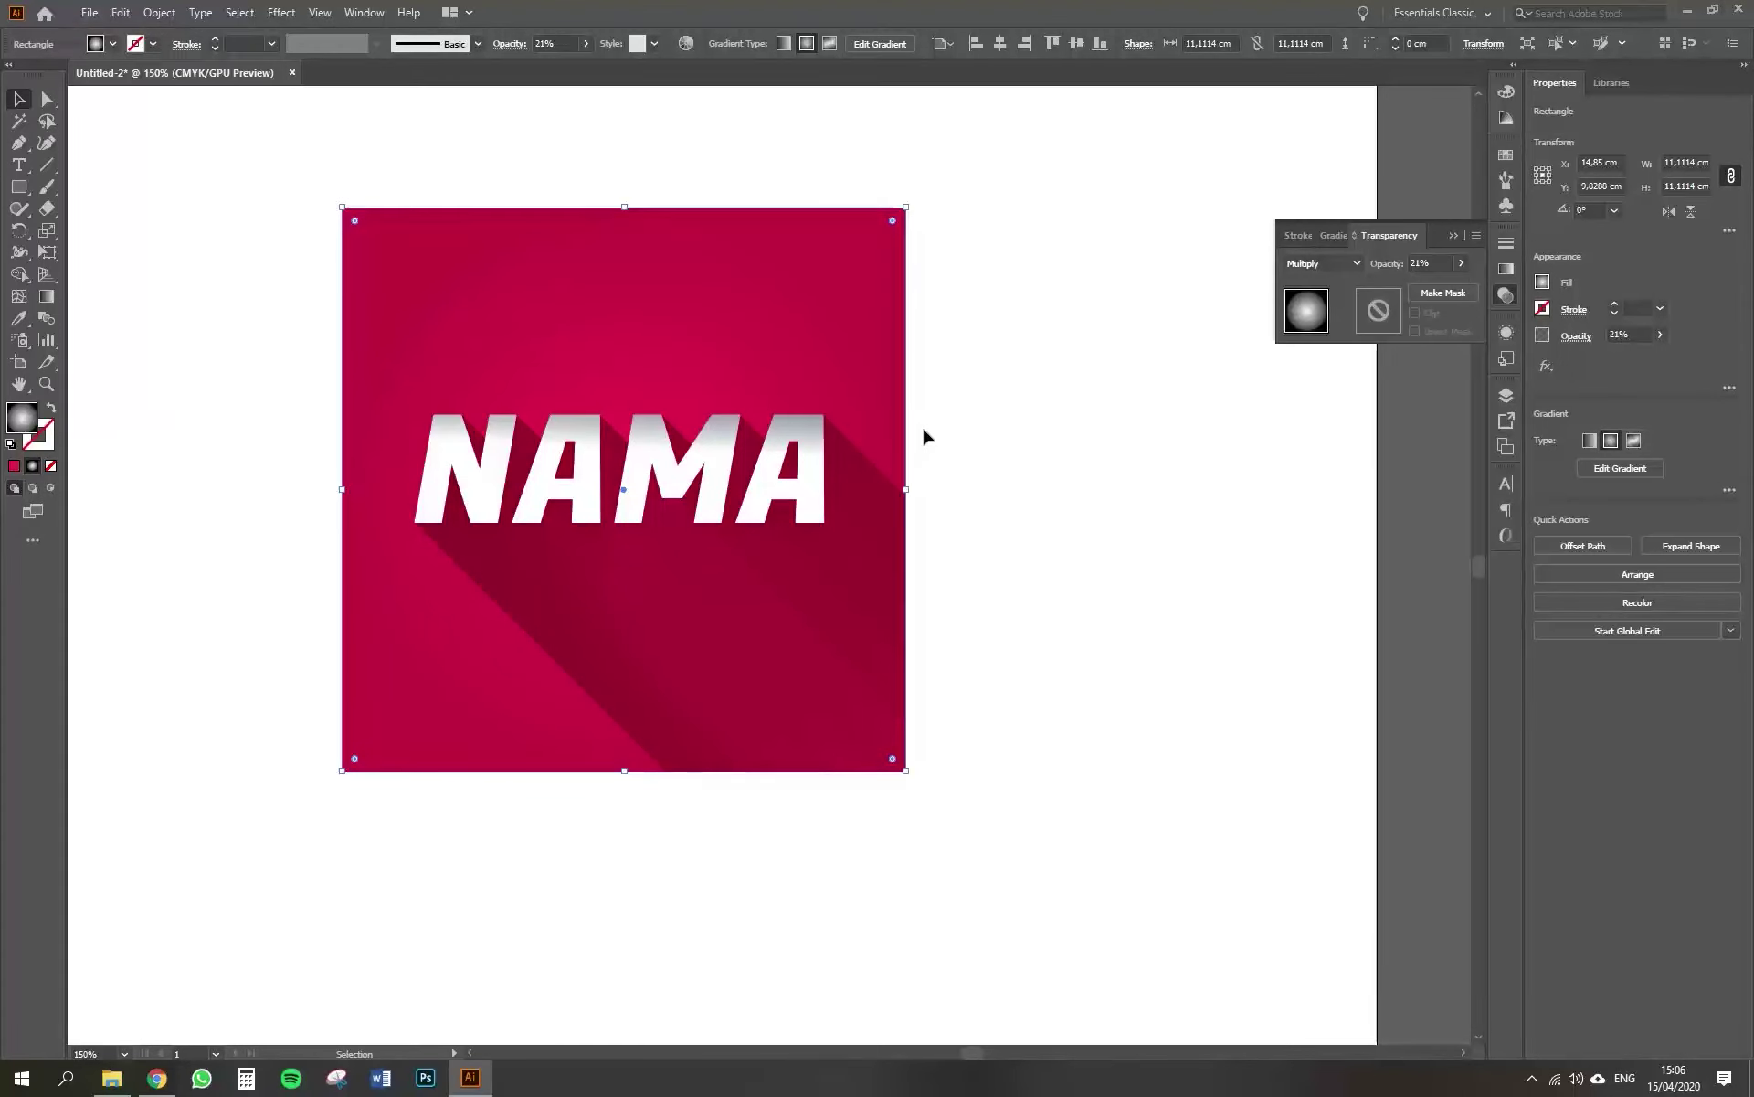
click(947, 424)
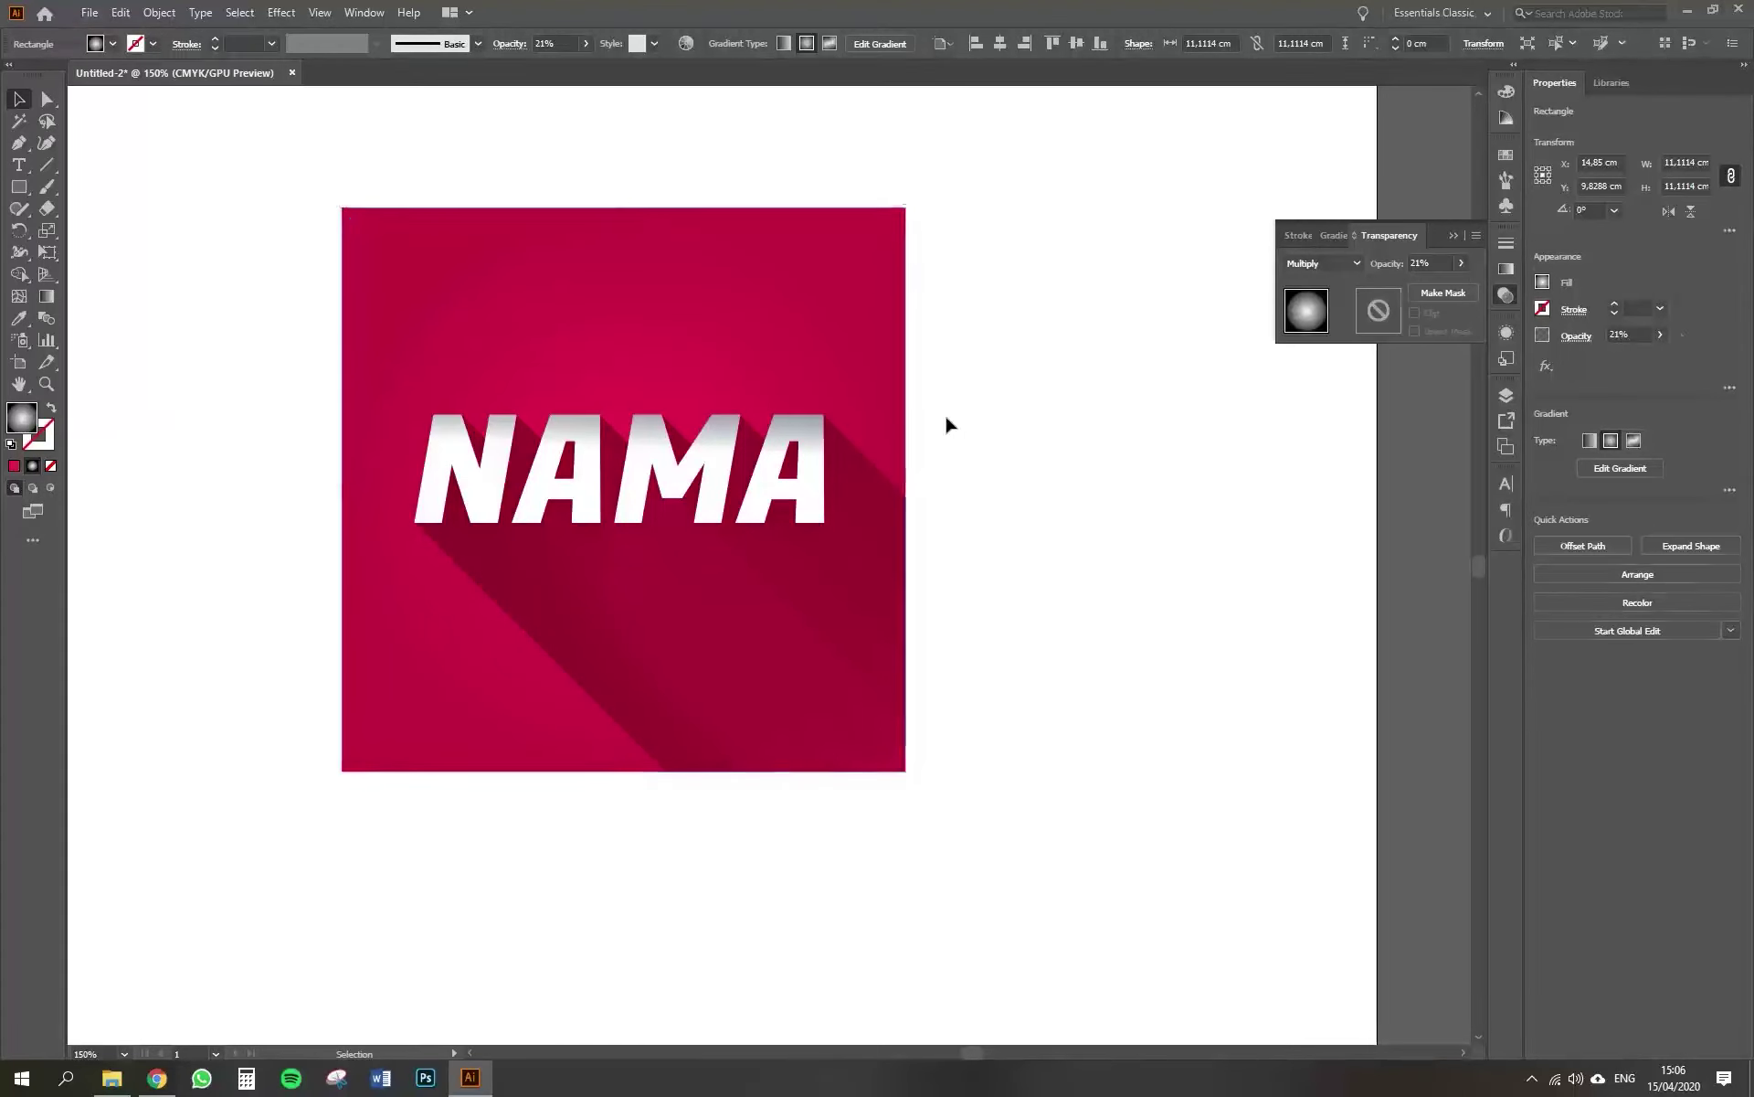